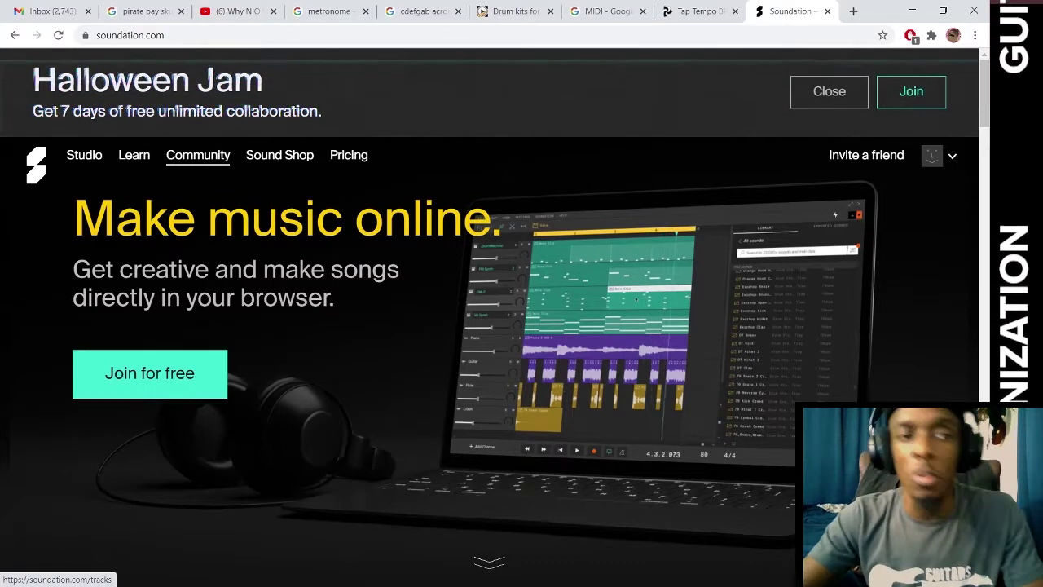
- Open the online studio from the Soundation home page
click(84, 155)
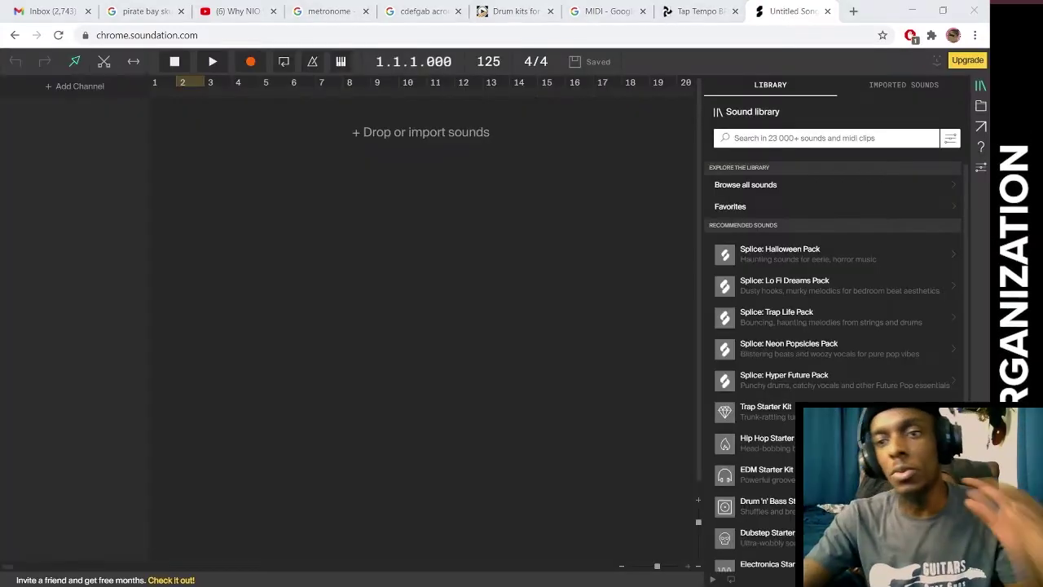
- Switch to the Word lesson outline and highlight the first two topics, Soundation is F R E E and Drum Names
key(alt+Tab)
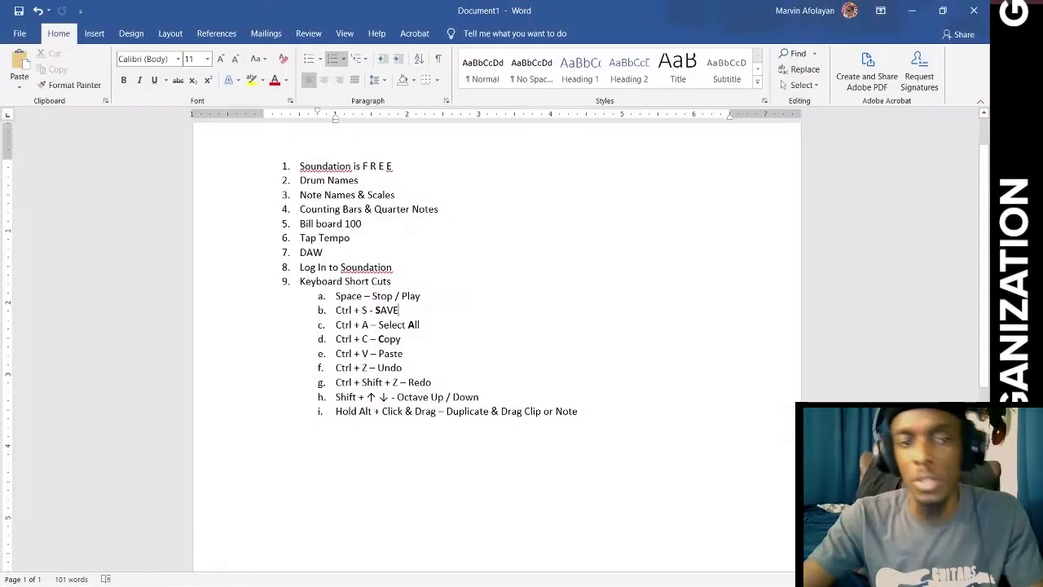
drag(300, 166, 407, 167)
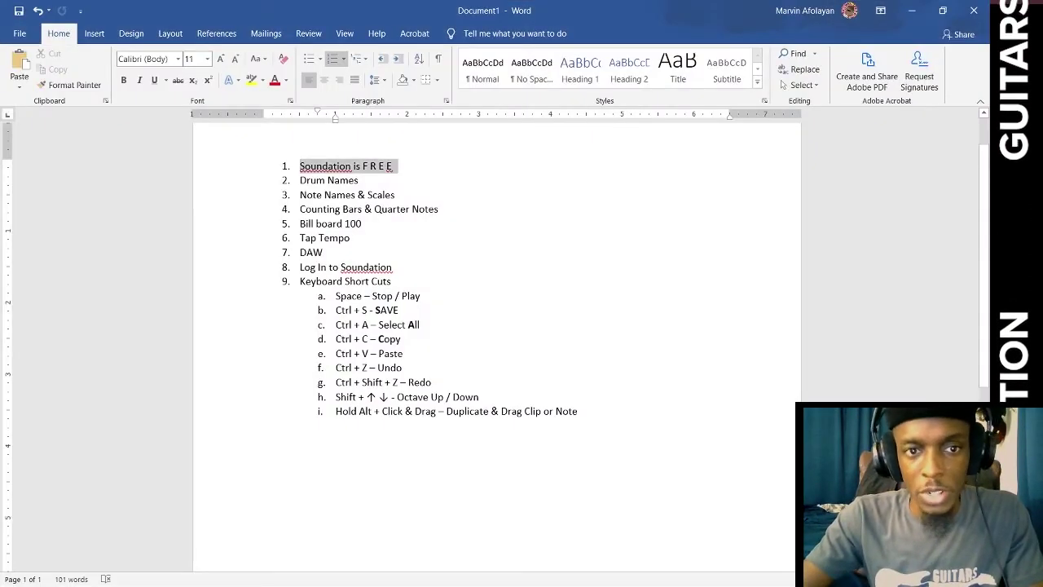
drag(300, 180, 355, 180)
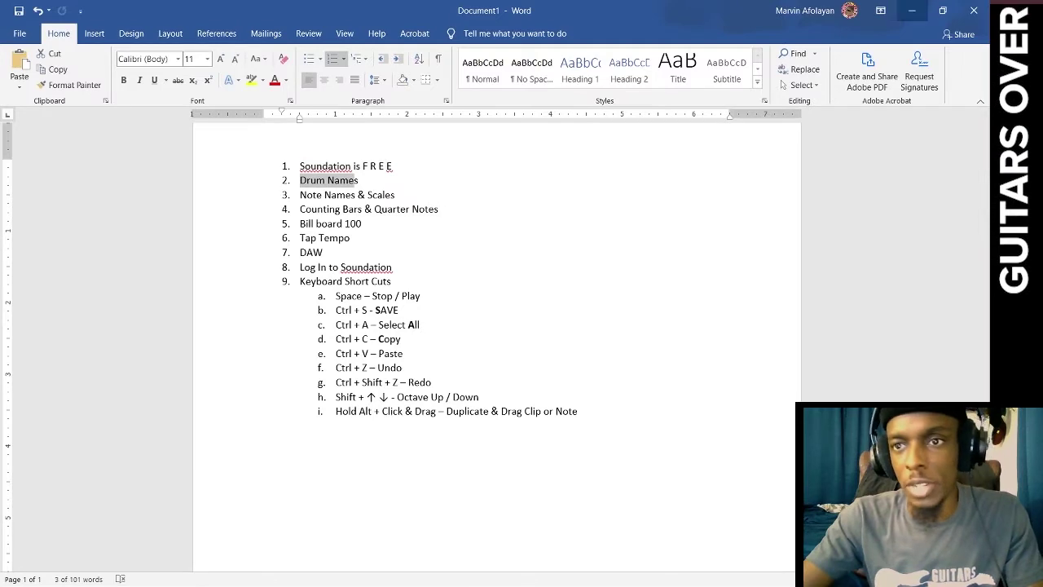
- Switch to the virtual drum kit page in the browser and sound the snare, open hi-hat and closed hi-hat
key(alt+Tab)
click(513, 12)
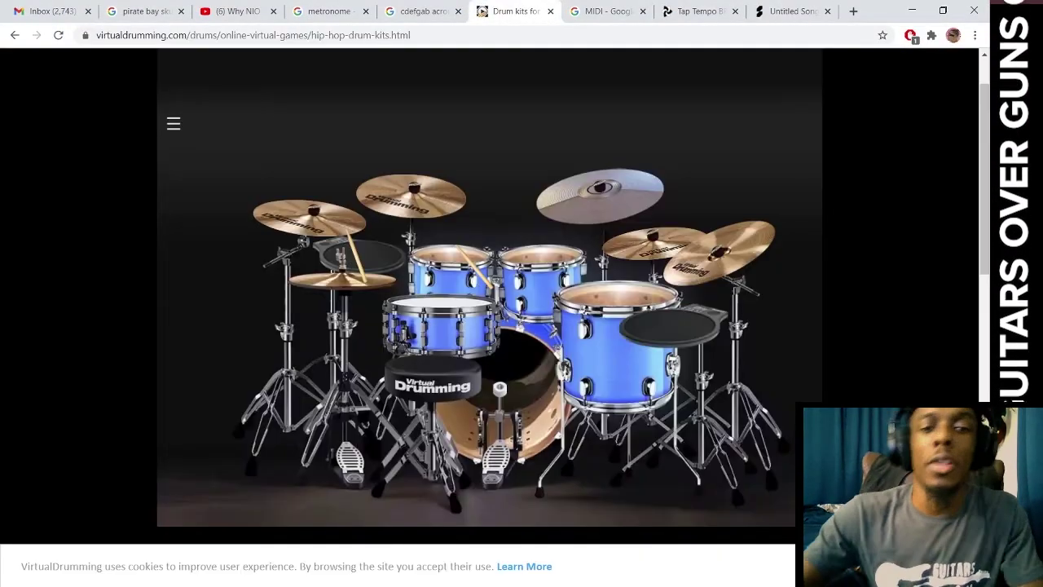
key(space)
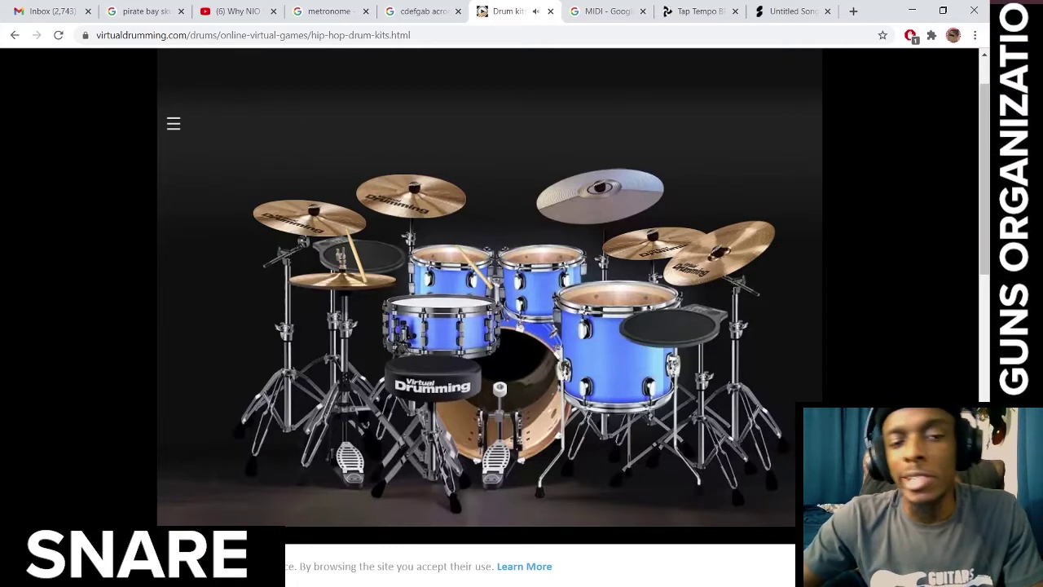
key(r)
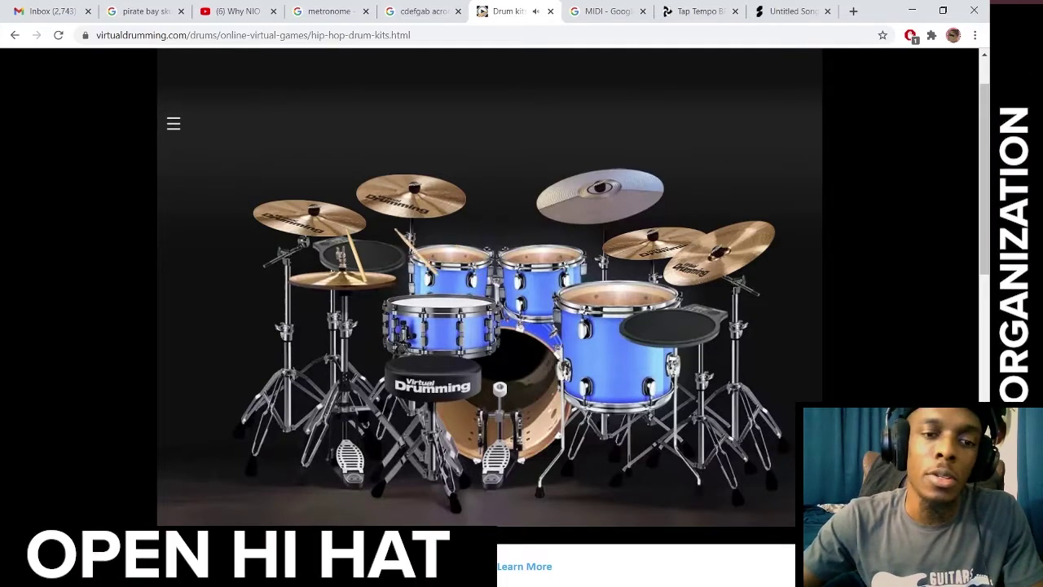
key(r)
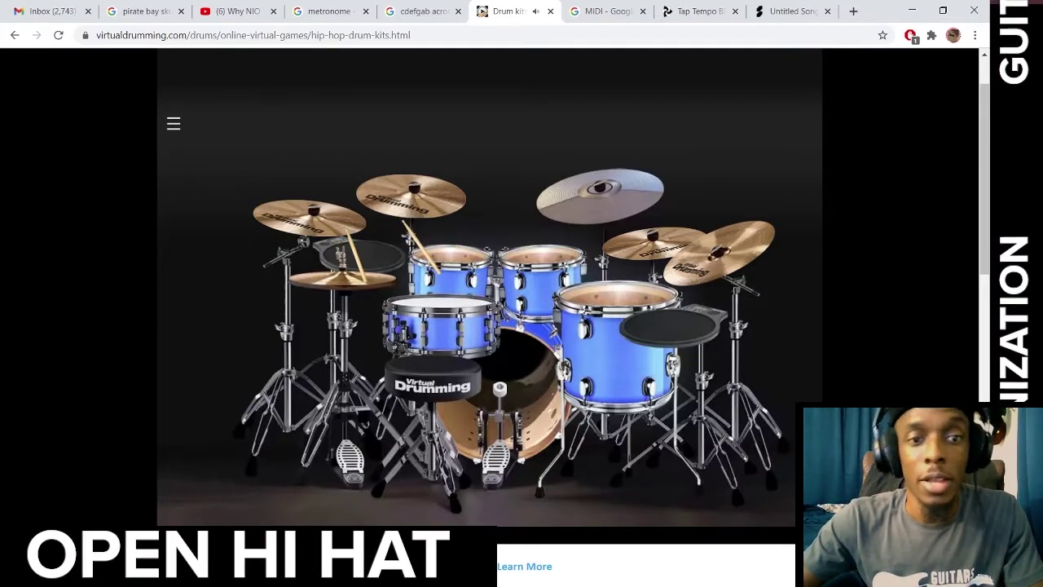
key(w)
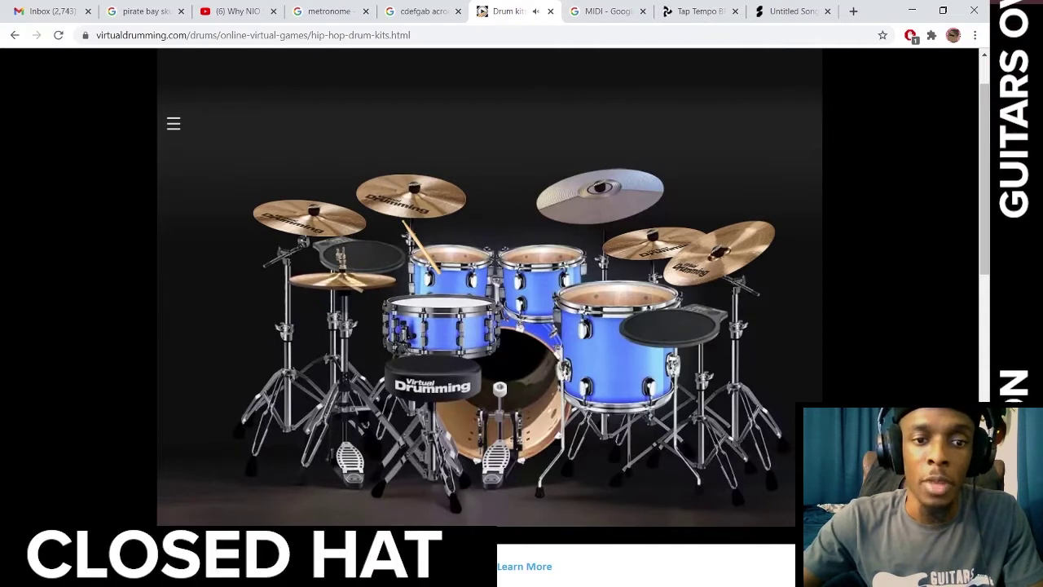
key(q)
key(s)
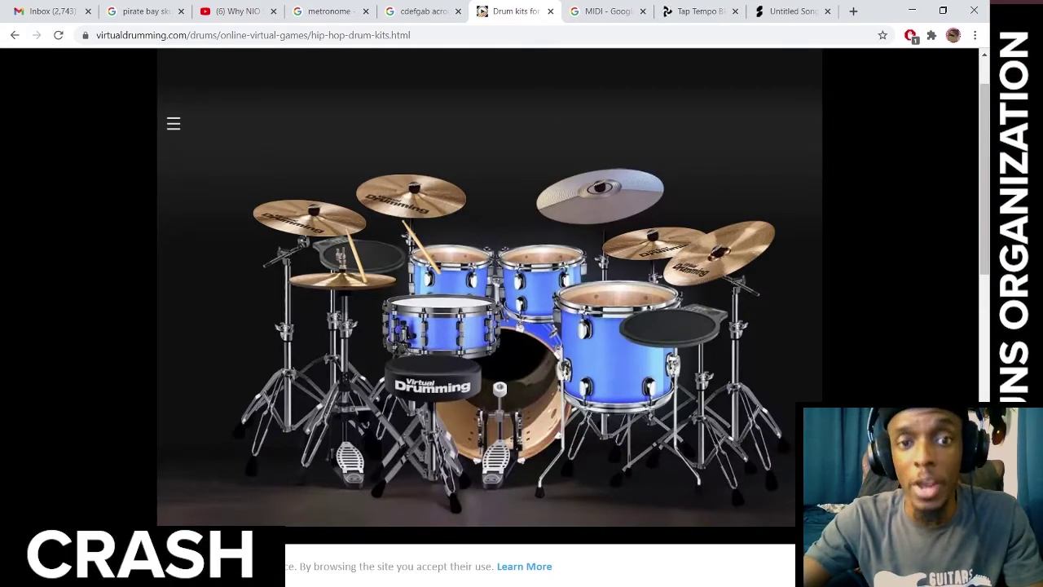
- Sound the crash and ride cymbals of the virtual drum kit several times
key(t)
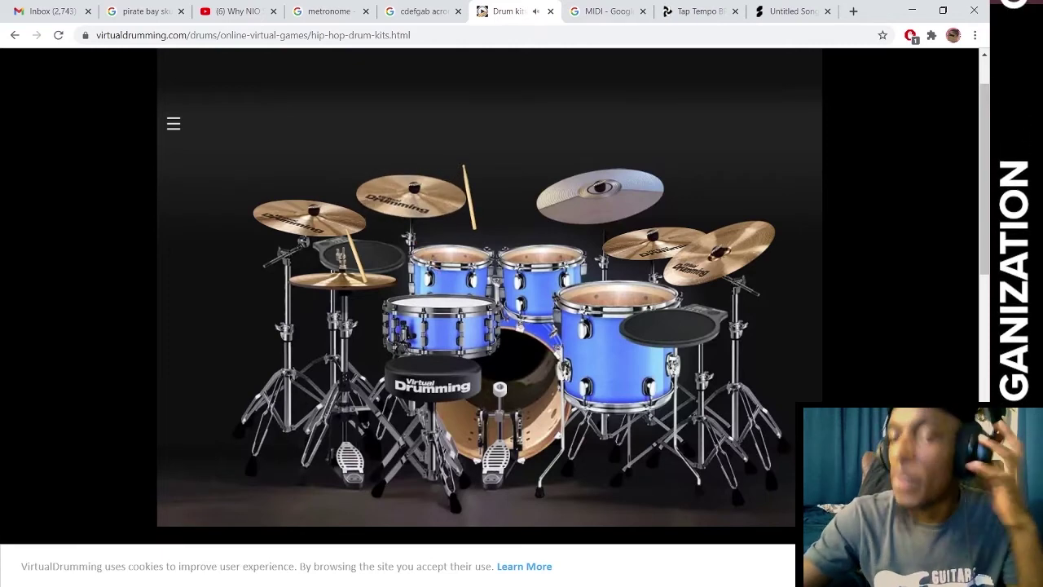
key(y)
key(y)
key(y)
key(y)
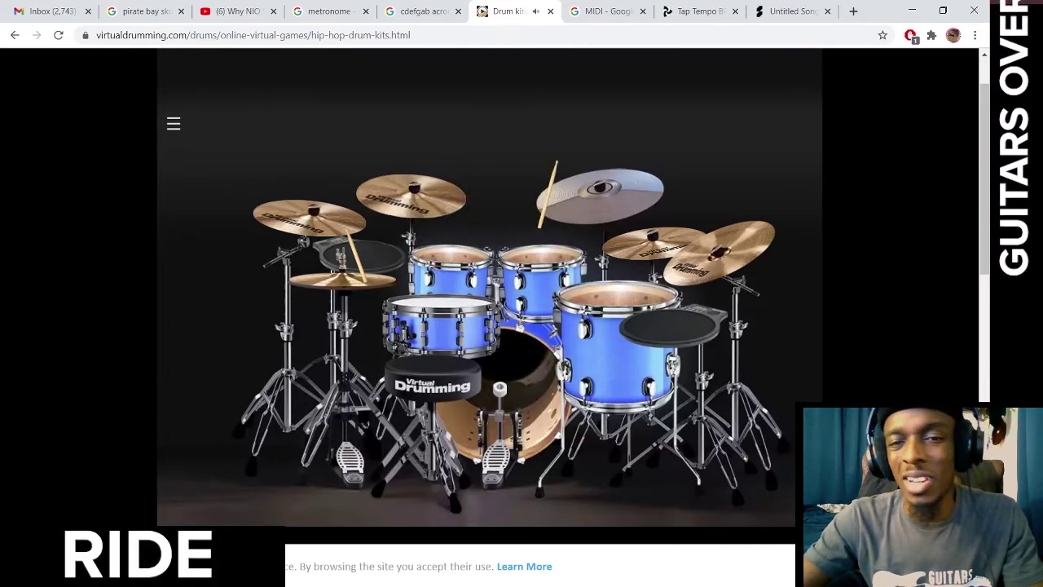
key(u)
key(u)
key(r)
key(r)
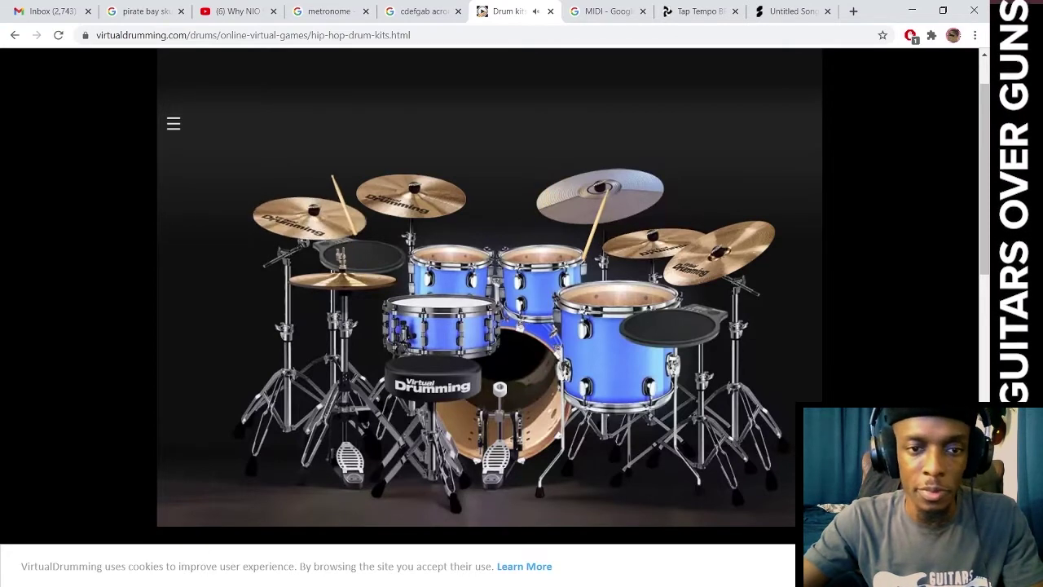
- Sound the toms of the virtual drum kit, including the hi tom
key(t)
key(u)
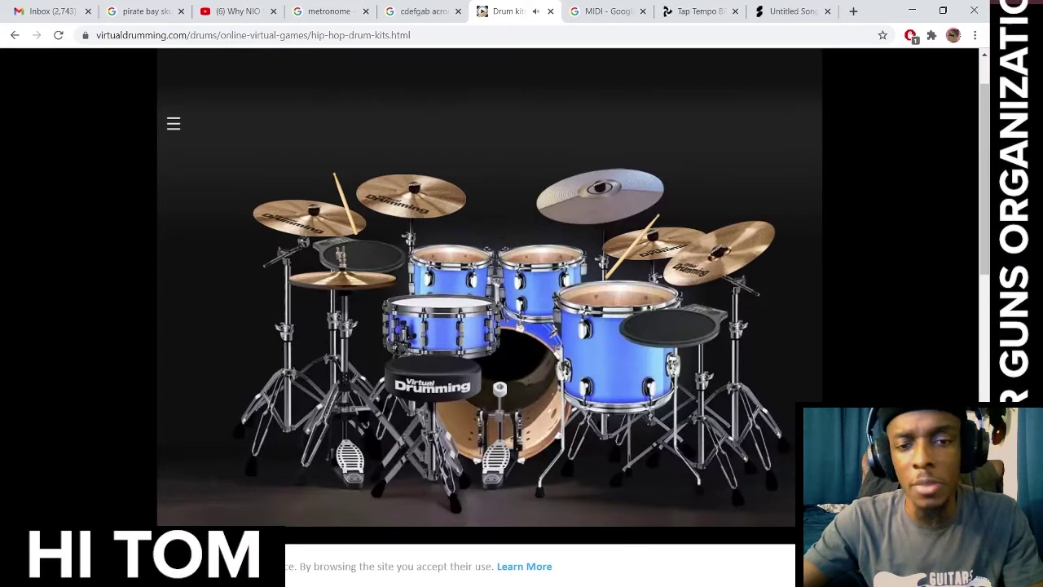
key(g)
key(h)
key(j)
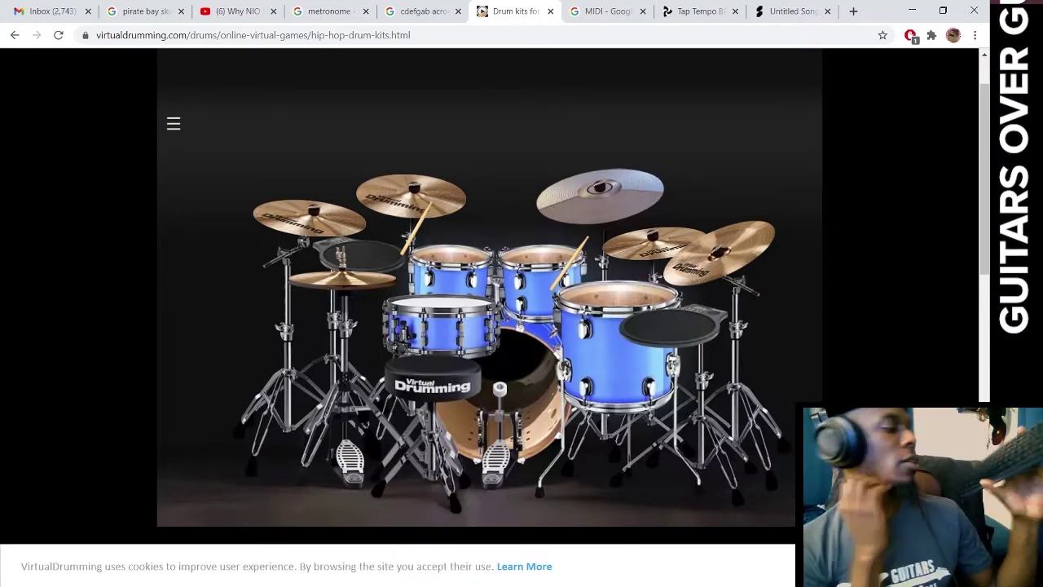
- Play a short beat alternating kick and snare on the virtual drum kit
key(x)
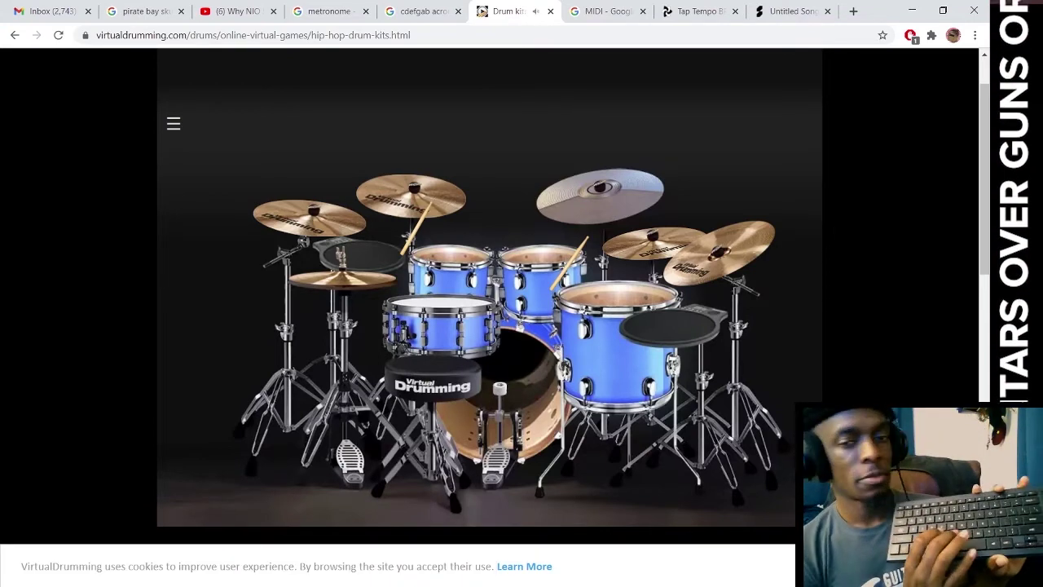
key(s)
key(x)
key(s)
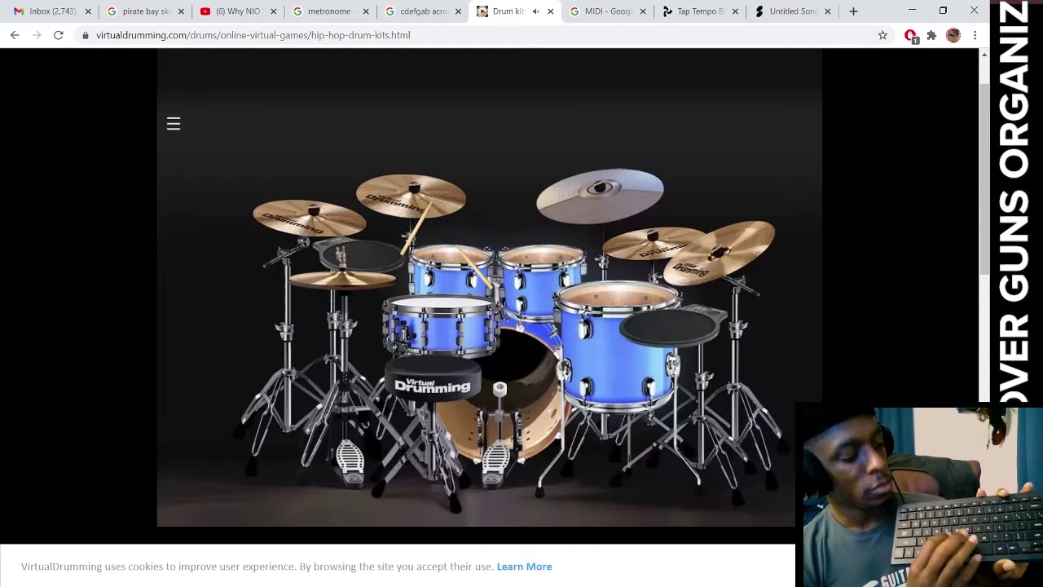
key(x)
key(s)
key(x)
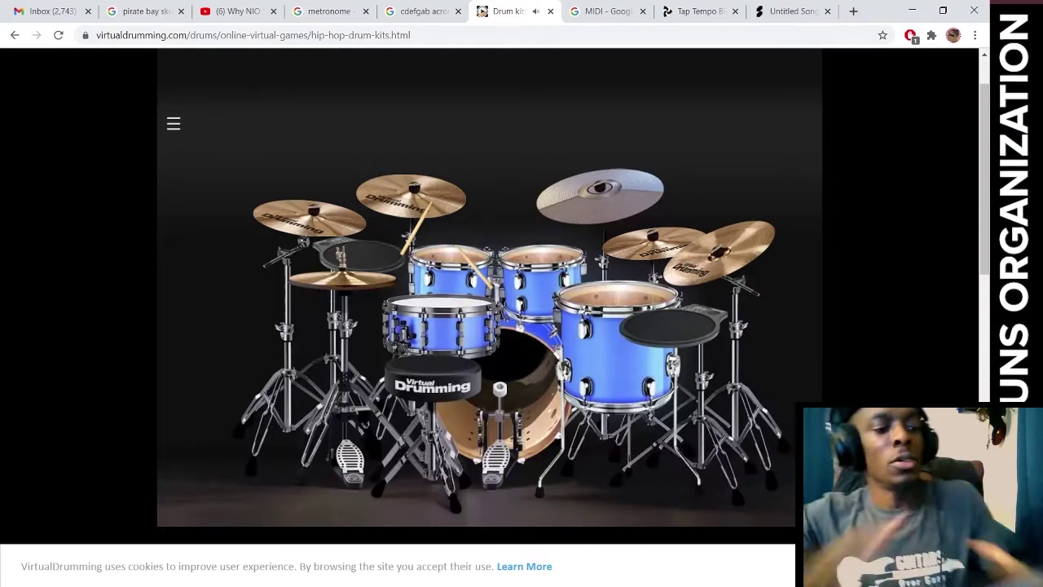
- Switch to the Word outline, highlight the Note Names & Scales topic, and return to the browser
key(alt+Tab)
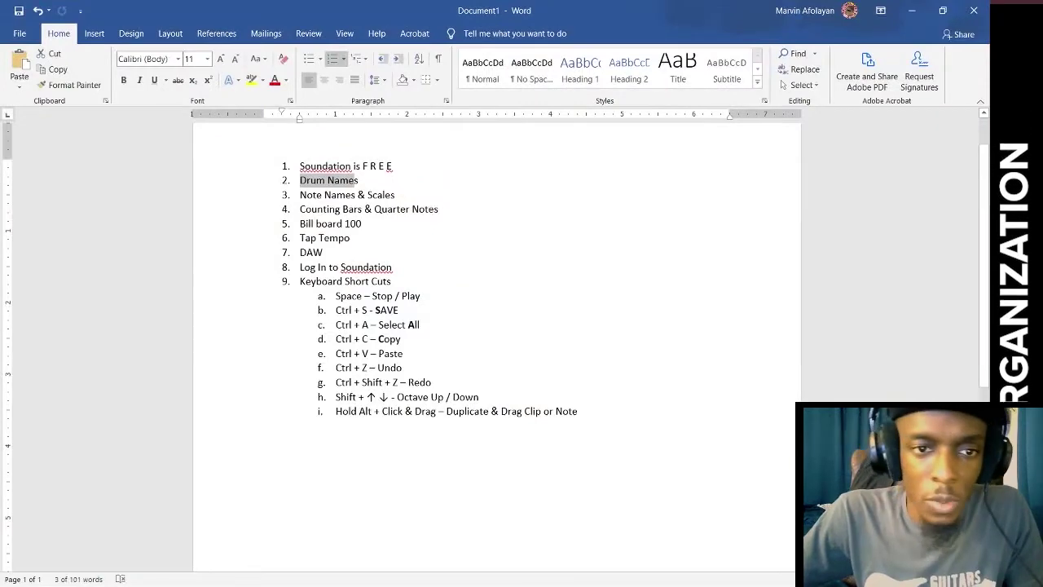
drag(396, 195, 300, 195)
click(912, 10)
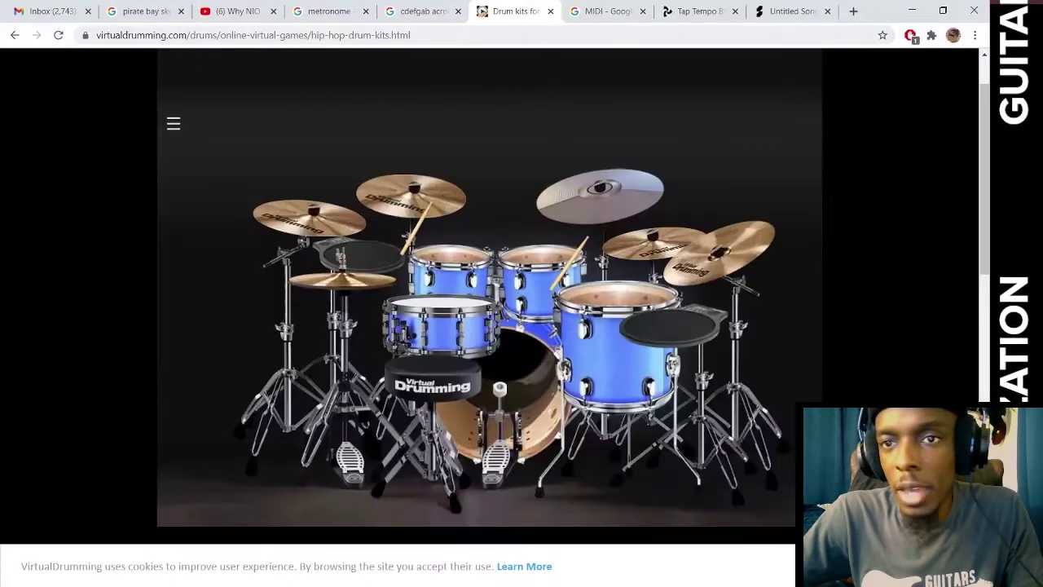
- Bring up the cdefgab acronym image search with the piano keyboard and grand staff note chart
click(700, 12)
key(ctrl+shift+Tab)
key(ctrl+shift+Tab)
key(ctrl+shift+Tab)
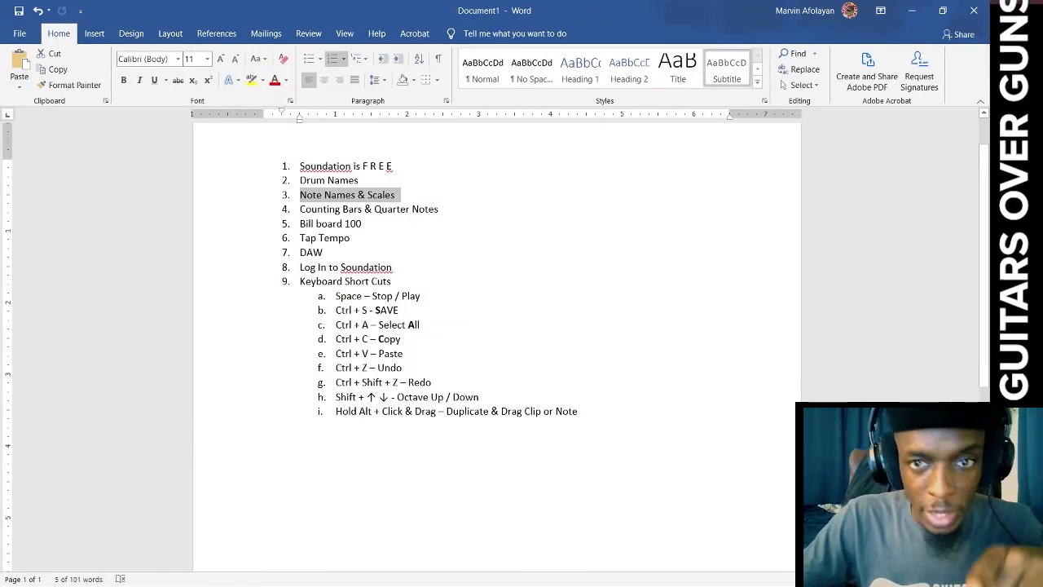
- Return to the Soundation studio and add an instrument channel to the empty song
click(911, 10)
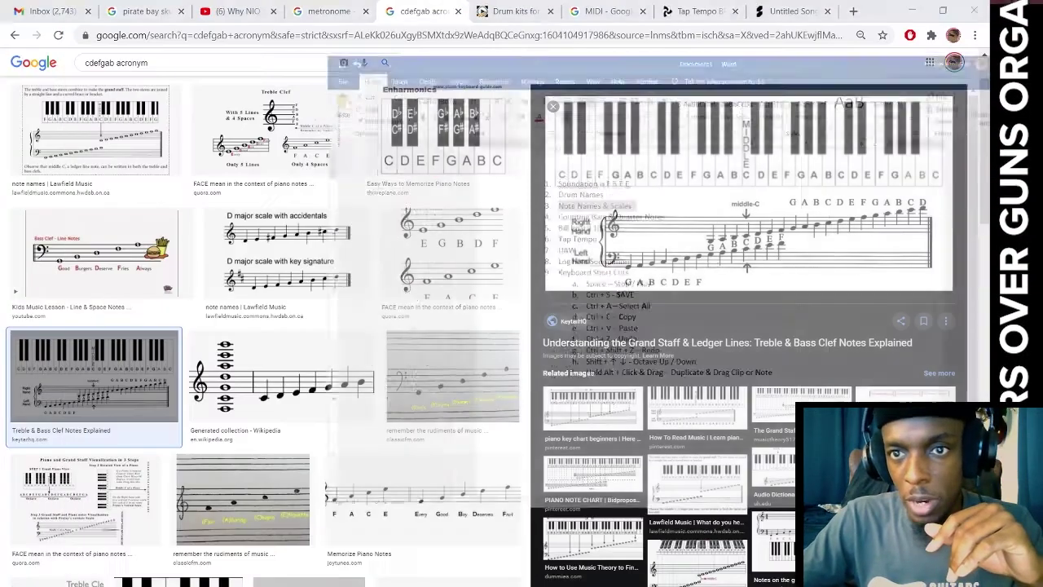
click(787, 11)
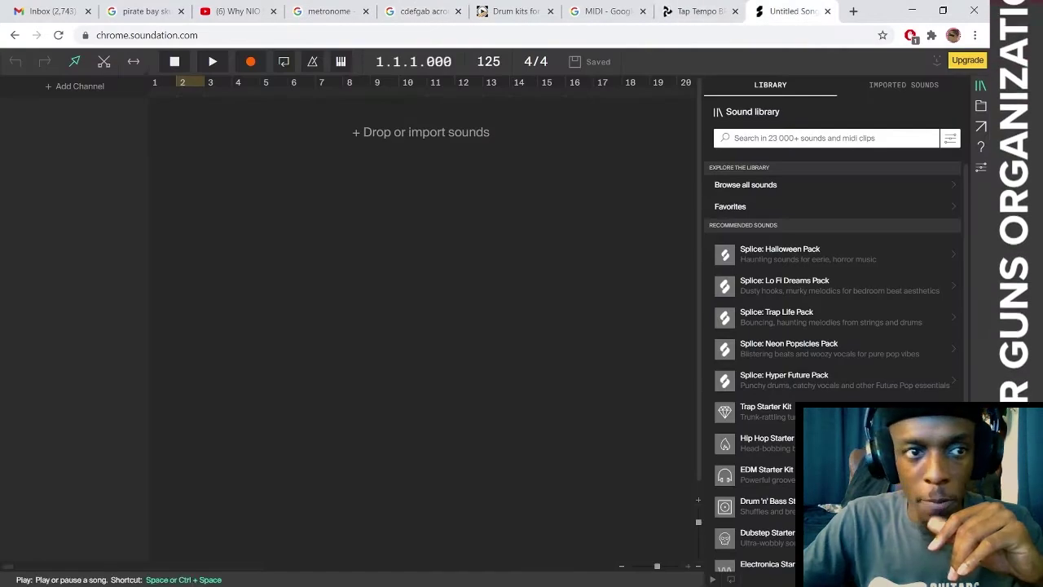
click(80, 86)
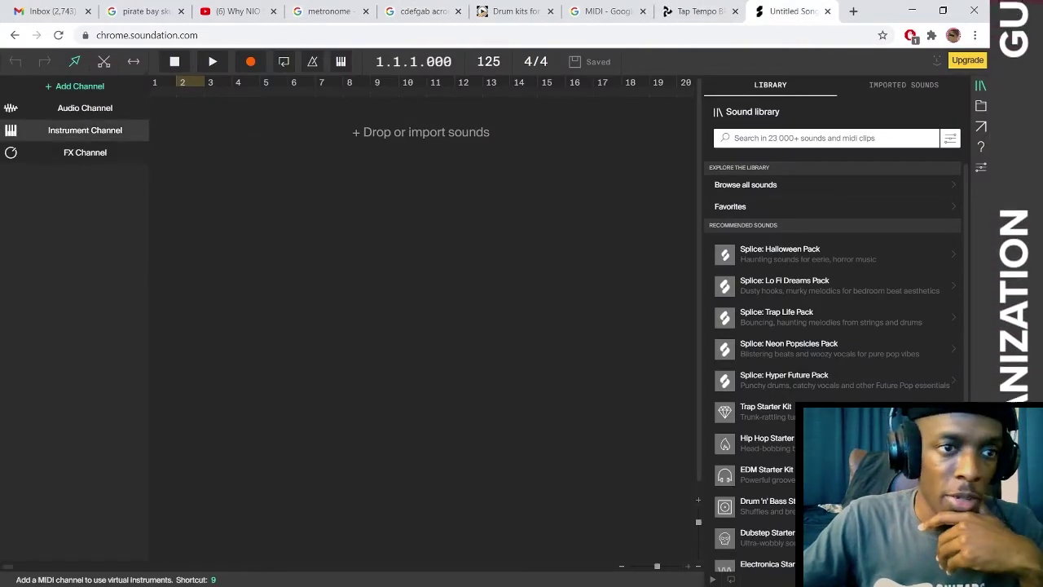
click(84, 130)
- Create a note clip at bar 1 of the Simple Synth channel and extend it through bar 4
double_click(162, 114)
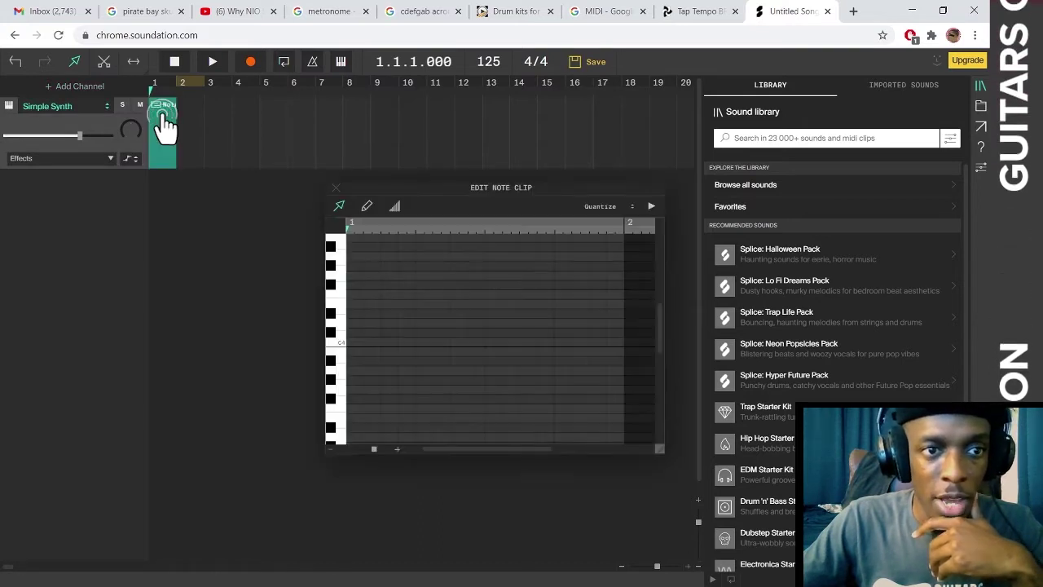
drag(178, 136, 255, 136)
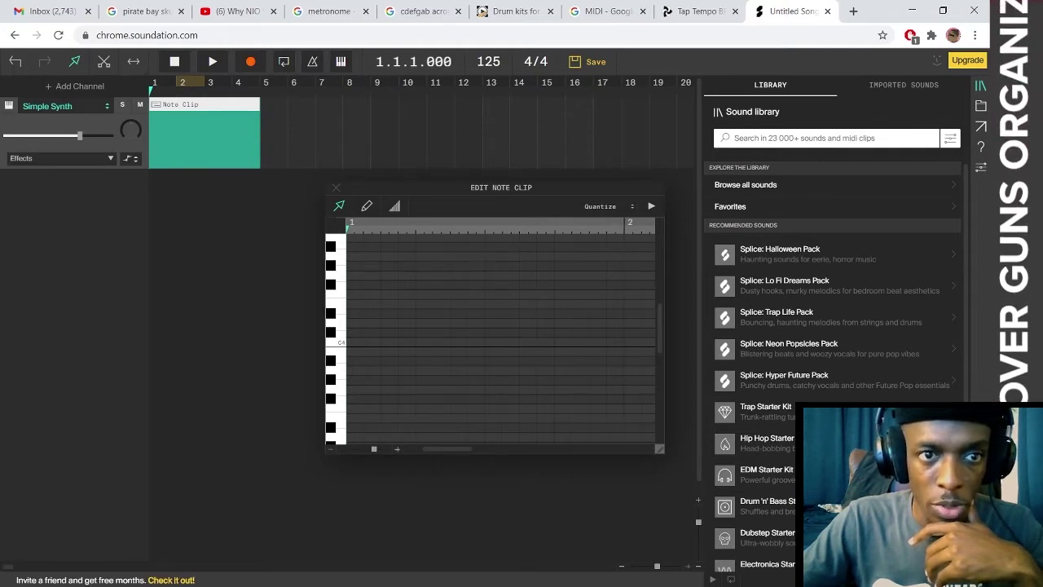
- Set the loop region over bars 1 to 4 and play the song with looping off, then with looping on
drag(249, 82, 140, 83)
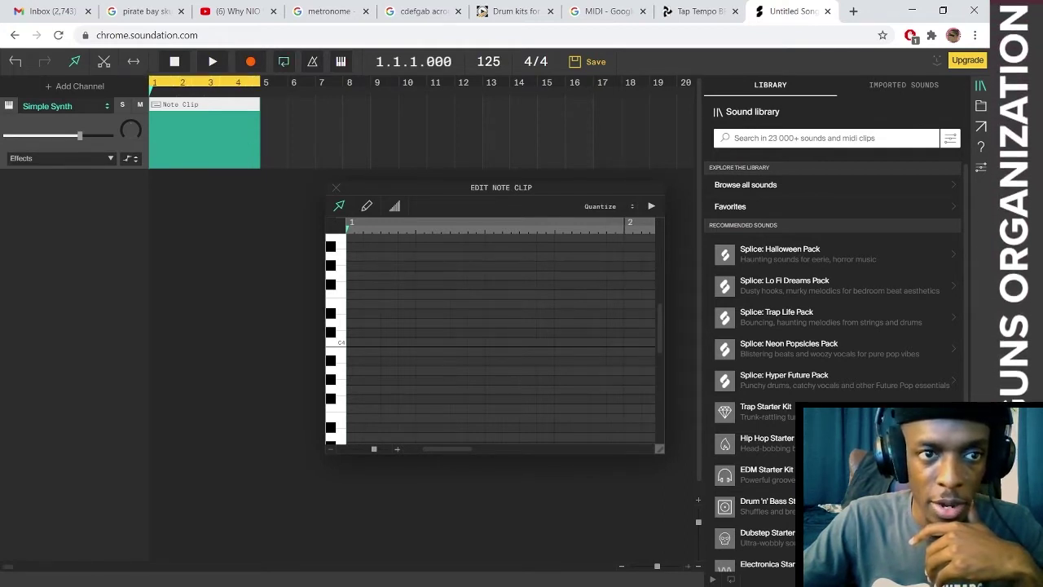
click(283, 62)
click(212, 61)
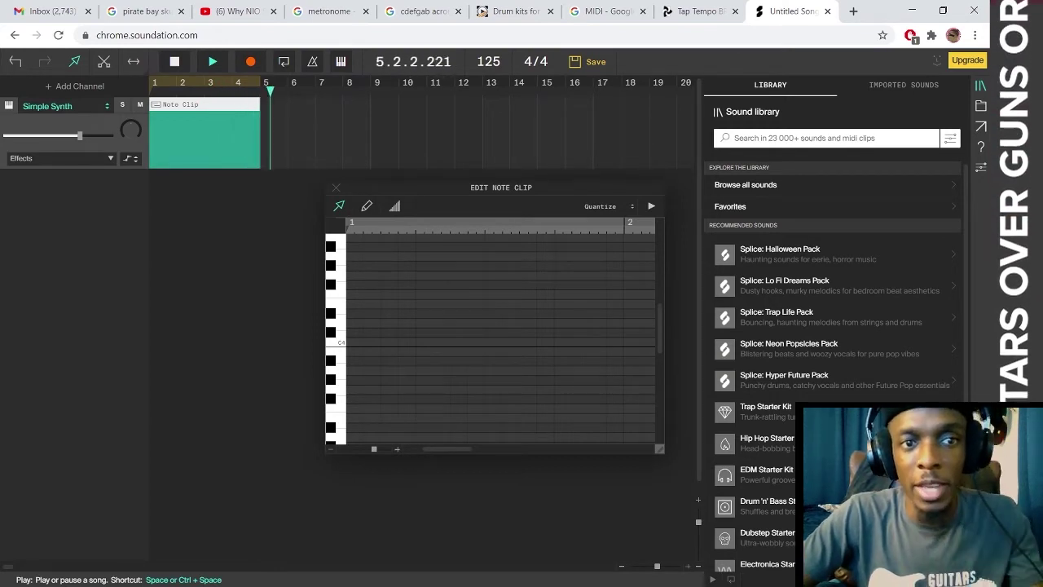
key(space)
key(l)
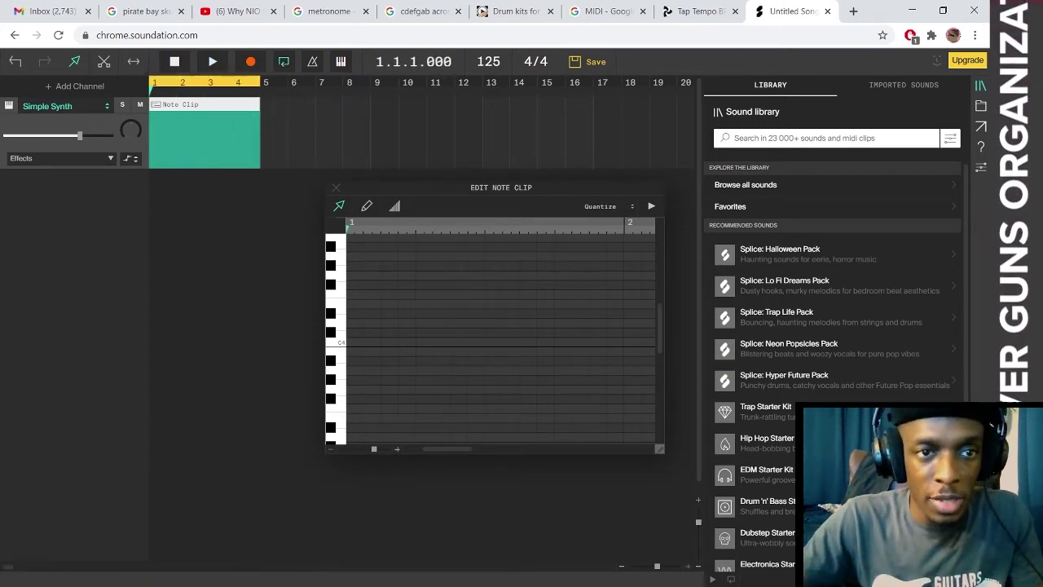
key(space)
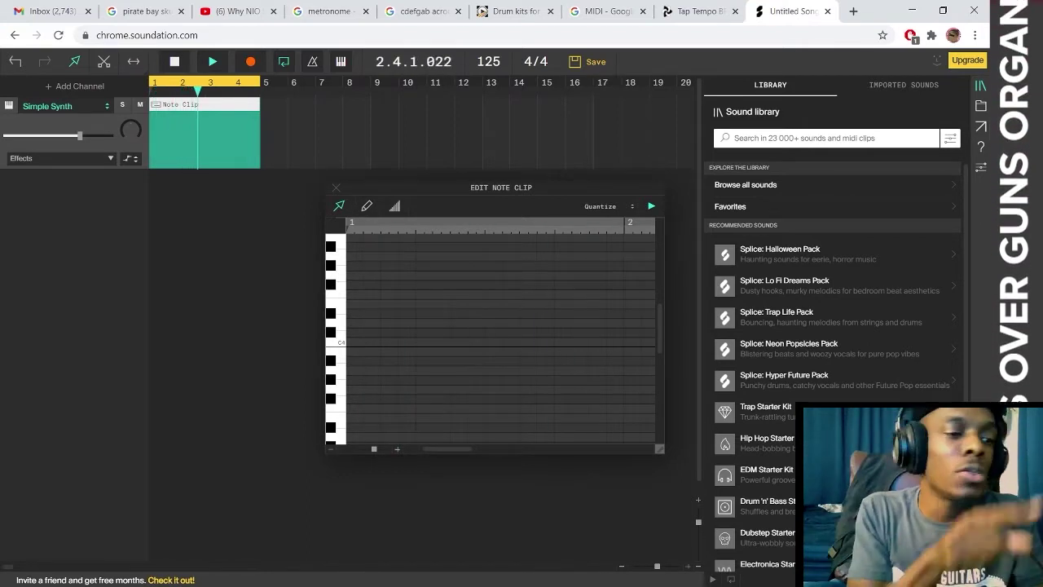
key(space)
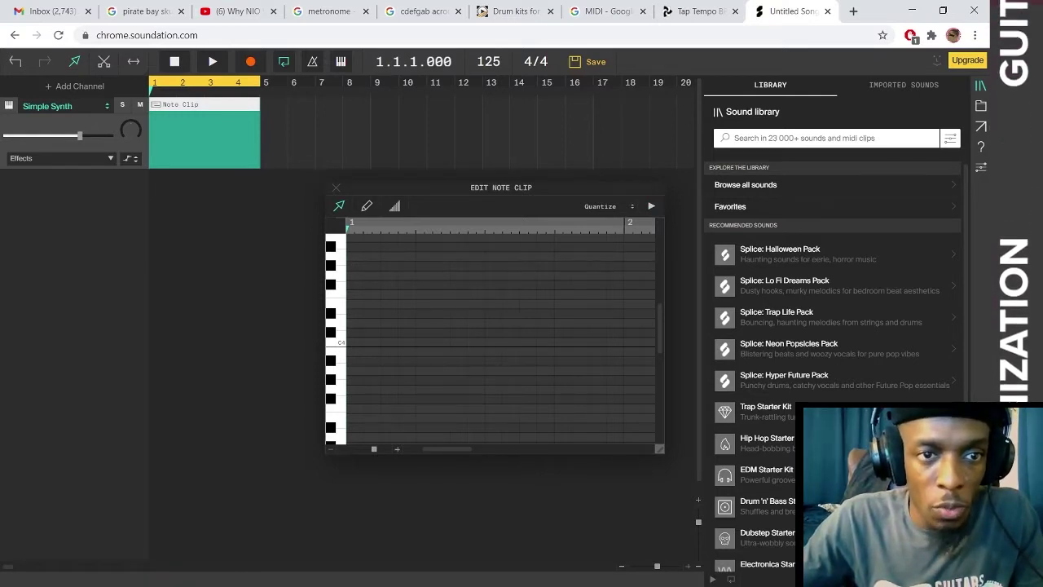
- Turn on the metronome and play the four-bar loop to hear the quarter-note clicks
drag(271, 107, 339, 146)
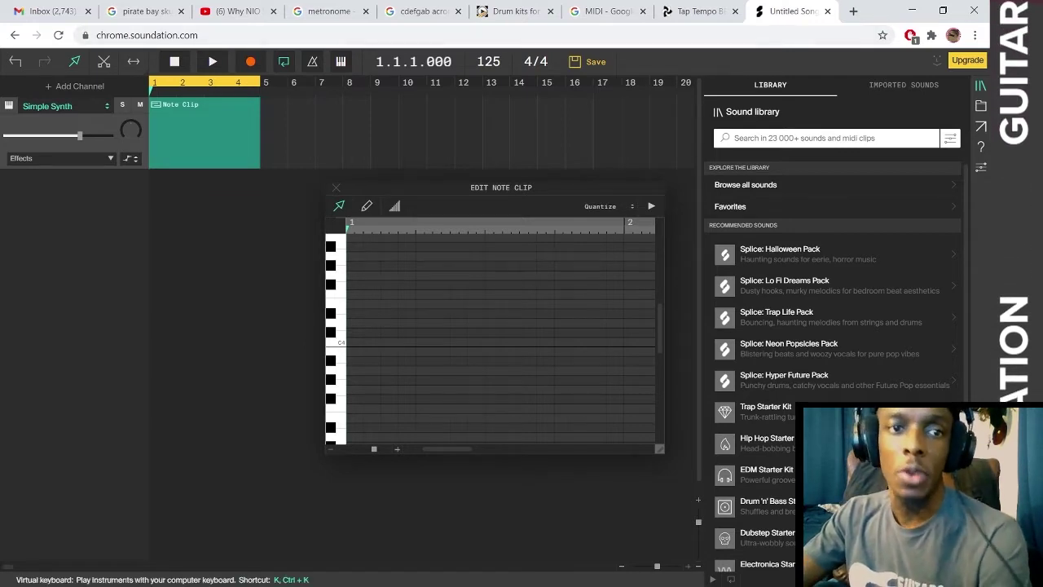
click(312, 62)
click(211, 61)
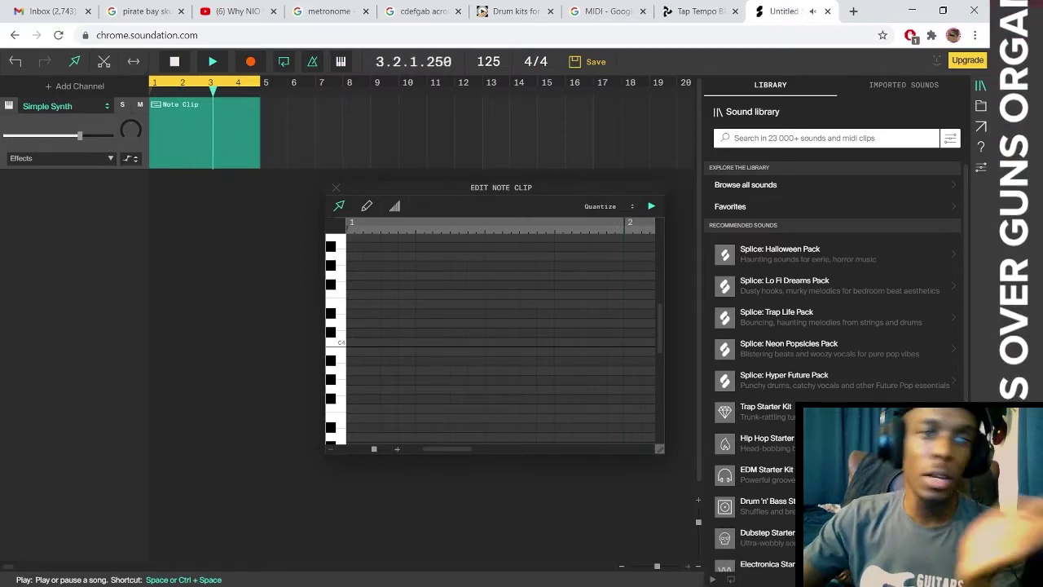
key(space)
- Bring up the metronome image search results with the enlarged mechanical metronome picture
click(515, 12)
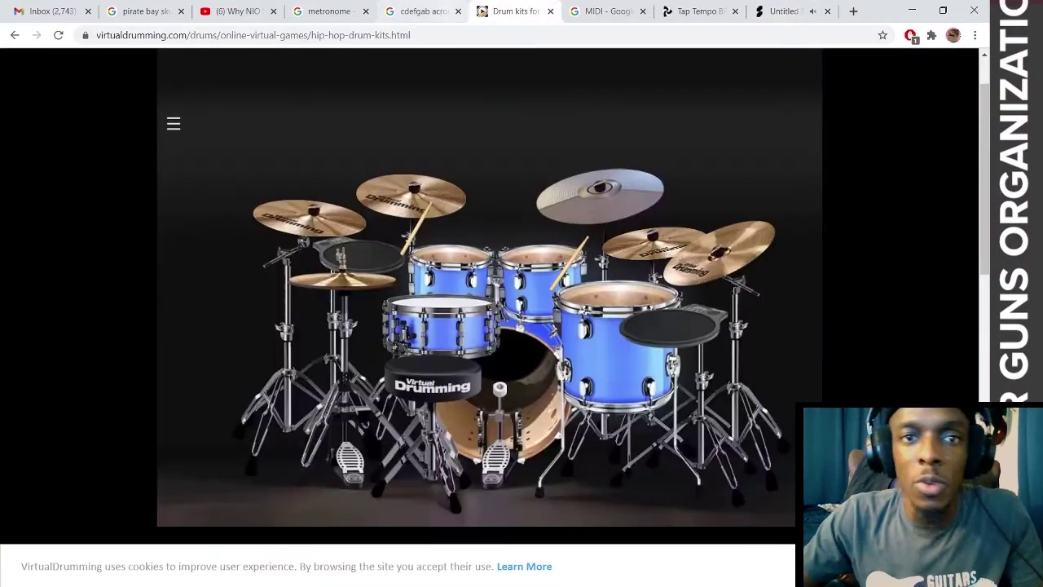
click(422, 11)
click(329, 11)
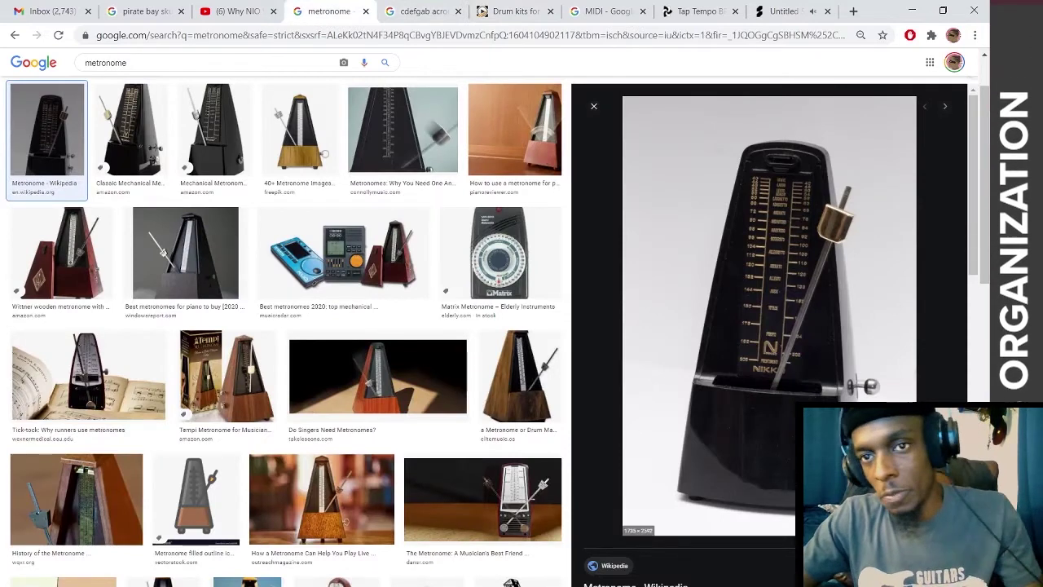
- Switch to the JustinGuitar tap tempo tool and tap along with the beat to find its average BPM
click(787, 11)
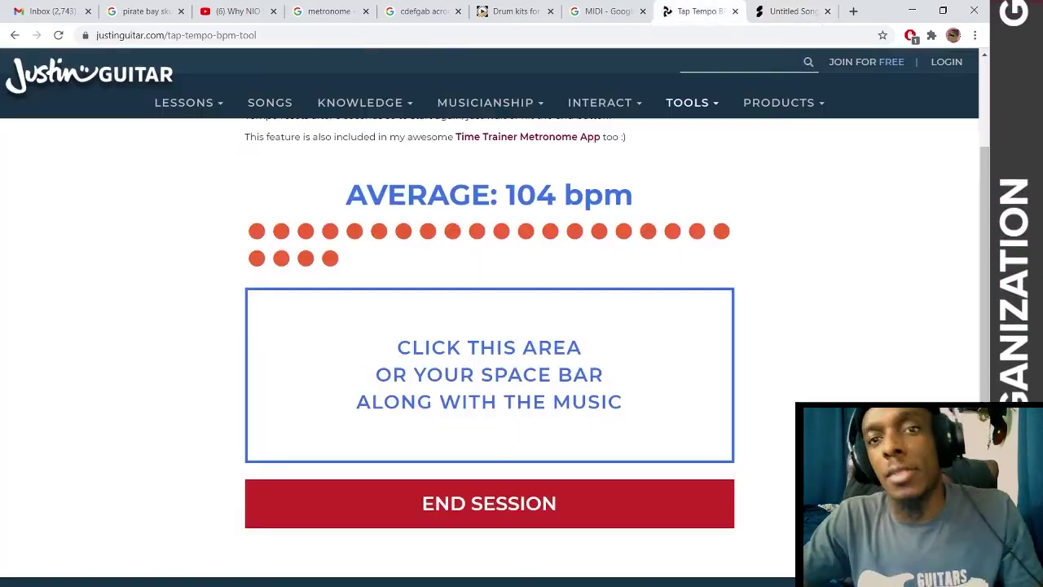
click(696, 11)
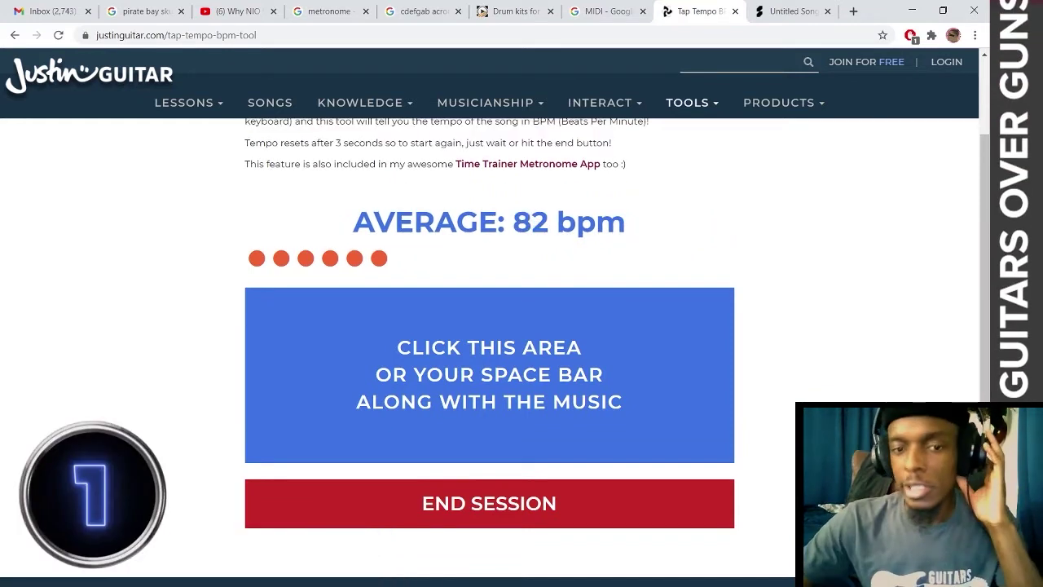
key(space)
key(space)
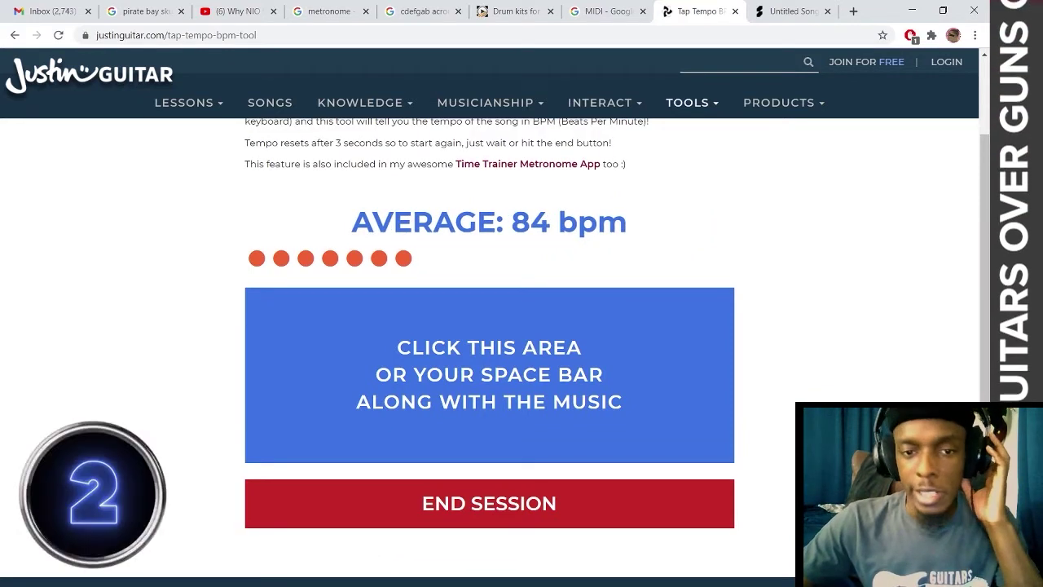
key(space)
key(space)
key(space)
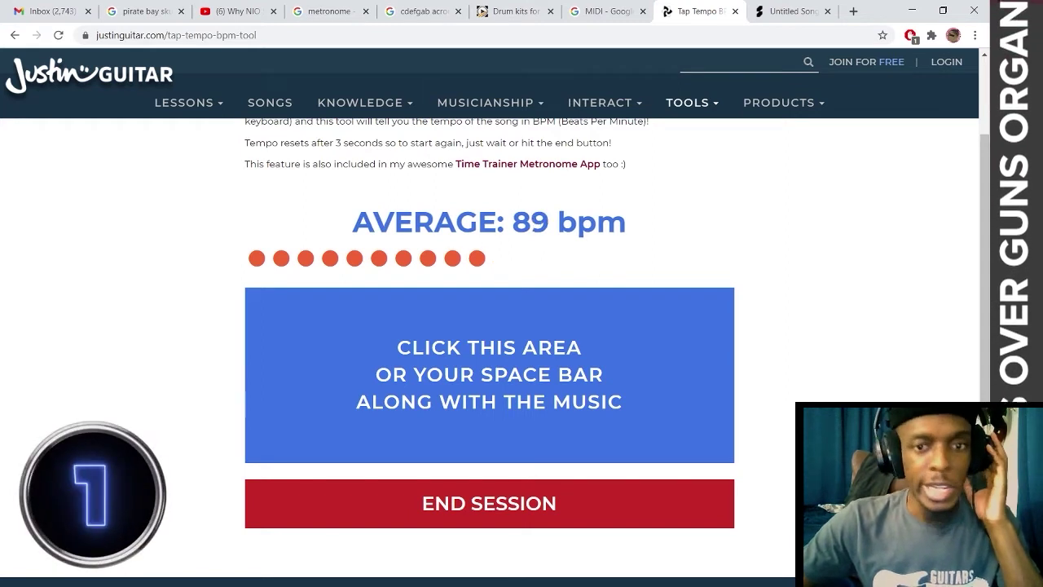
key(space)
key(space)
key(space)
key(space)
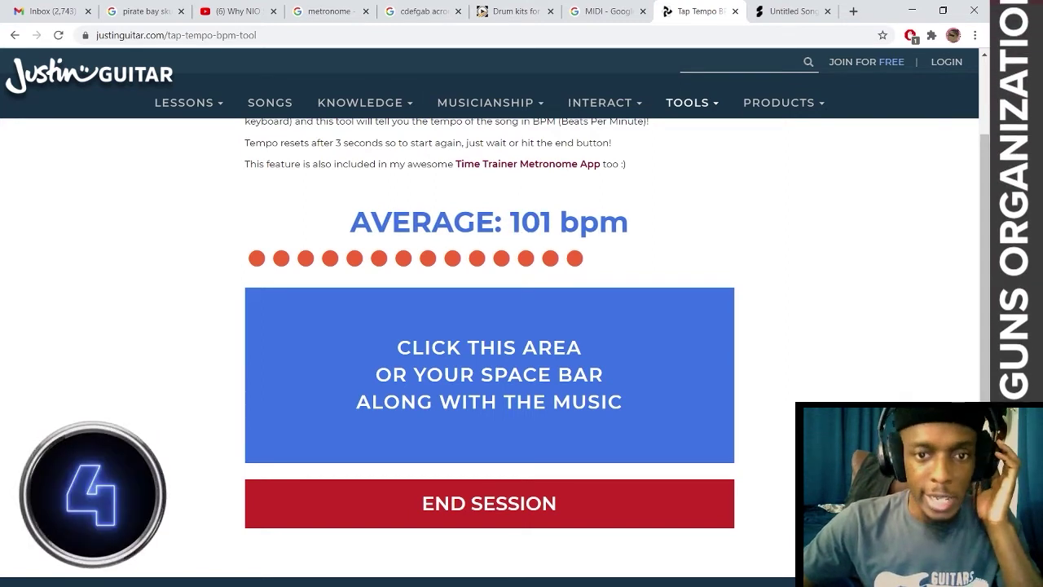
key(space)
key(space)
key(space)
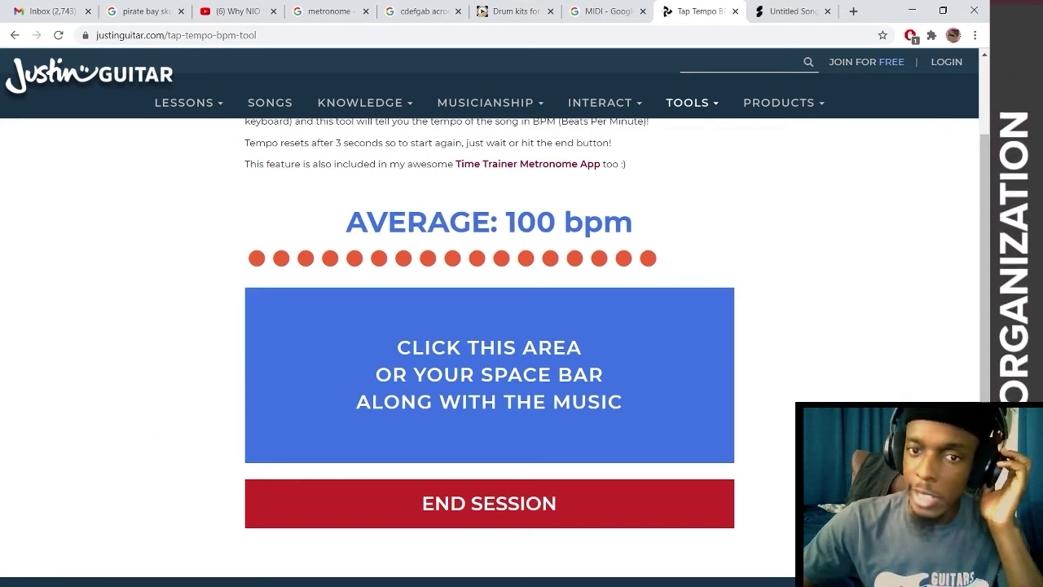
key(space)
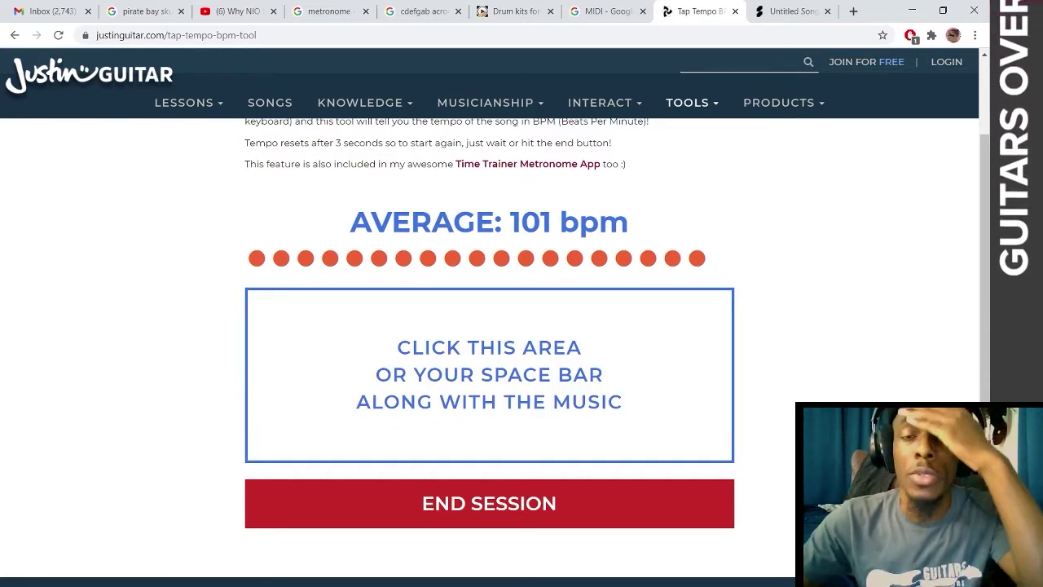
- Return to the Soundation studio and set the song tempo to 100 BPM
click(789, 10)
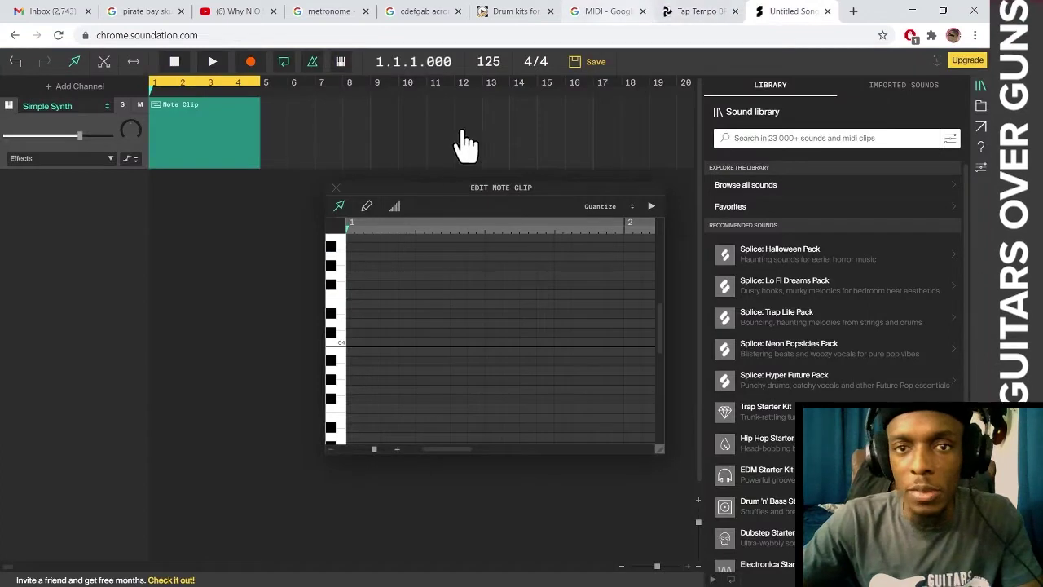
click(488, 62)
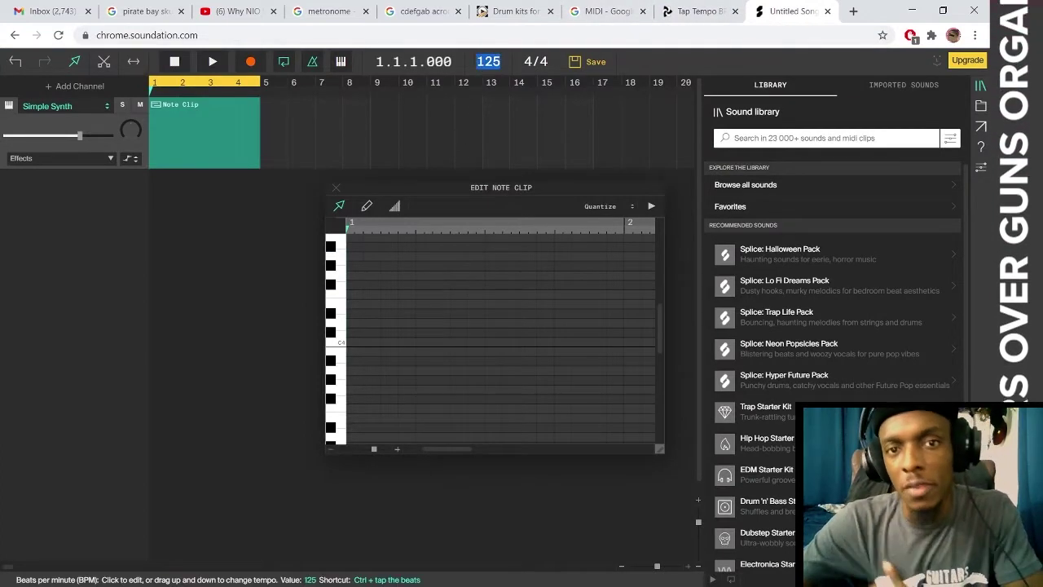
text(100)
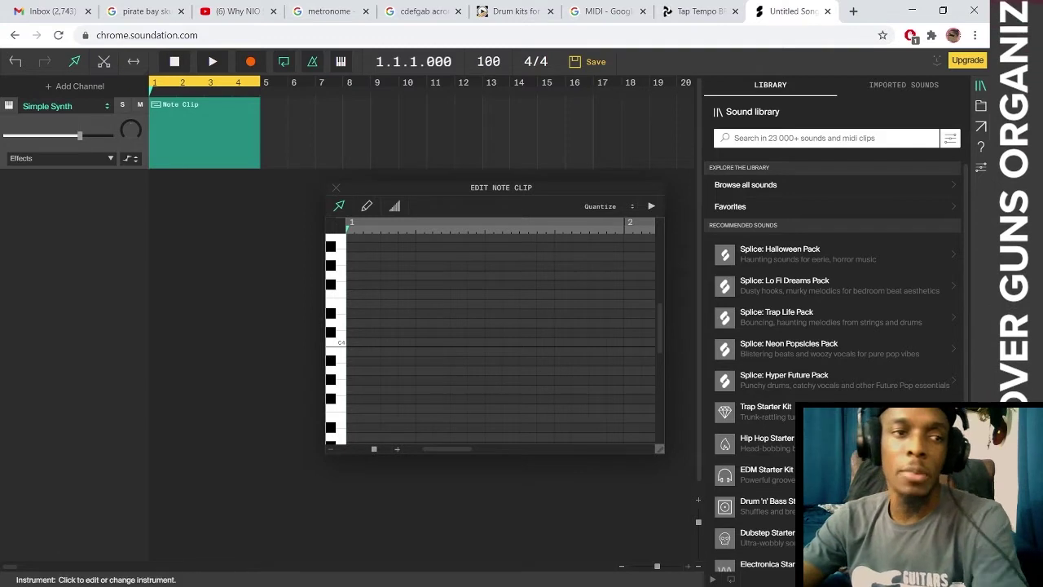
- Change the Simple Synth channel's instrument to SPC and load the Lo-Fi pack
click(48, 106)
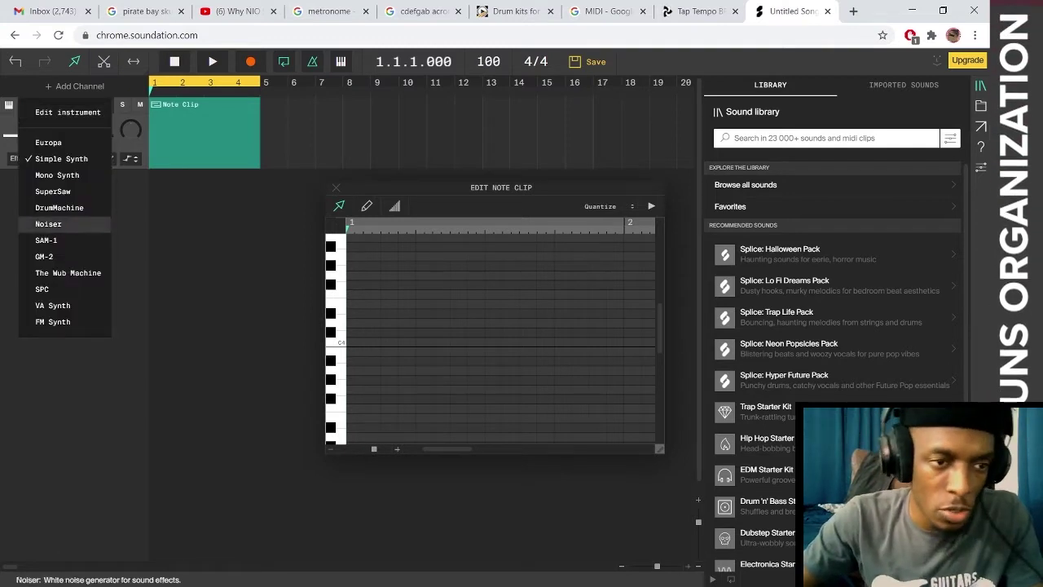
click(42, 288)
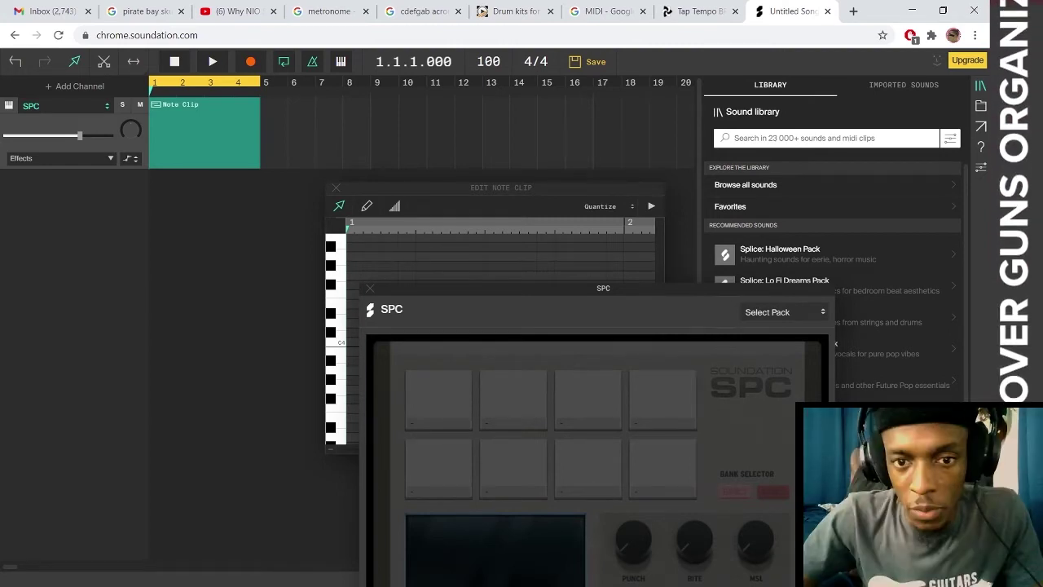
drag(603, 288, 532, 163)
click(713, 187)
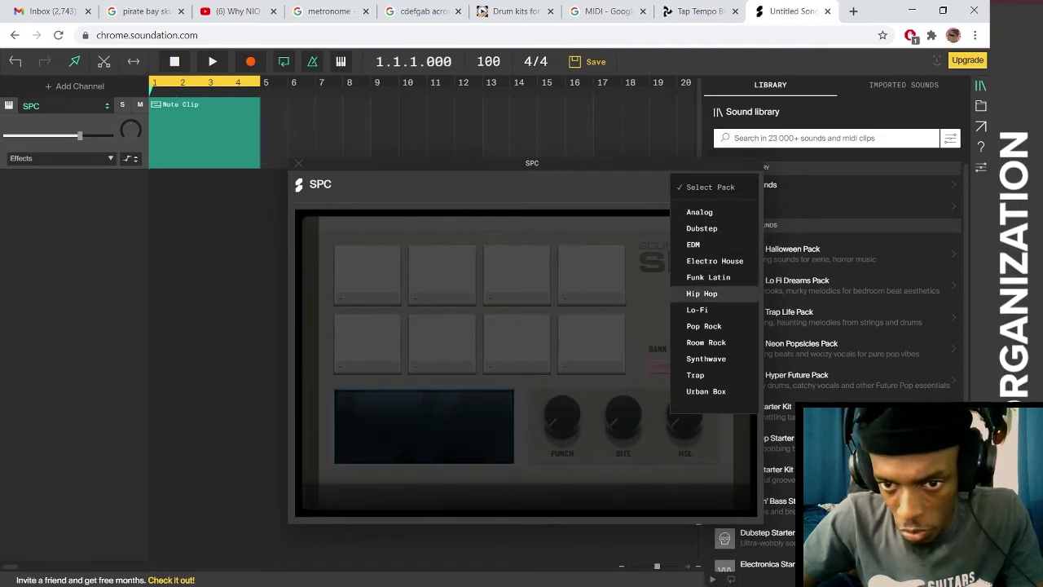
click(698, 310)
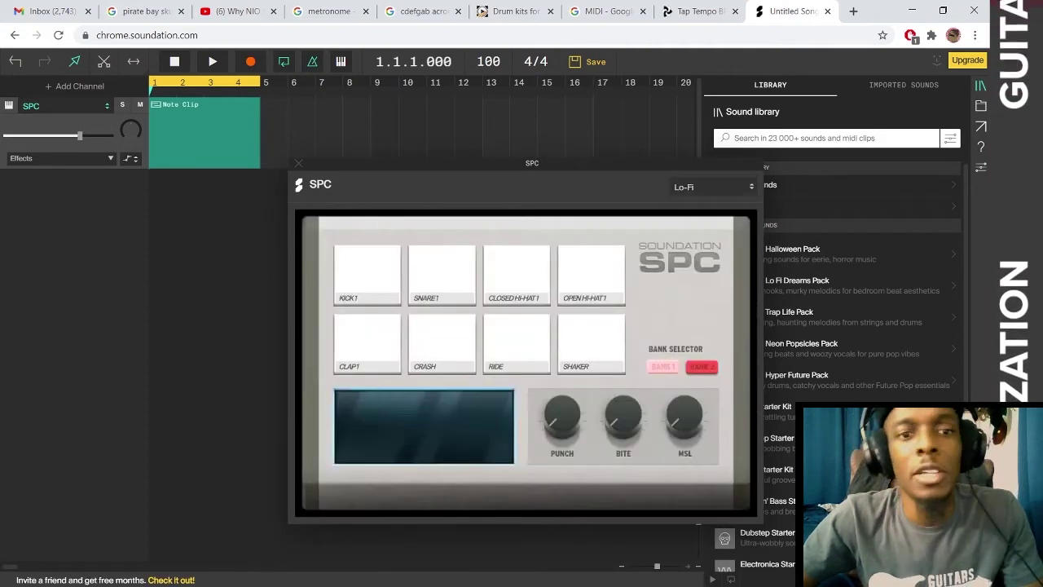
- Audition the SPC's Kick 1, Snare 1, Closed Hi-Hat 1 and Open Hi-Hat 1 pads
click(441, 274)
click(366, 274)
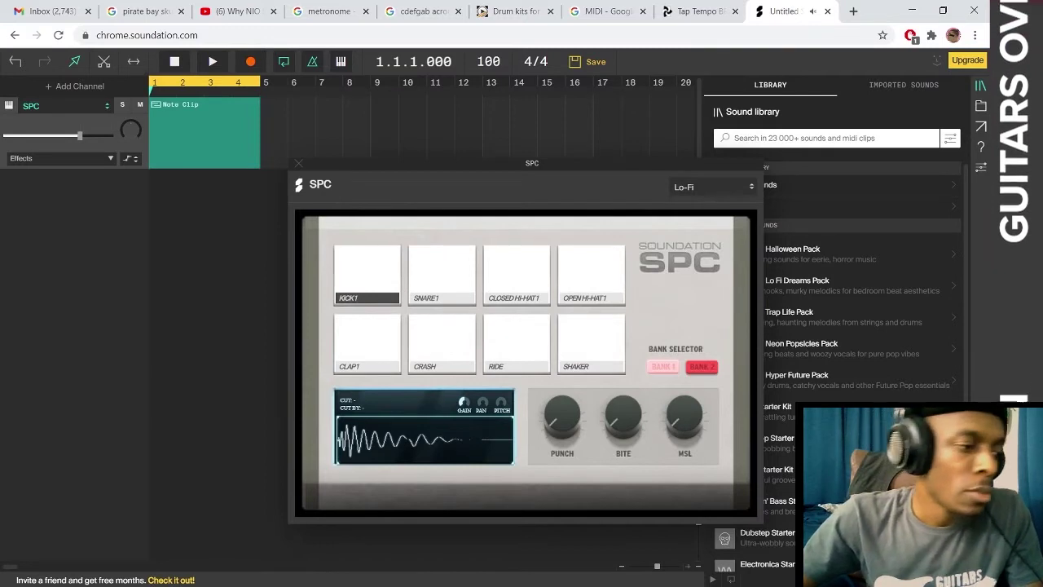
click(367, 273)
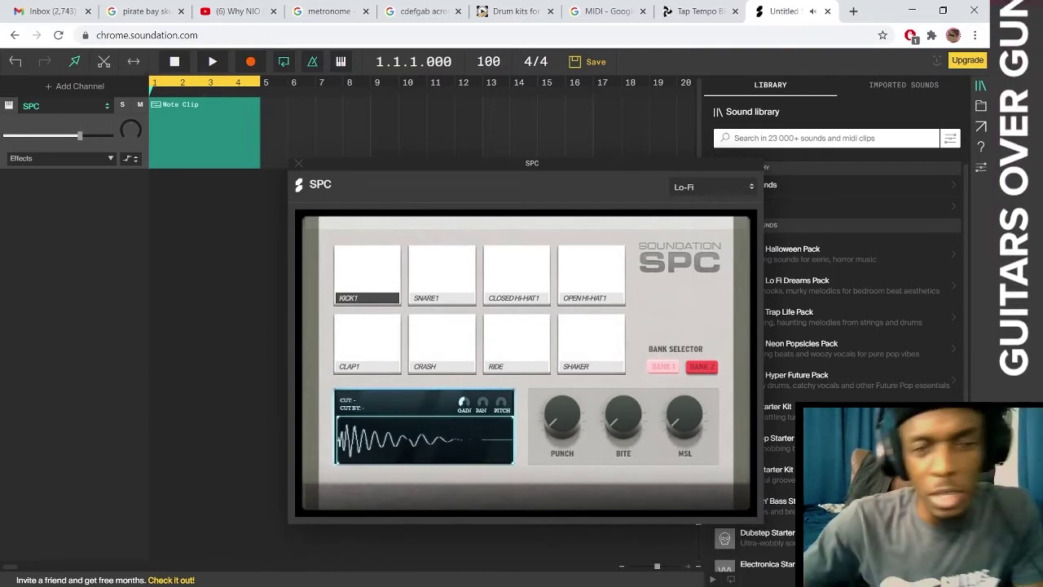
click(442, 274)
click(516, 274)
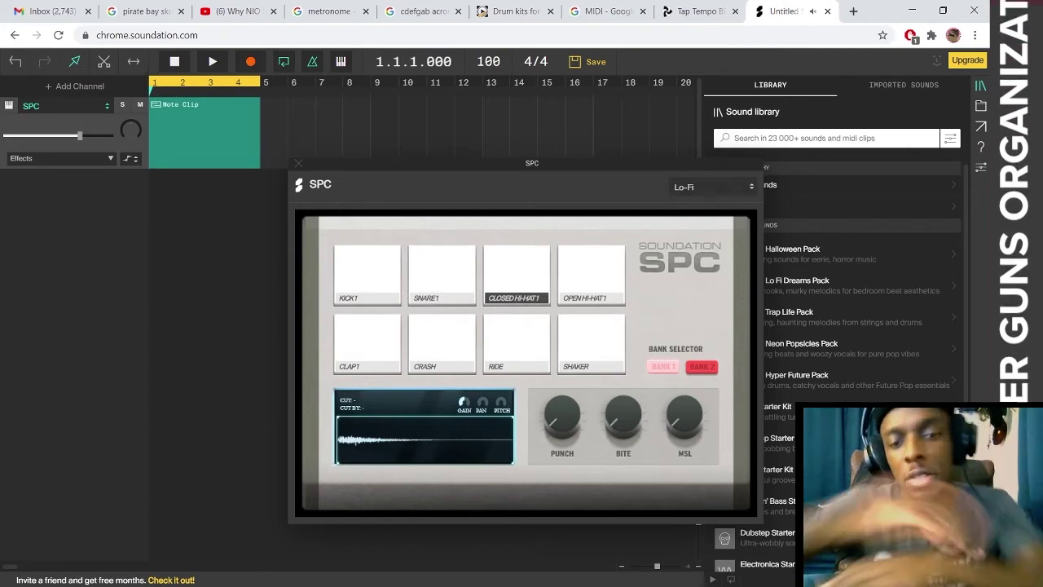
click(592, 273)
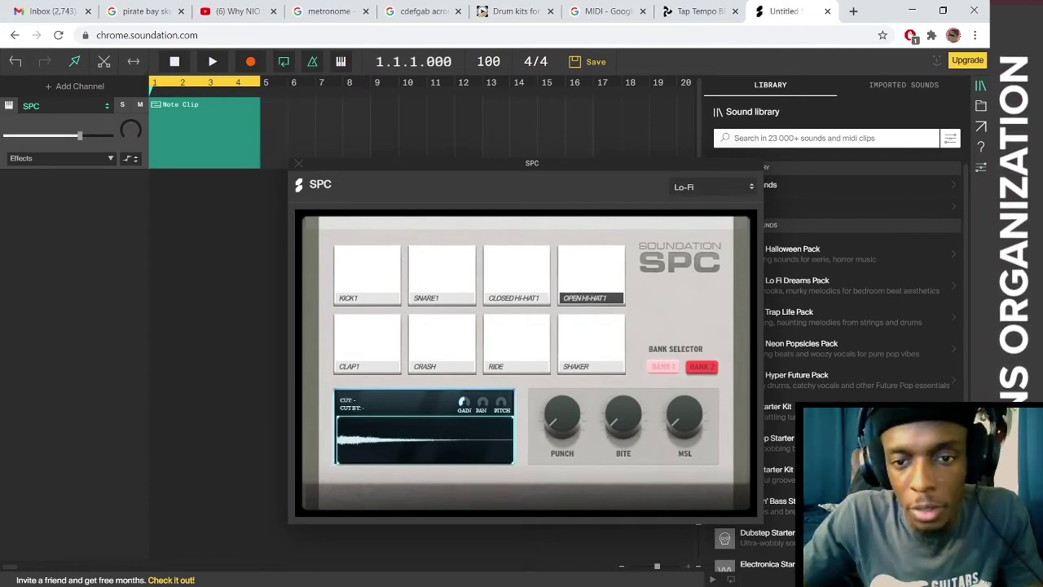
- Open the channel's note clip in the piano roll, show the virtual keyboard and try out its keys in octave 4
double_click(203, 139)
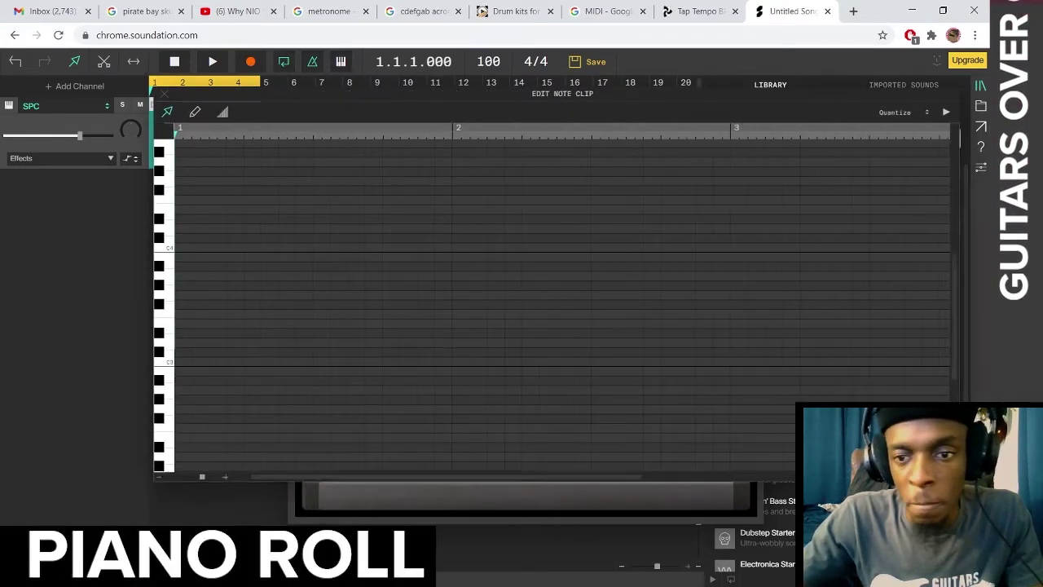
click(341, 61)
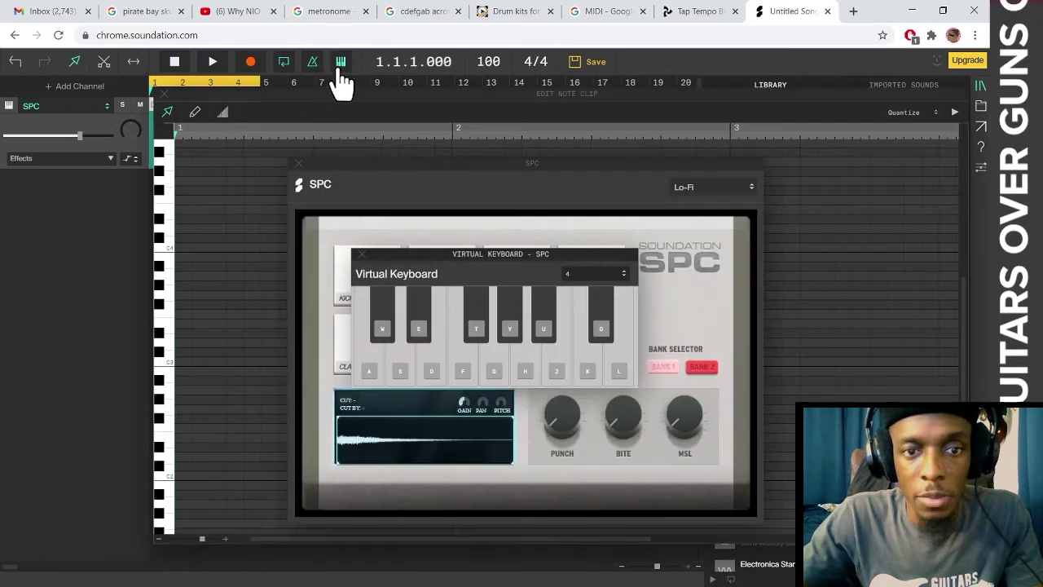
key(a)
key(d)
key(a)
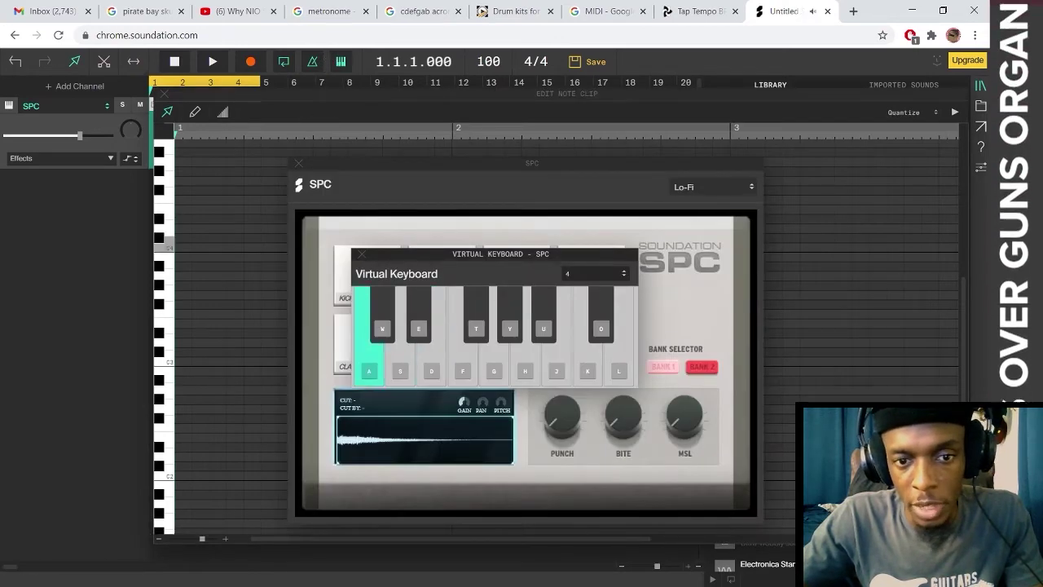
key(e)
key(f)
key(a)
key(a)
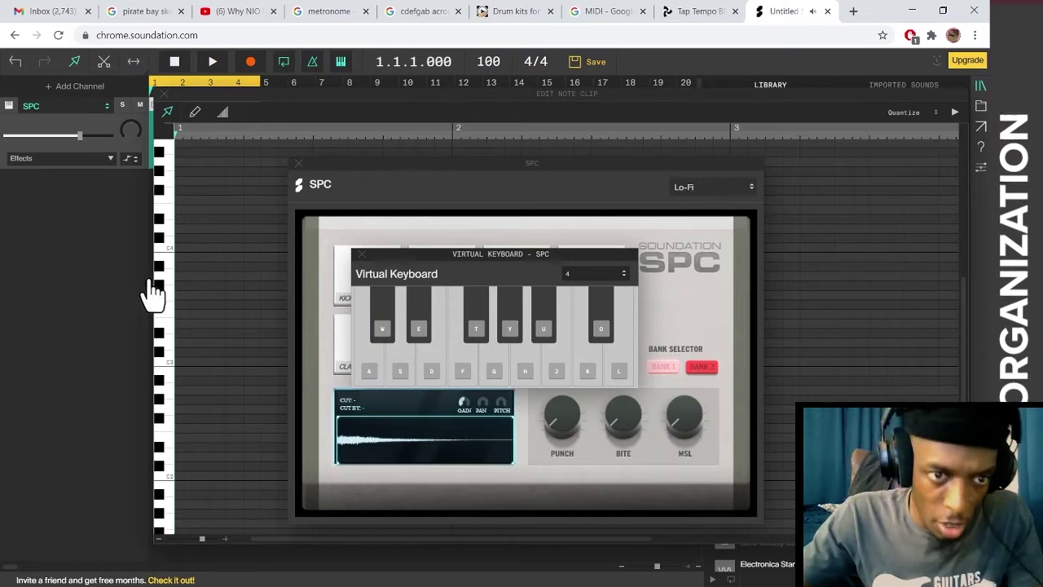
click(367, 375)
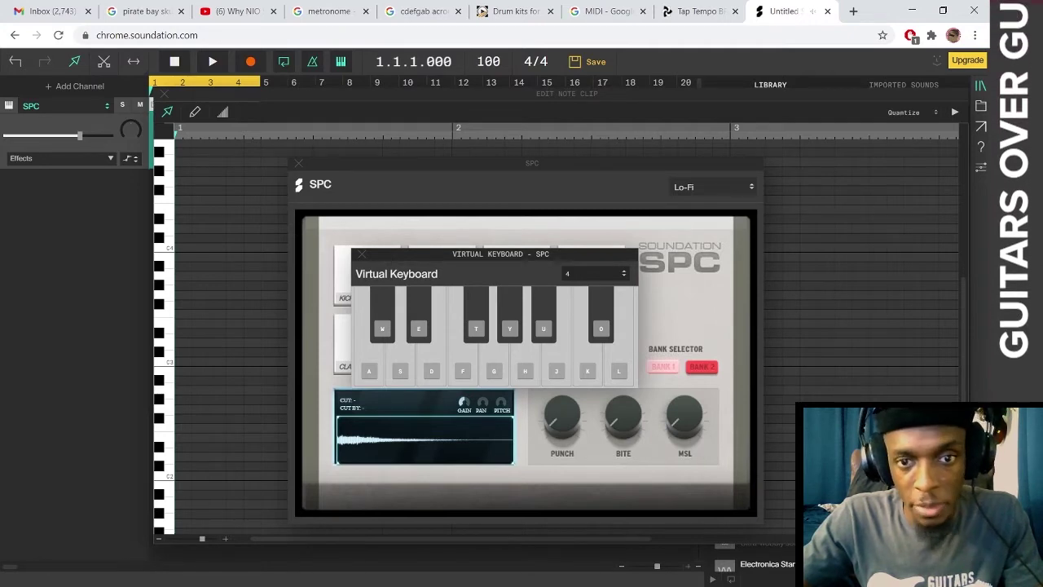
- Set the virtual keyboard to octave 3 and play several of its keys to hear the drum sounds
click(595, 273)
click(587, 308)
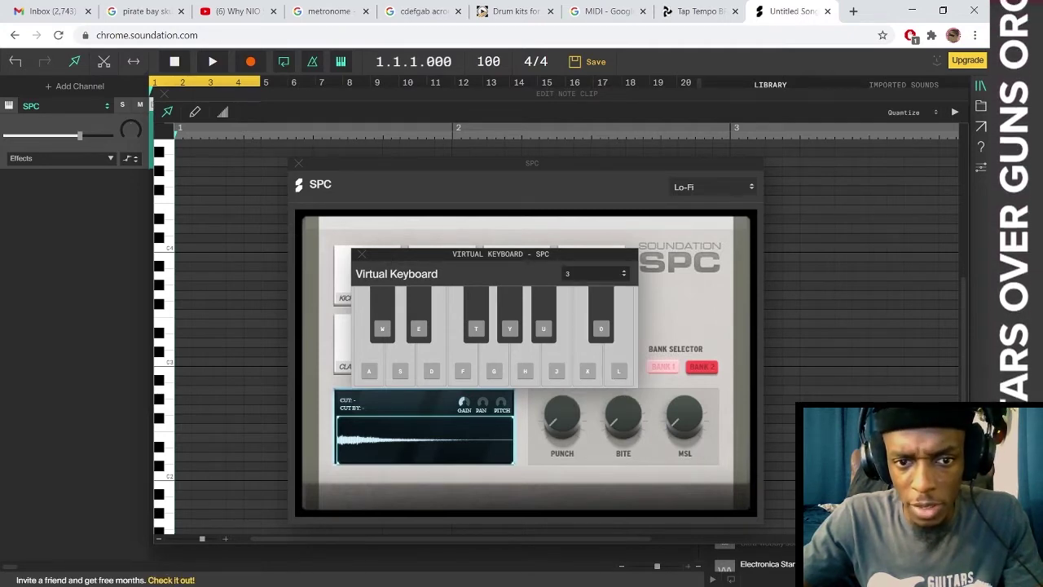
key(d)
key(a)
key(y)
key(o)
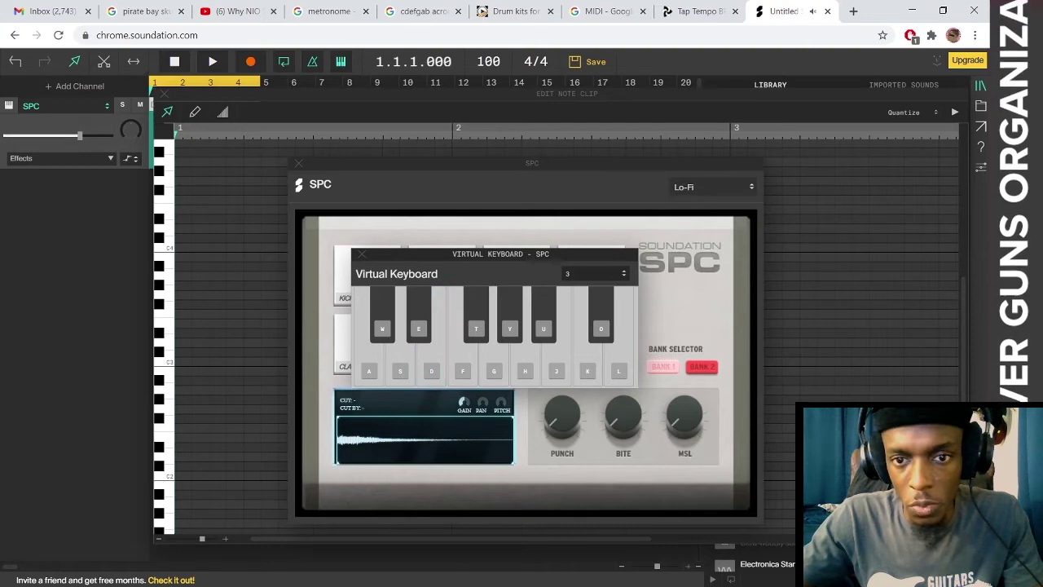
key(a)
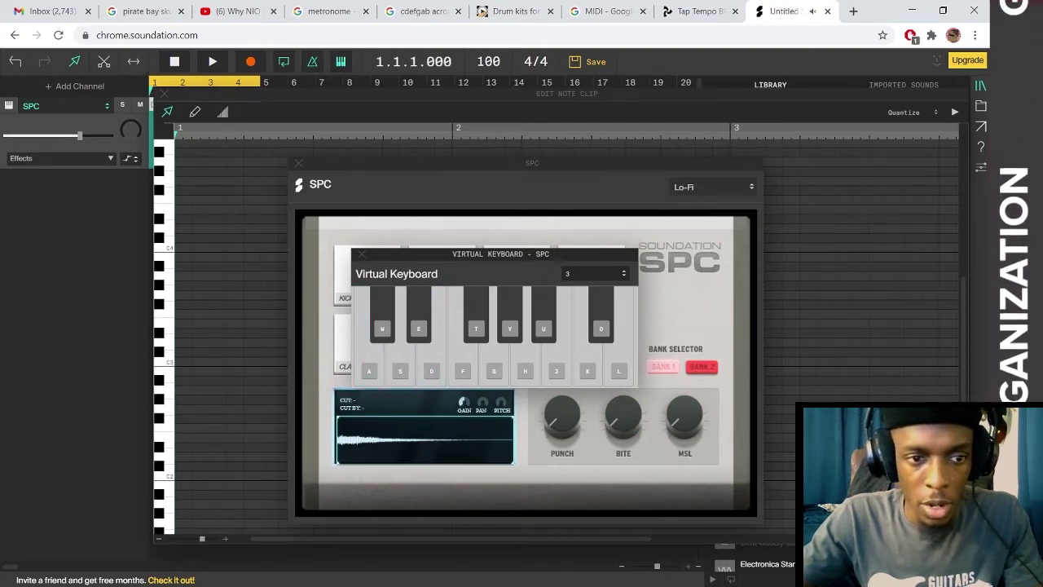
- Bring the piano roll forward and place C#3 notes on the first, fourth and sixth sixteenths of bar 1, checking playback
click(164, 359)
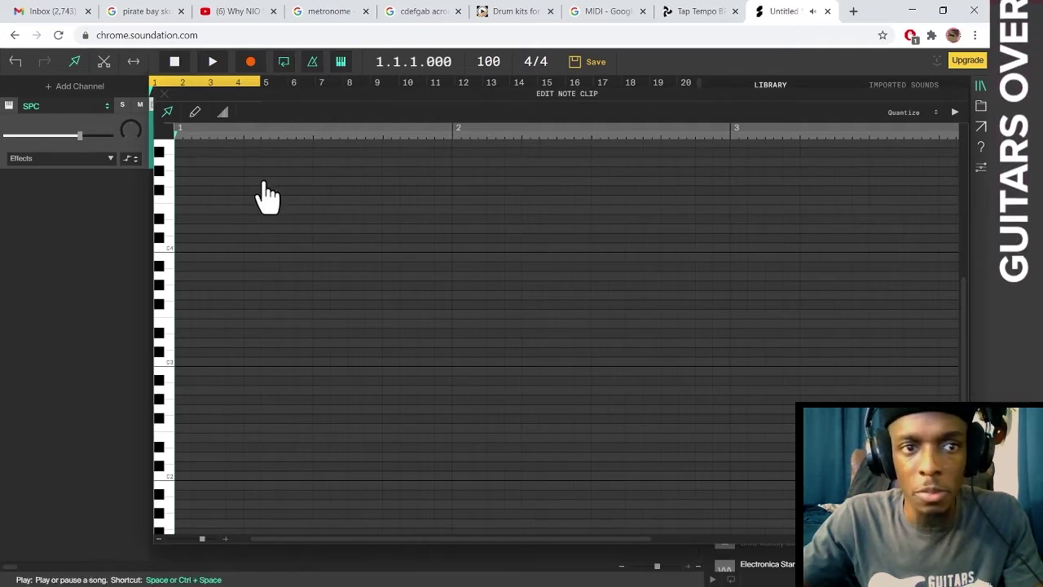
click(310, 65)
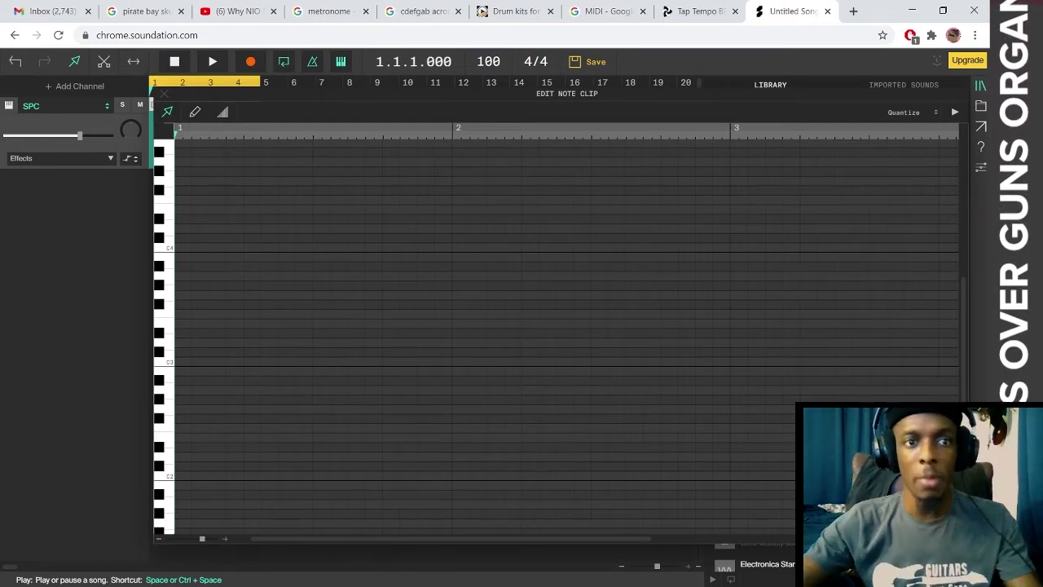
key(space)
key(space)
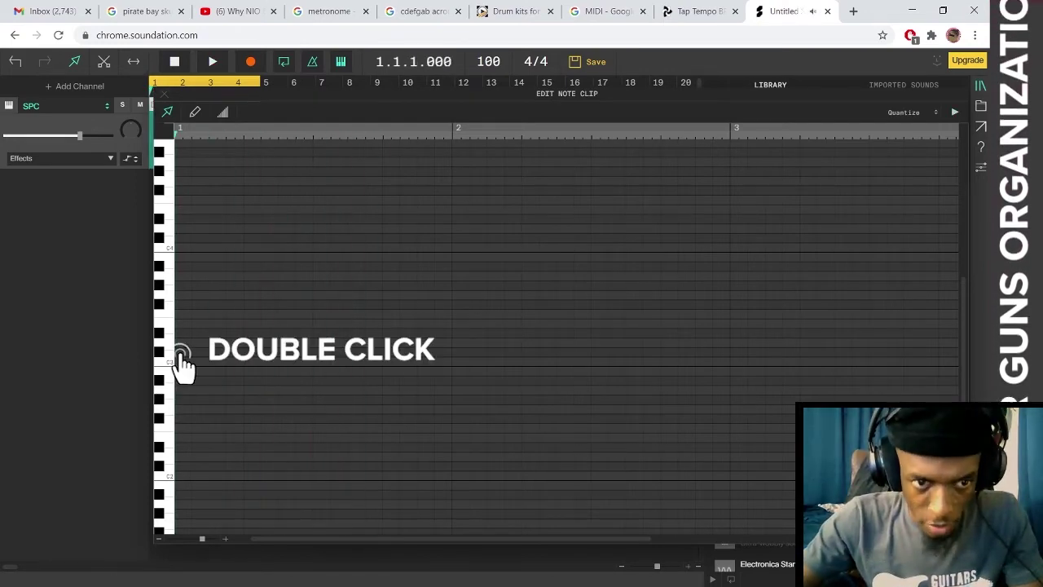
double_click(182, 352)
key(space)
key(space)
key(space)
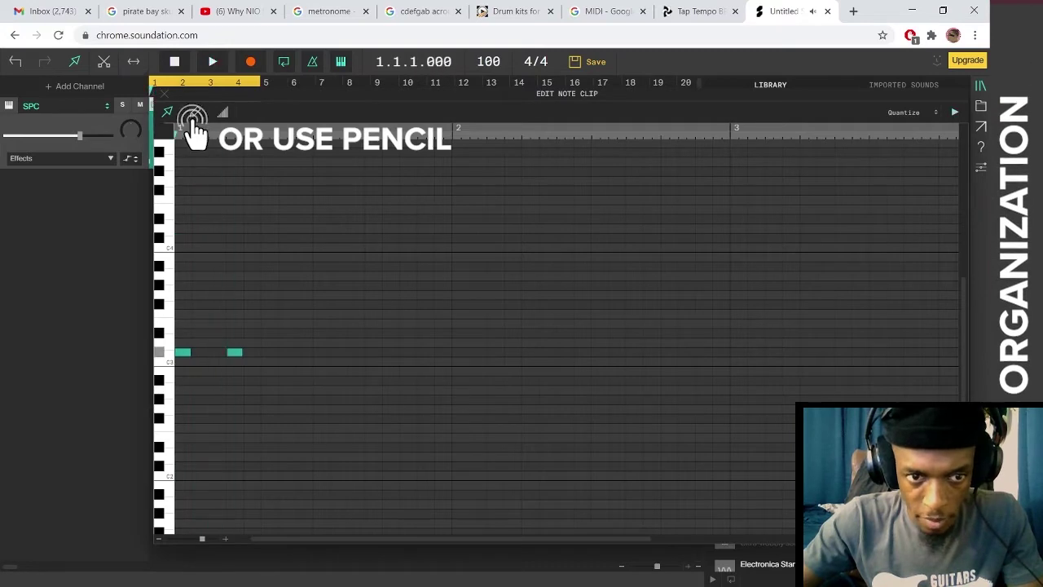
key(space)
key(space)
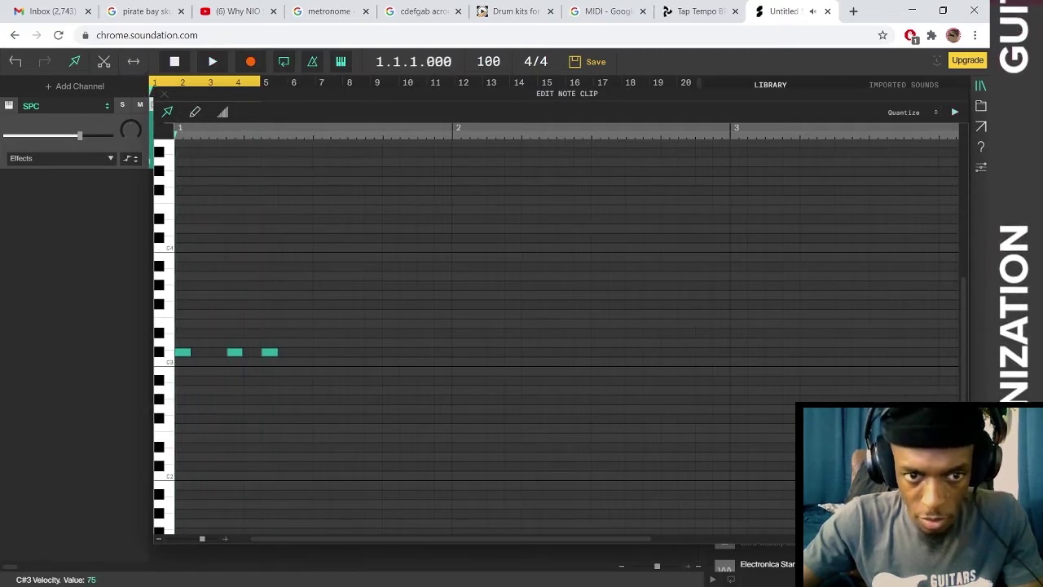
- Move the third C#3 note one sixteenth later, add C#3 notes on beat 3 and its last sixteenth, and play the pattern
drag(270, 353, 287, 353)
key(space)
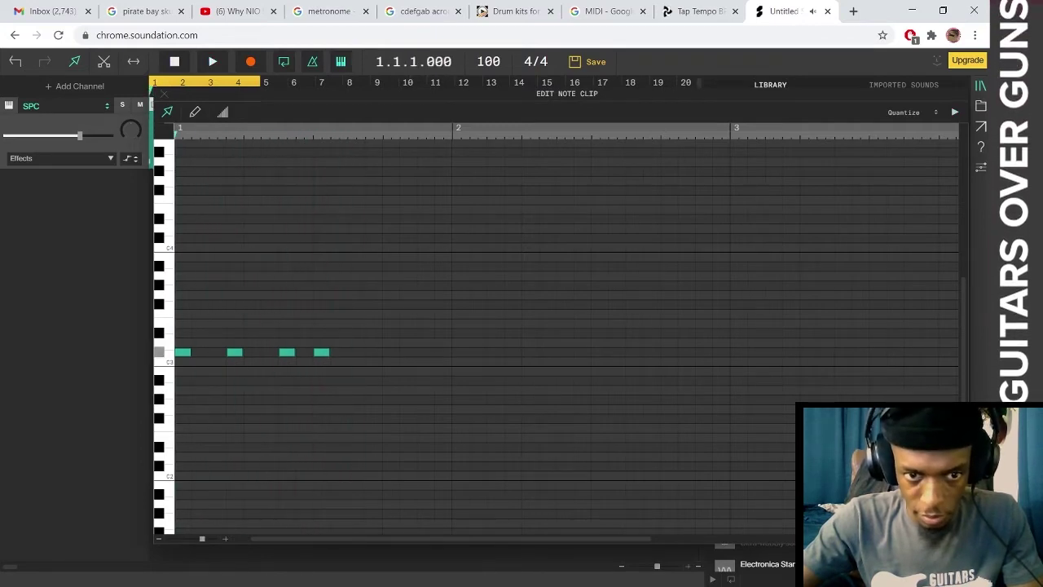
key(space)
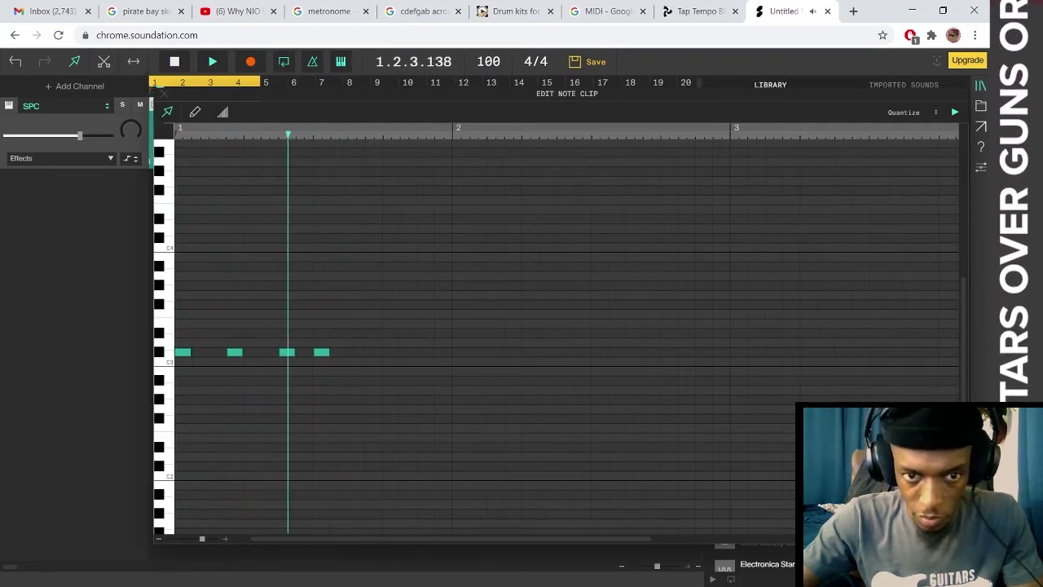
key(ctrl+v)
drag(372, 352, 374, 353)
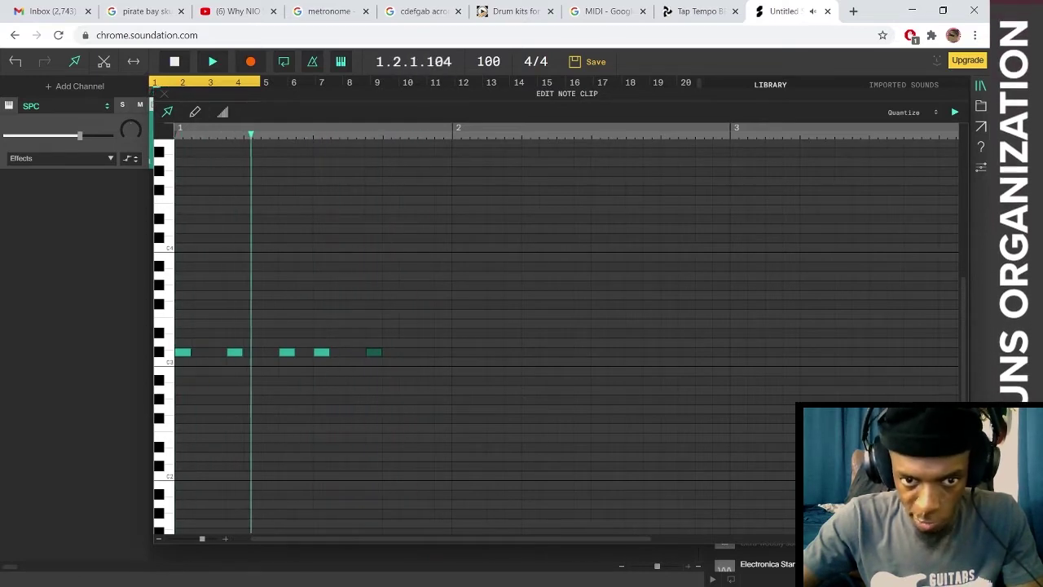
key(space)
key(space)
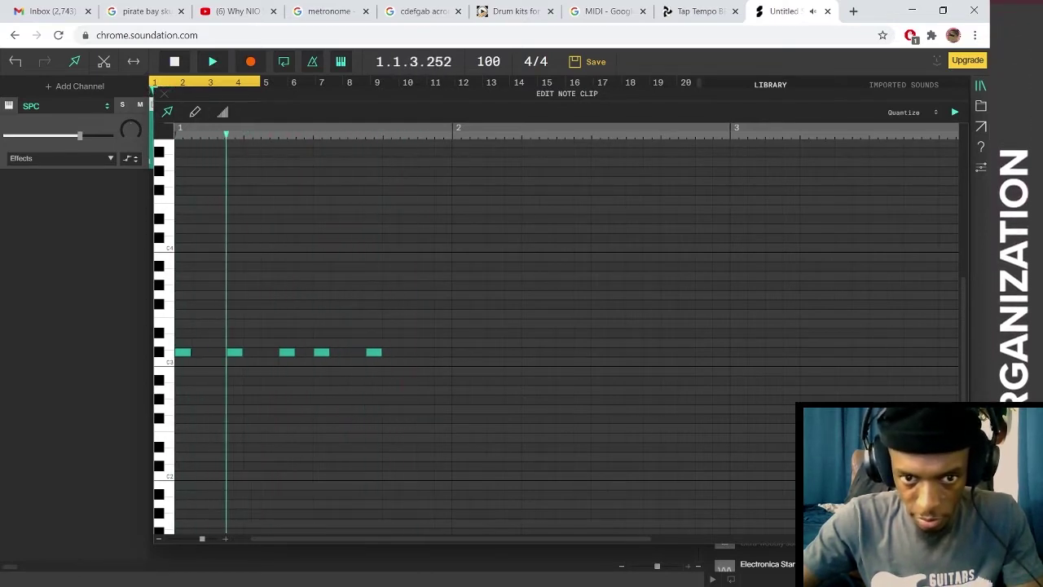
- Add a C#3 note on the third sixteenth of beat 4, copy the bar 1 pattern to bar 2, and play it
key(ctrl+v)
key(space)
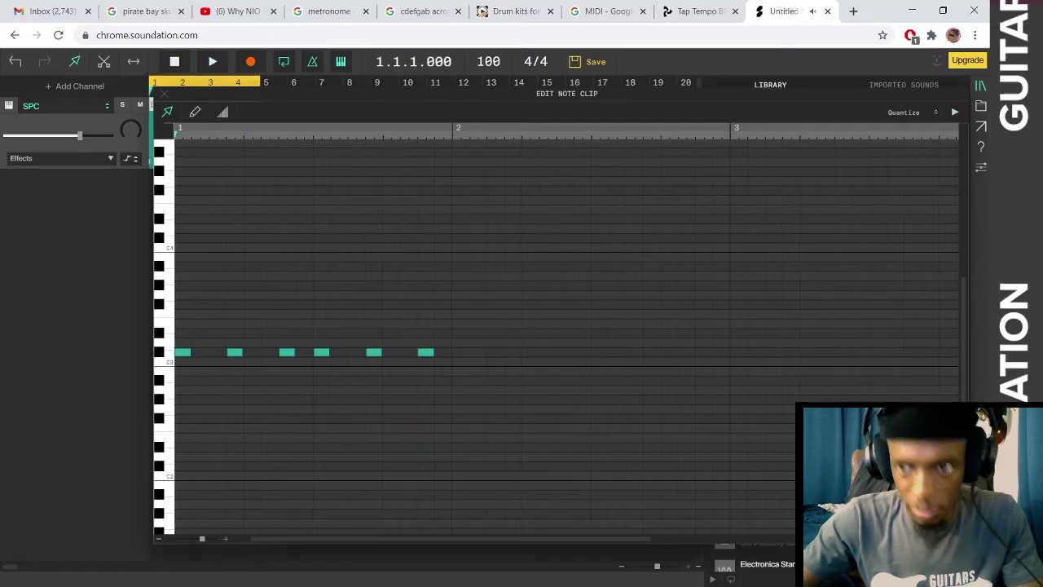
drag(493, 408, 174, 250)
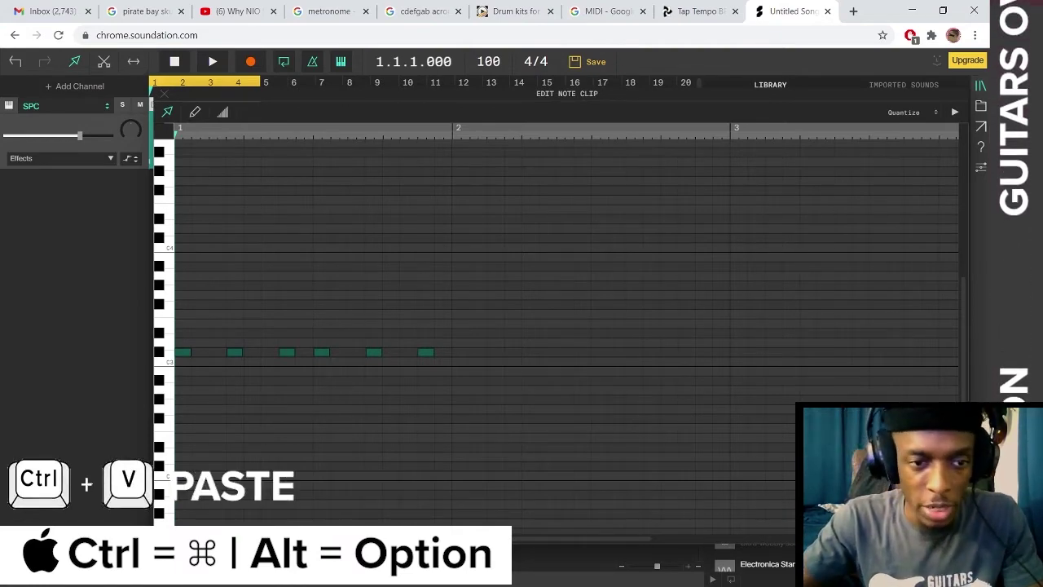
key(ctrl+v)
drag(180, 352, 467, 352)
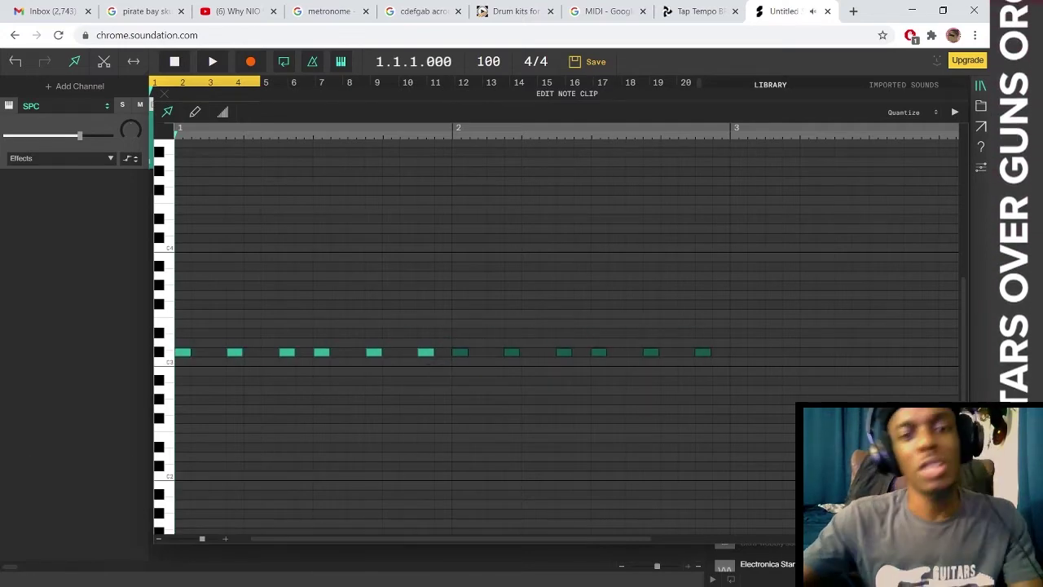
key(space)
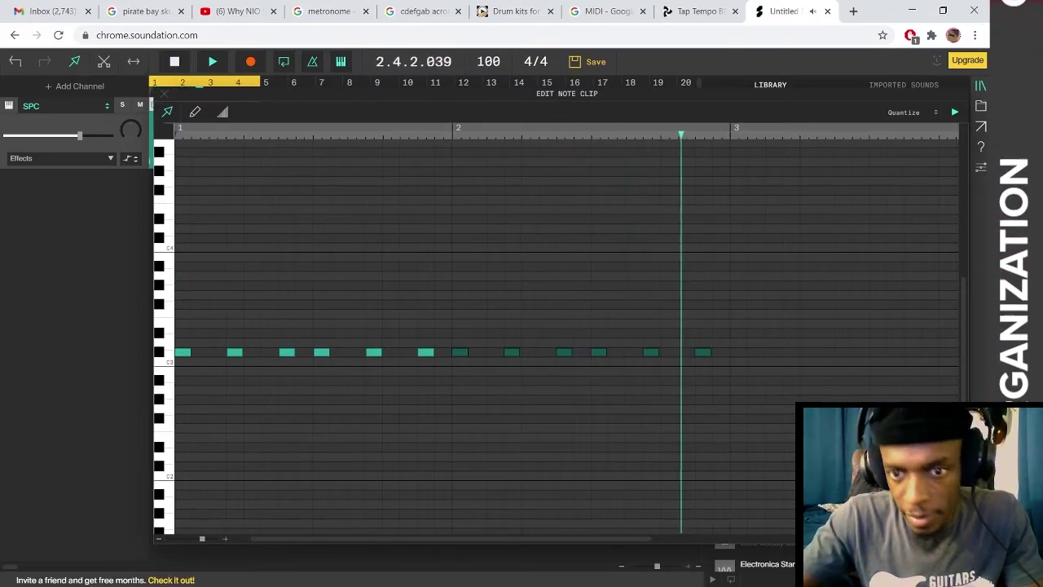
key(space)
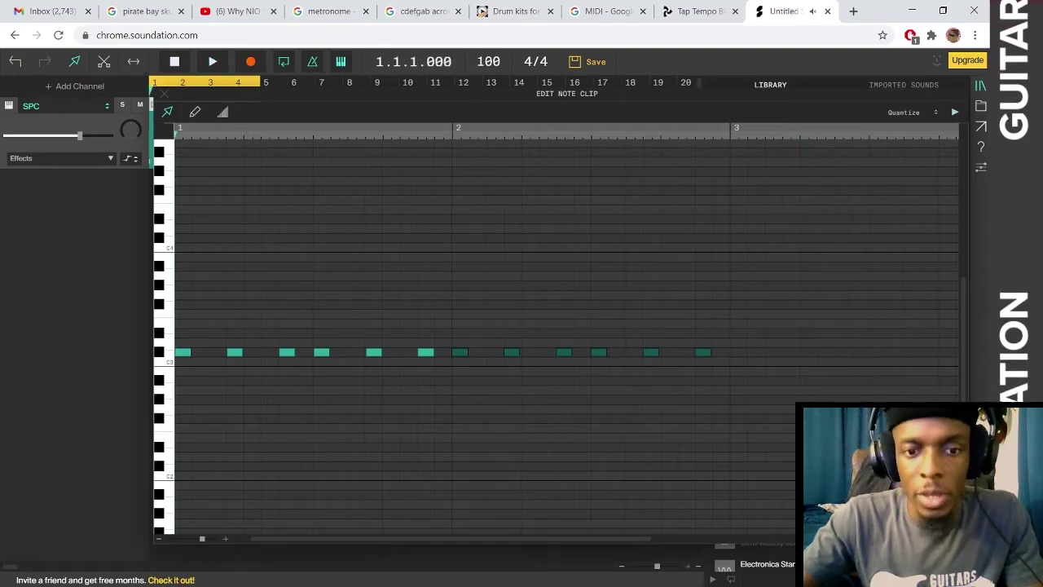
- Play the two bars and add an extra C#3 note one sixteenth after beat 3 of bar 2
key(space)
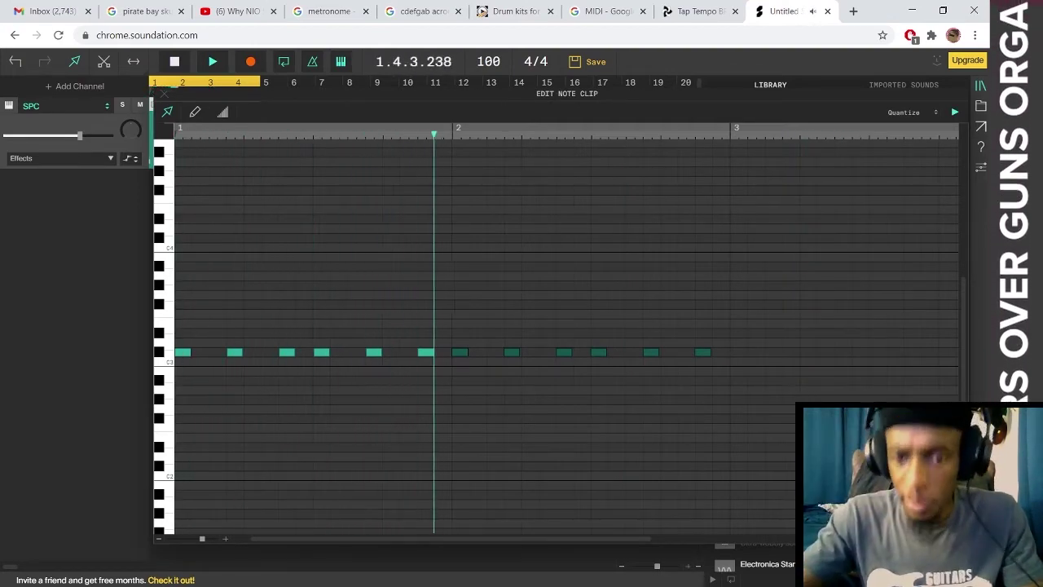
key(space)
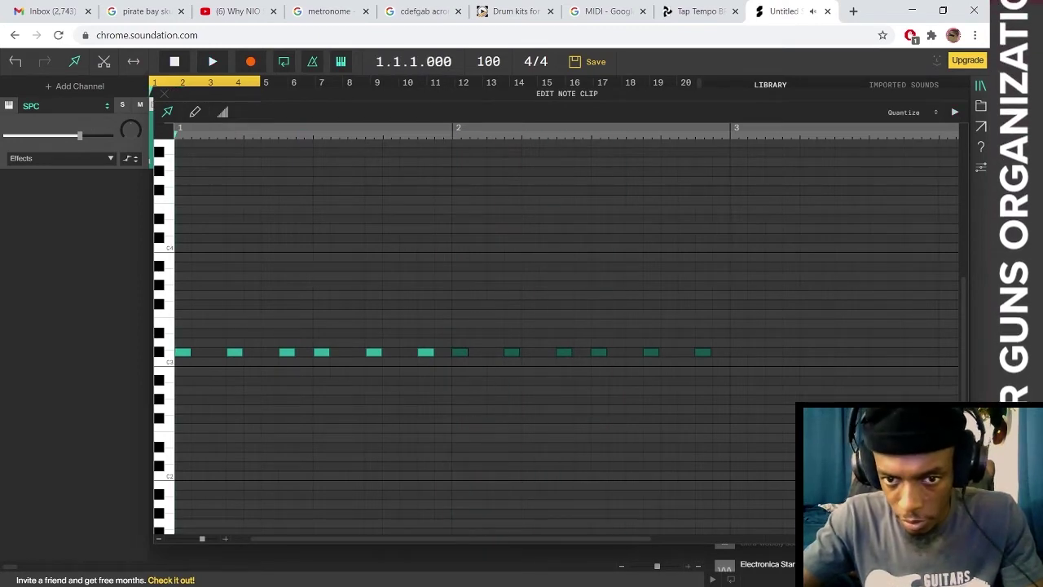
key(space)
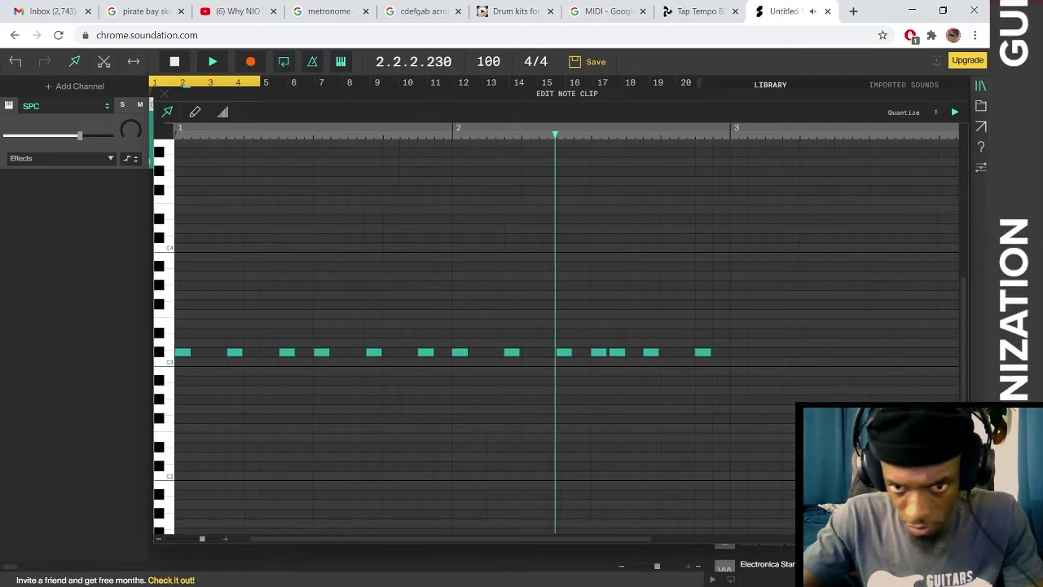
key(space)
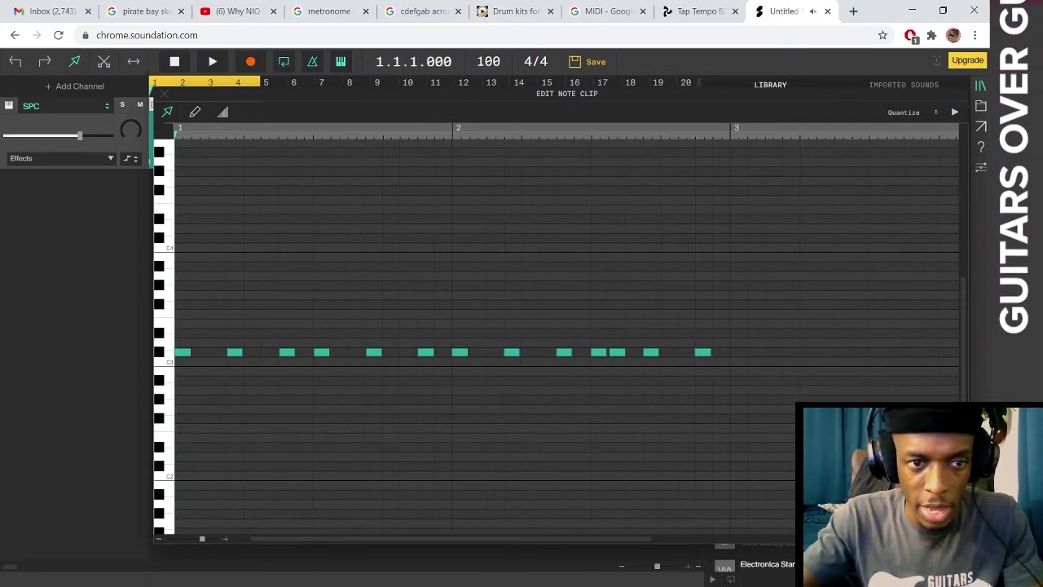
key(ctrl+shift+z)
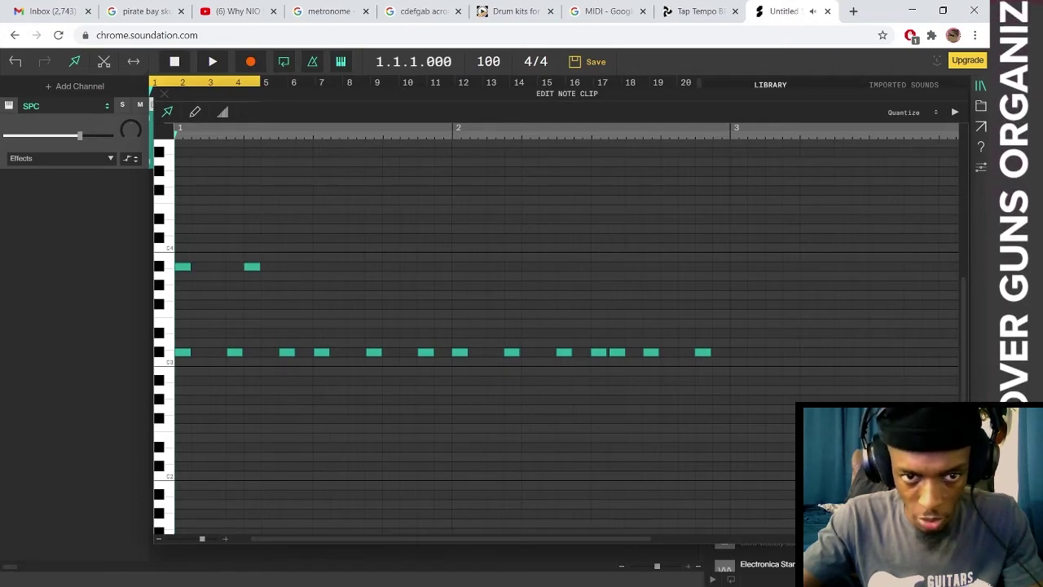
- Complete the A#3 notes on every beat of bar 1 and duplicate them into bar 2
double_click(389, 266)
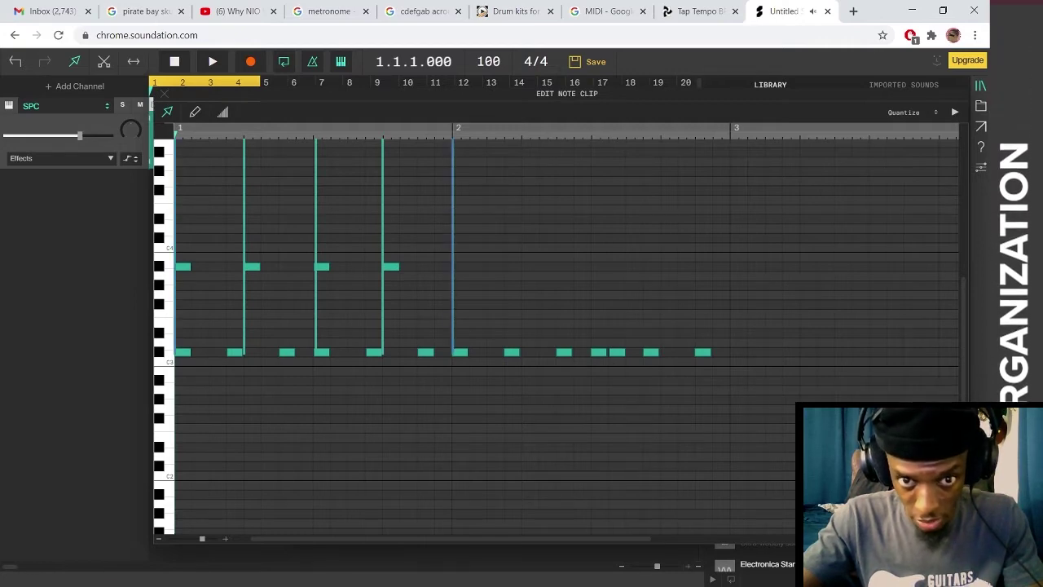
key(ctrl+d)
key(ctrl+d)
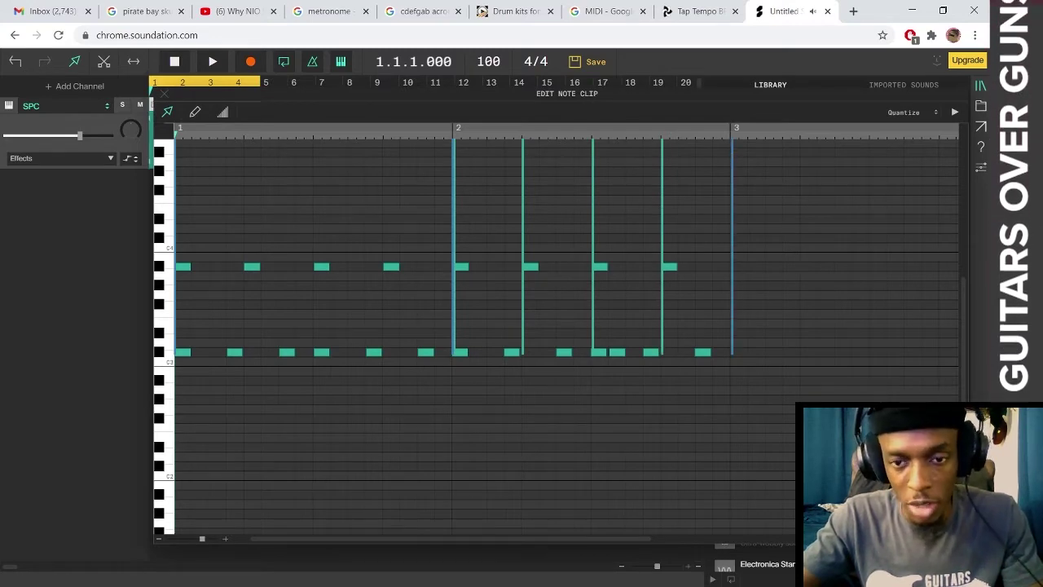
- Nudge the last A#3 note of bar 2 slightly off the grid and quantize the whole A#3 row to 1/4
drag(728, 294, 175, 229)
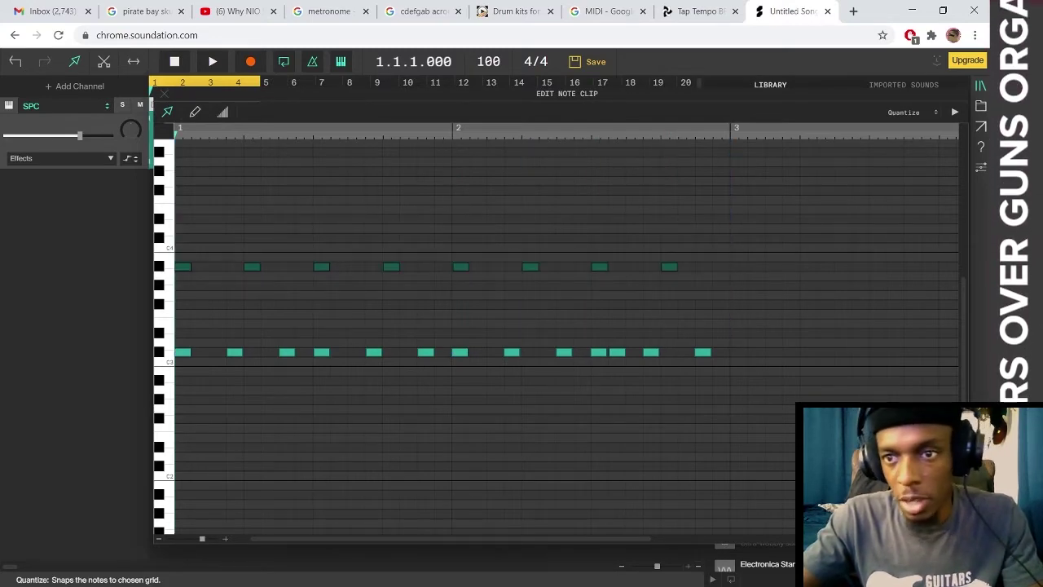
click(908, 111)
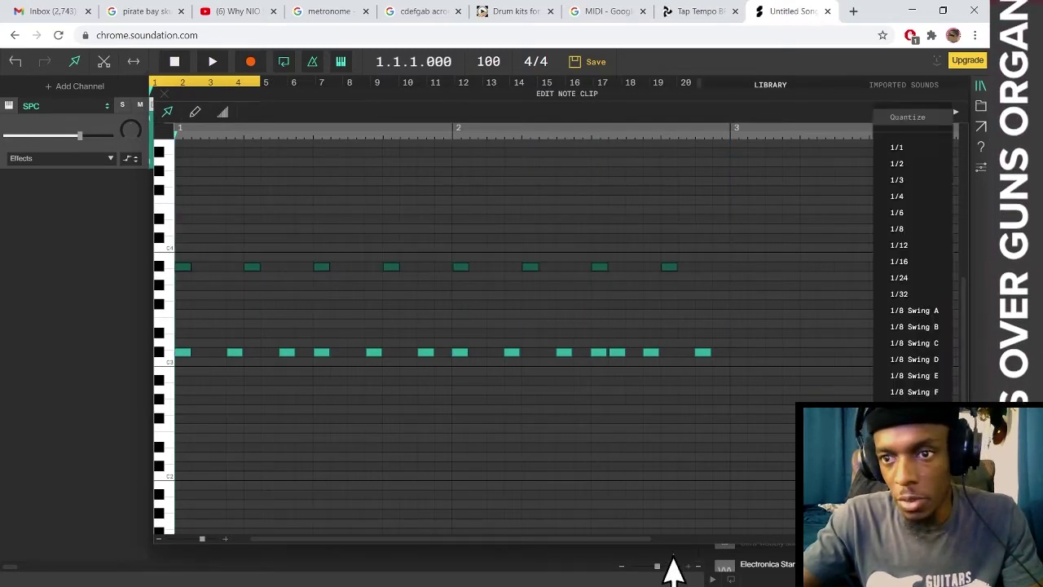
click(674, 278)
click(674, 278)
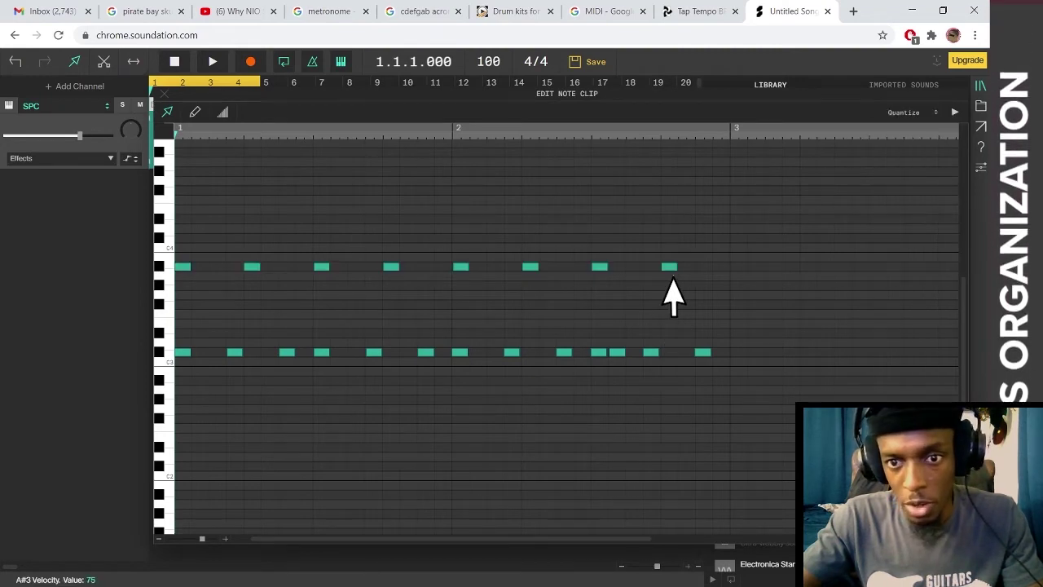
drag(672, 269, 678, 269)
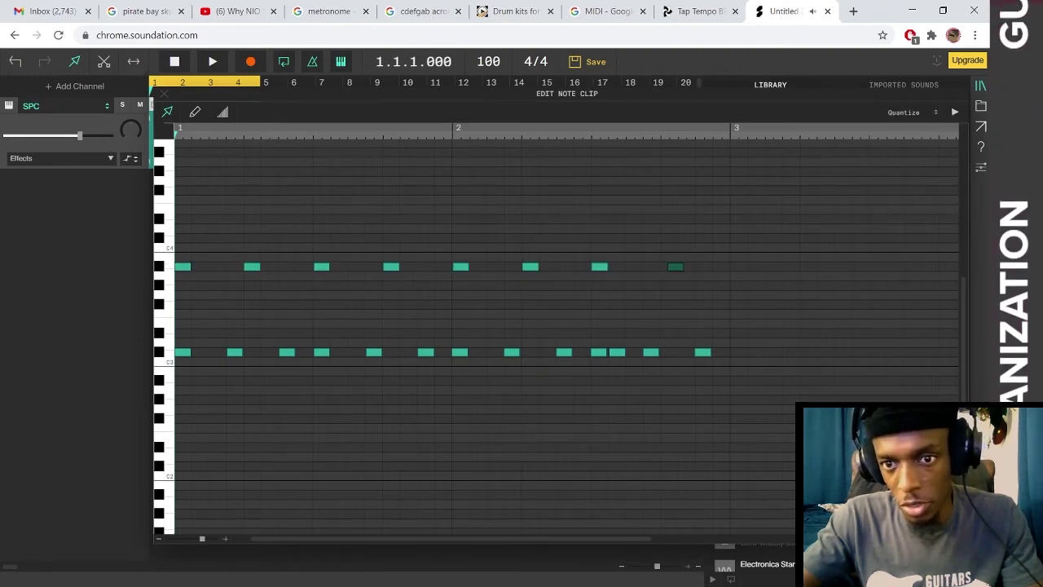
drag(734, 185, 175, 286)
click(908, 113)
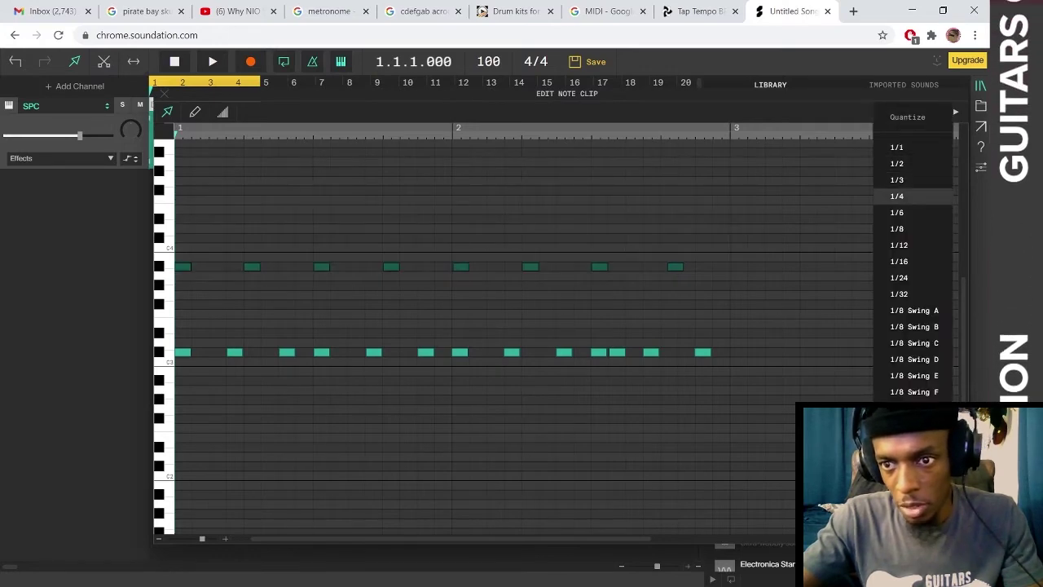
click(896, 195)
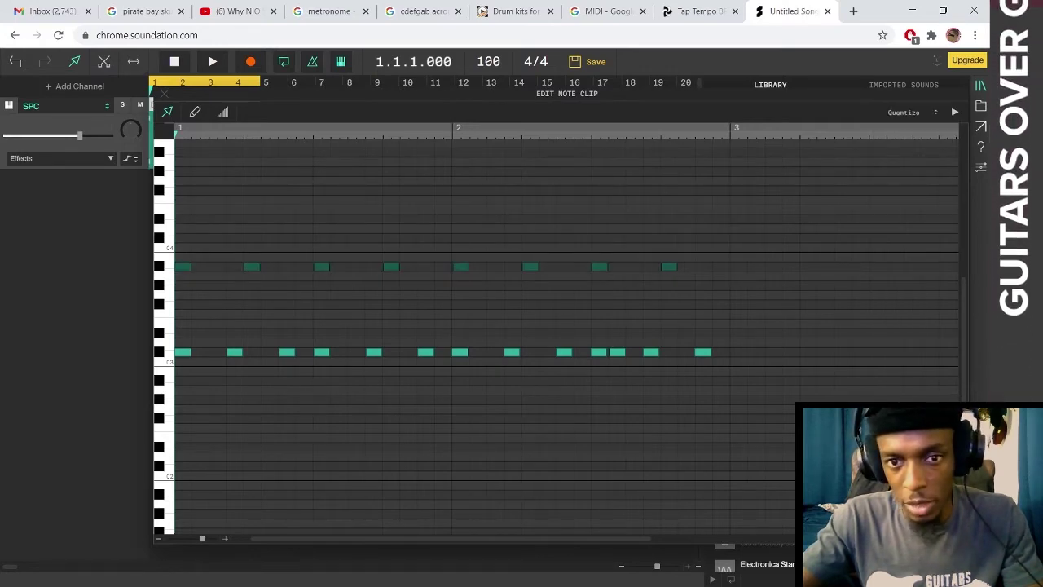
click(683, 280)
- Play the two-bar pattern and copy all its notes into bars 3 and 4
key(space)
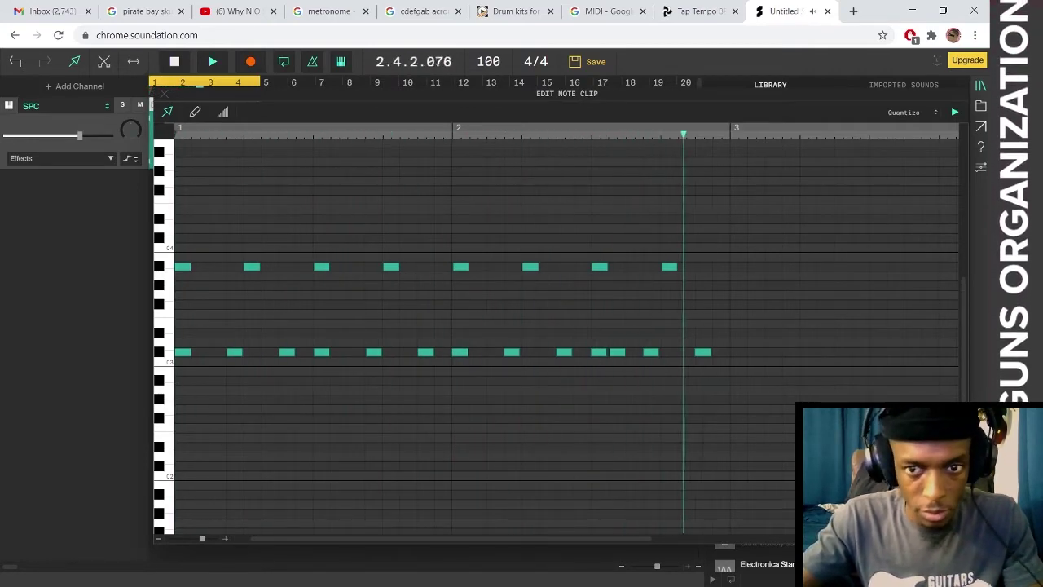
key(space)
drag(756, 386, 175, 184)
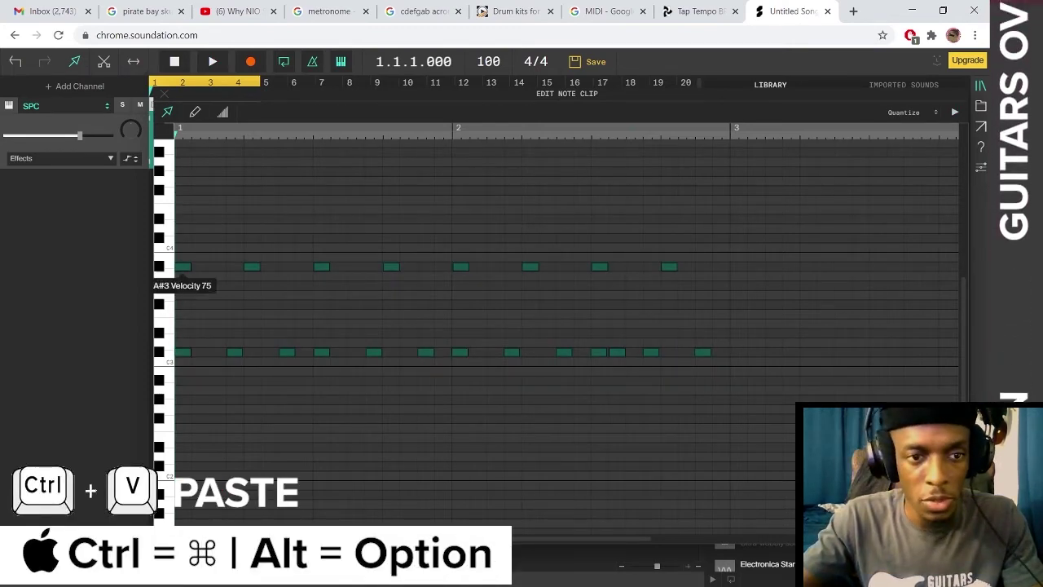
drag(182, 266, 738, 266)
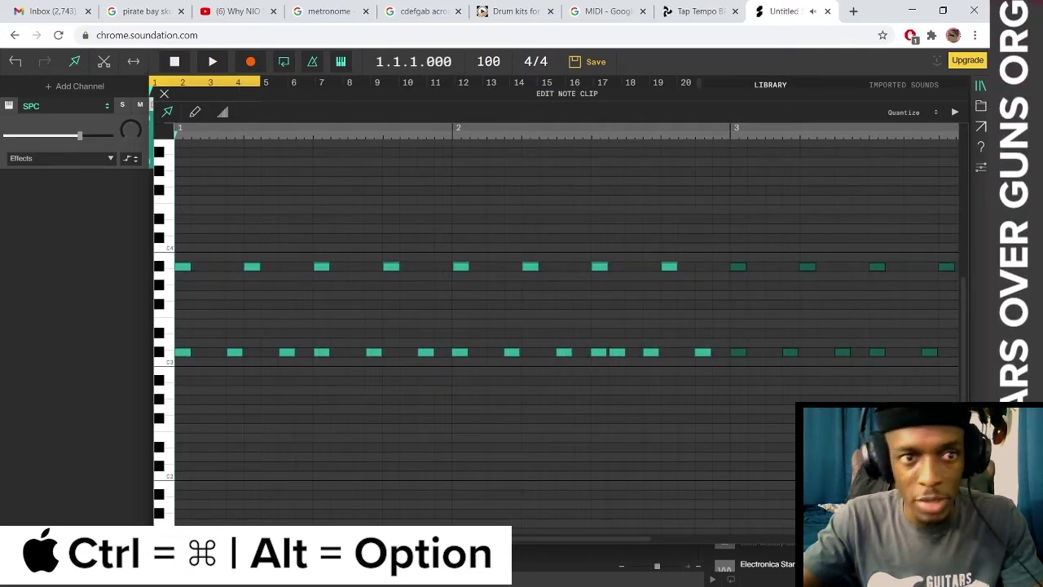
- Close the note editor, undo and redo the copy in bars 3 and 4, and play the loop
click(164, 93)
key(ctrl+z)
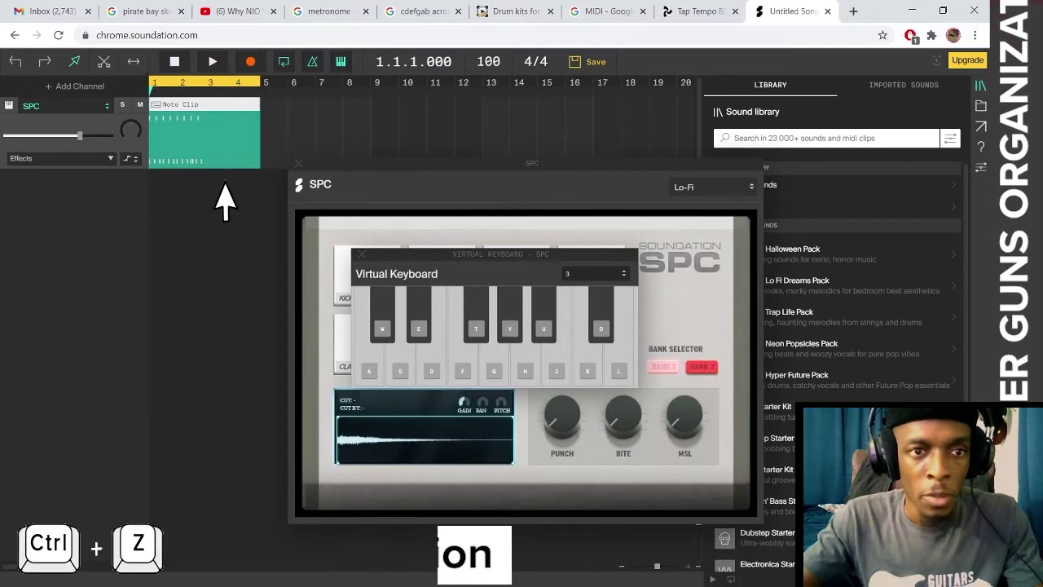
key(ctrl+shift+z)
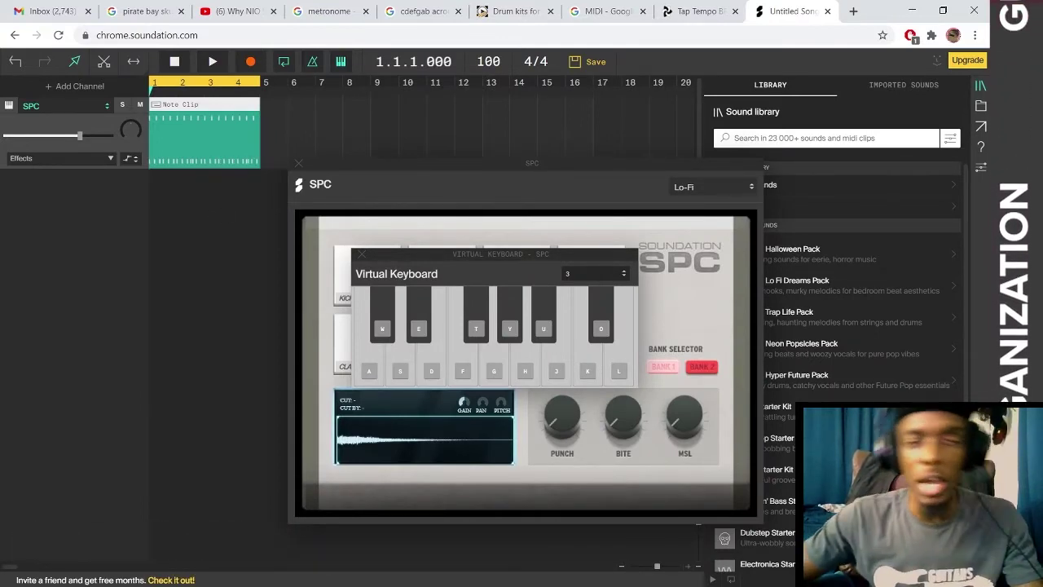
key(space)
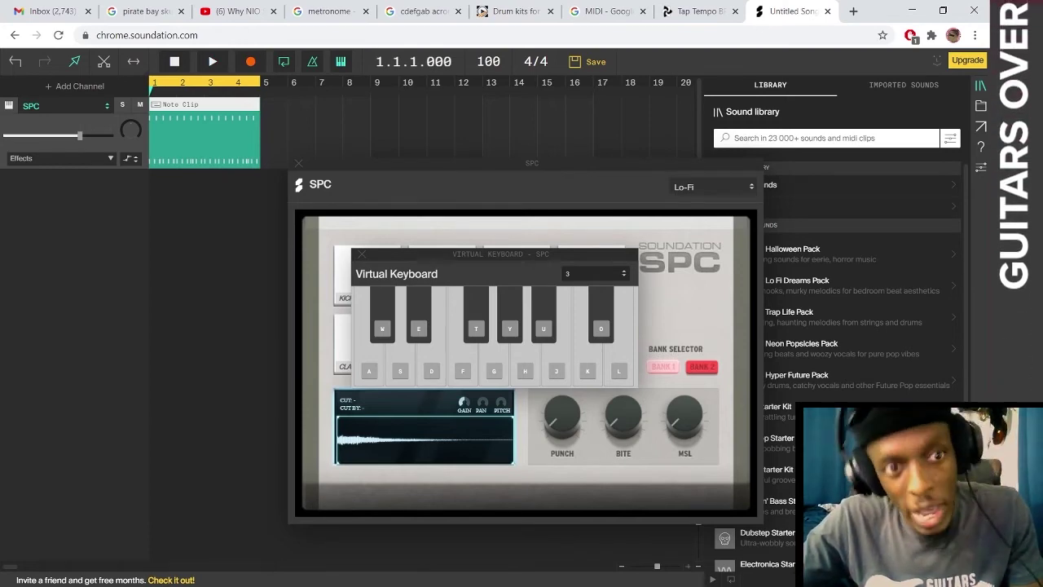
- Reopen the note clip and enlarge its editor window across the workspace
double_click(204, 137)
drag(501, 187, 323, 93)
drag(482, 355, 956, 568)
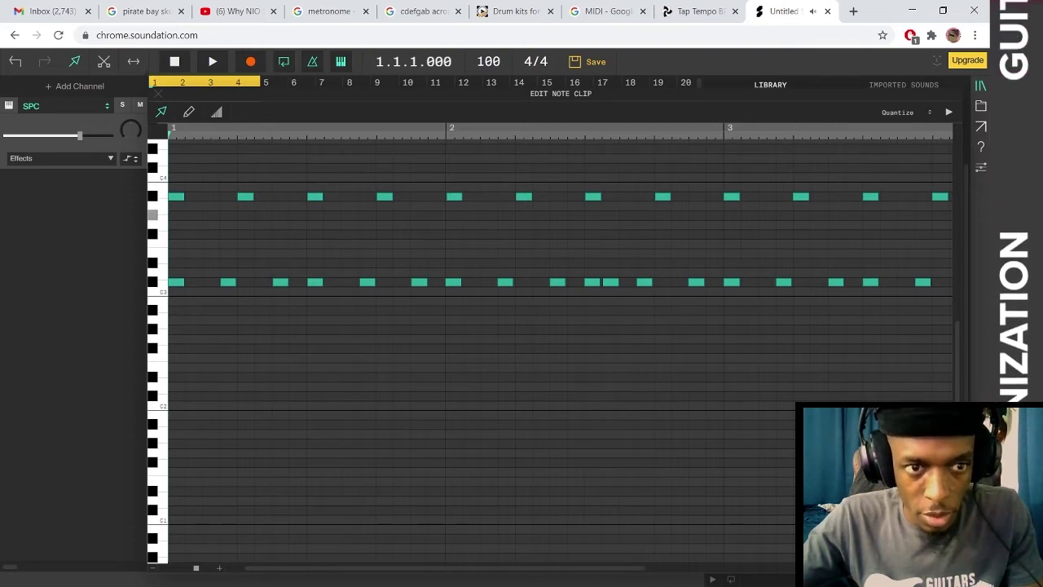
- Add G#3 notes on beat 1 of bar 1, the fifteenth sixteenth of bar 2 and beat 1 of bar 3, checking playback
double_click(174, 215)
key(space)
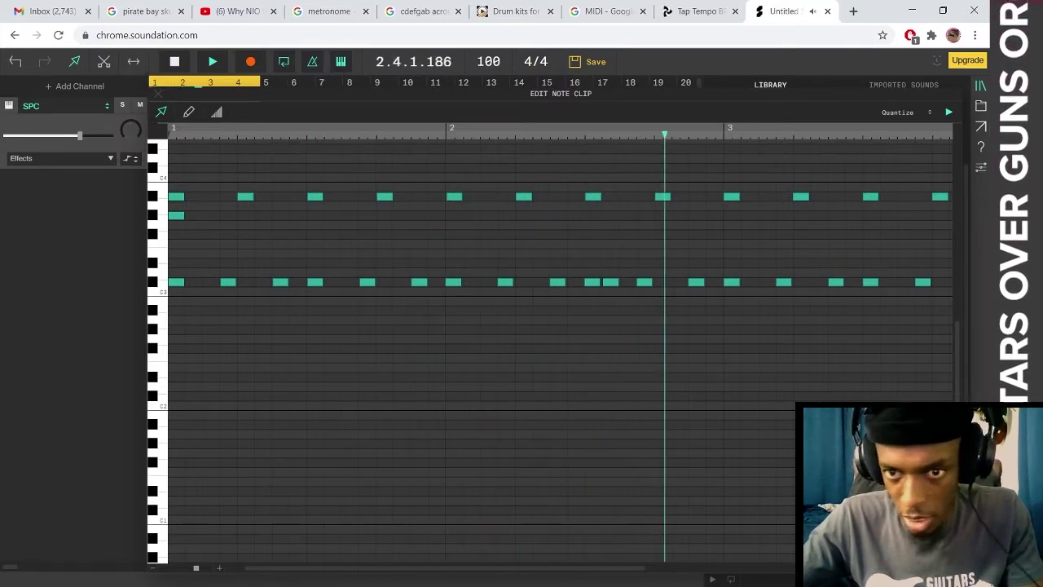
key(space)
double_click(696, 215)
click(731, 215)
key(space)
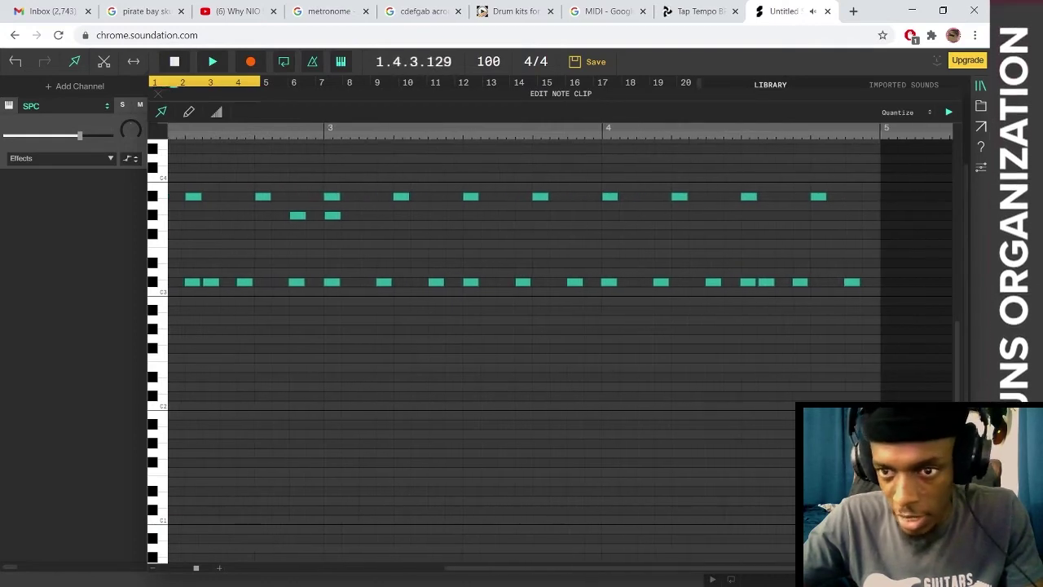
- Place three evenly spaced G#3 notes across beat 4 of bar 4
drag(853, 225, 853, 215)
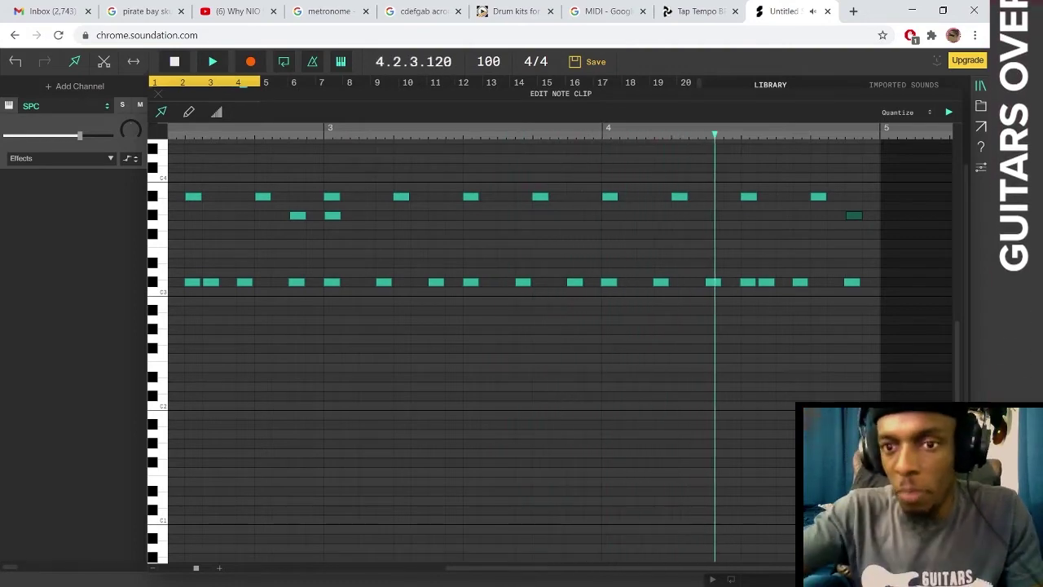
key(space)
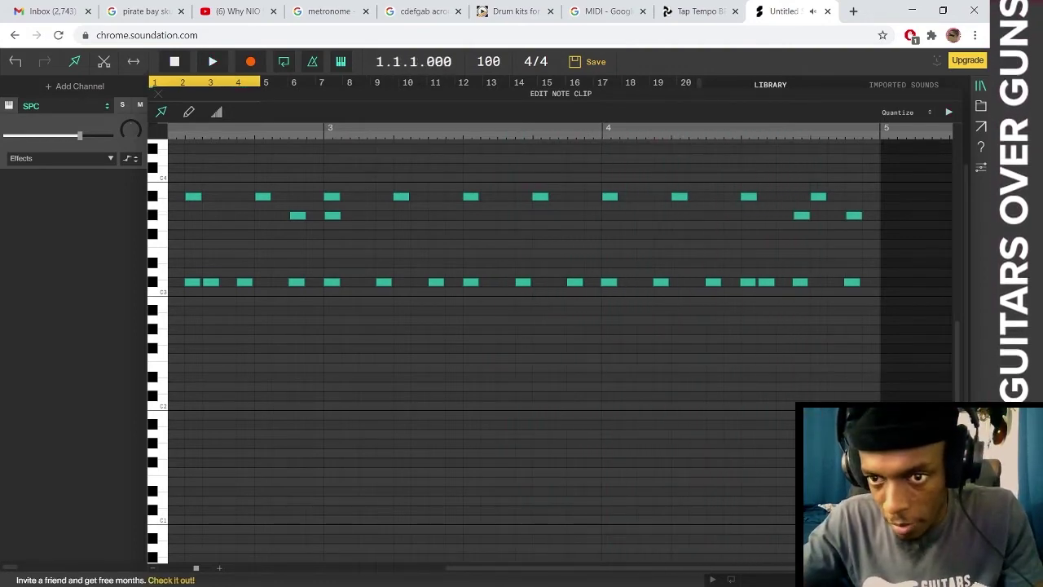
drag(802, 215, 846, 215)
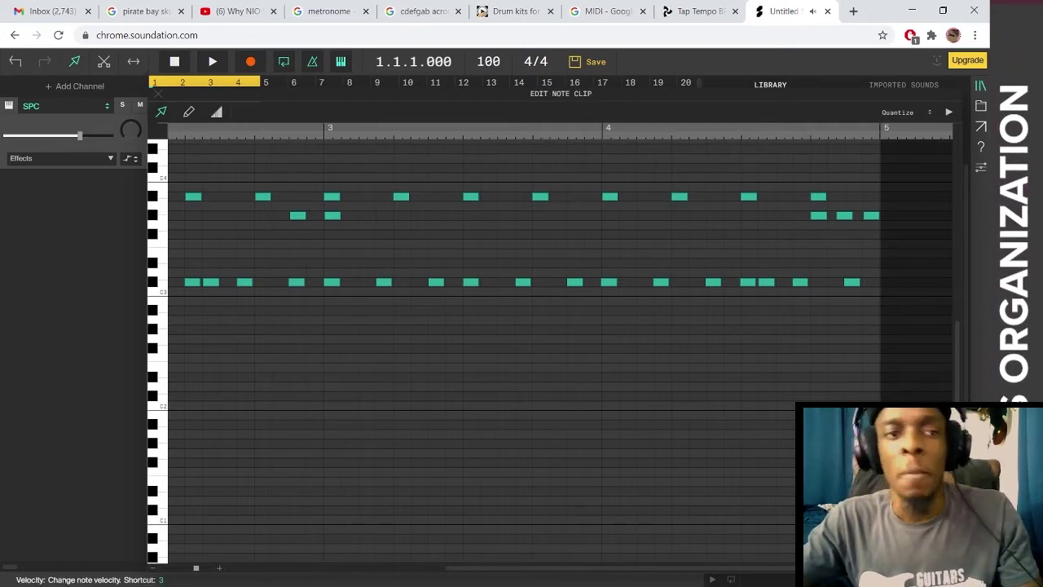
- Close the note editor, move the playhead to bar 4 and return it to the start of bar 1
click(158, 94)
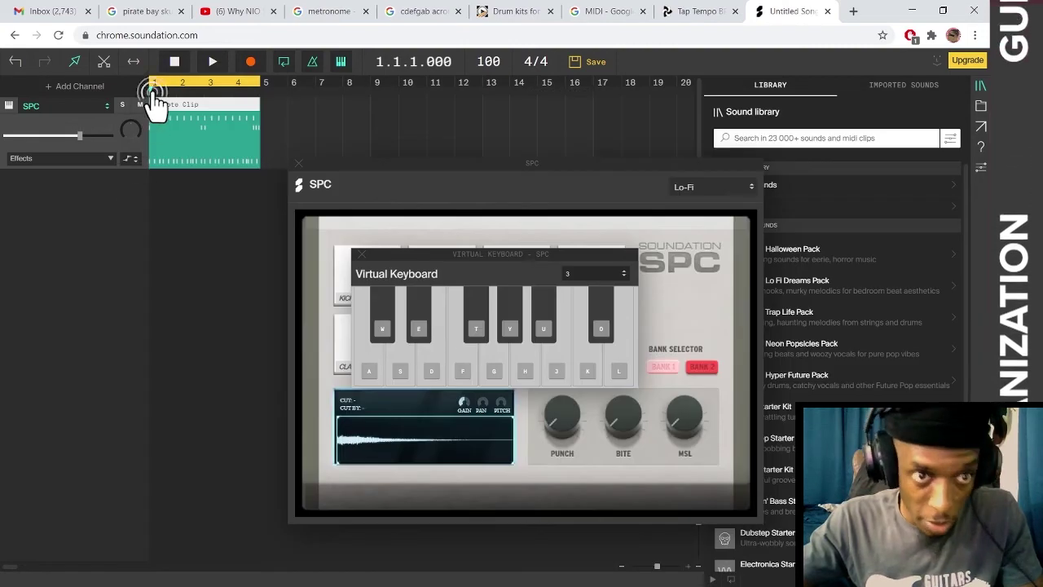
drag(152, 86, 238, 86)
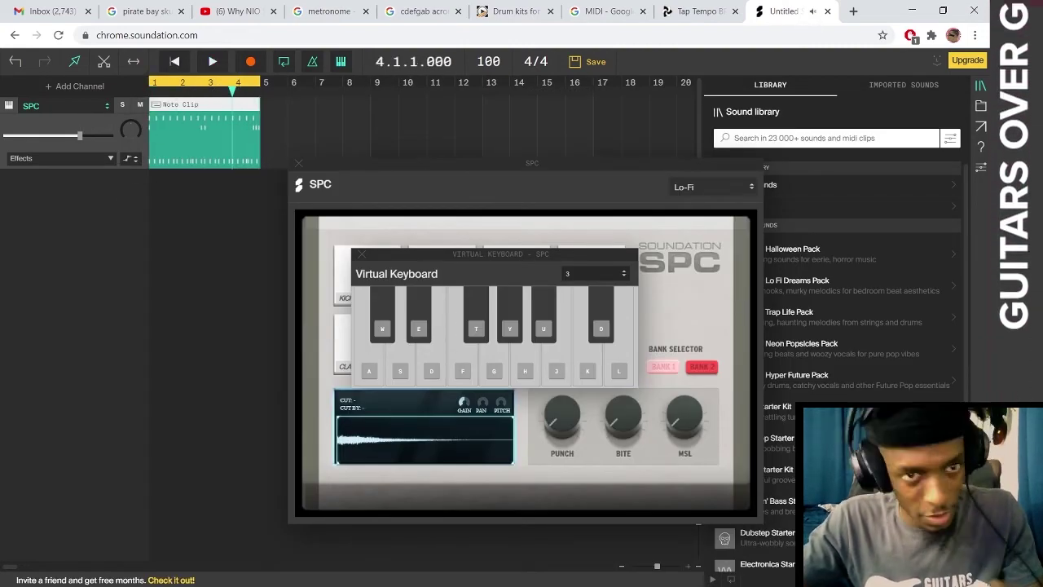
click(152, 86)
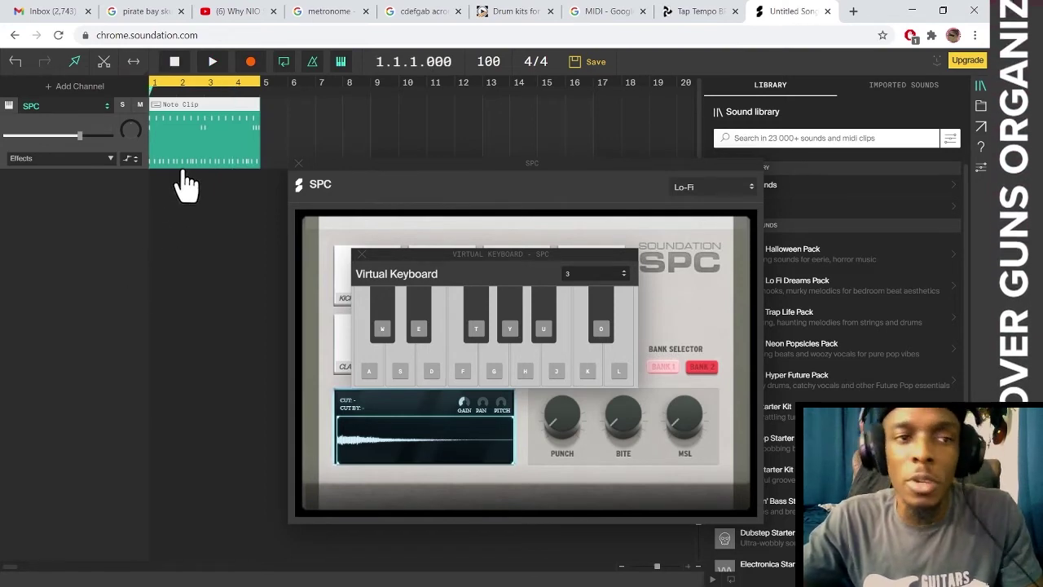
- Reopen the note clip, enlarge its editor window and add an F#3 note on beat 1 of bar 1
double_click(194, 143)
drag(391, 188, 215, 98)
drag(484, 359, 959, 562)
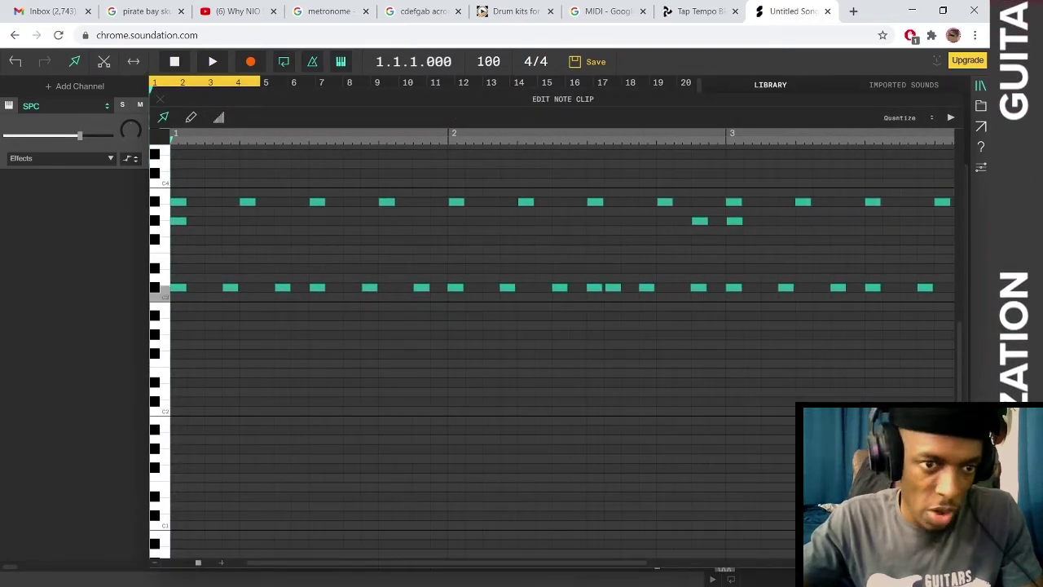
key(s)
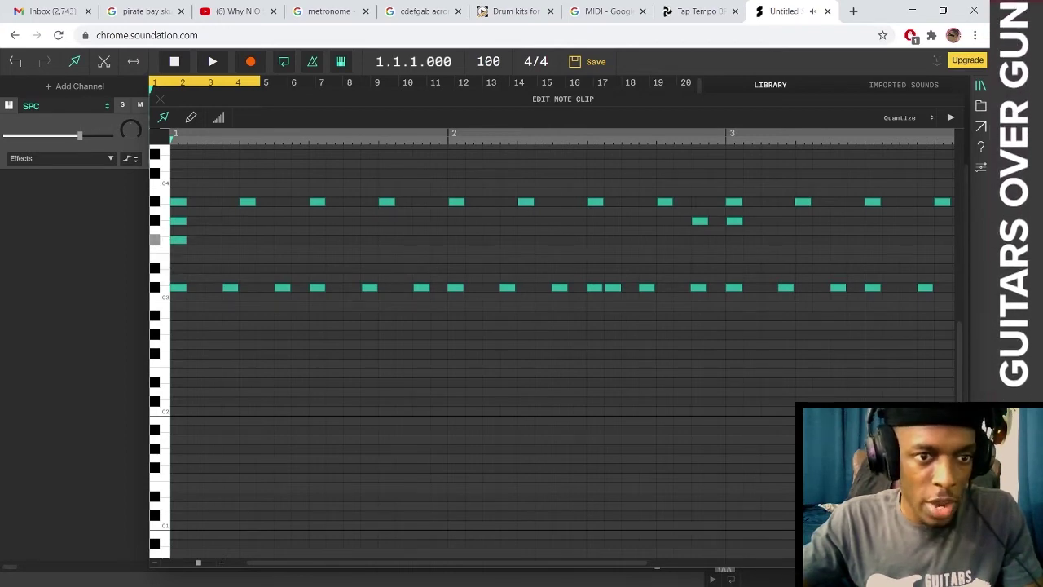
- Move the F#3 note on beat 1 of bar 1 up to D4 and check playback
key(space)
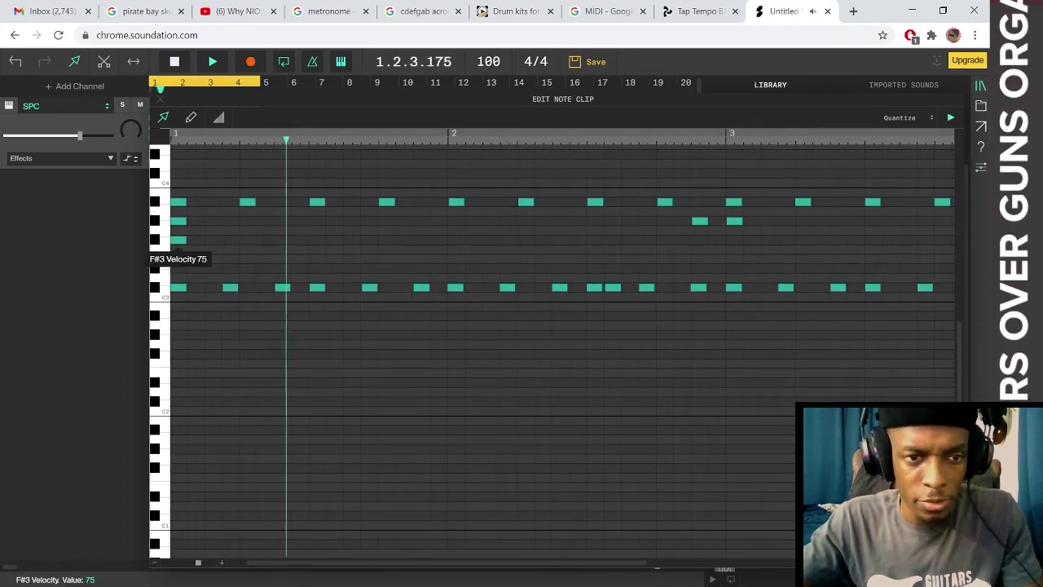
scroll(179, 241, up, 1)
key(space)
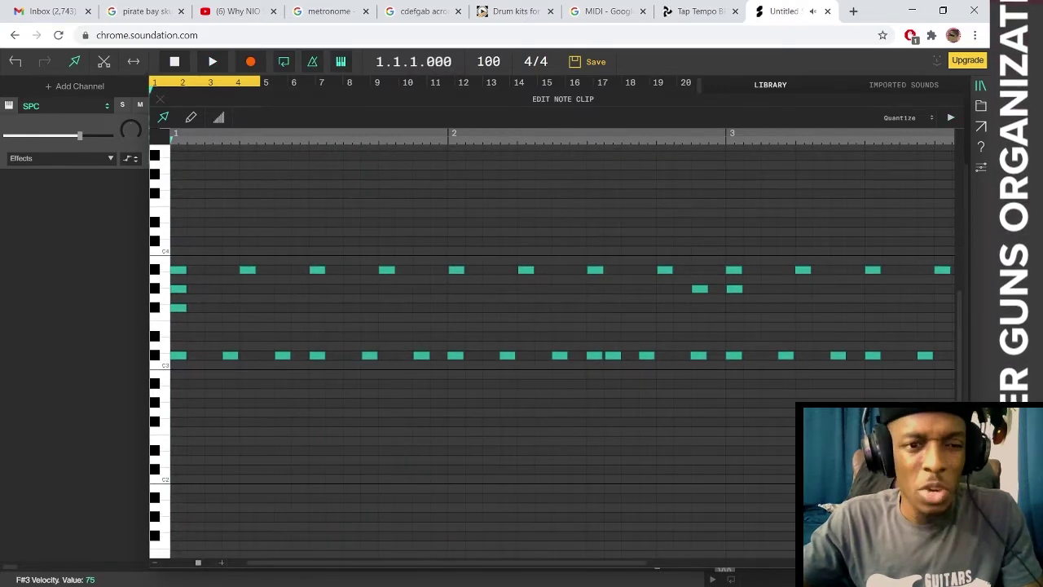
drag(178, 307, 183, 233)
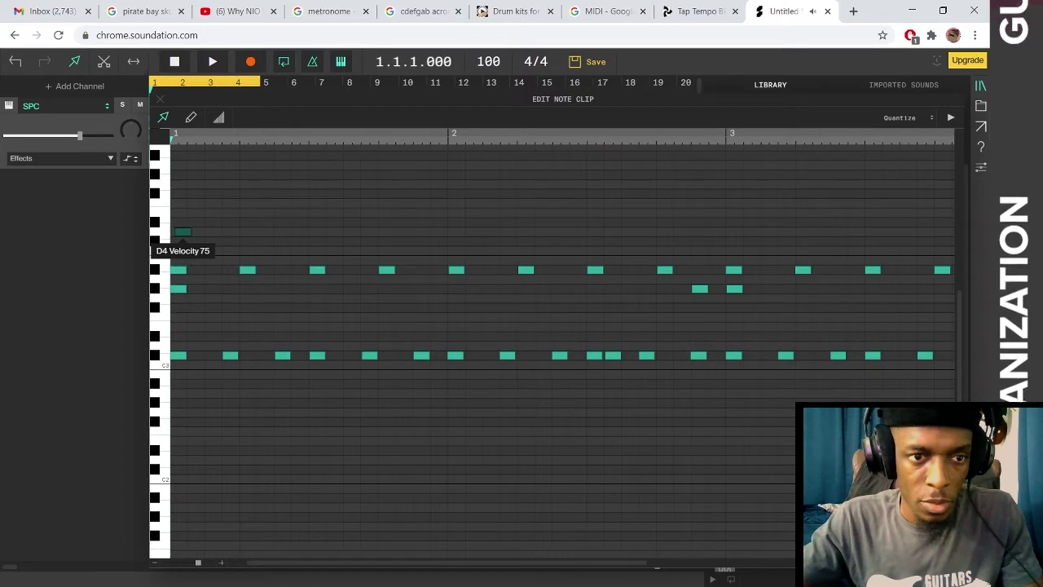
key(space)
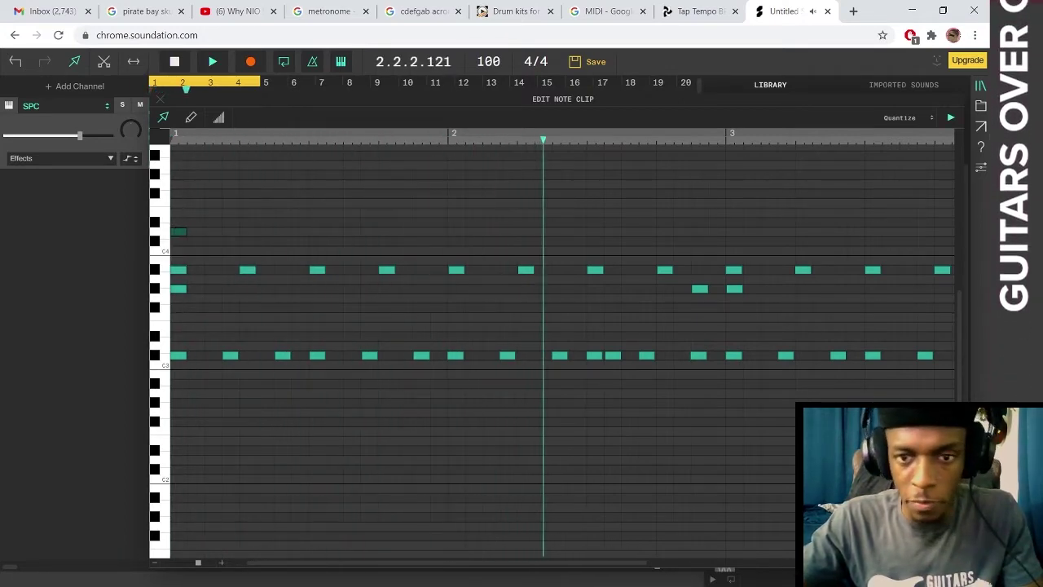
key(space)
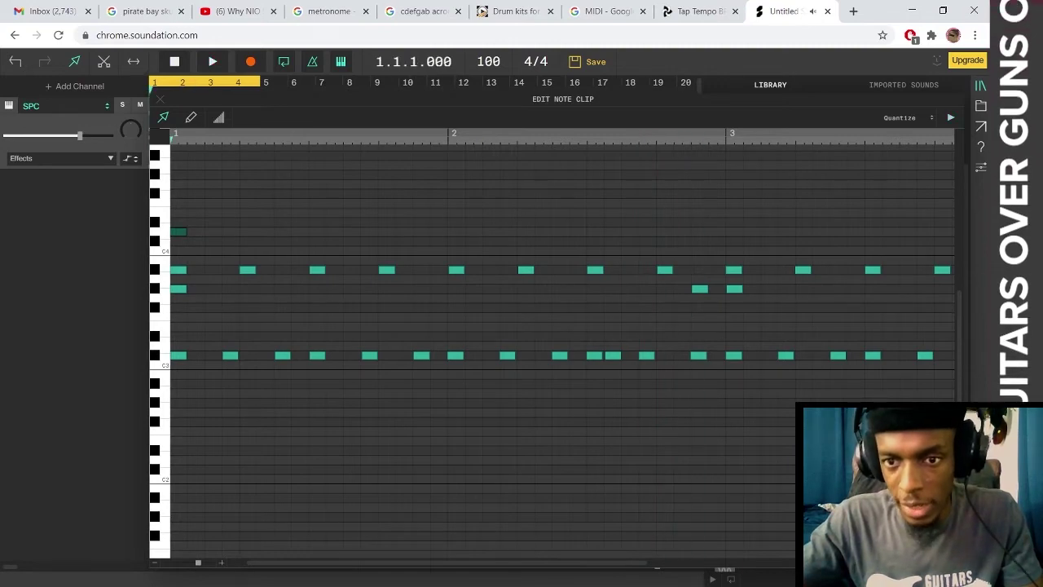
- Add a B3 note on the fifteenth sixteenth of bar 2, start playback and close the note editor
drag(699, 280, 699, 260)
key(space)
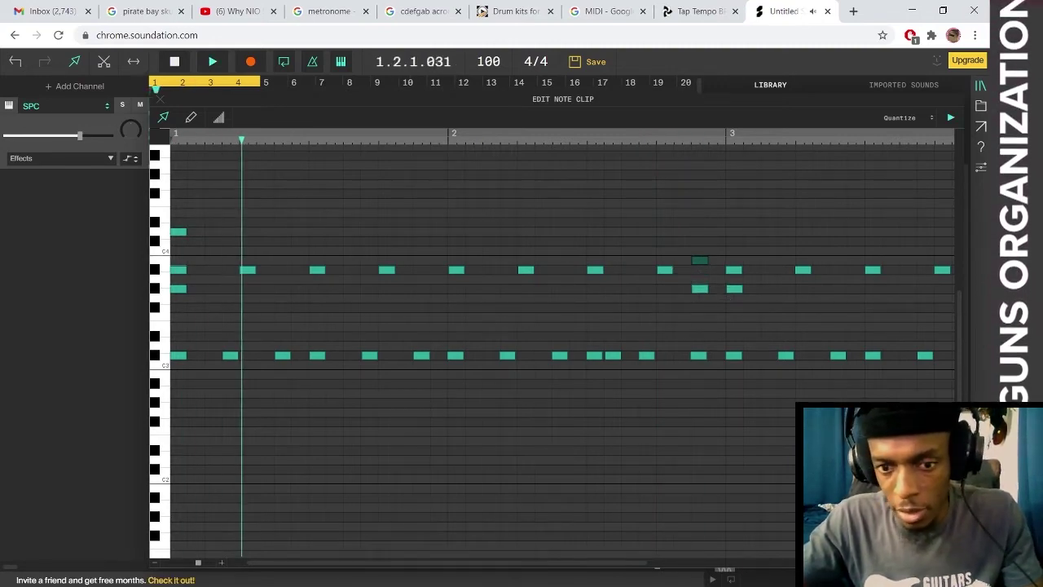
scroll(699, 260, right, 3)
scroll(562, 351, right, 5)
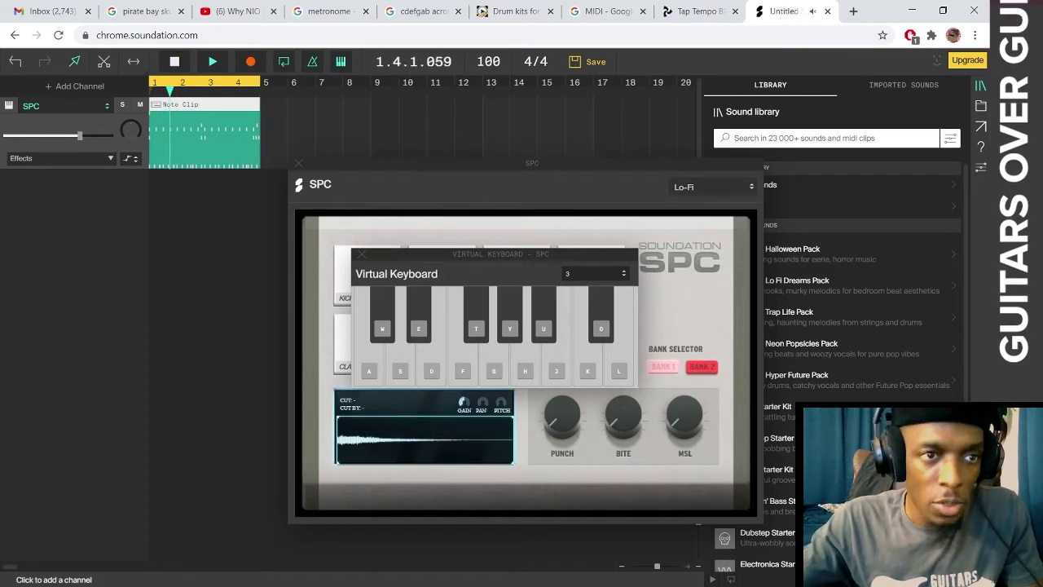
- Add an instrument channel and set its instrument to FM Synth
click(79, 86)
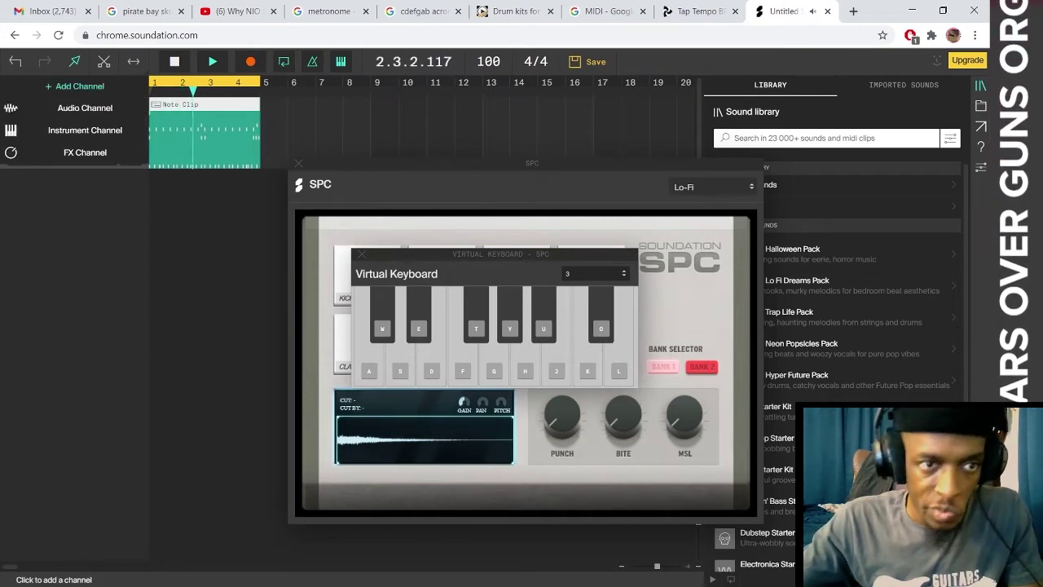
click(84, 130)
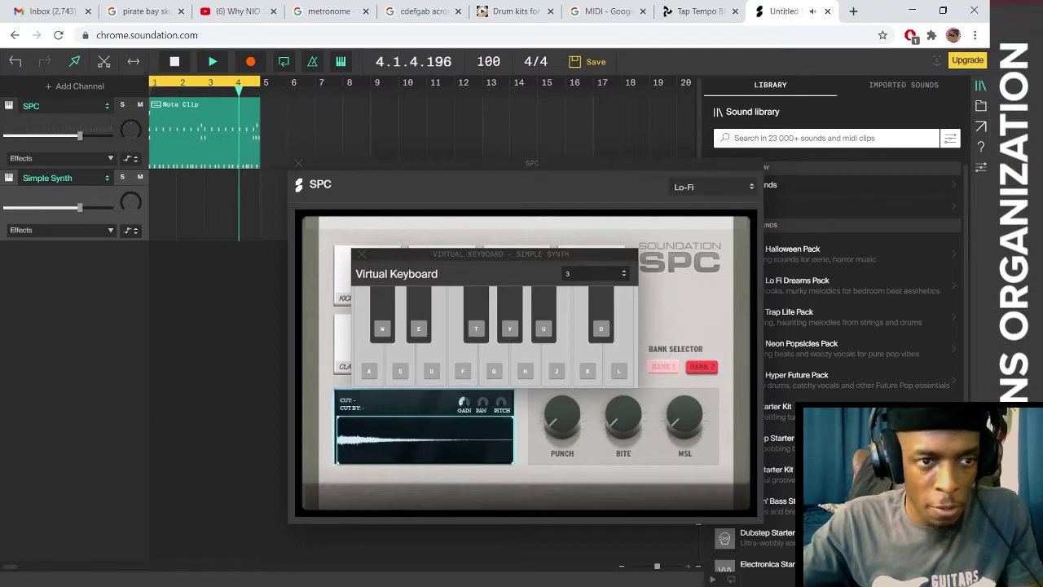
click(49, 177)
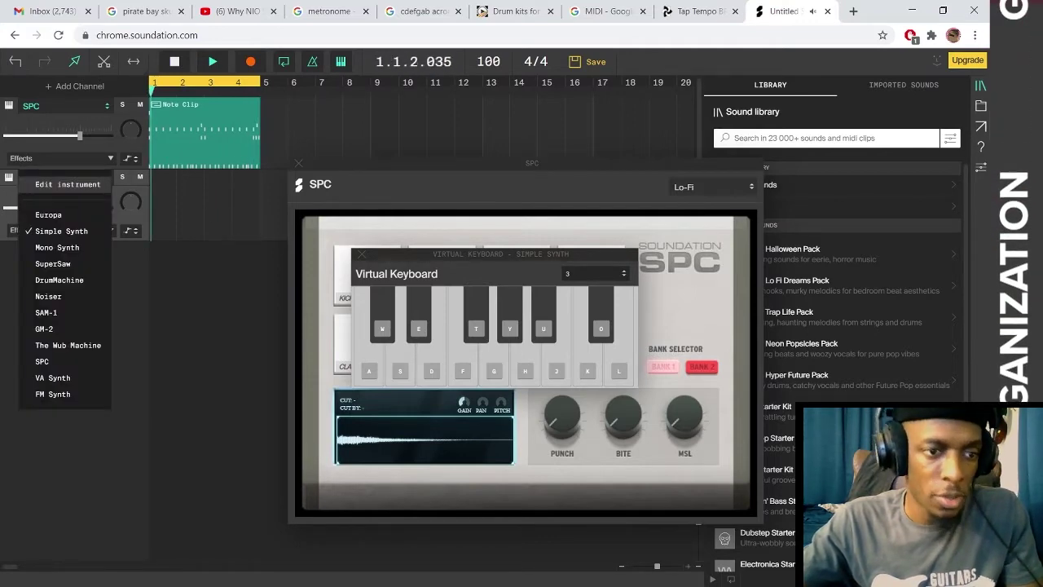
click(53, 394)
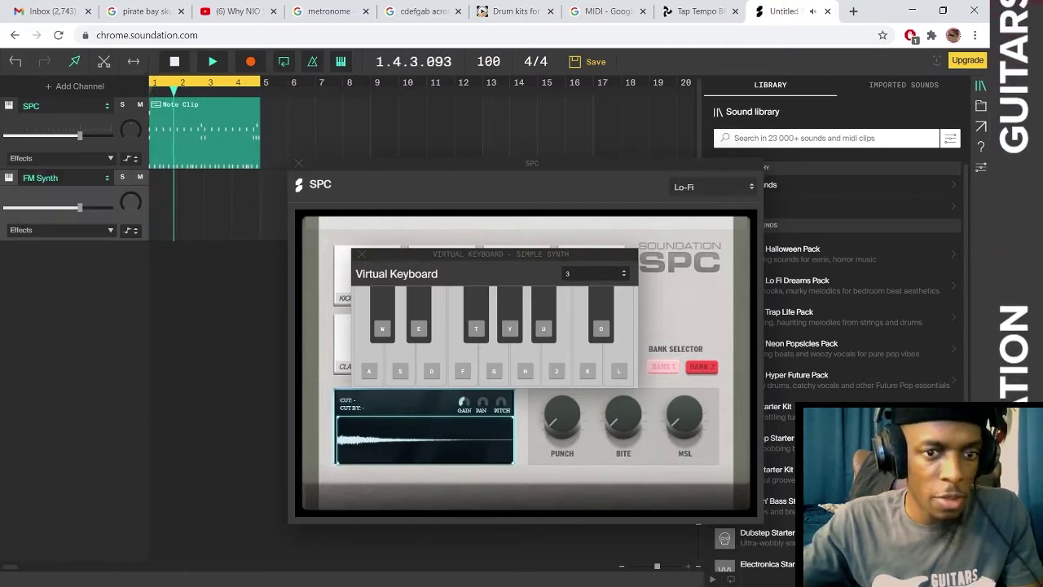
- Load the Bass 1 preset in the FM Synth
click(692, 153)
scroll(692, 489, down, 4)
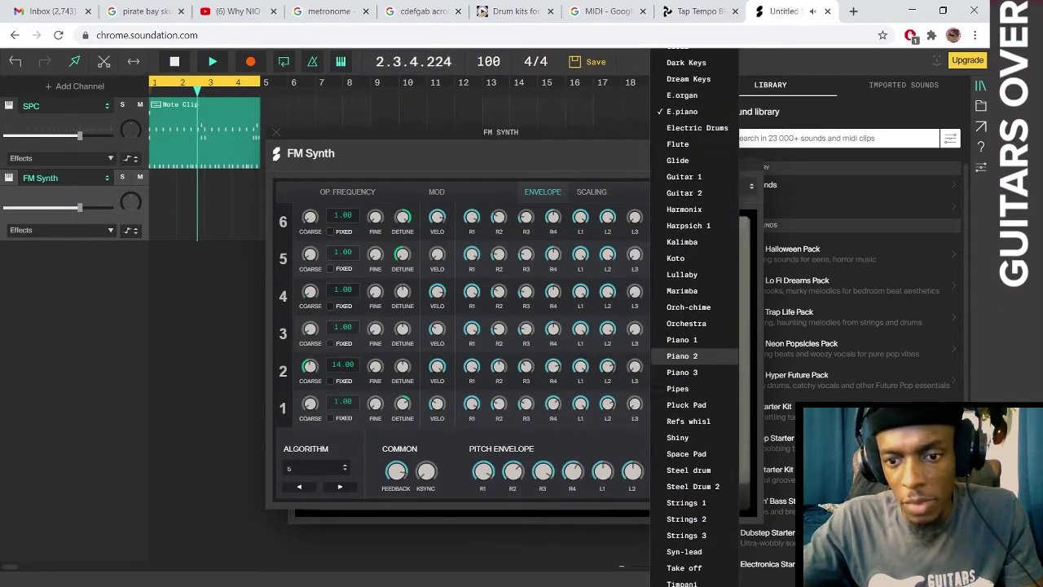
scroll(692, 430, up, 4)
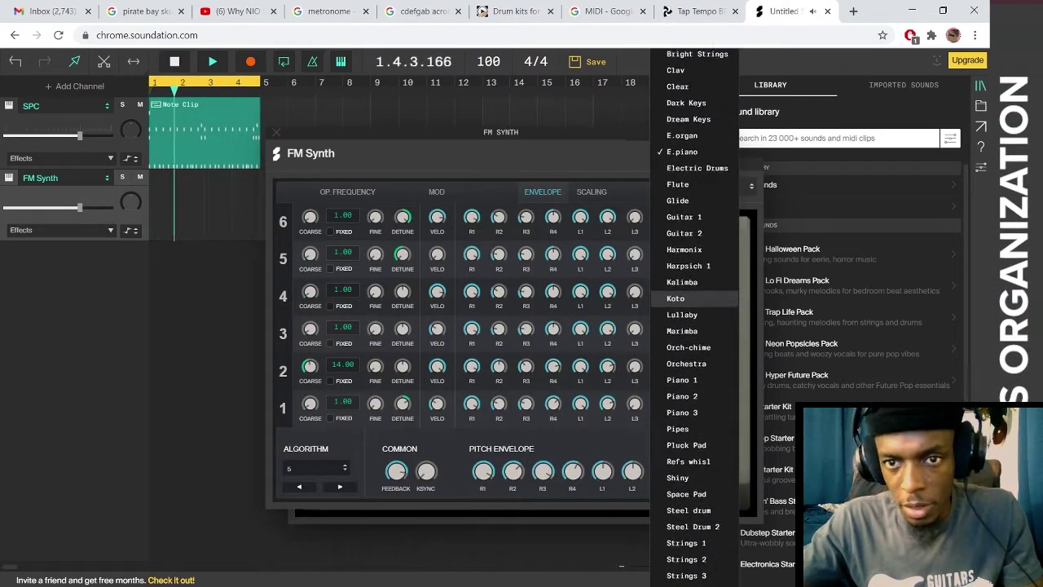
click(684, 99)
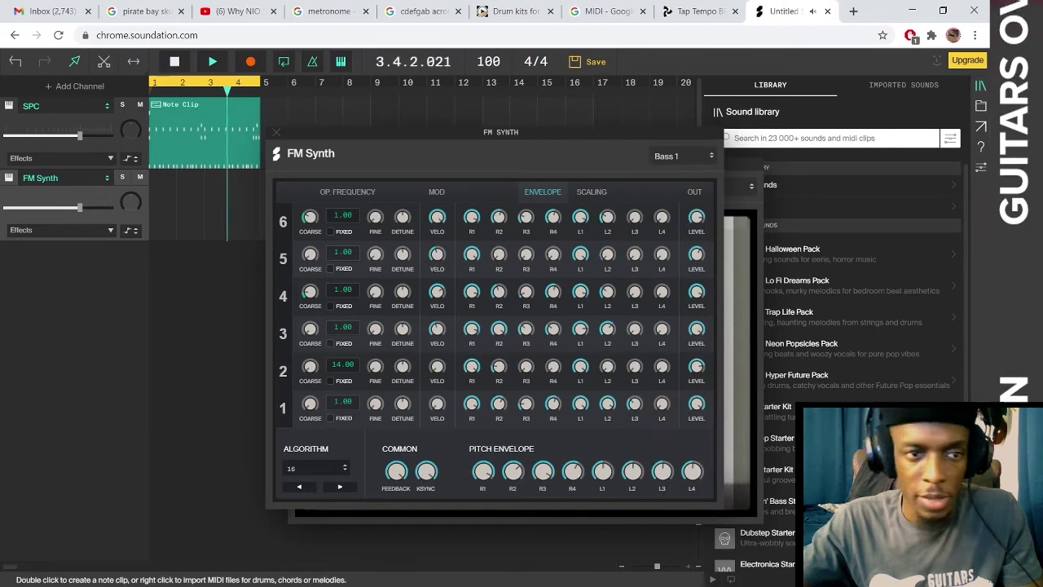
- Stop playback, create a note clip at bar 1 on the FM Synth channel and extend it to four bars
key(space)
double_click(162, 207)
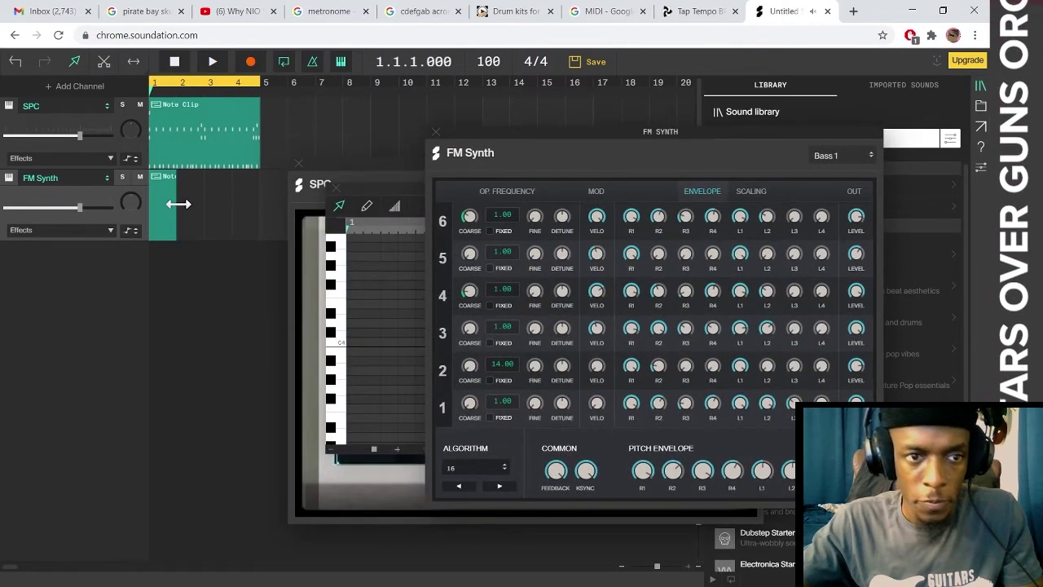
drag(176, 205, 263, 205)
click(377, 188)
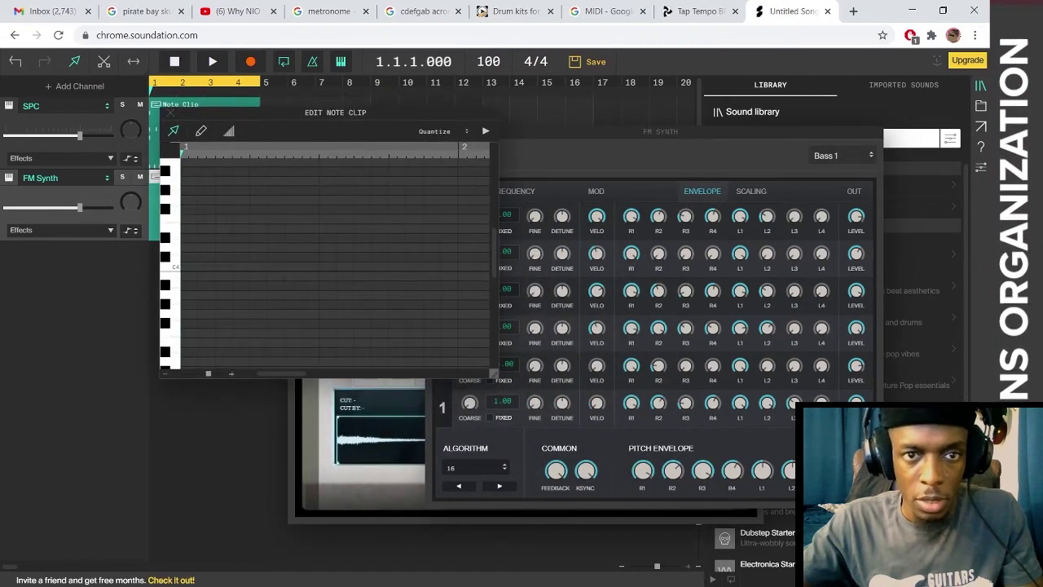
- Try out a few bass notes on the virtual keyboard, then hide it
click(339, 64)
key(t)
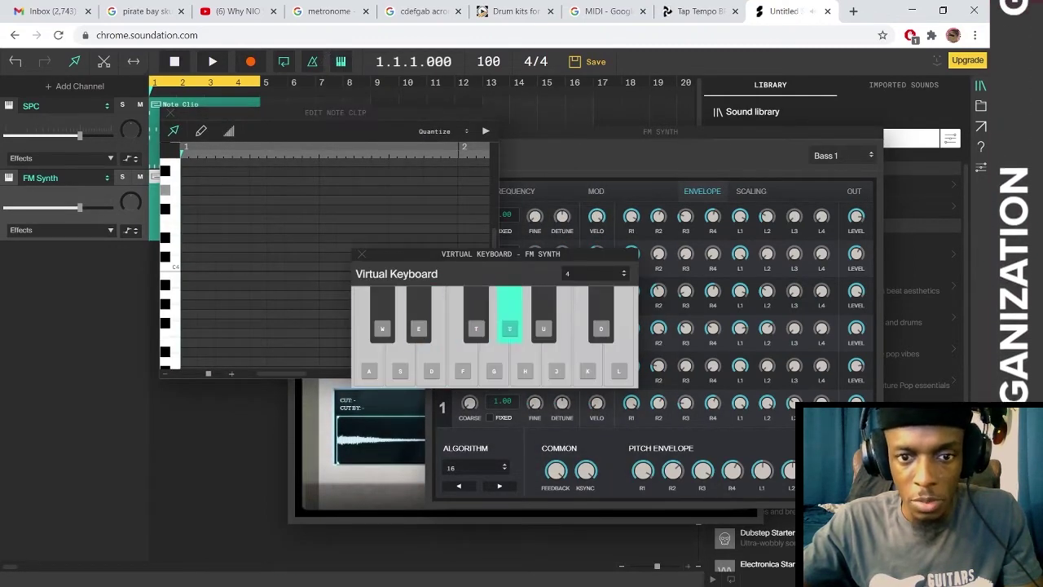
key(o)
click(340, 63)
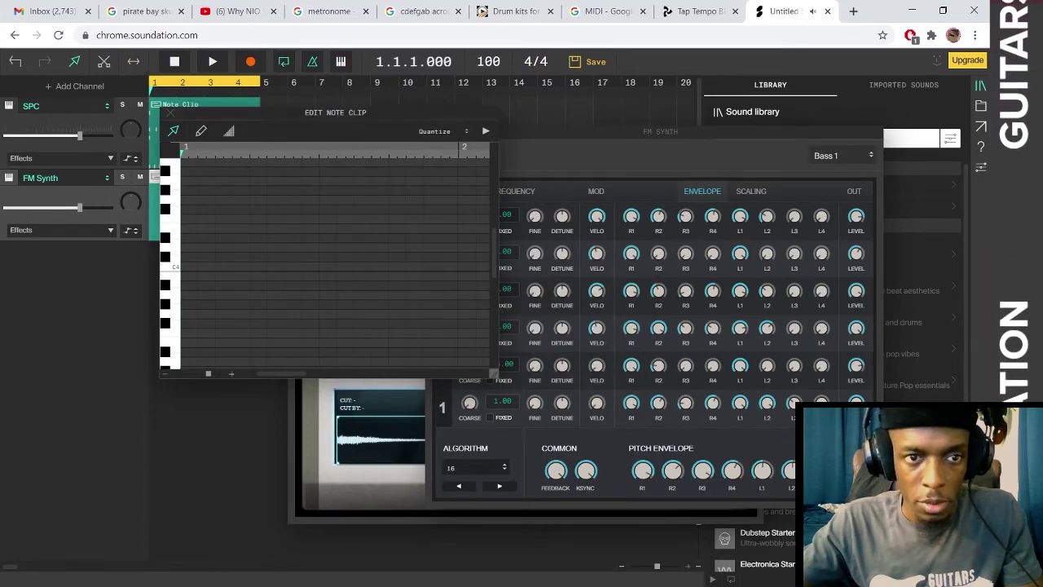
- Enlarge the note editor and add a B2 note at the start of bar 1, lasting fourteen sixteenths
drag(486, 356, 931, 554)
scroll(549, 342, down, 2)
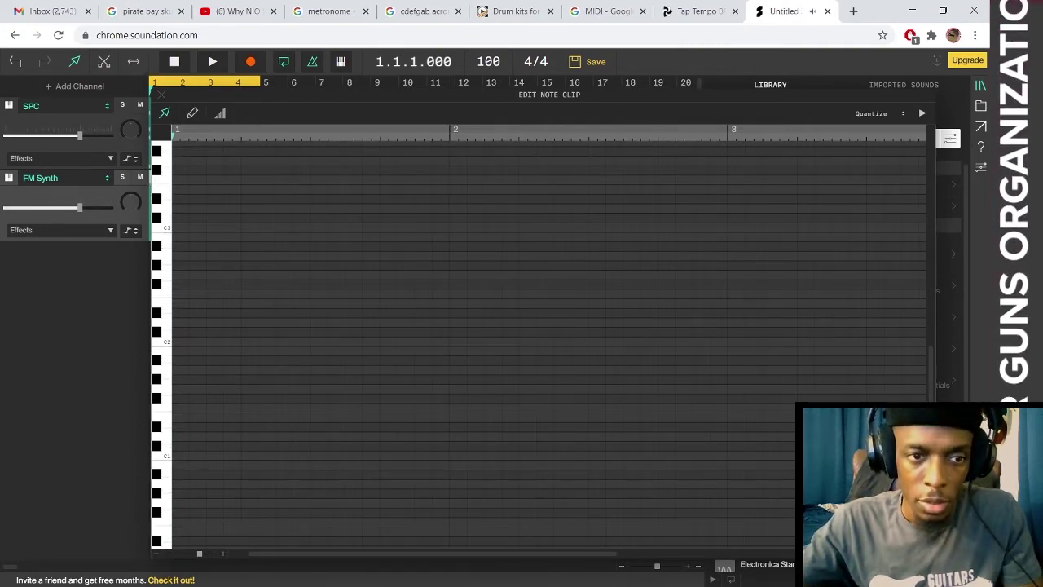
click(177, 237)
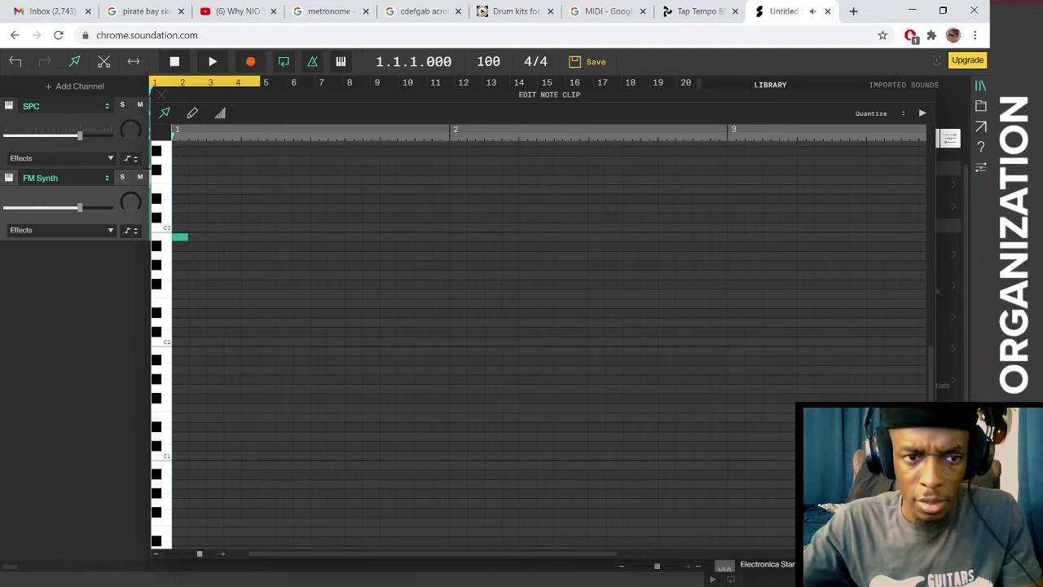
drag(187, 236, 305, 236)
drag(361, 237, 413, 238)
key(space)
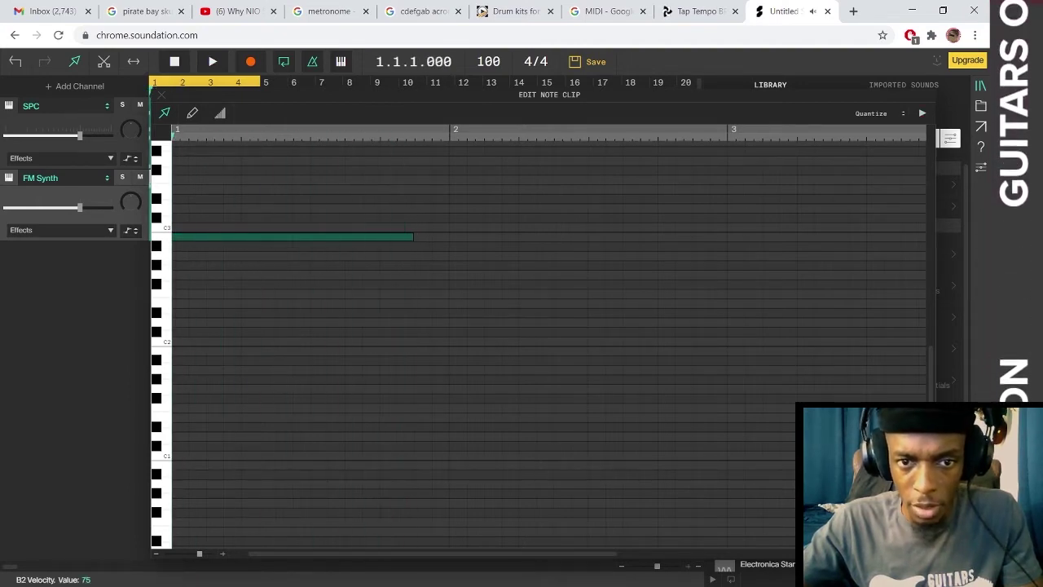
- Copy the long B2 note to D#2 directly after it, check playback and shorten the copy to end at beat 3 of bar 2
drag(326, 237, 536, 313)
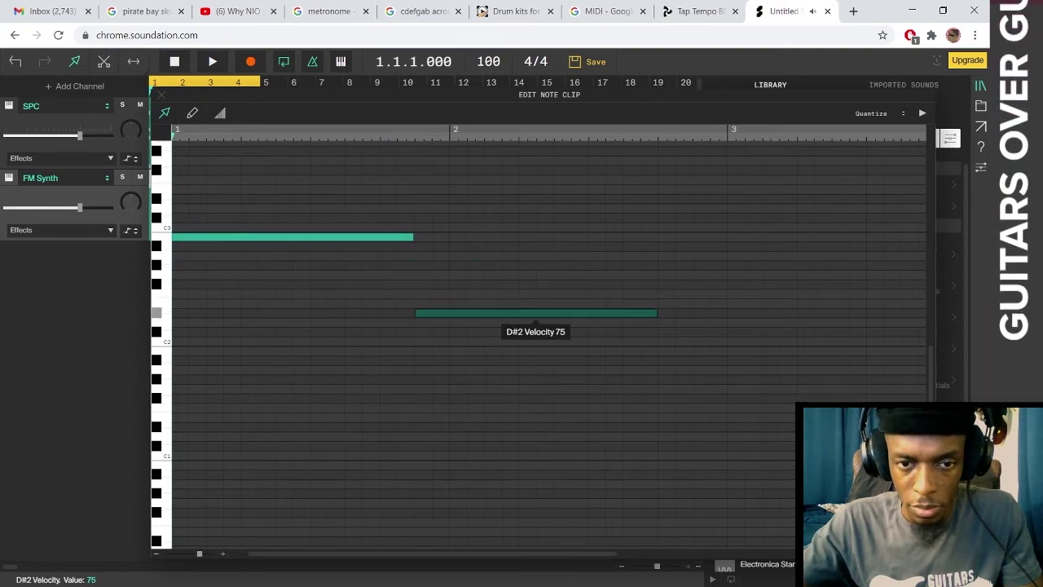
key(space)
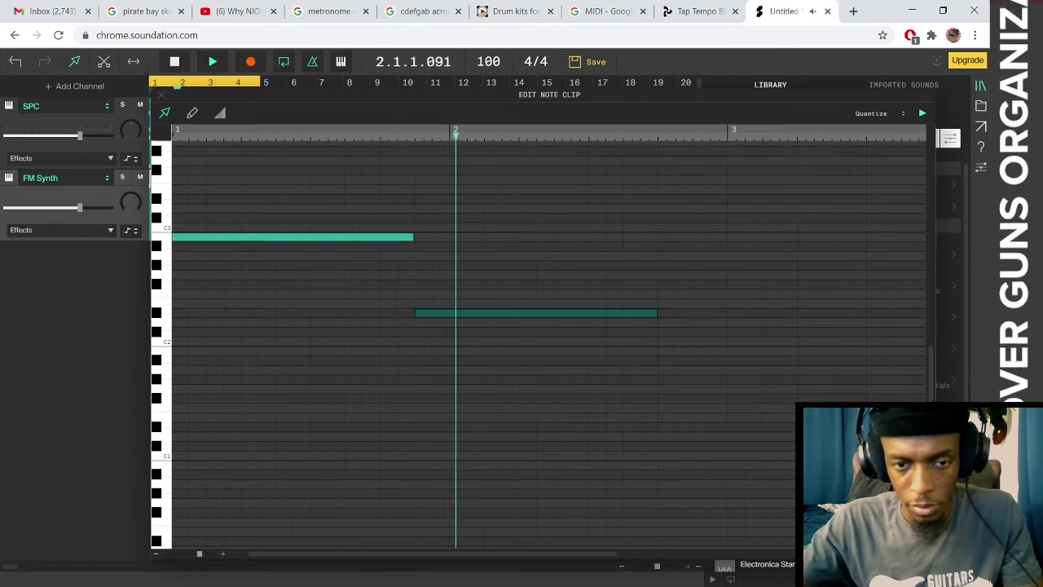
key(space)
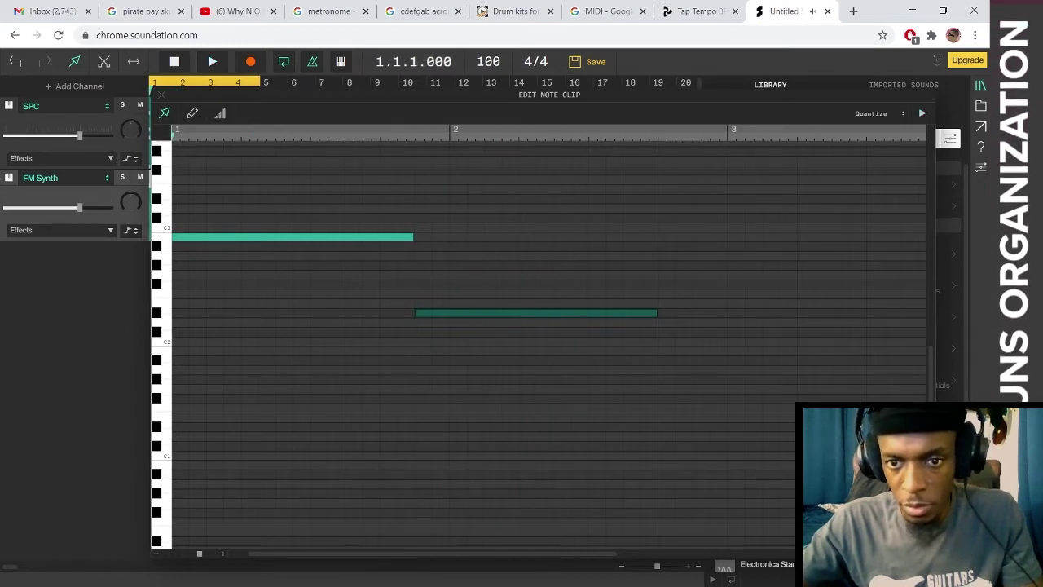
drag(656, 312, 587, 313)
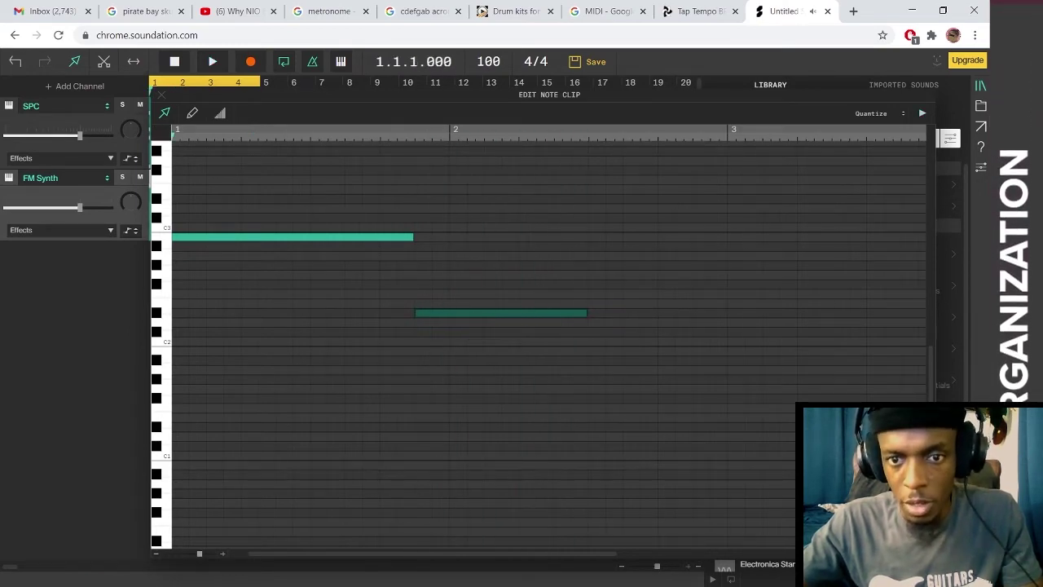
- Add four short notes A#2, A#2, G#2 and A#2 at eighth-note spacing from beat 3 of bar 2
click(595, 246)
drag(759, 246, 673, 266)
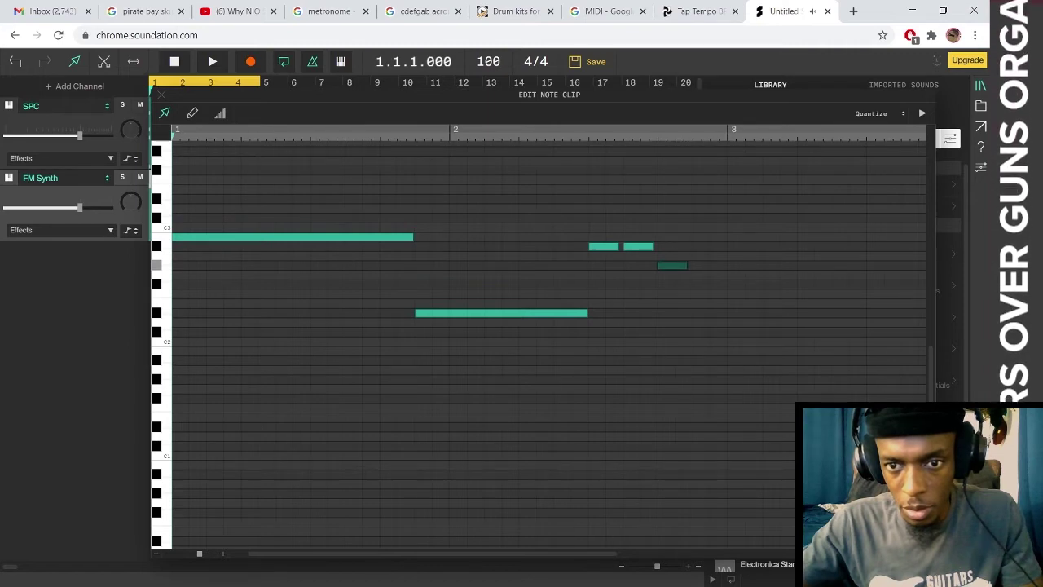
drag(674, 266, 706, 246)
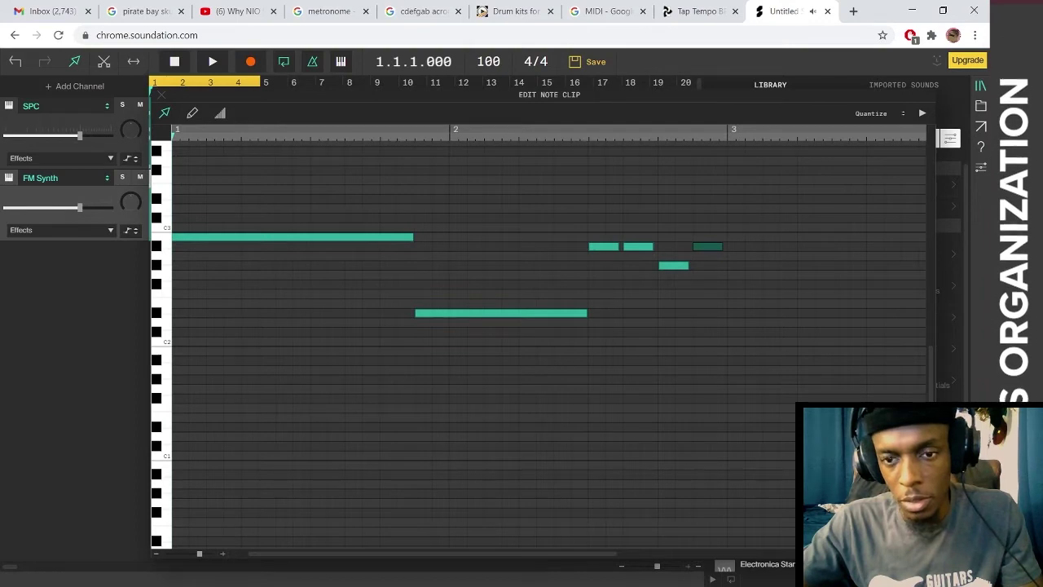
- Transpose all the bass notes up one octave and check playback
drag(755, 408, 195, 193)
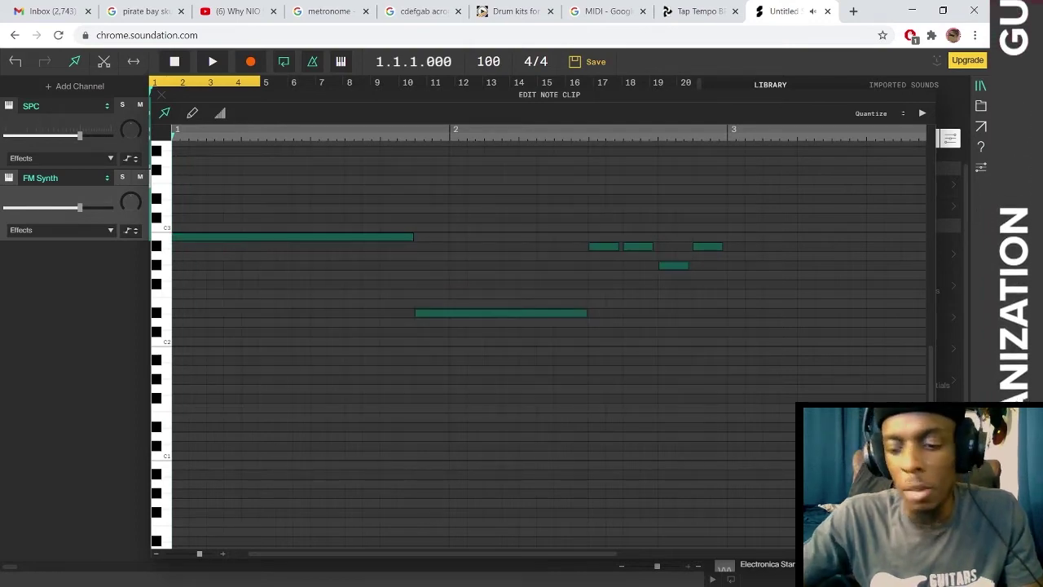
key(shift+Up)
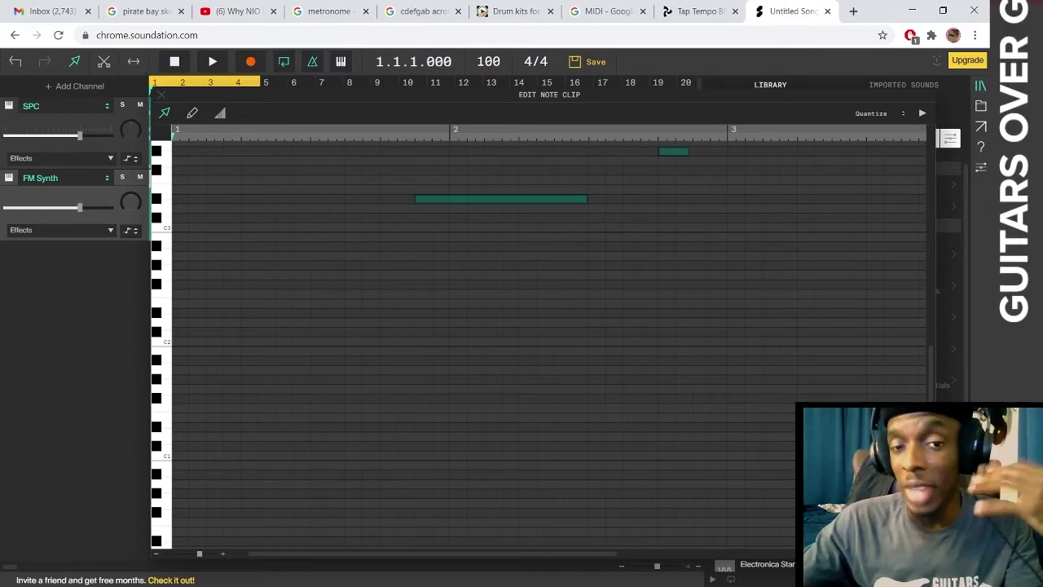
scroll(537, 342, up, 5)
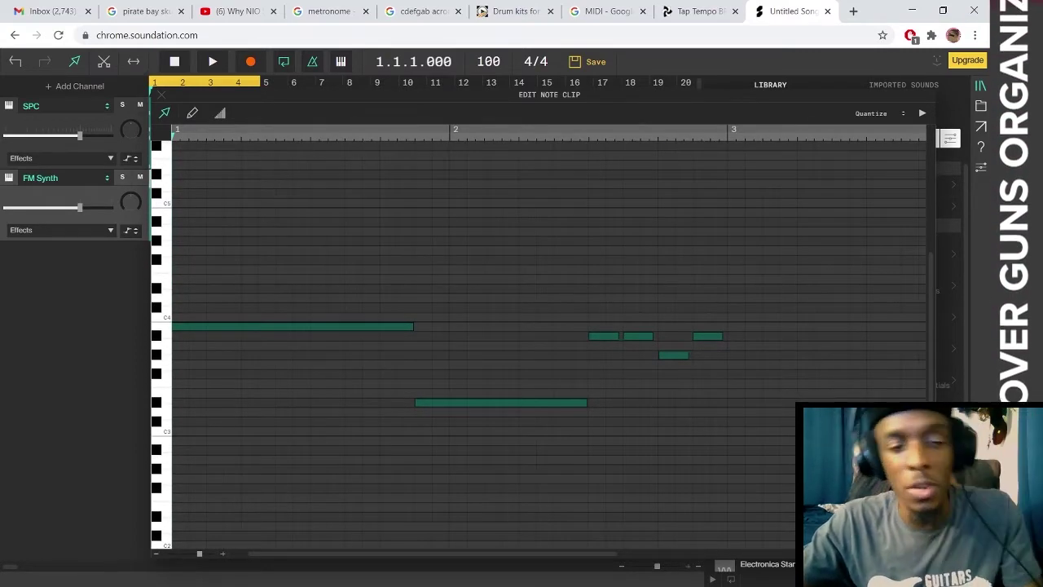
key(ctrl+a)
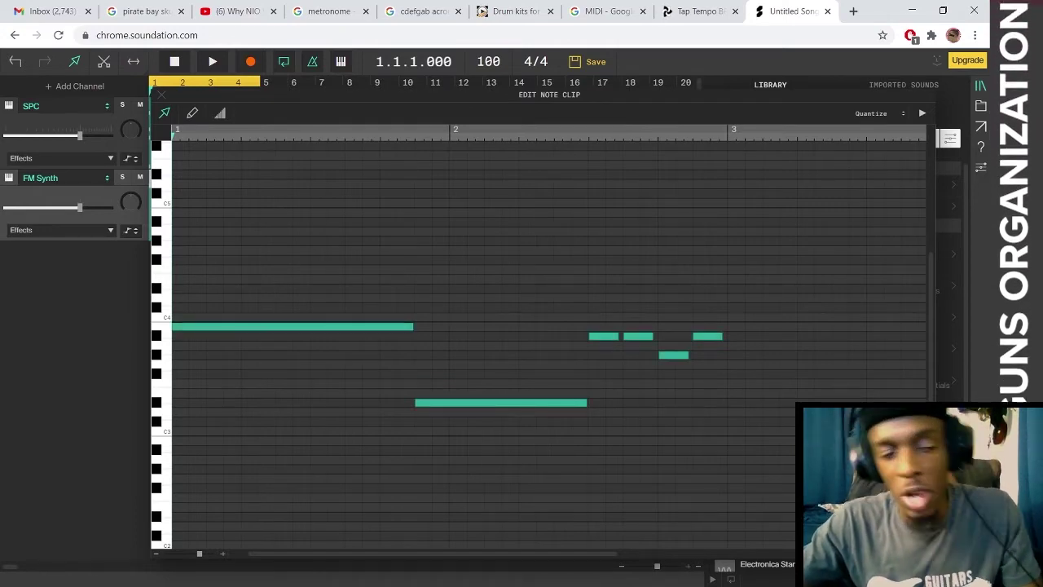
key(space)
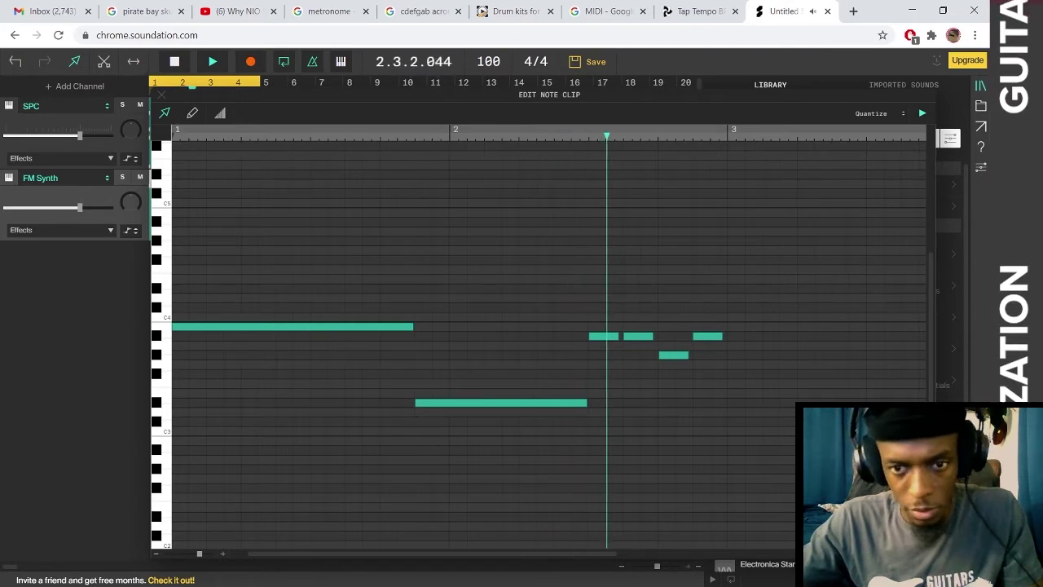
key(space)
- Duplicate the two-bar bass phrase into bars 3 and 4 at the same pitches, starting on B3, and play it back
drag(320, 274, 787, 484)
drag(260, 326, 809, 335)
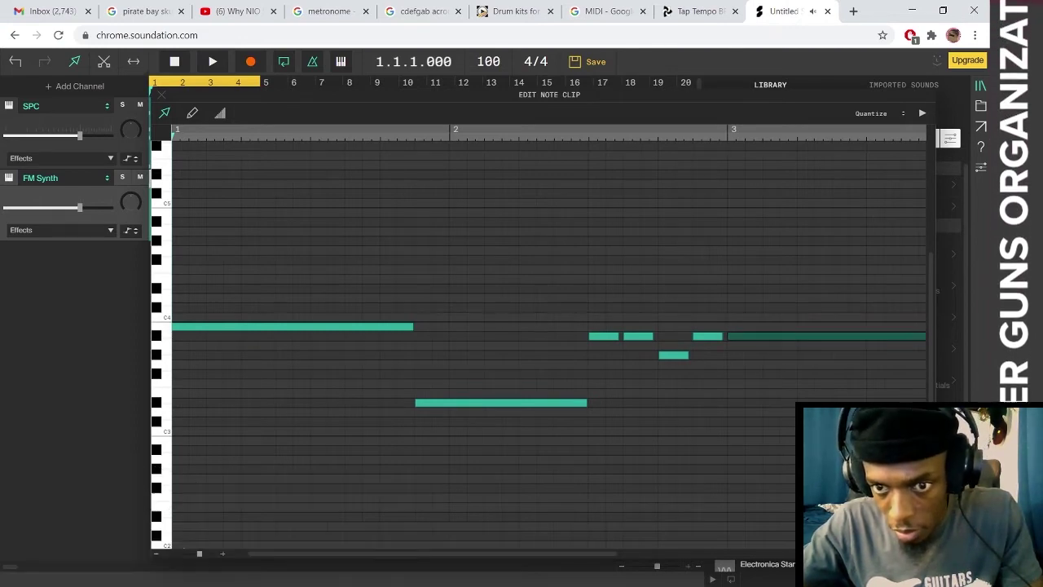
key(space)
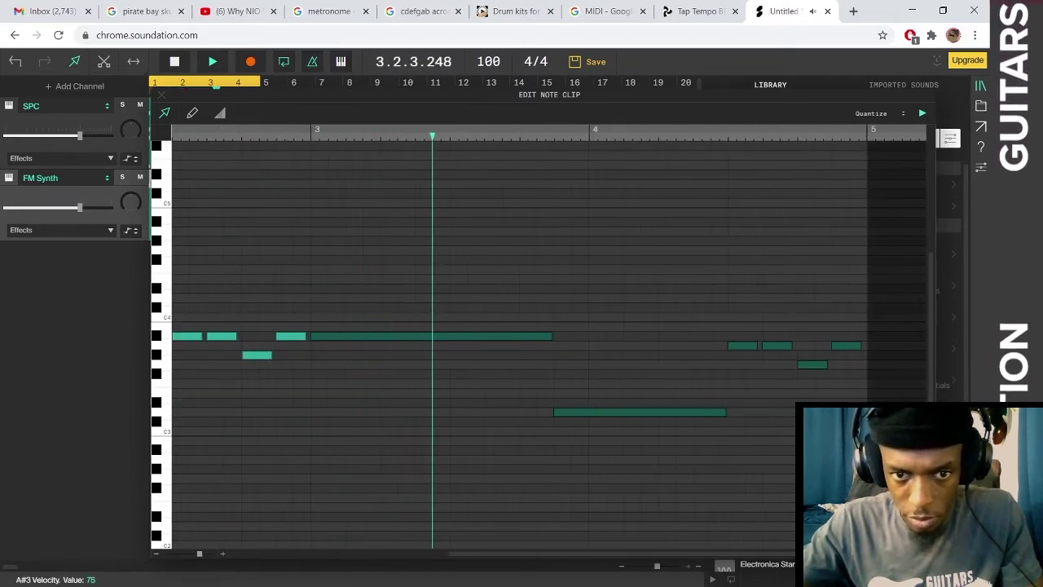
drag(431, 336, 430, 326)
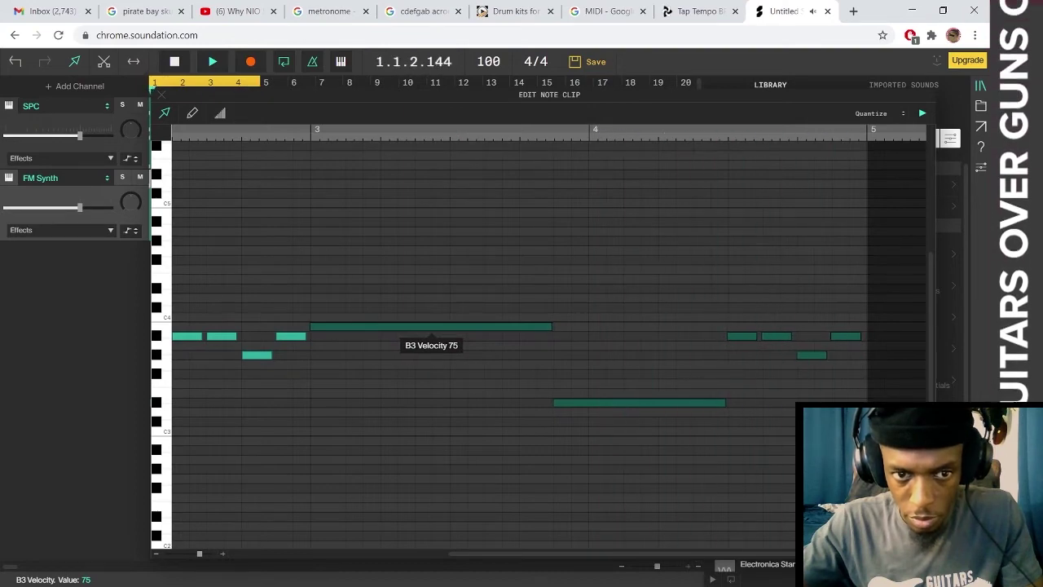
- Delete the four short notes at the end of bar 4 in the bass clip
key(Escape)
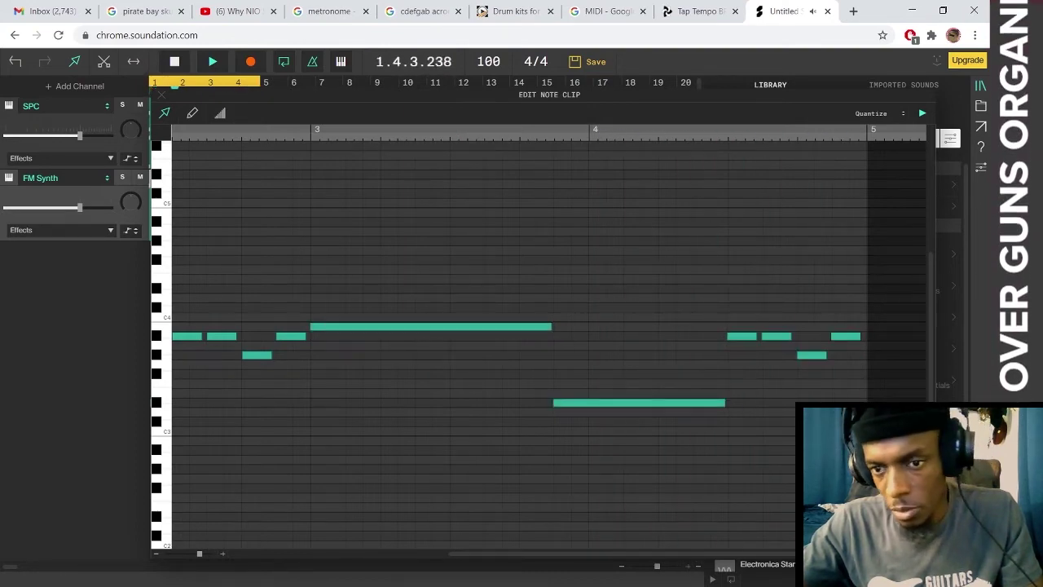
drag(723, 299, 846, 359)
key(Delete)
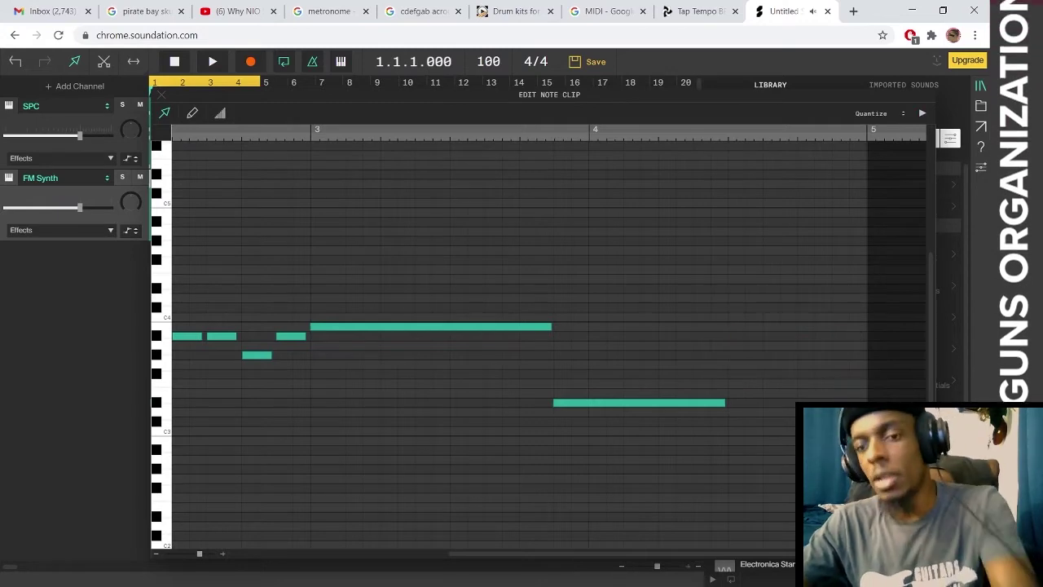
double_click(733, 327)
drag(733, 327, 734, 317)
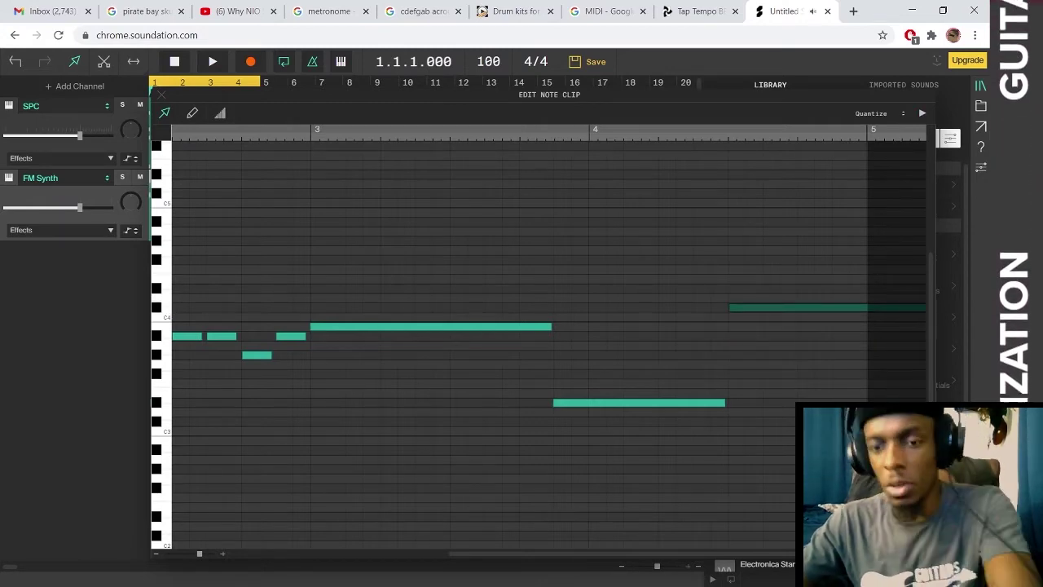
key(Delete)
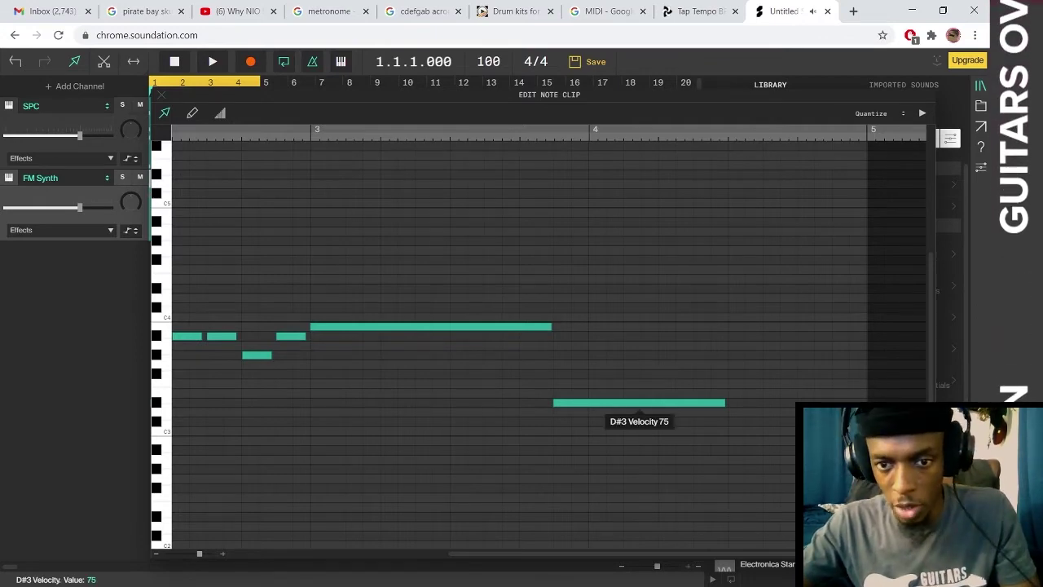
- Add quarter notes C#4 on beat 3 and A#3 on beat 4 of bar 4, and check playback
drag(639, 402, 639, 383)
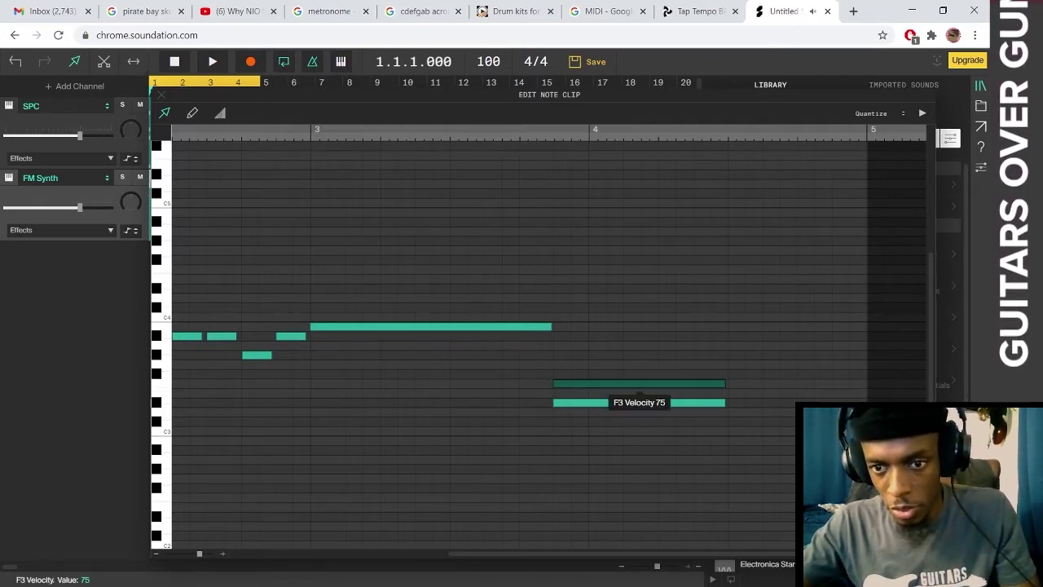
drag(724, 383, 802, 336)
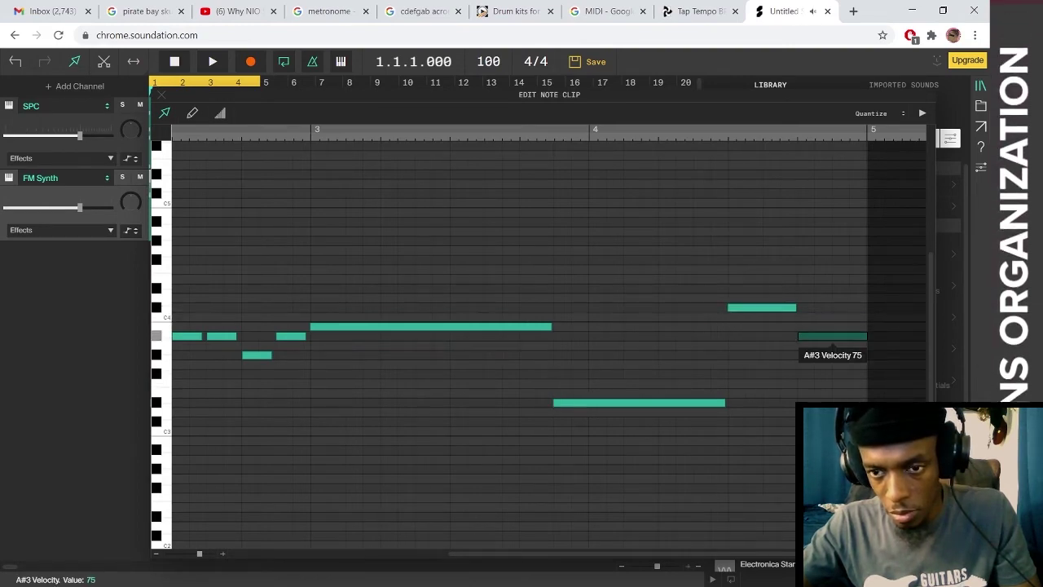
key(space)
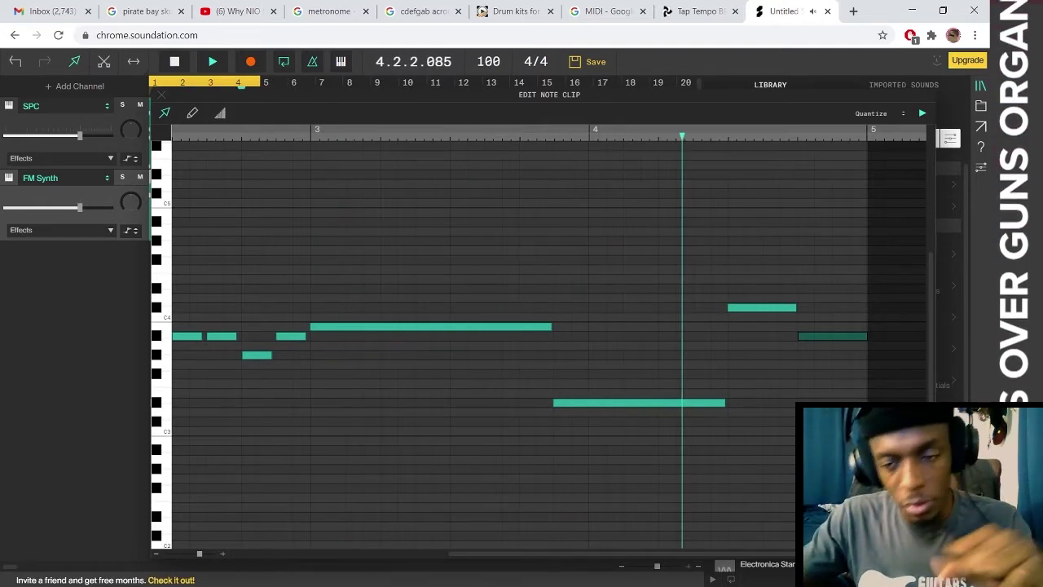
key(space)
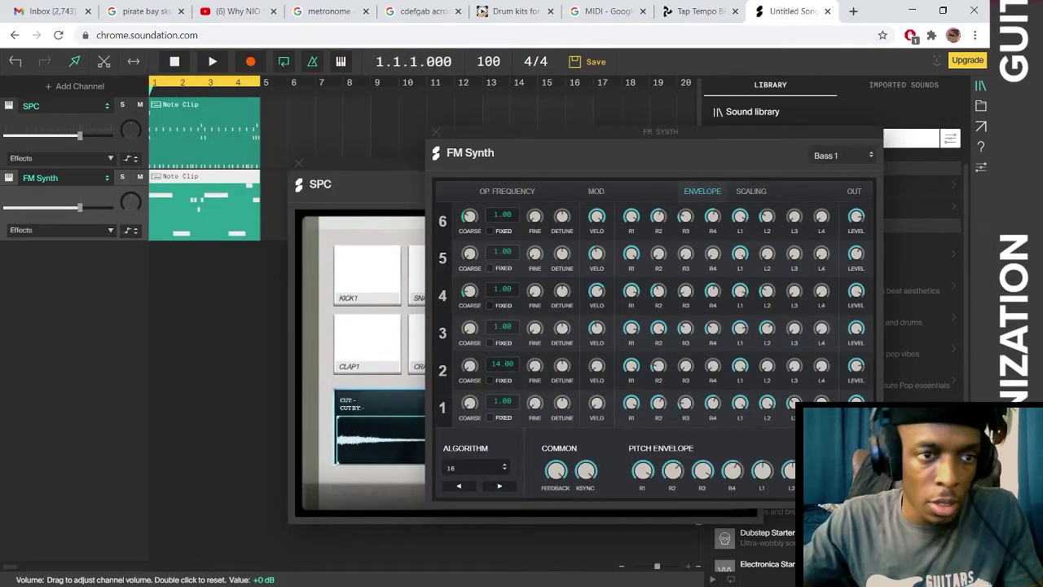
- Add a third channel as an instrument channel using FM Synth, and close the open instrument windows
right_click(99, 204)
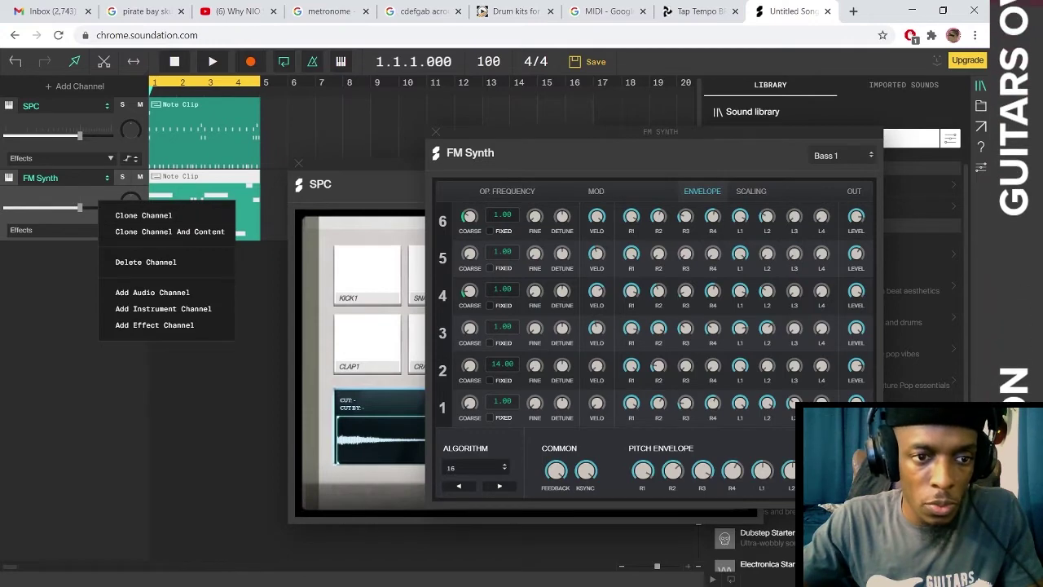
click(80, 86)
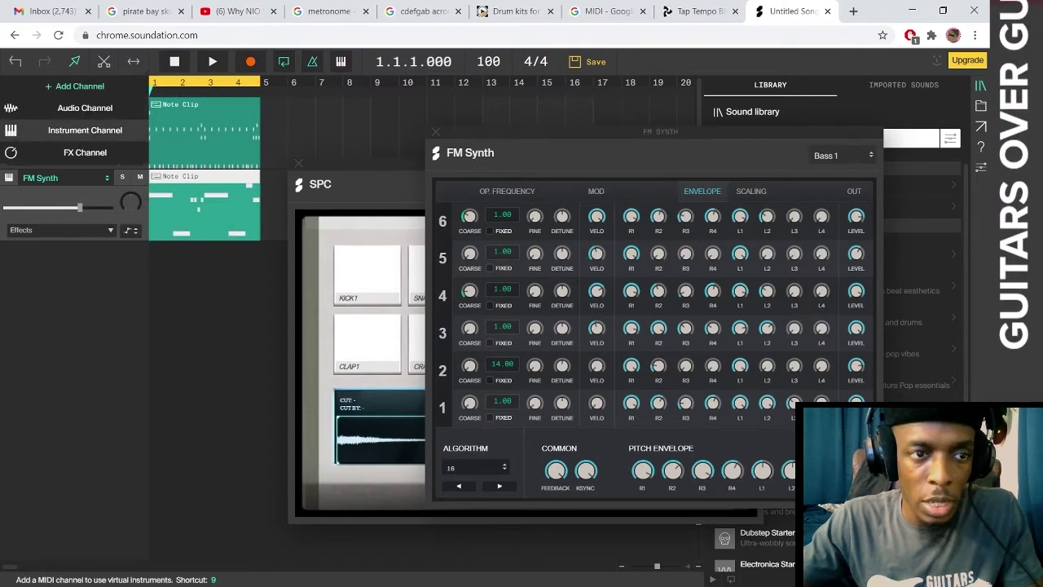
click(85, 131)
click(61, 248)
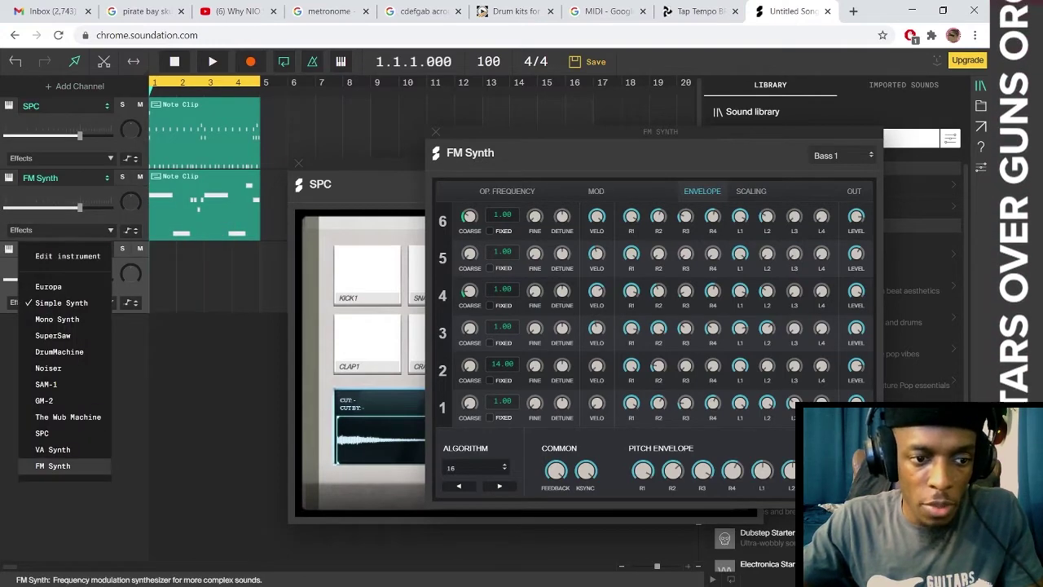
click(53, 465)
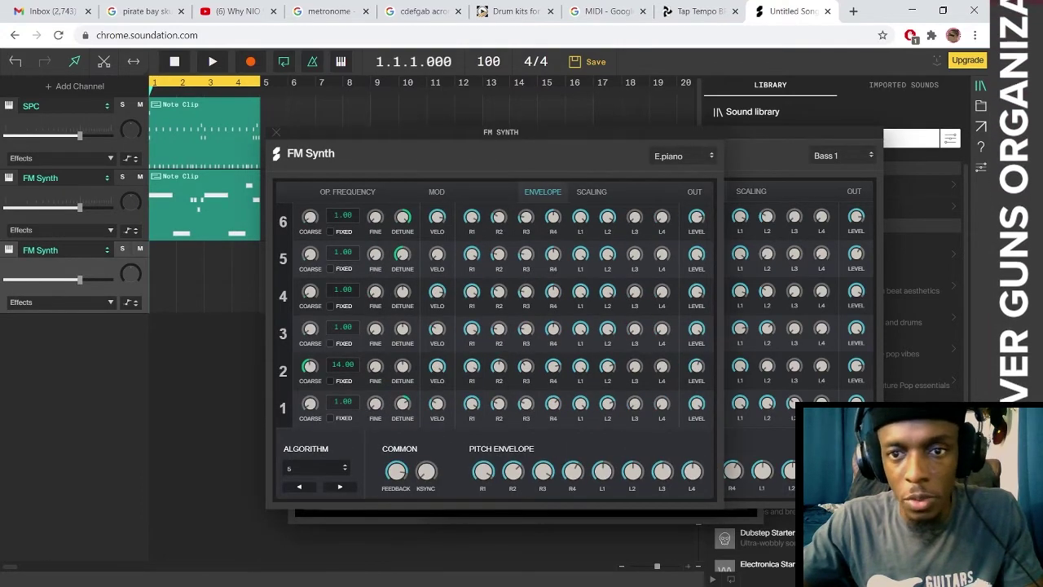
click(276, 132)
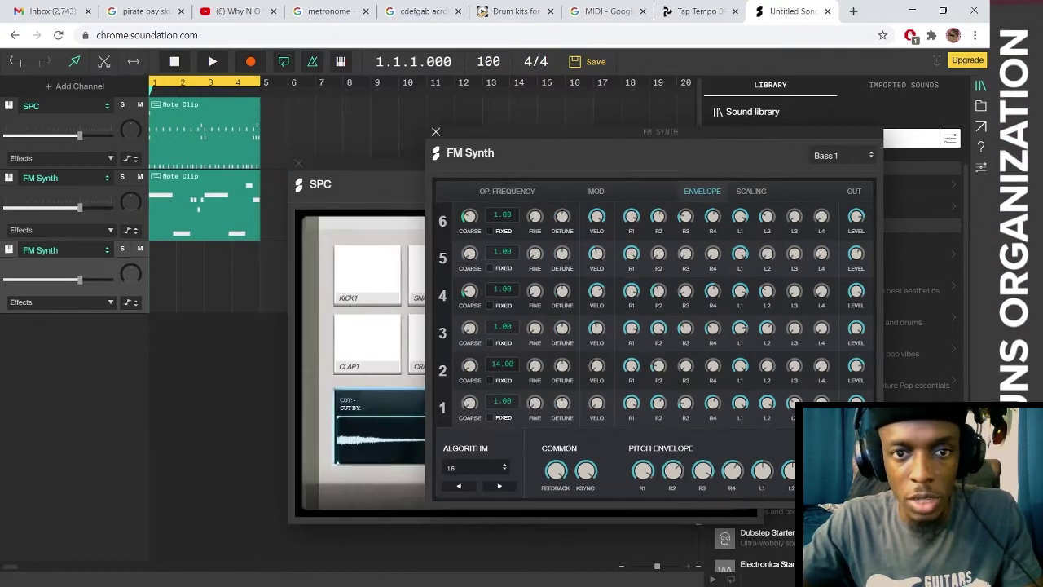
key(Escape)
key(Escape)
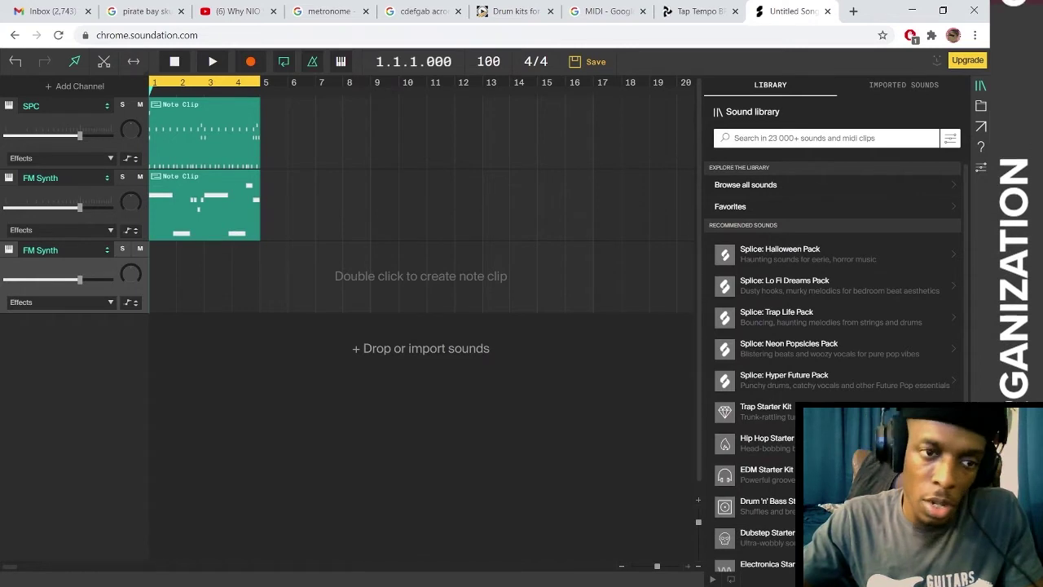
- Create a note clip spanning bars 1 to 4 on the new FM Synth channel and enlarge its note editor
double_click(163, 277)
drag(175, 279, 260, 278)
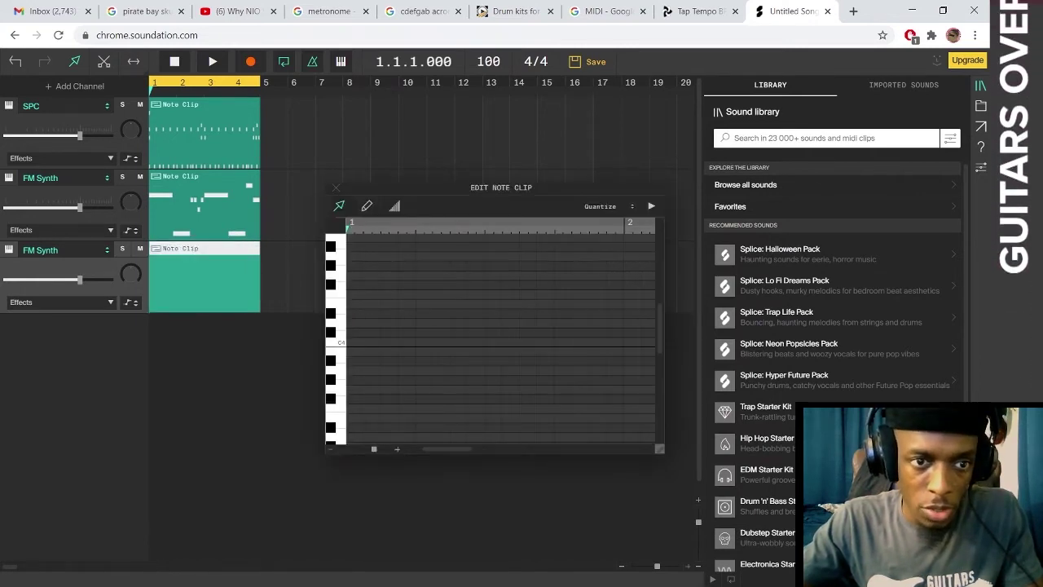
drag(456, 187, 283, 93)
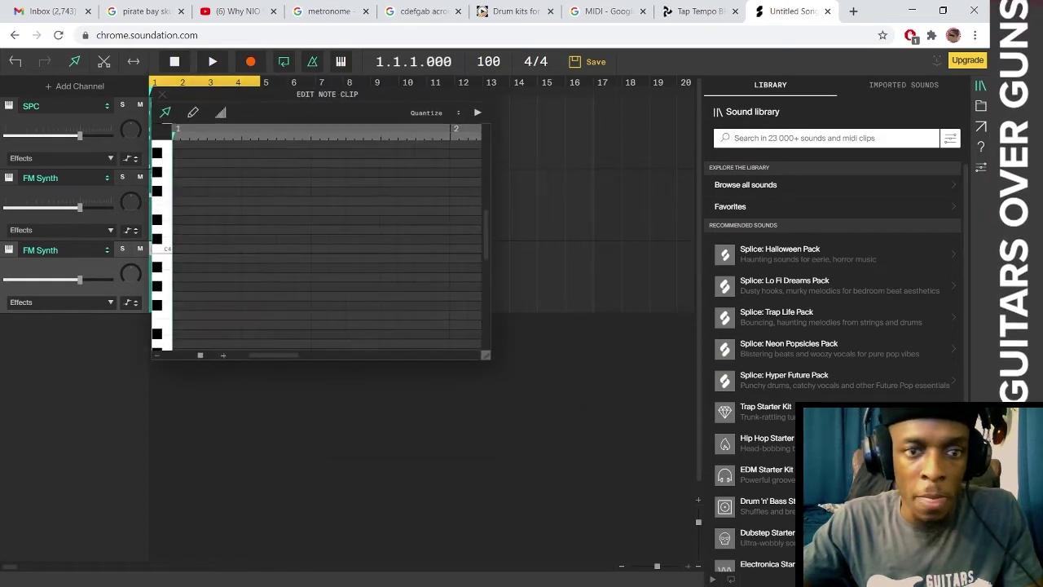
drag(485, 355, 925, 559)
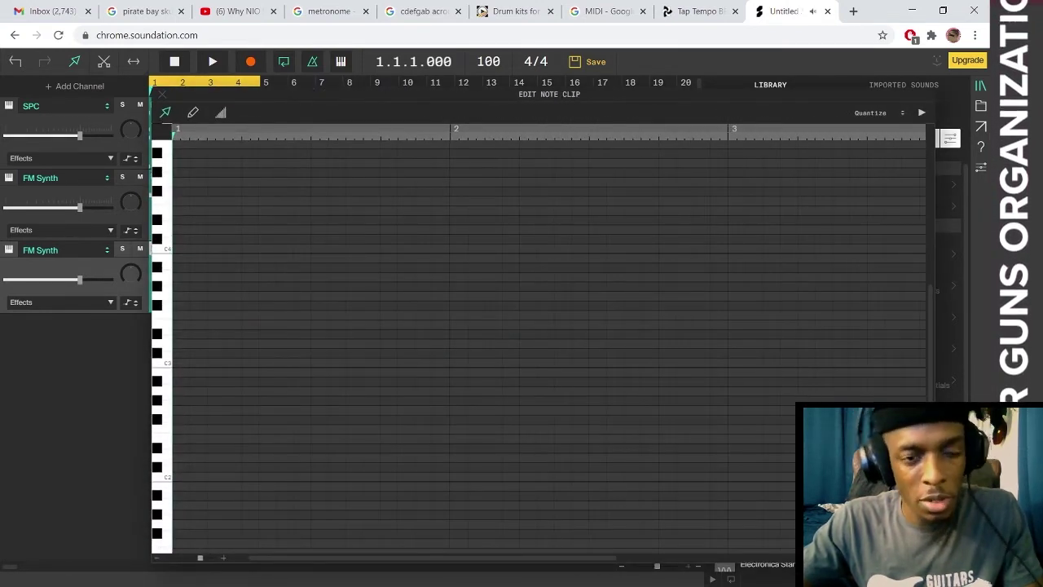
drag(326, 94, 548, 102)
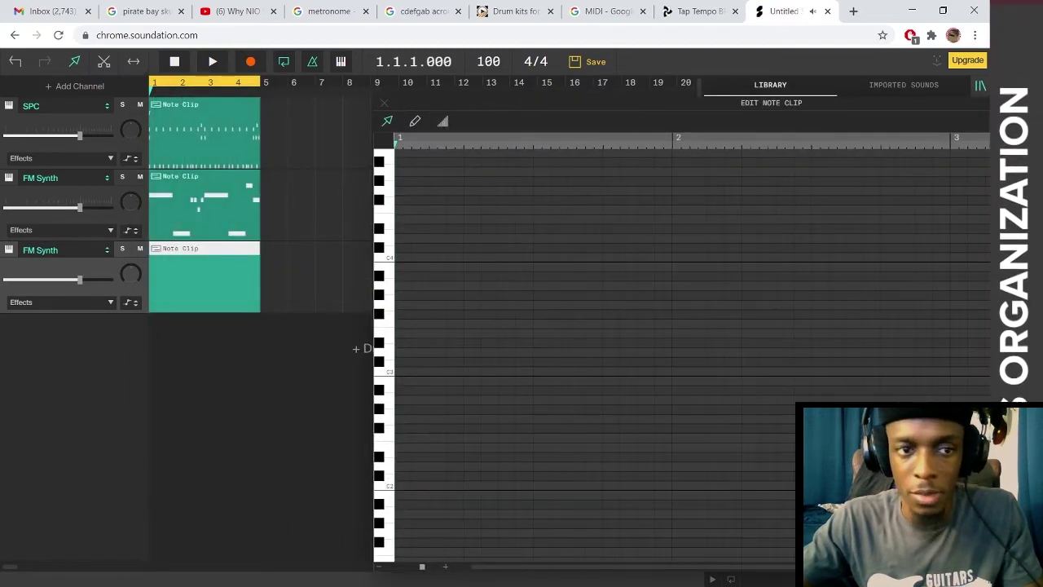
- Copy all the notes of the bass clip into the empty clip on the new FM Synth channel
double_click(220, 203)
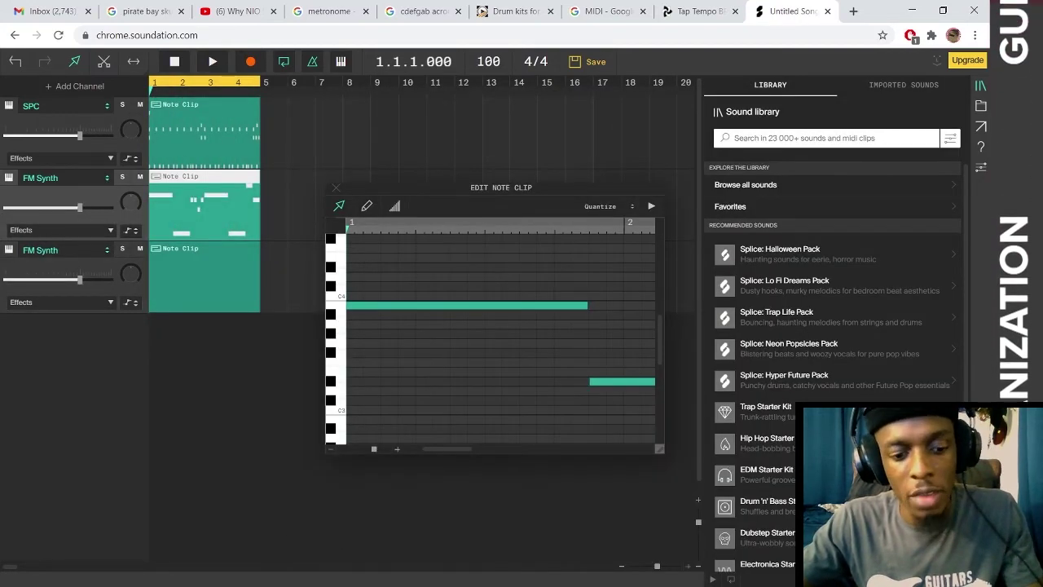
key(ctrl+a)
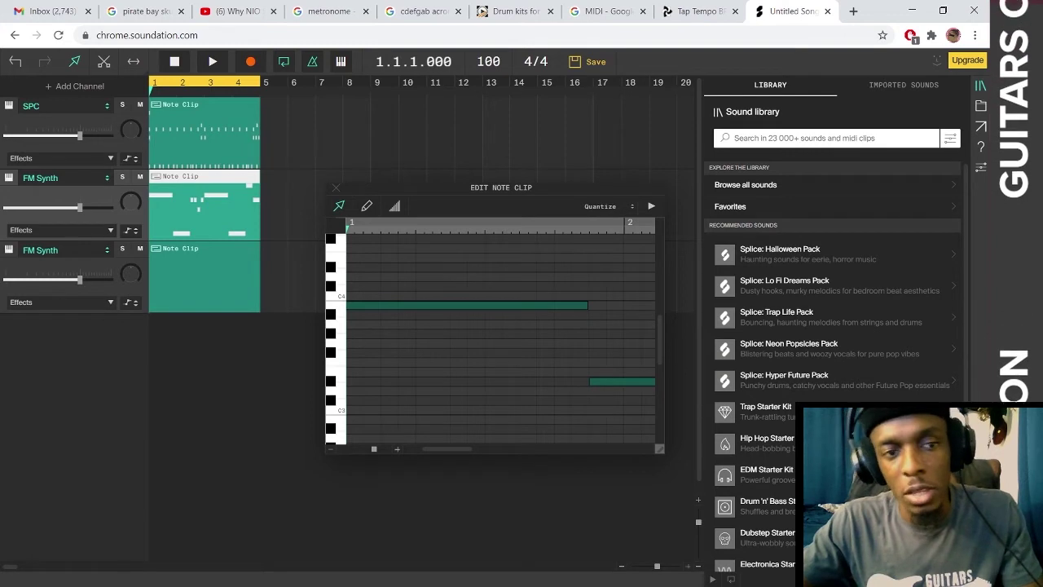
double_click(204, 277)
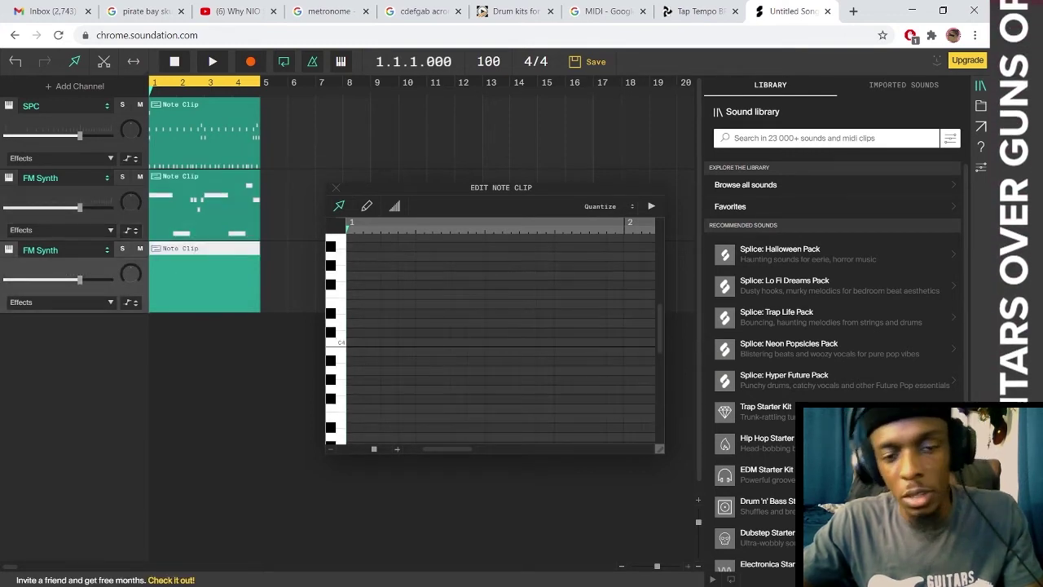
key(ctrl+v)
drag(574, 188, 397, 106)
drag(484, 367, 762, 423)
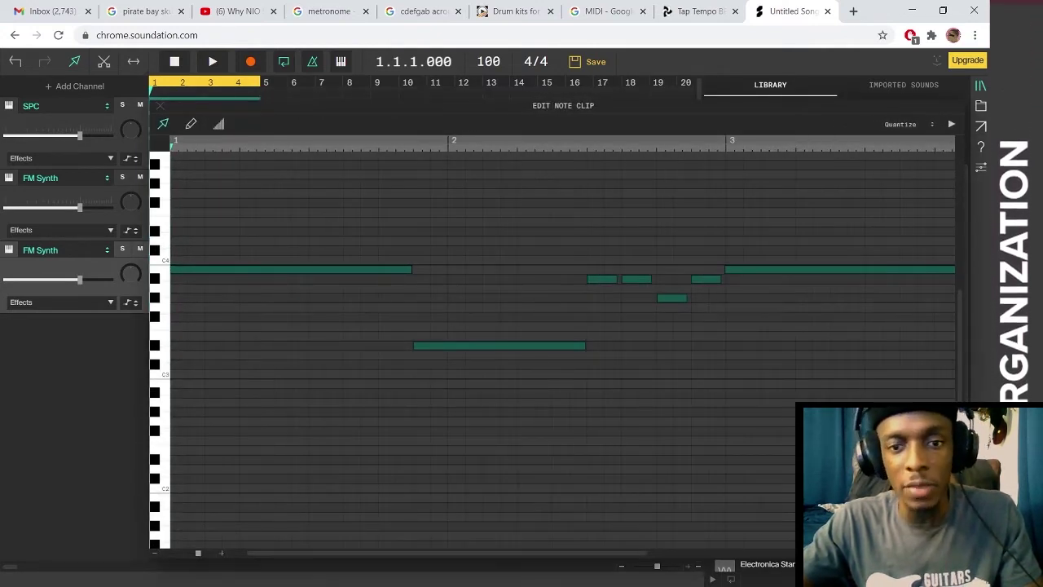
- Duplicate the opening long B3 note at B4 and D#4 to stack a chord, and check playback
key(ctrl+a)
scroll(562, 350, up, 1)
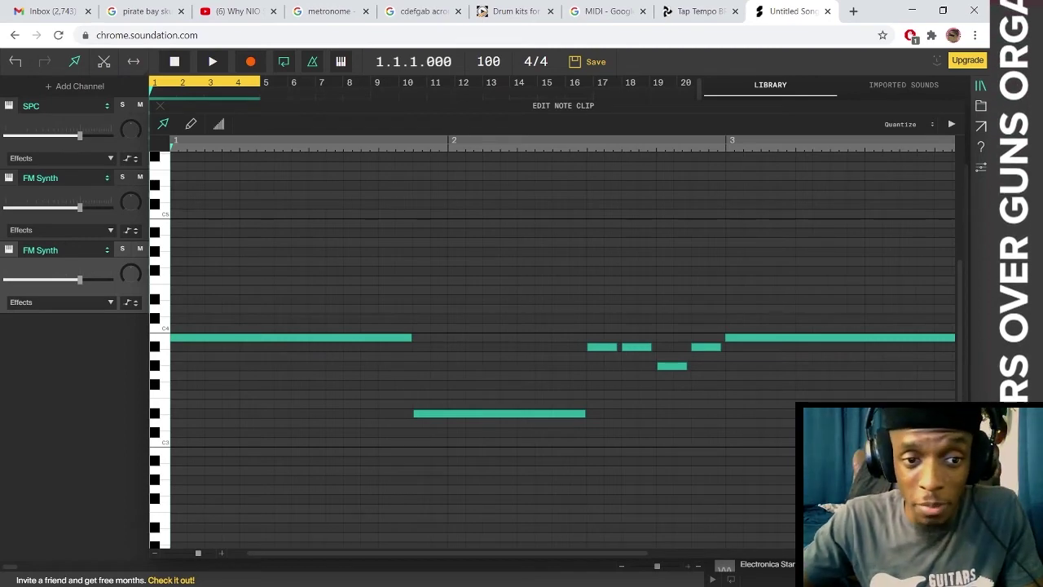
scroll(291, 405, up, 1)
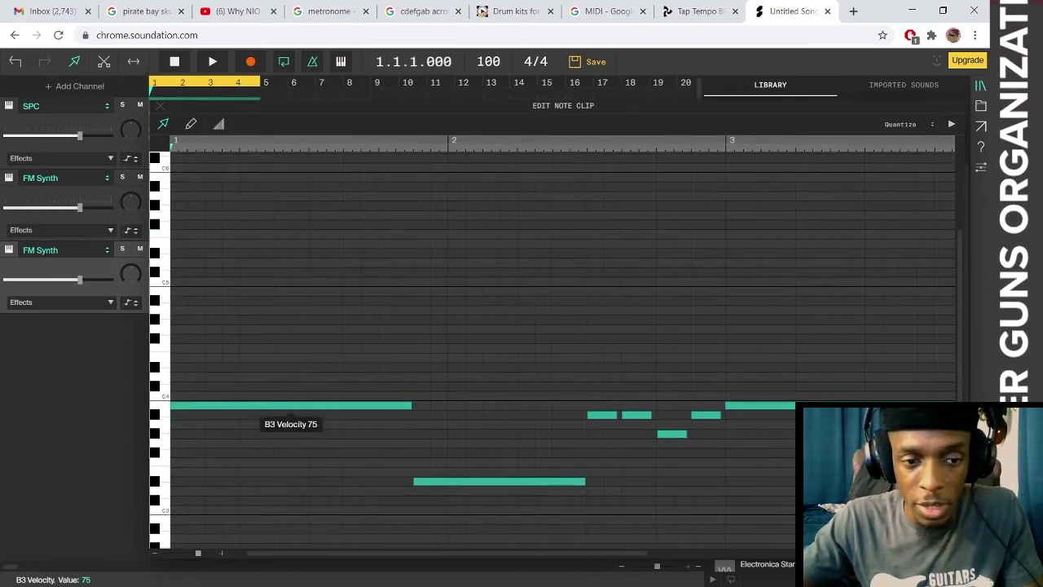
drag(290, 405, 290, 291)
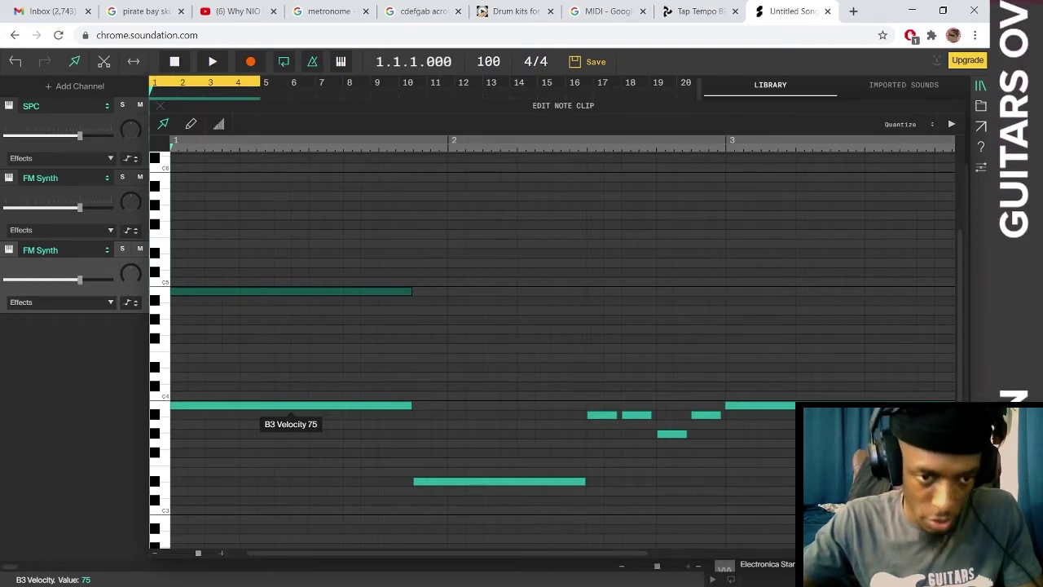
drag(291, 405, 291, 367)
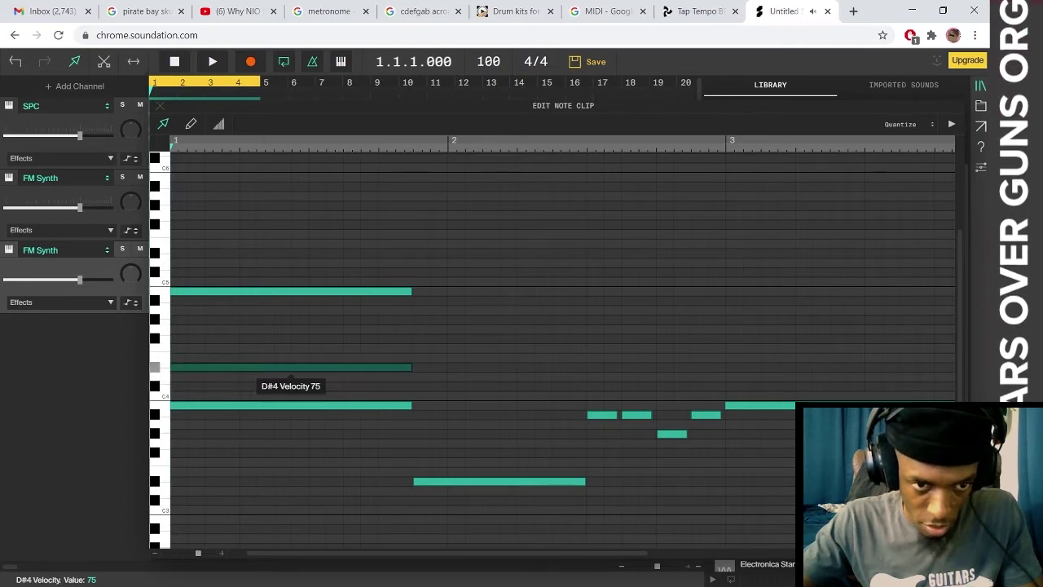
key(space)
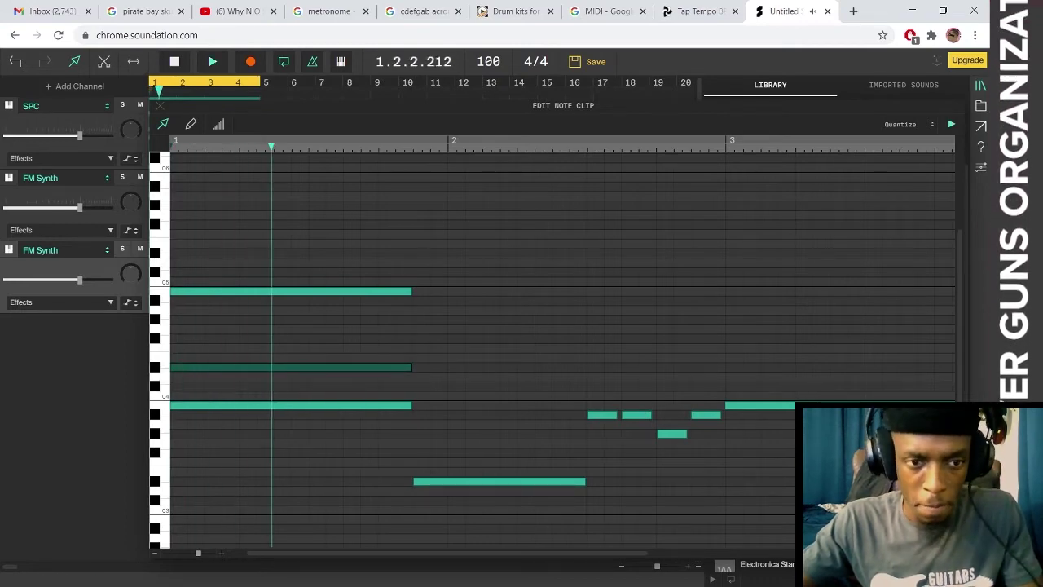
key(space)
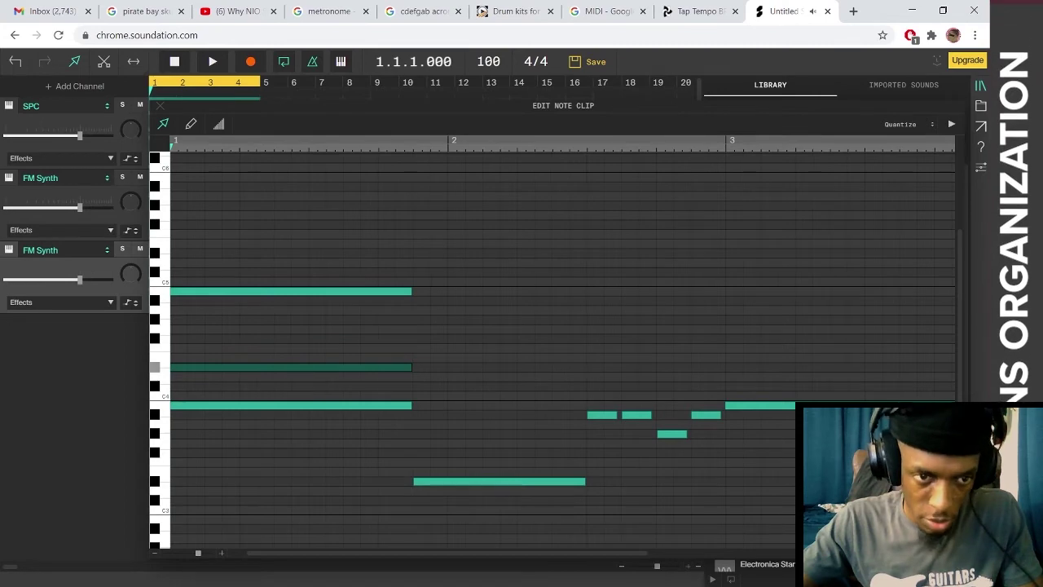
- Copy the long D#4 note up to F#4 in the opening chord and play it back
drag(290, 367, 290, 357)
key(Up)
key(Up)
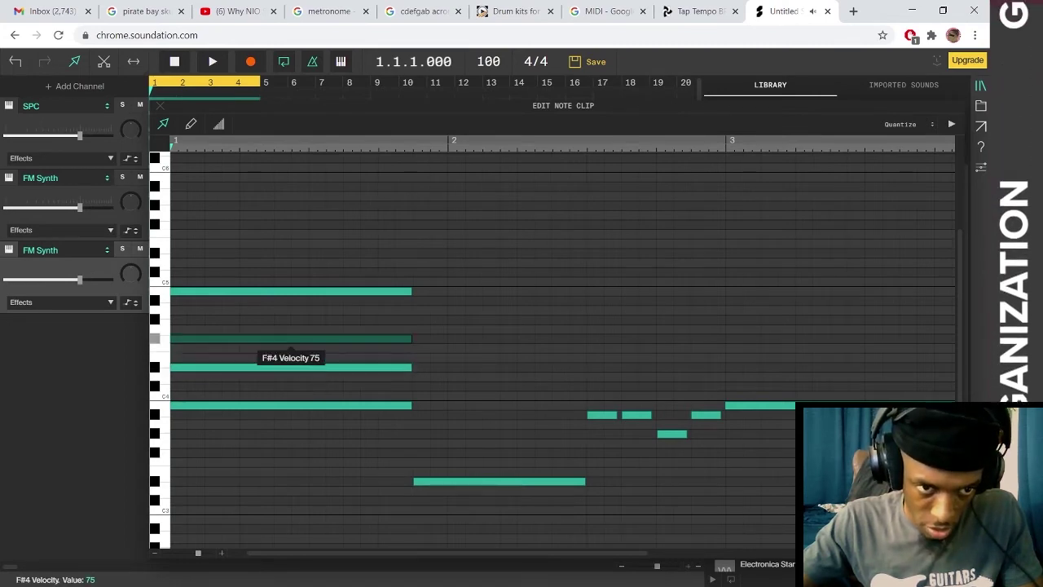
key(space)
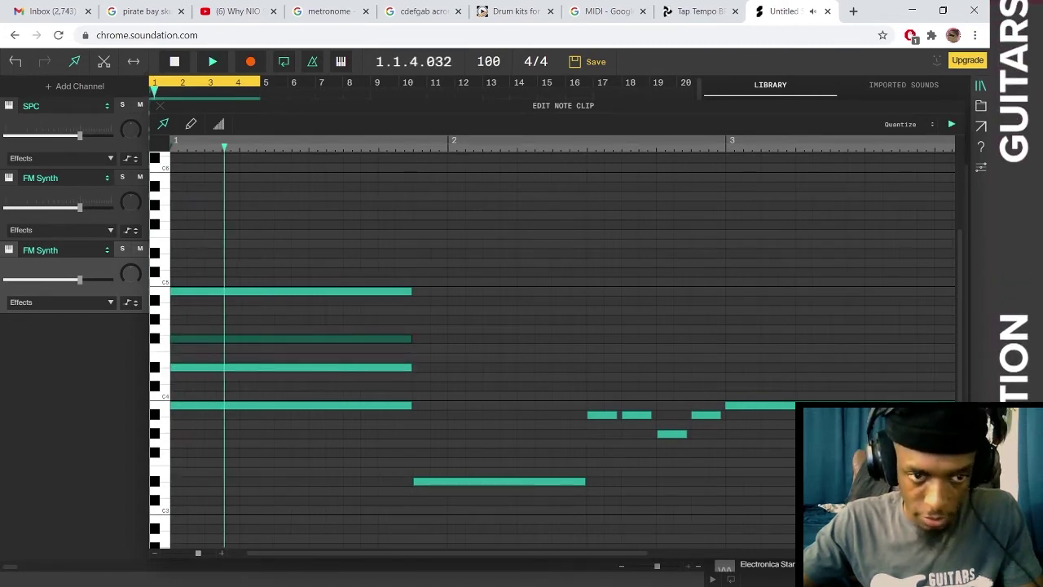
key(space)
- Delete the B4 note from the opening chord and check playback
drag(298, 322, 258, 283)
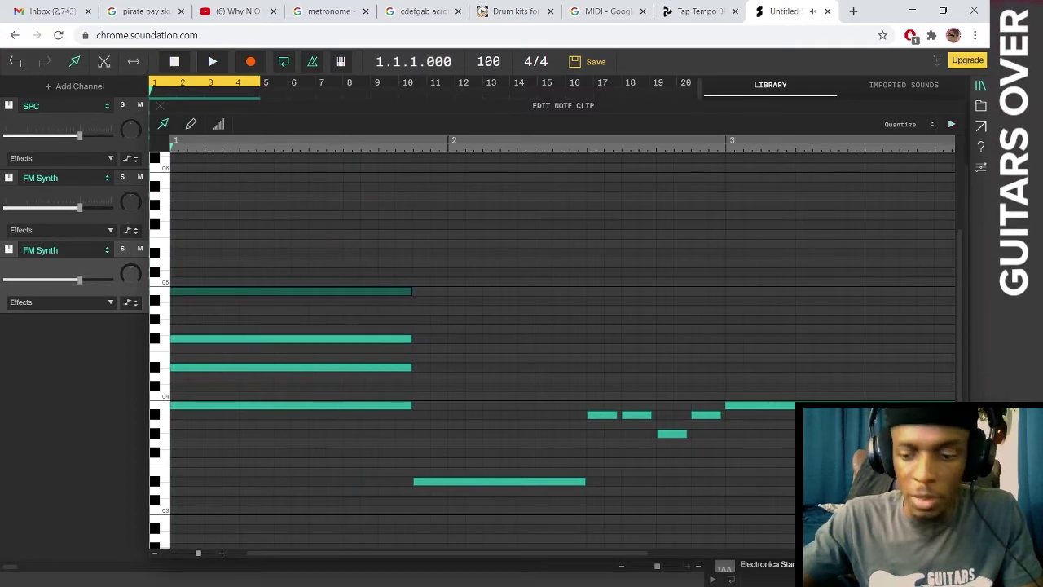
key(Delete)
key(space)
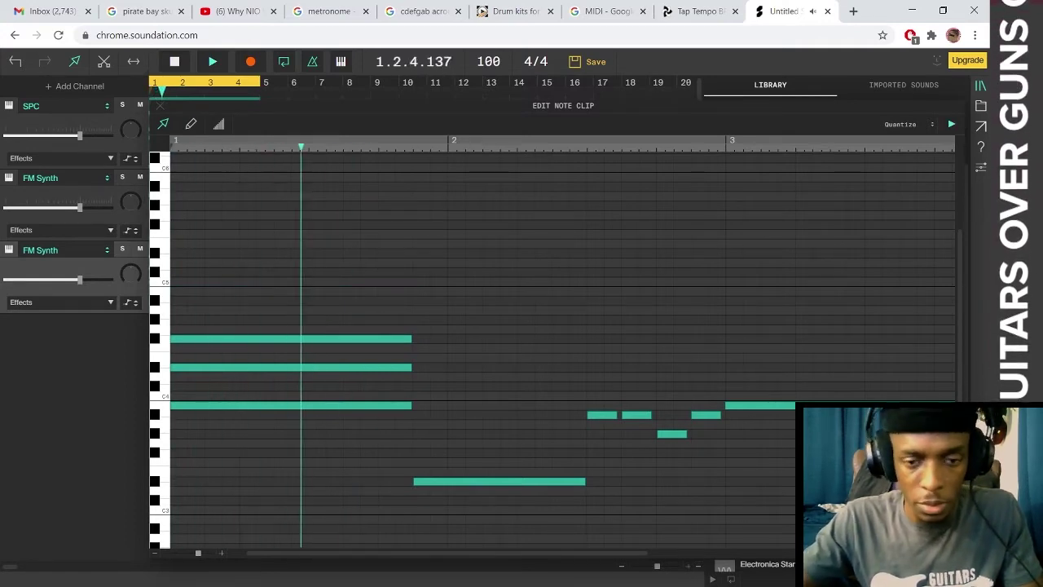
key(space)
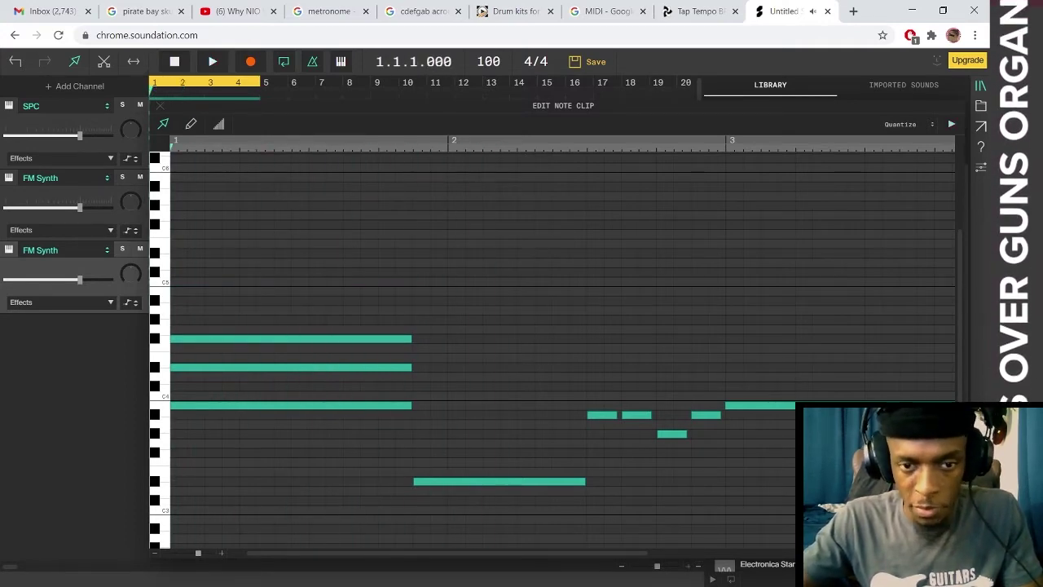
drag(359, 260, 405, 420)
key(ctrl+d)
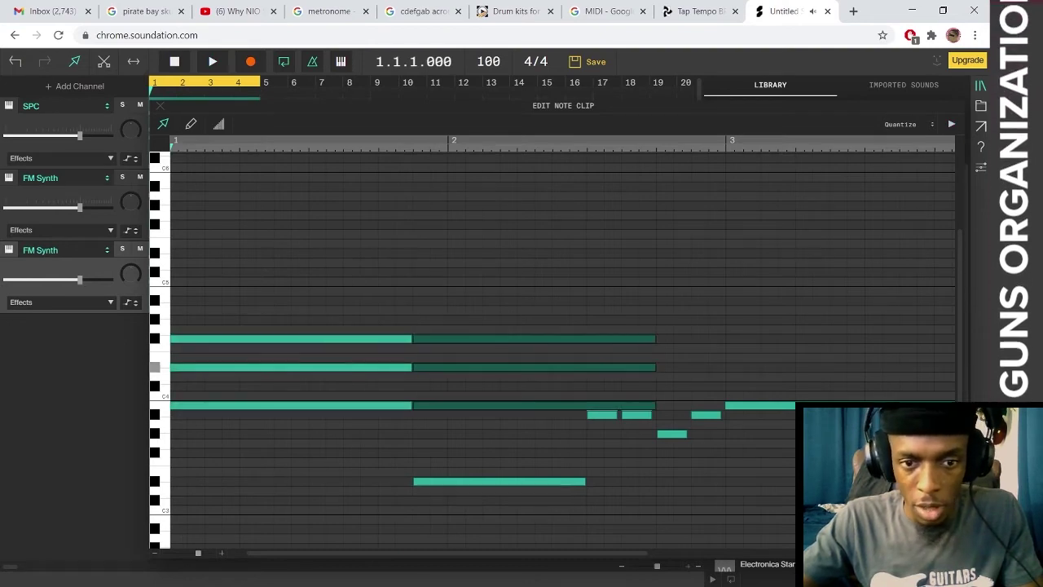
key(ctrl+z)
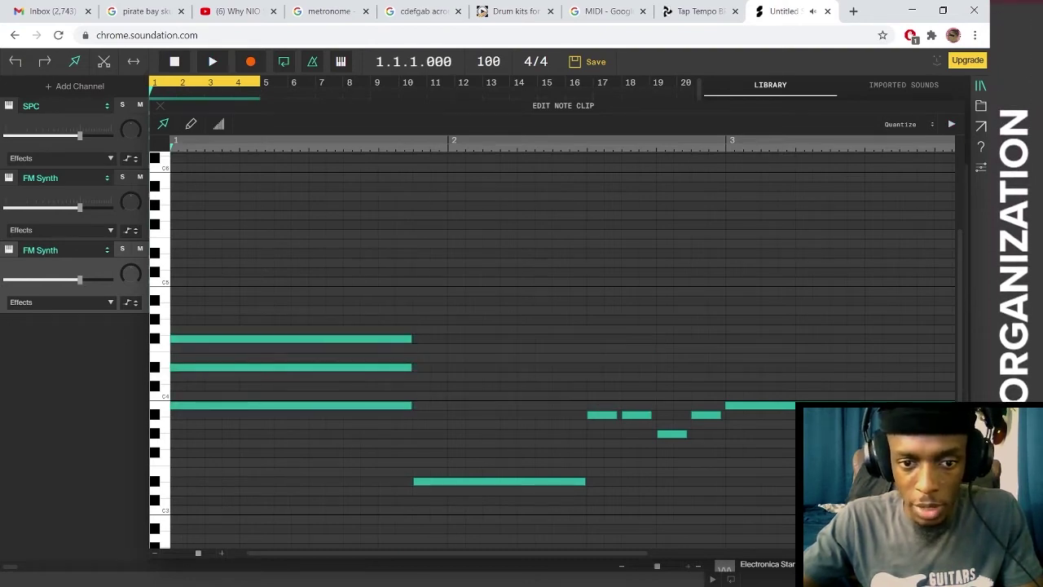
- Stack B3, D#4 and F#4 notes above the long D#3 note to form a second chord
drag(499, 480, 499, 339)
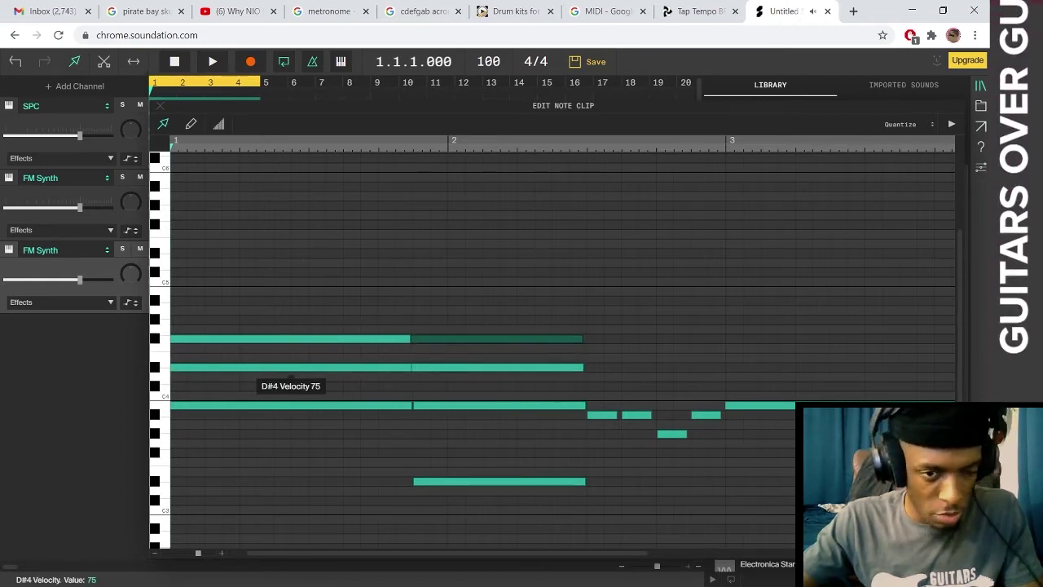
- Try the opening chord's D#4 note at D4 and play it back
drag(285, 367, 285, 376)
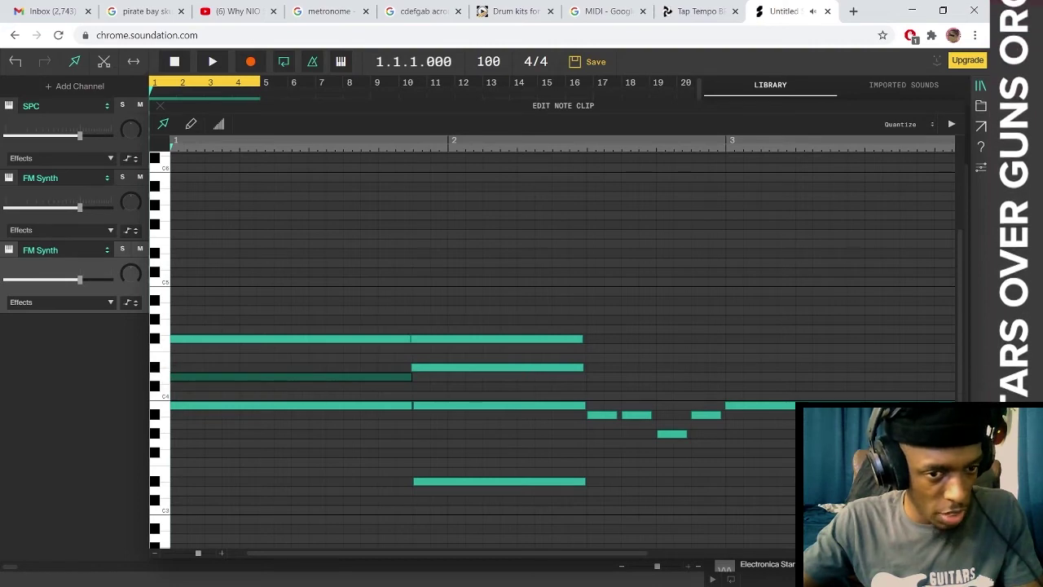
key(space)
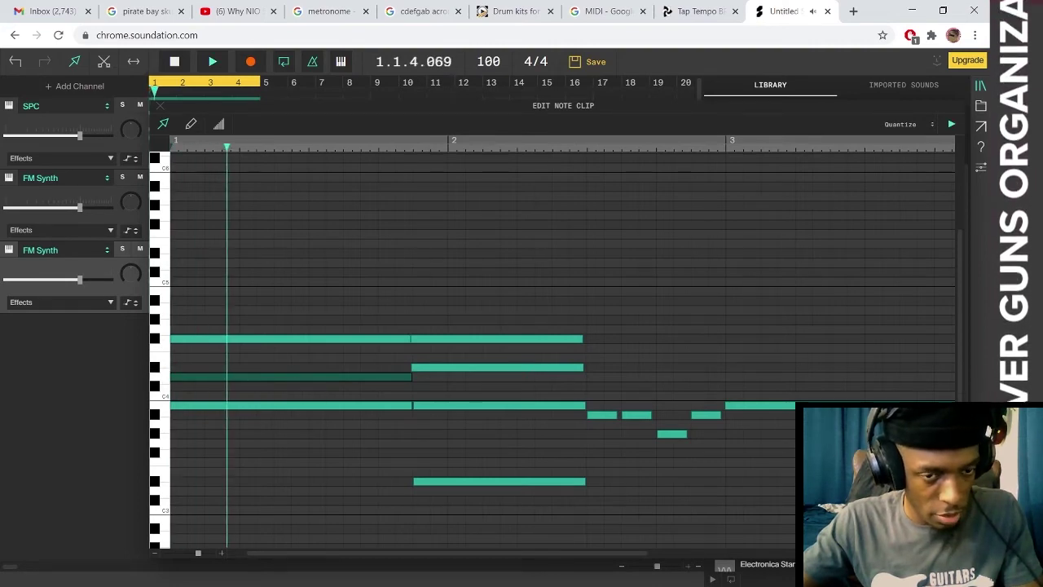
key(space)
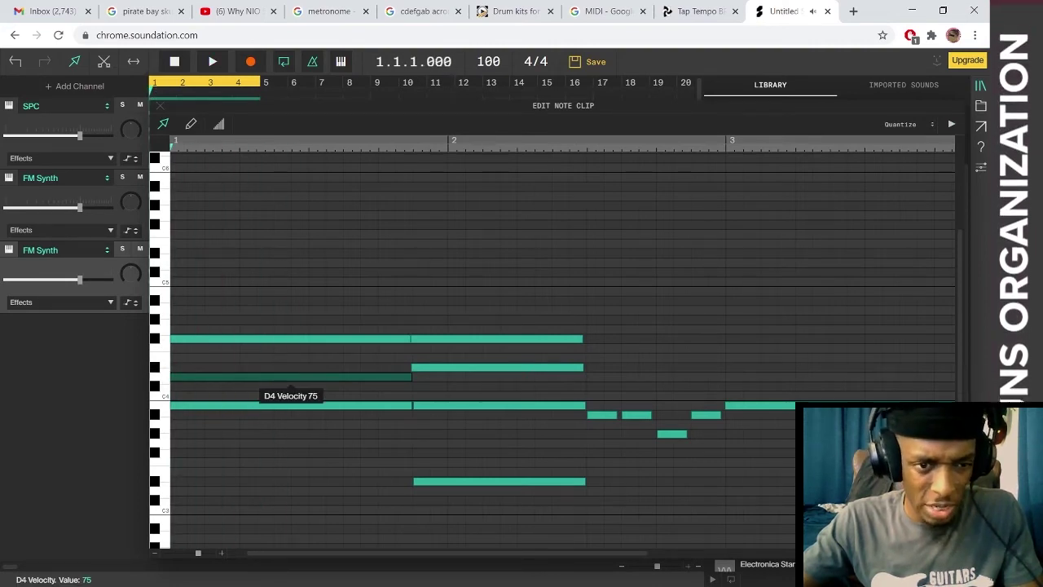
drag(285, 376, 285, 367)
- Lower the opening chord's F#4 note to F4, add an A#4 note on top, and check playback
key(space)
key(space)
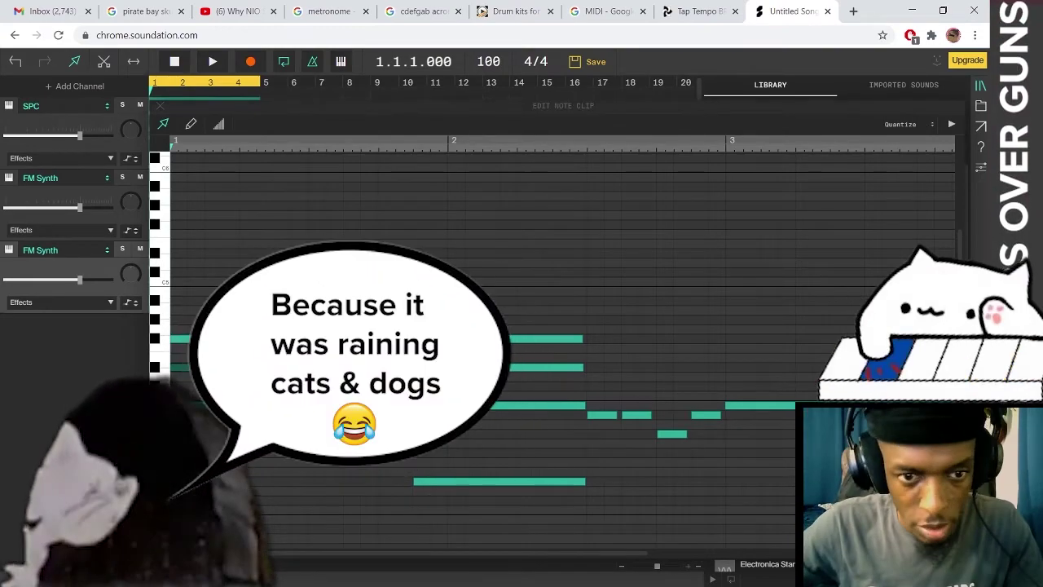
key(space)
key(space)
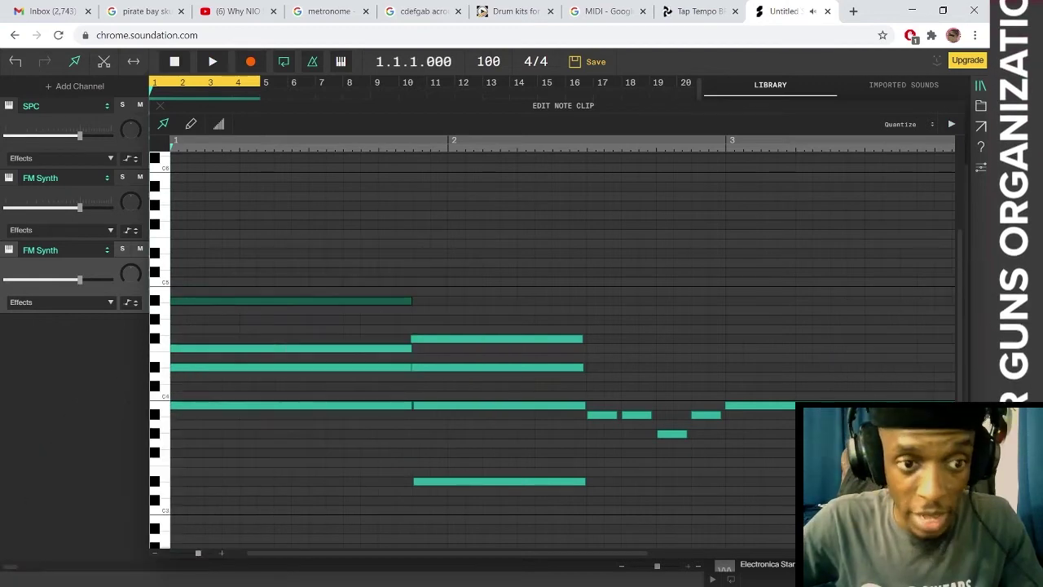
key(space)
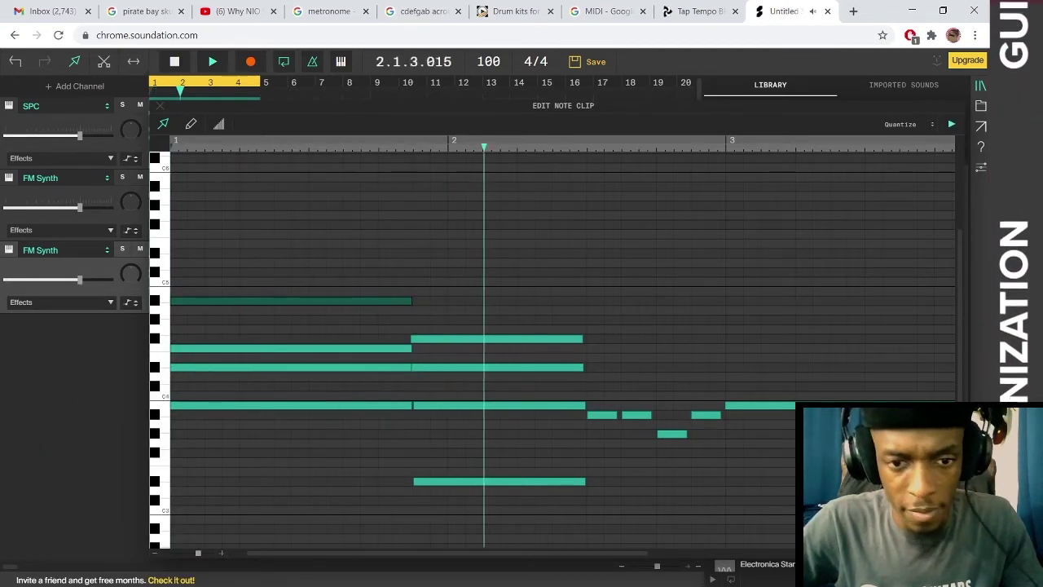
key(space)
- Revoice the second chord by raising F#4 to A#4, adding F4 and lowering B3 to A#3, and play it back
click(515, 310)
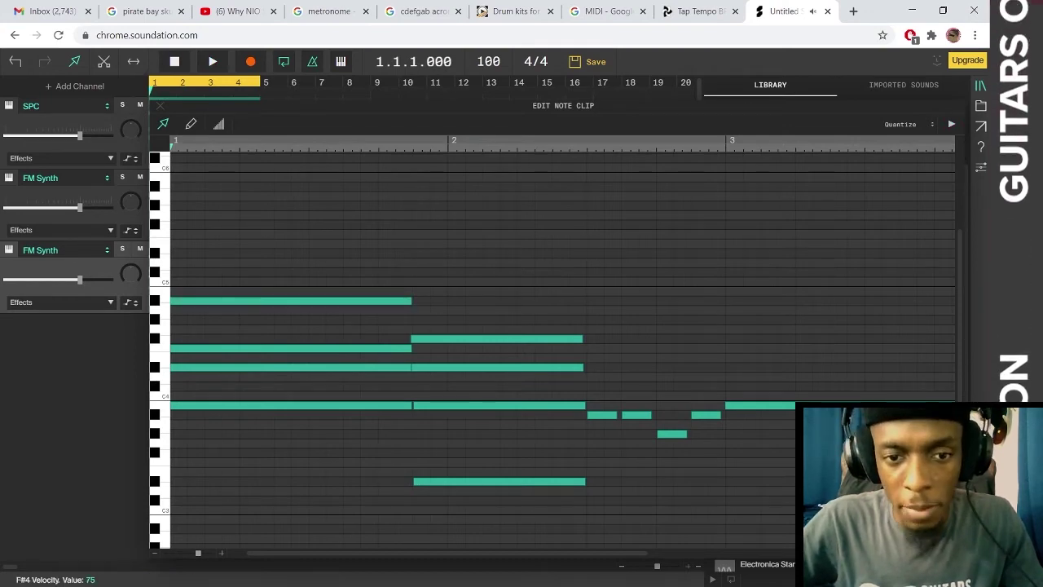
drag(496, 338, 496, 301)
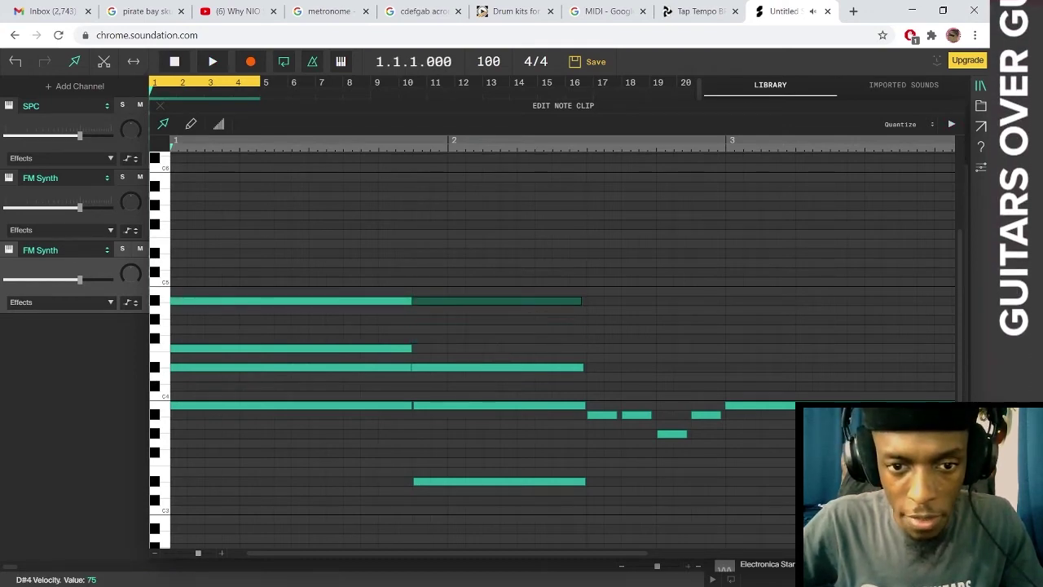
drag(496, 366, 496, 348)
mouse_move(496, 405)
mouse_down()
mouse_move(497, 367)
mouse_move(496, 415)
mouse_up()
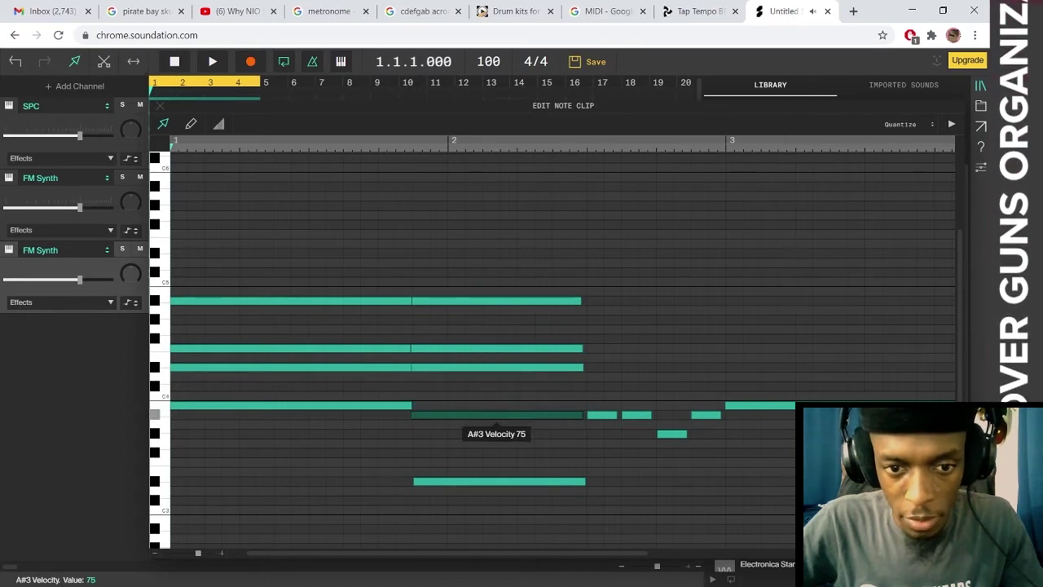
key(space)
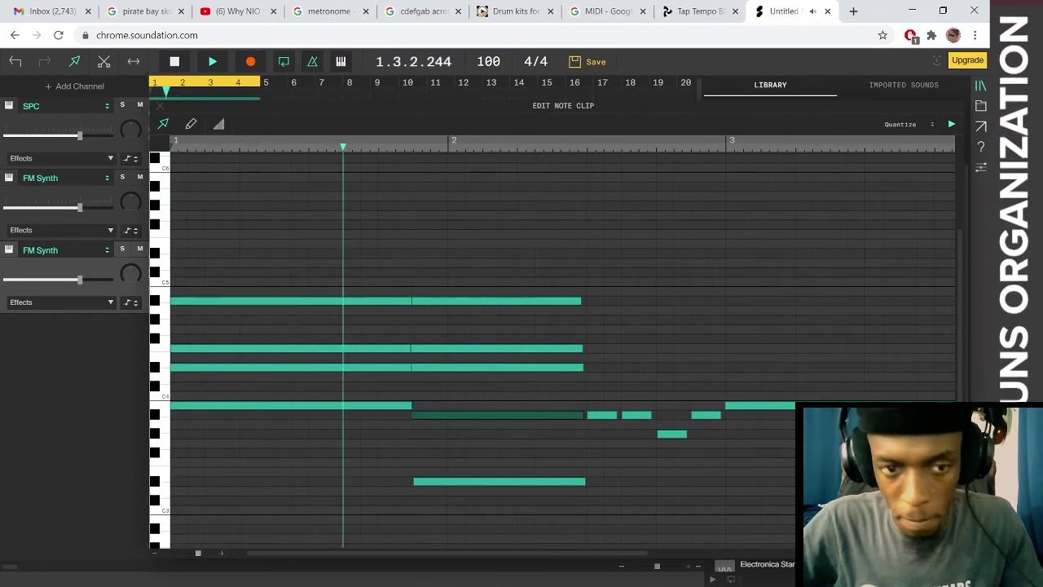
key(space)
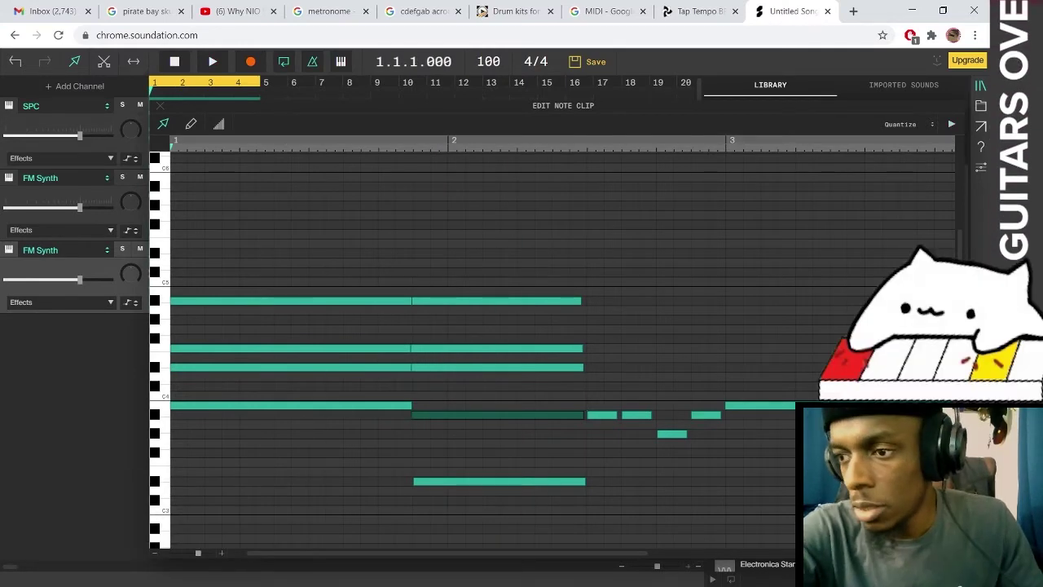
- Raise all notes in the clip by one octave and check playback
key(ctrl+a)
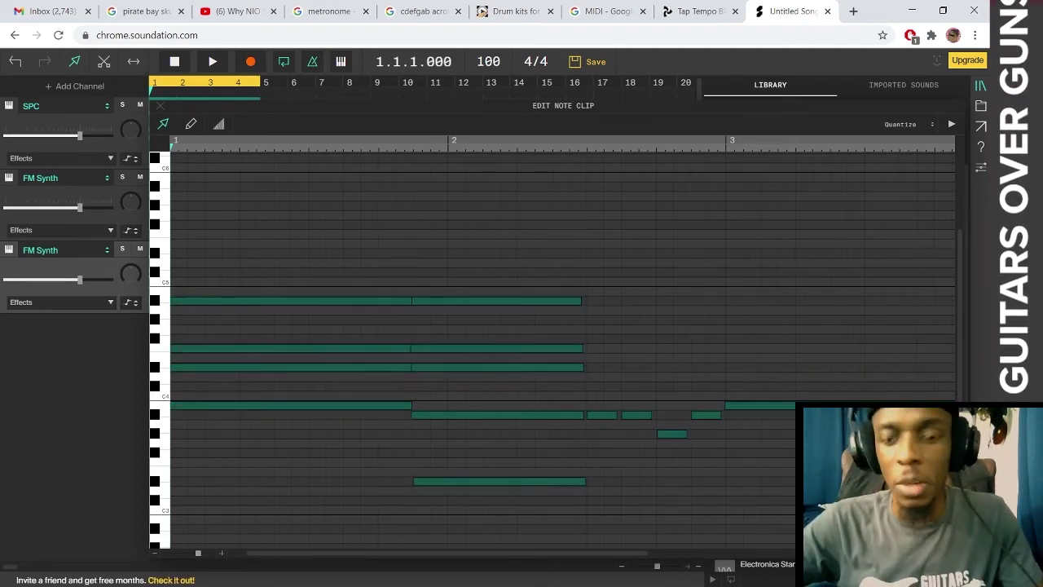
scroll(562, 342, down, 3)
key(space)
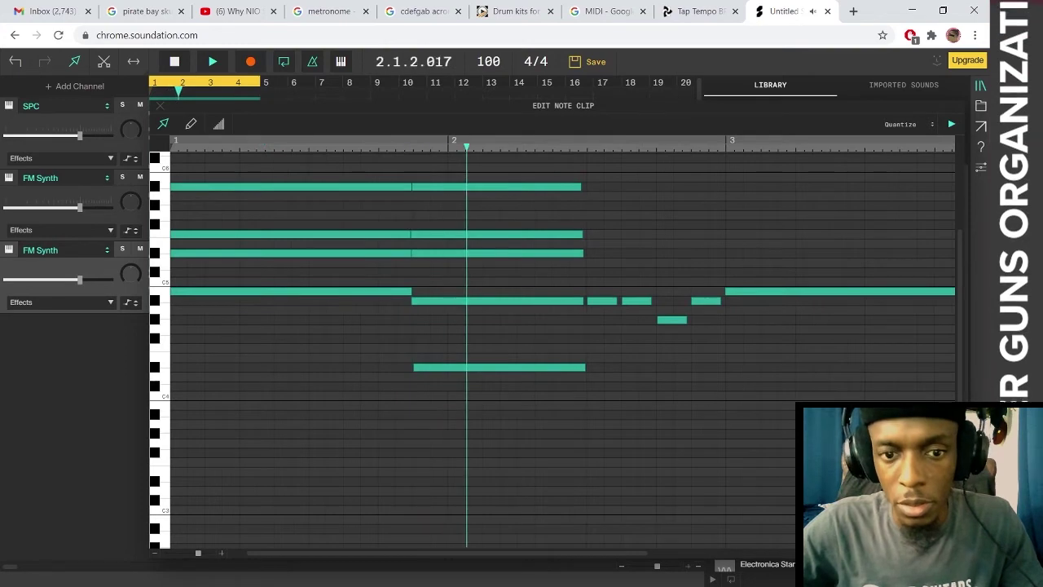
scroll(562, 342, up, 2)
key(space)
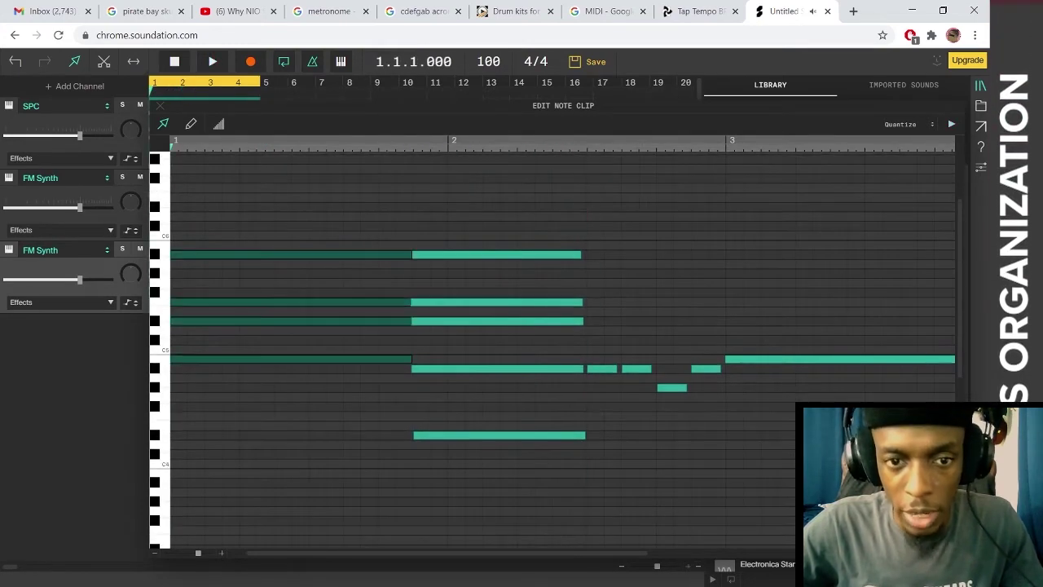
- Move the second chord's upper four notes out of the way and slightly shorten the four opening chord notes
drag(439, 222, 476, 383)
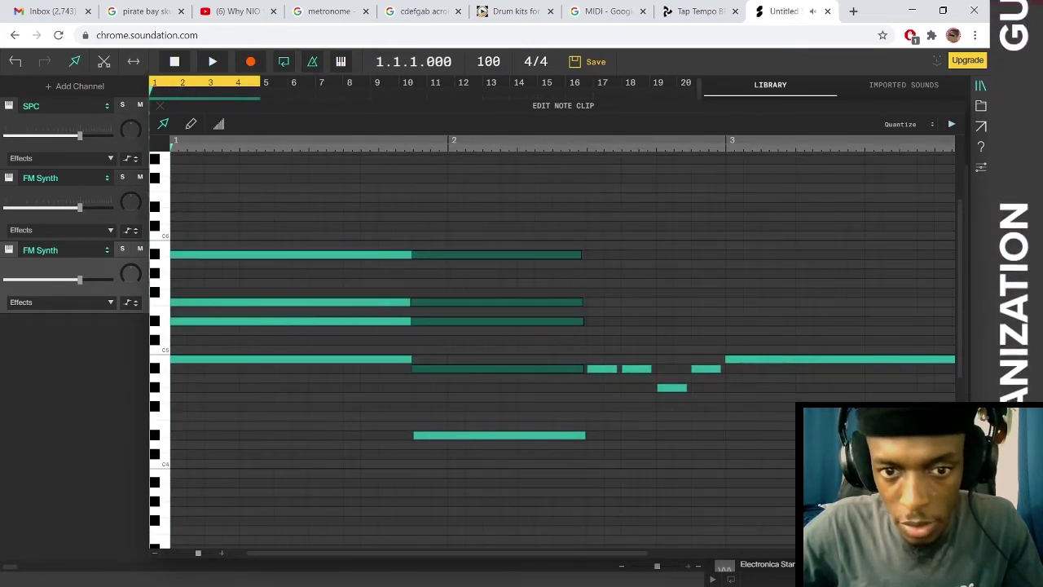
drag(497, 254, 603, 189)
drag(436, 237, 366, 375)
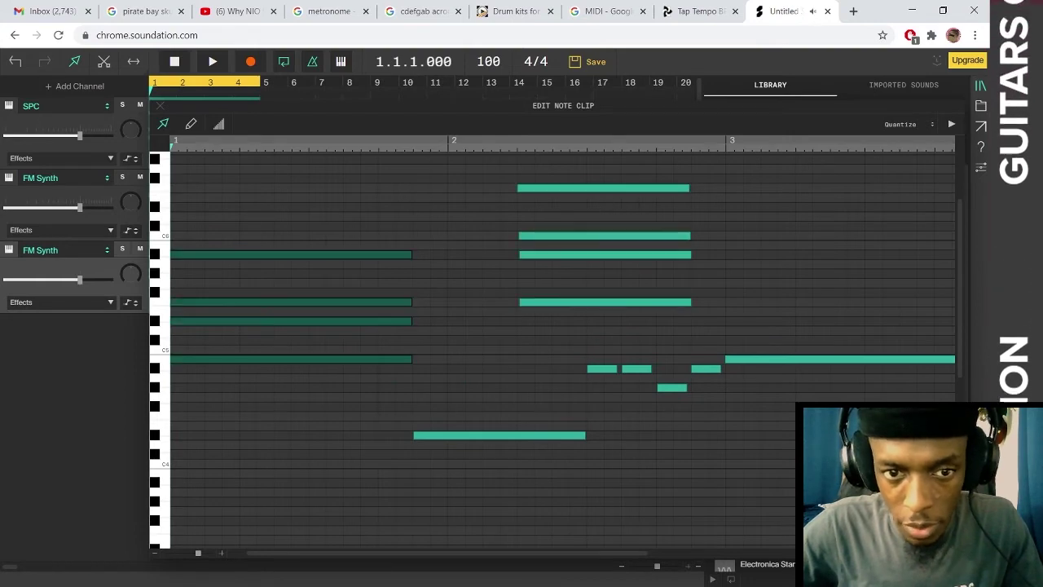
drag(412, 255, 409, 255)
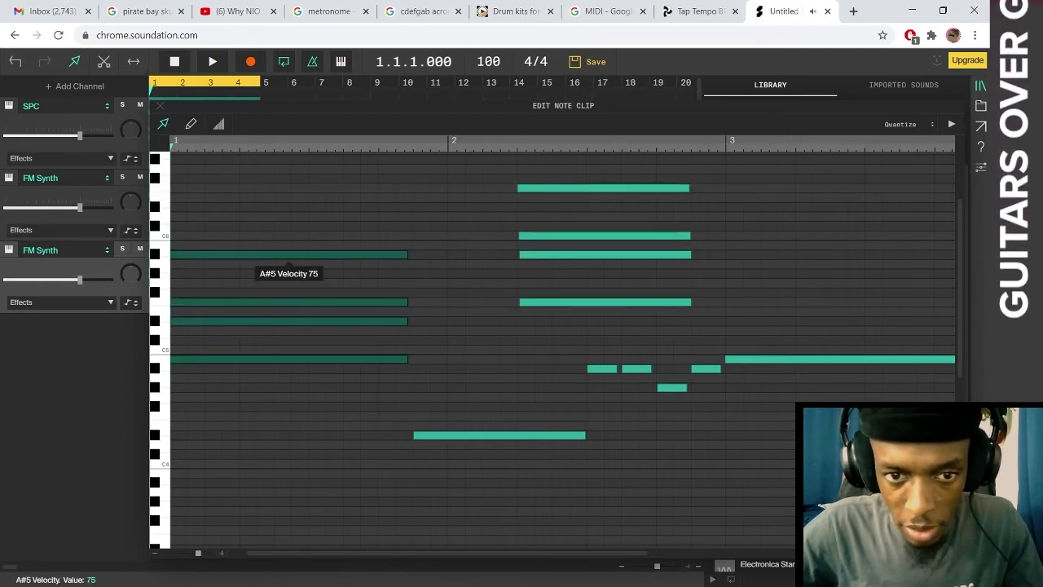
- Move the second chord's notes back behind the opening chord, leaving a small gap, and check playback
drag(605, 303, 472, 235)
key(space)
click(497, 377)
key(space)
key(Down)
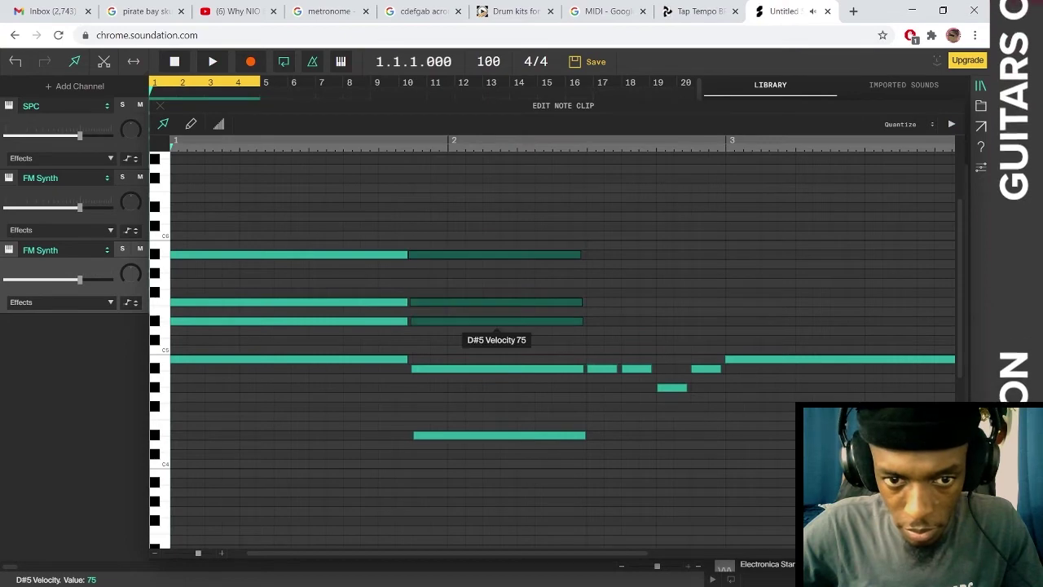
key(space)
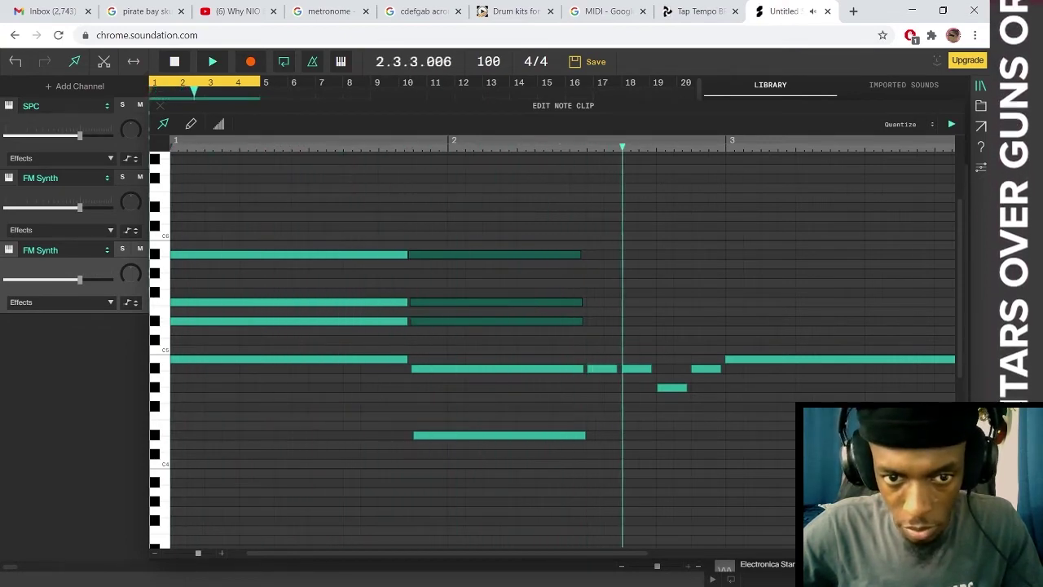
key(space)
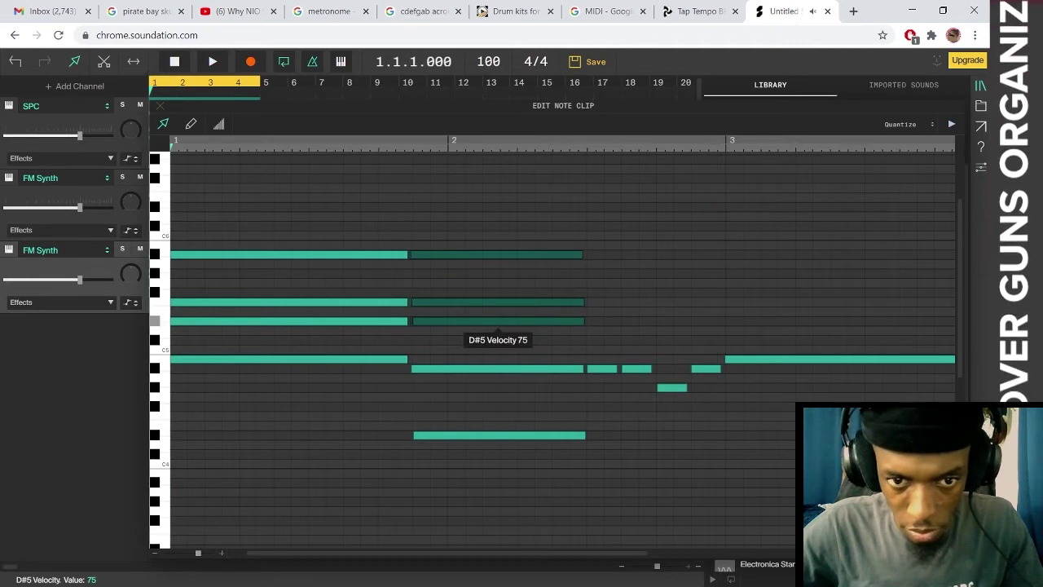
- Delete the four short notes in bar 2 and extend the second chord's notes to the start of bar 3
drag(711, 404, 599, 363)
key(Delete)
drag(544, 466, 495, 180)
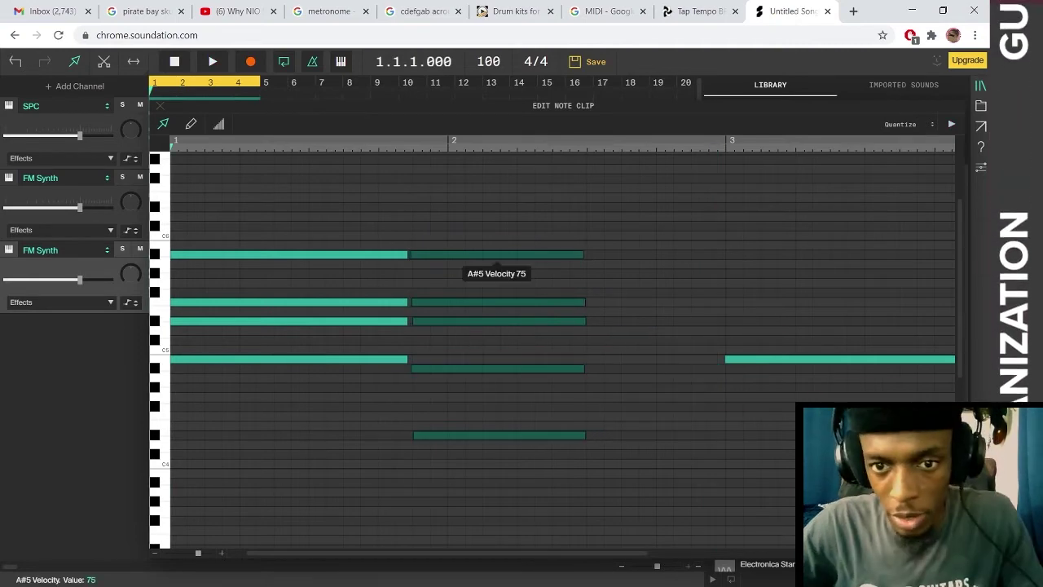
drag(581, 255, 721, 255)
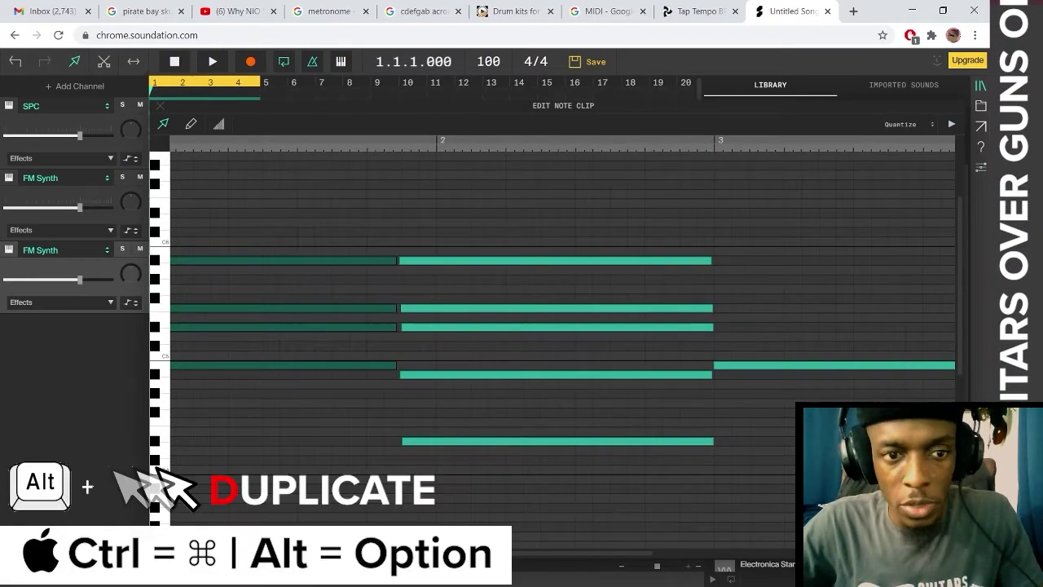
- Duplicate the opening chord at the start of bar 3 and delete the long D#4 note that follows it
drag(286, 308, 841, 308)
click(761, 386)
scroll(563, 375, right, 4)
click(679, 441)
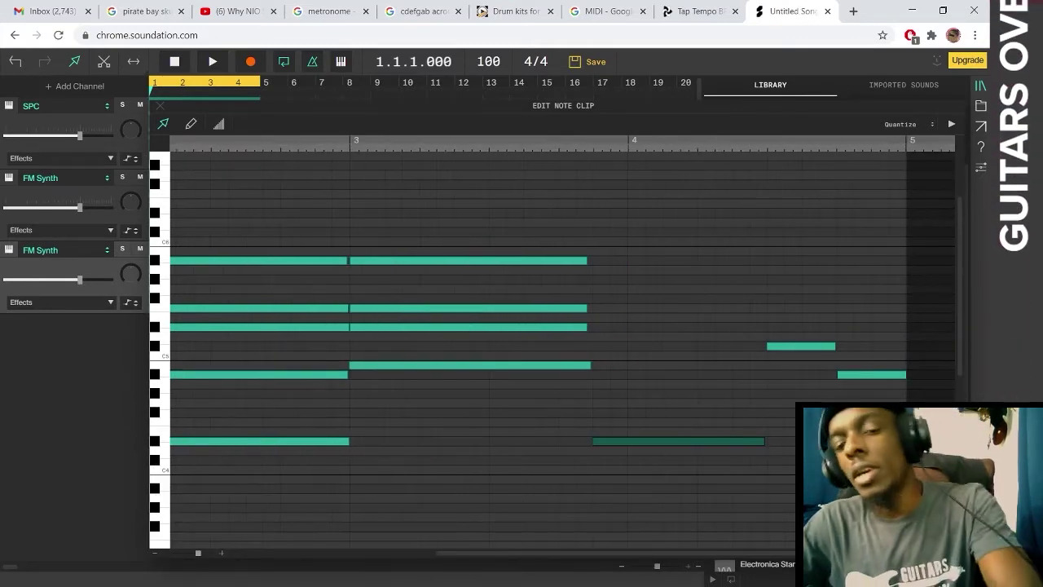
key(Delete)
- Copy the five-note second chord, shortened, to the upbeat before bar 4, directly after the bar 3 chord
drag(304, 491, 304, 234)
drag(289, 375, 708, 507)
drag(766, 393, 692, 261)
scroll(677, 358, left, 4)
scroll(676, 358, right, 4)
drag(676, 374, 662, 375)
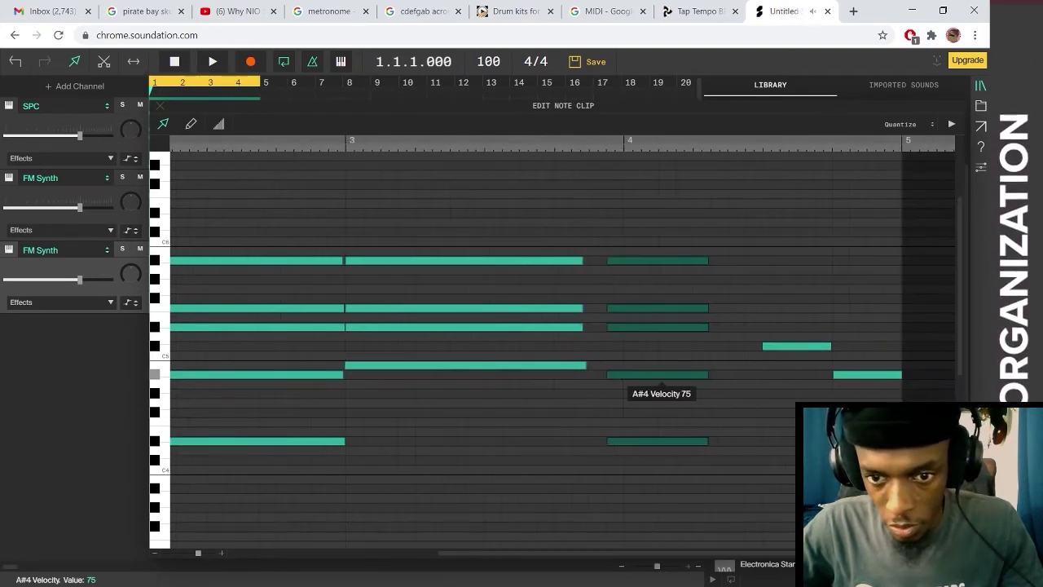
key(ctrl+z)
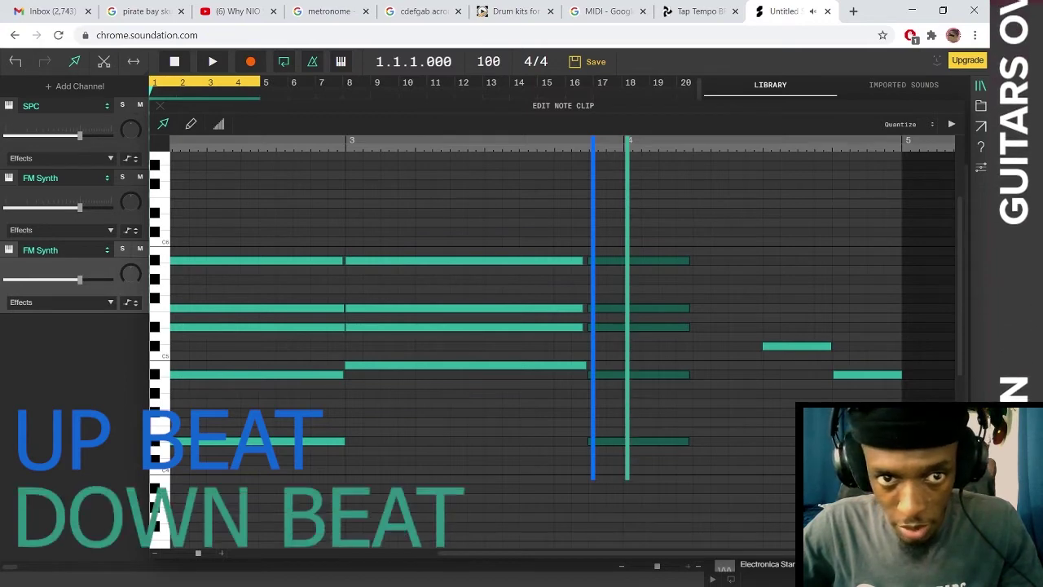
- Extend the copied chord's notes to the start of the short C#5 note in bar 4 and play it back
scroll(563, 350, left, 2)
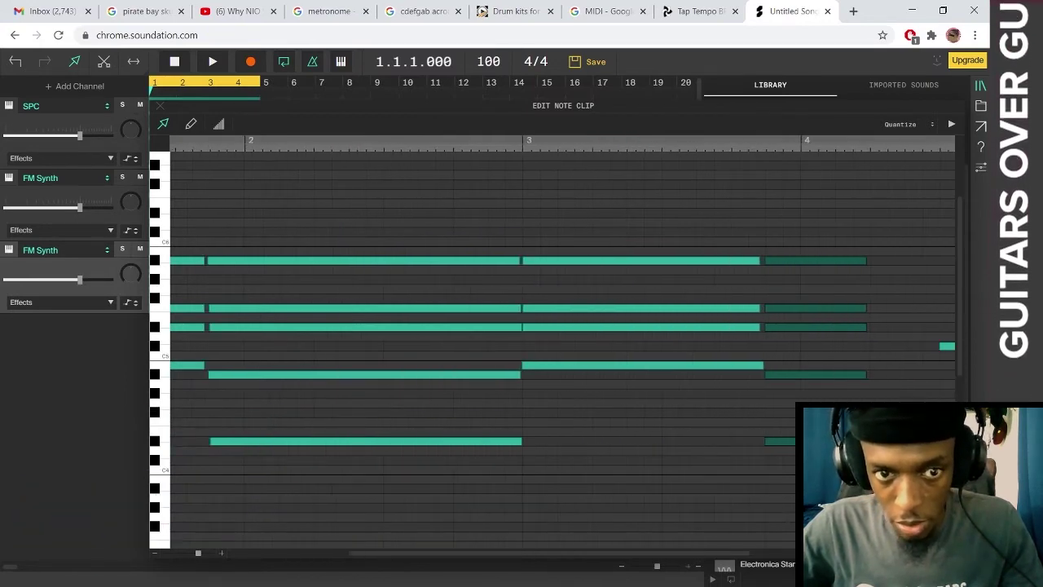
scroll(562, 342, right, 3)
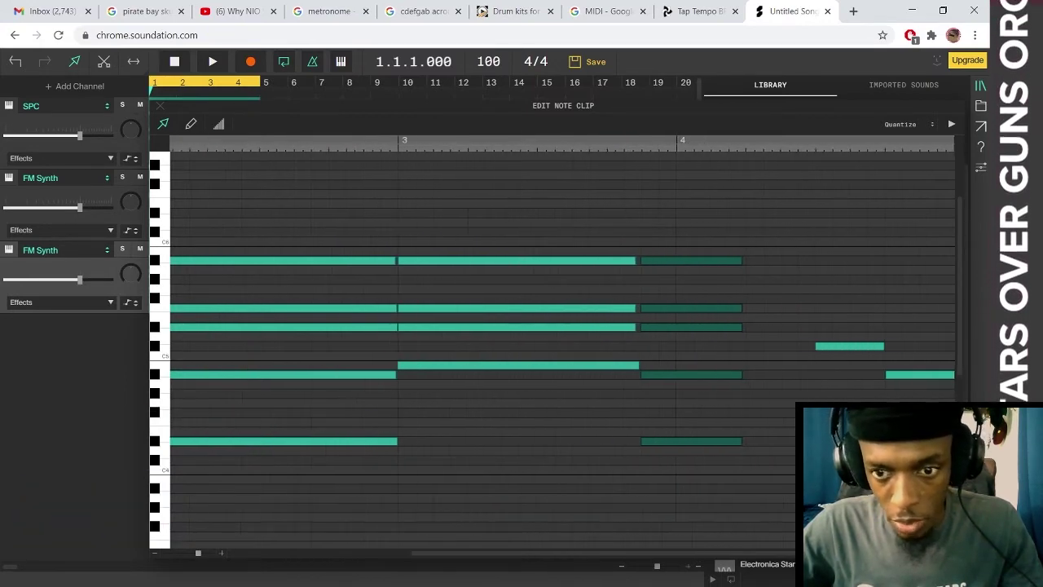
drag(616, 223, 624, 494)
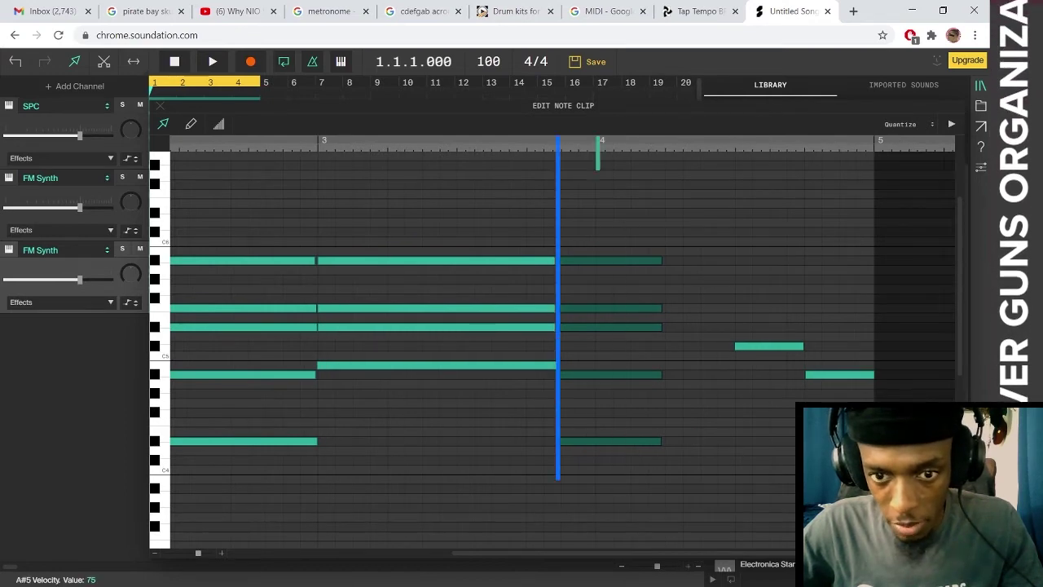
drag(662, 261, 727, 261)
key(space)
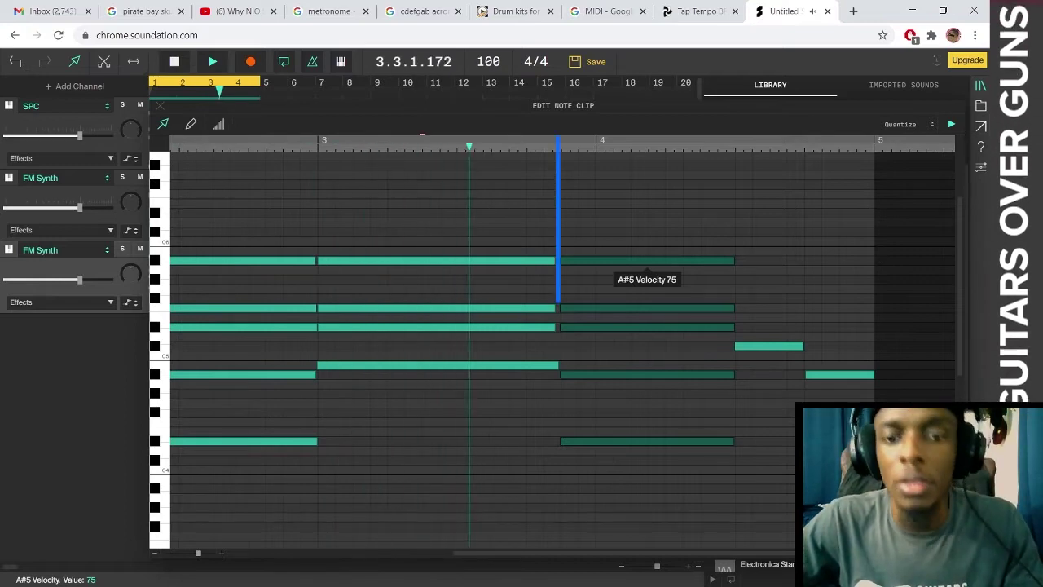
key(space)
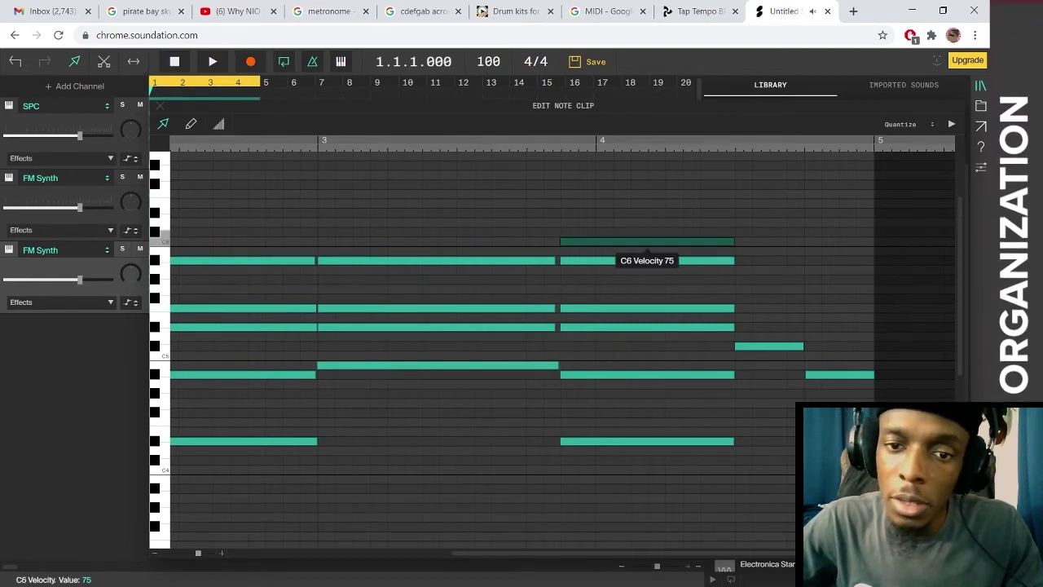
- Add a C#6 note to the last chord, delete its A#4 and D#4 notes, and check playback
click(648, 232)
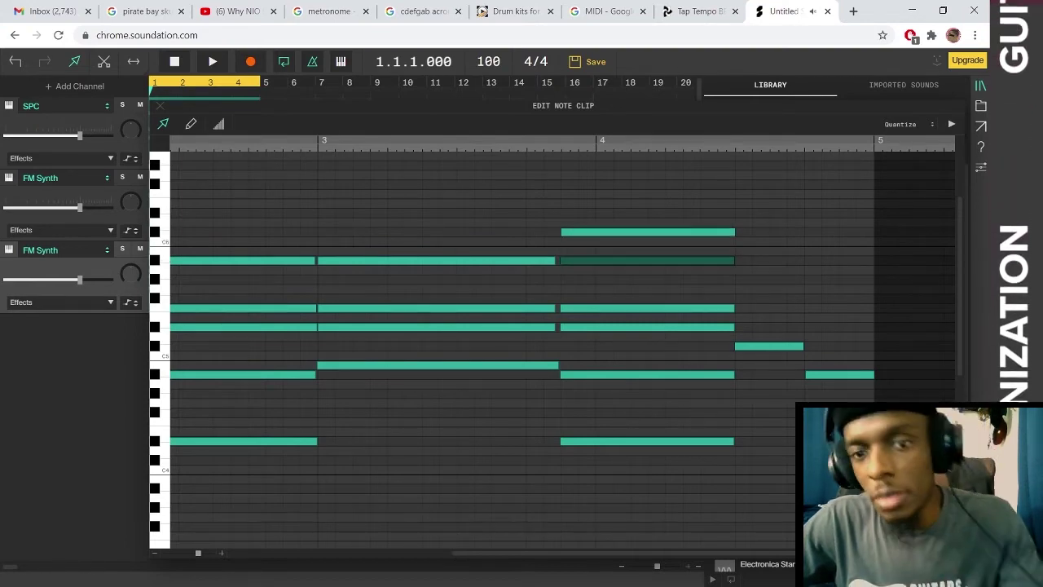
drag(595, 349, 617, 471)
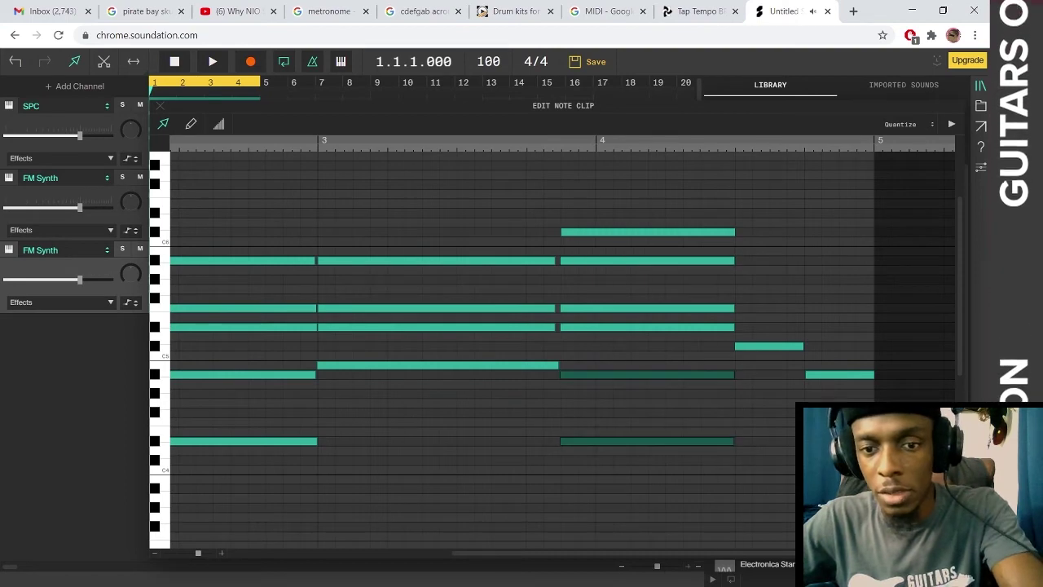
key(Delete)
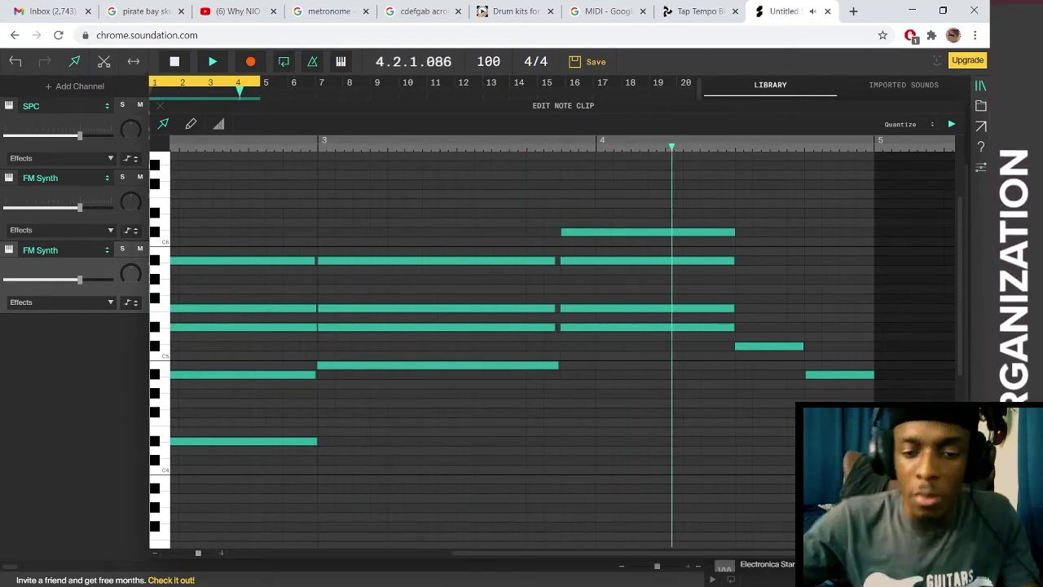
key(space)
scroll(562, 350, right, 7)
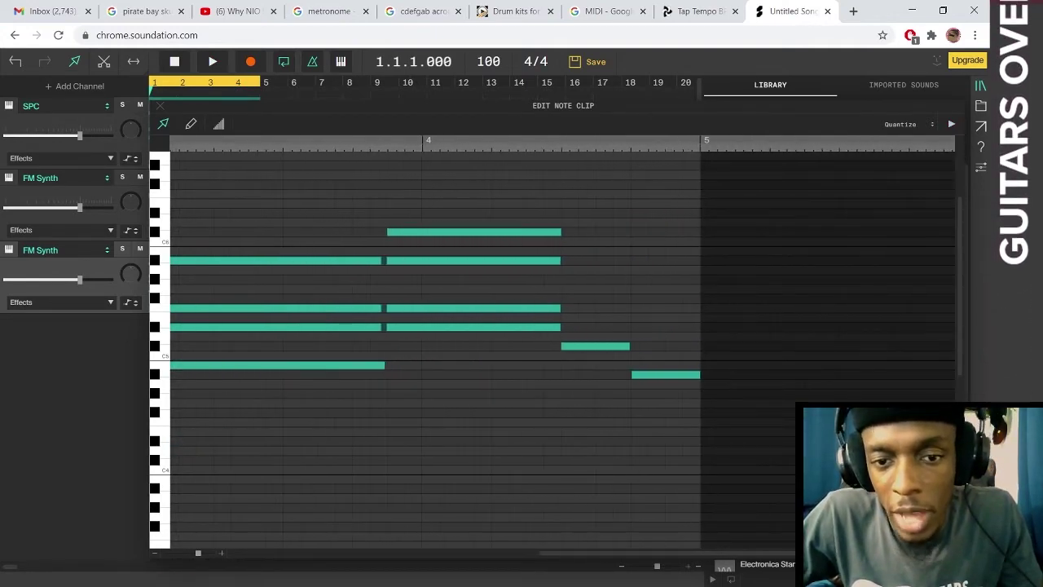
drag(498, 362, 518, 213)
key(ctrl+d)
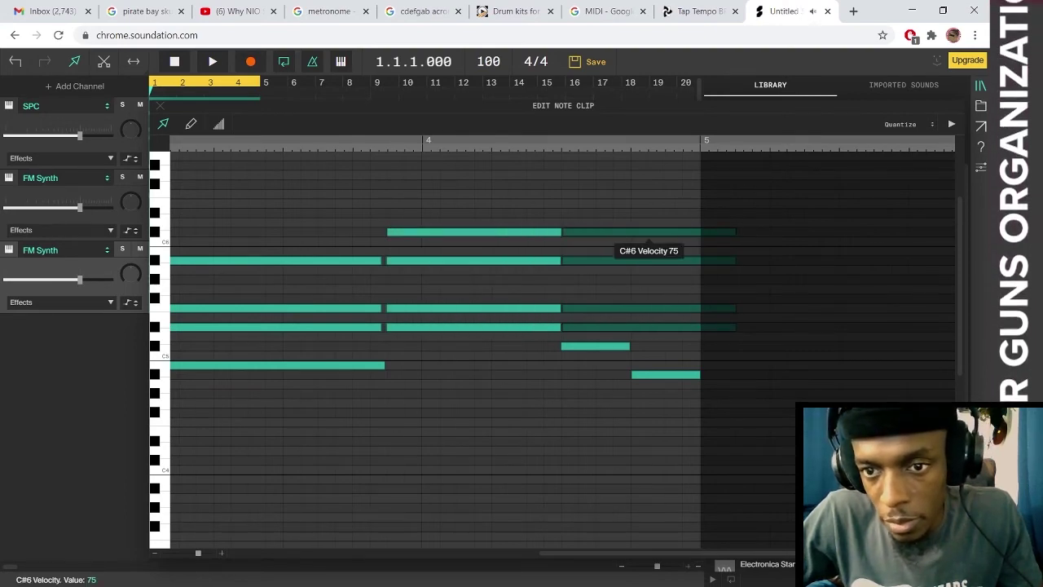
key(Delete)
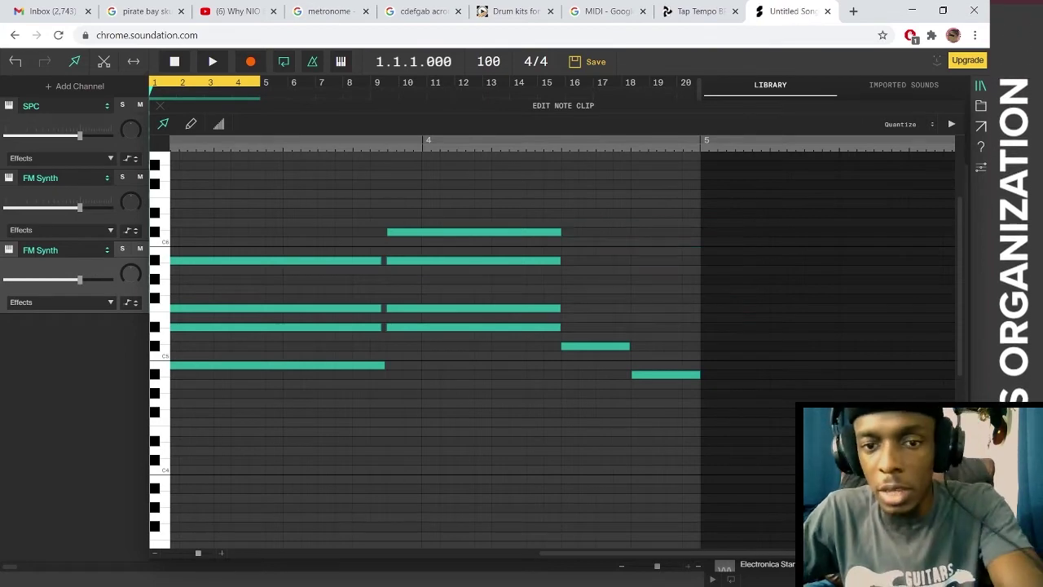
- Copy the last chord to beat 3 of bar 4, shortened to end near bar 5, and end the original chord just before the copy
drag(445, 209, 519, 355)
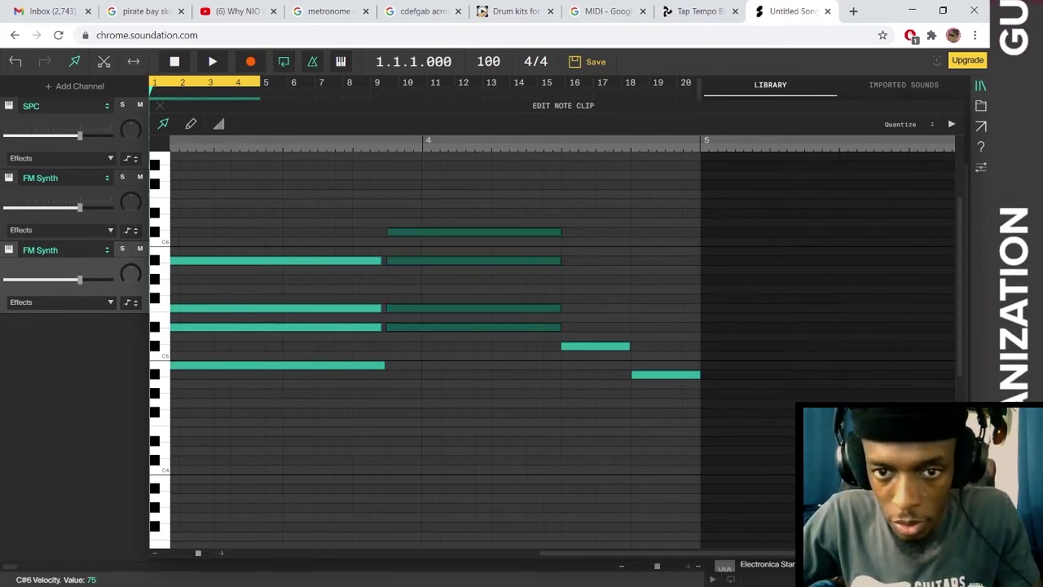
drag(559, 308, 490, 308)
drag(440, 260, 696, 260)
drag(520, 199, 445, 370)
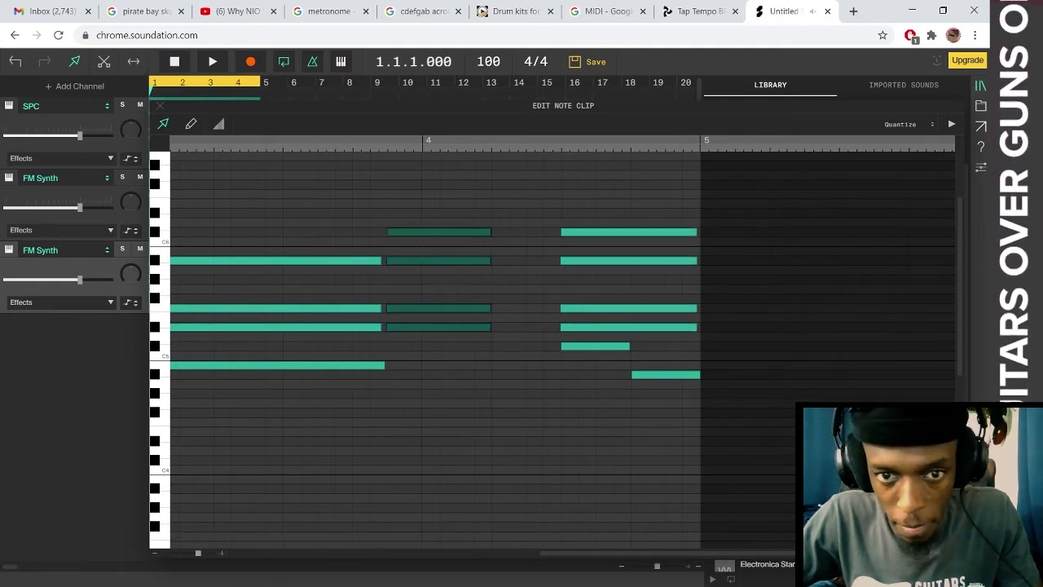
drag(491, 260, 555, 260)
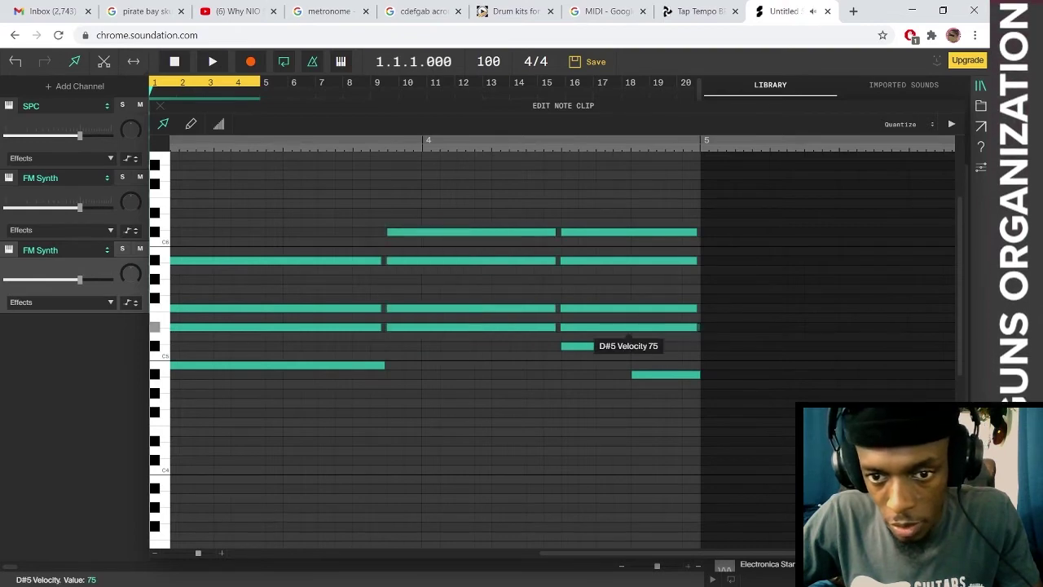
- Give beat 4 of bar 4 its own D#5, F5 and A#5 notes, shortening the C#6 to beat 3 and deleting the long A#5
double_click(698, 308)
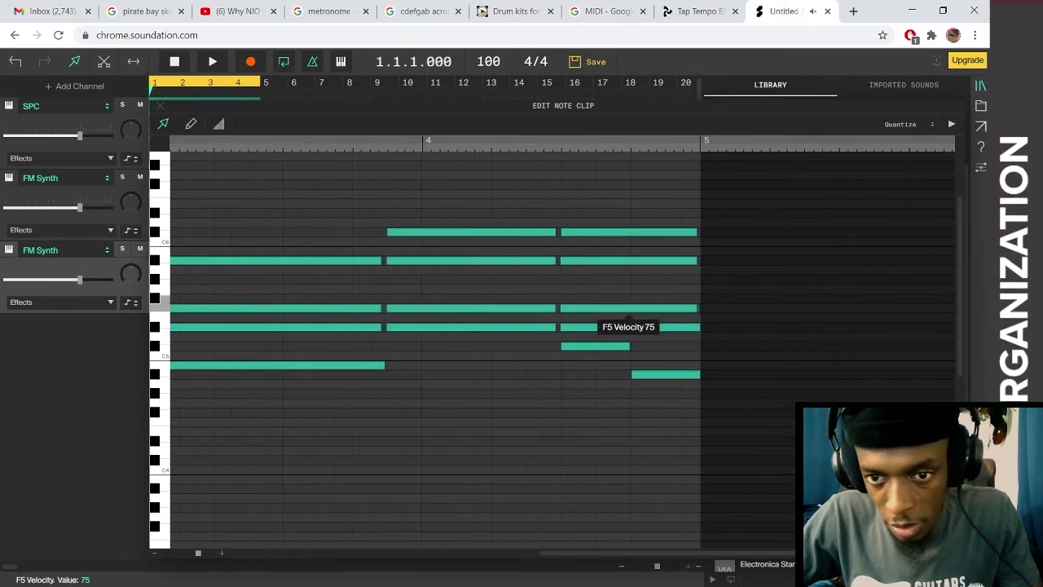
double_click(668, 308)
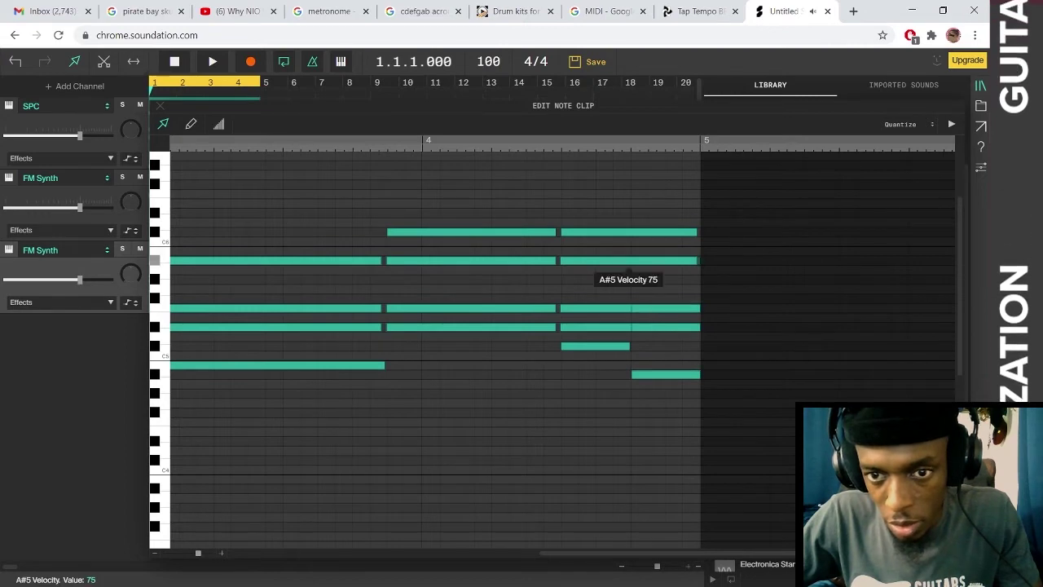
click(652, 260)
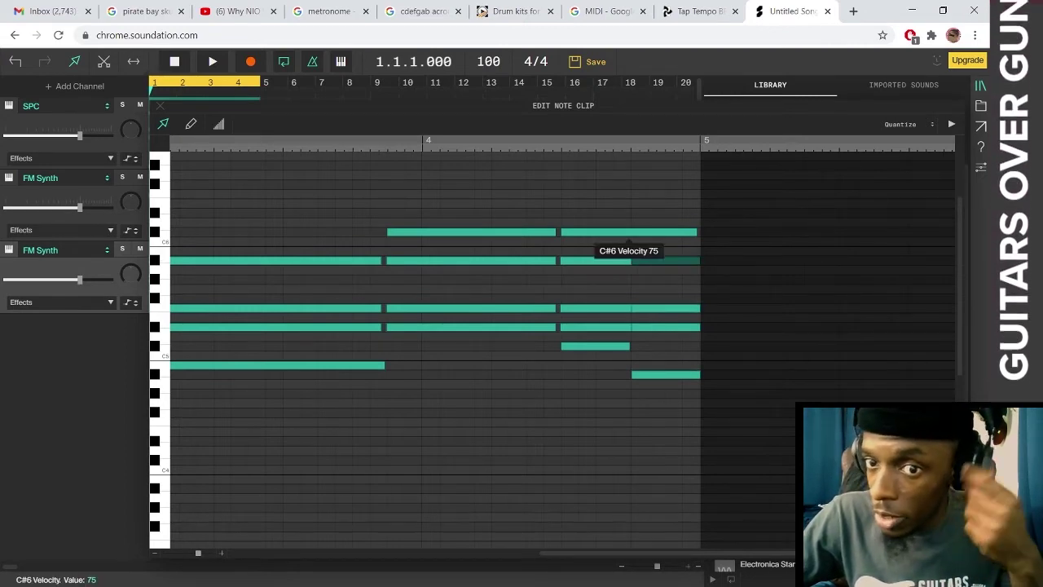
drag(695, 233, 603, 269)
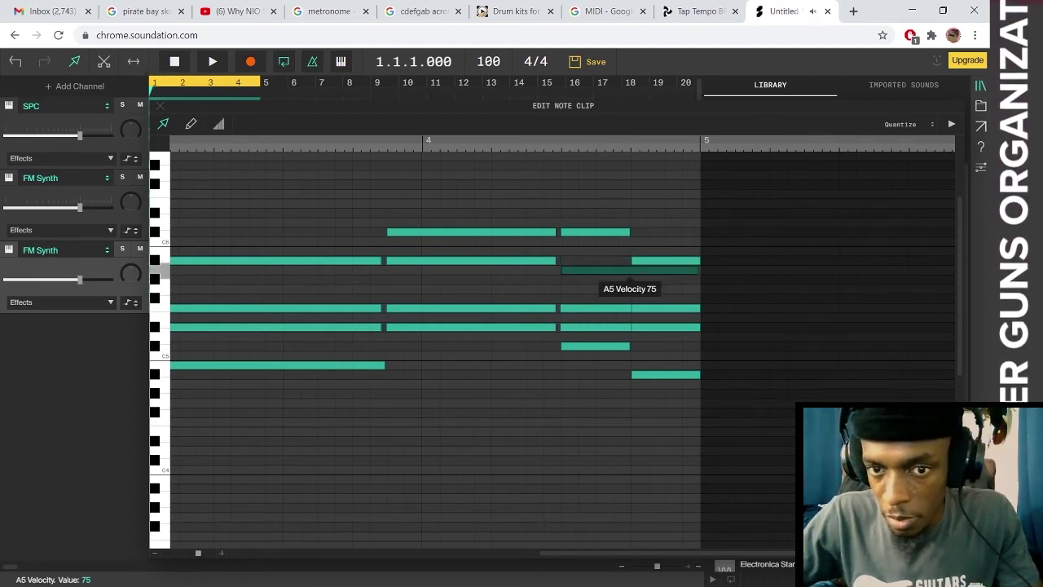
key(Delete)
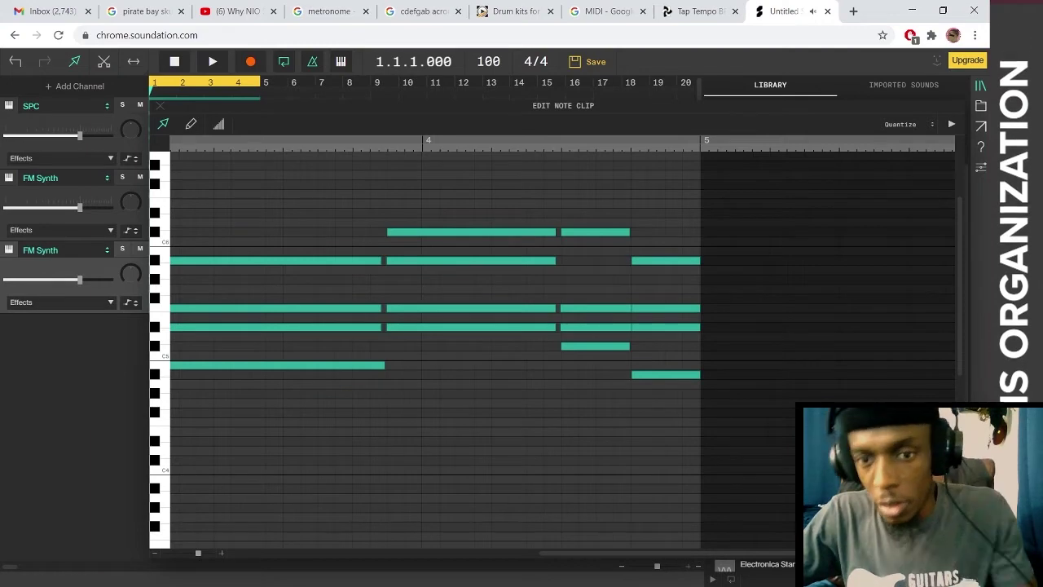
- Rebuild the beat 3 chord in bar 4 with one-beat A#5, D#5 and F5 notes replacing the long ones, and delete its C#5
double_click(576, 261)
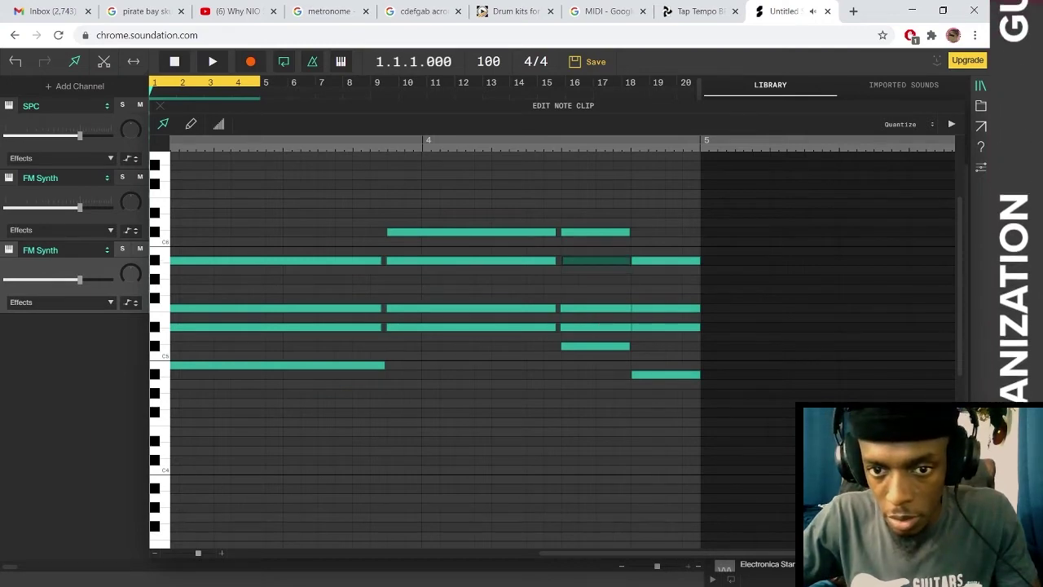
drag(597, 297, 594, 340)
key(Delete)
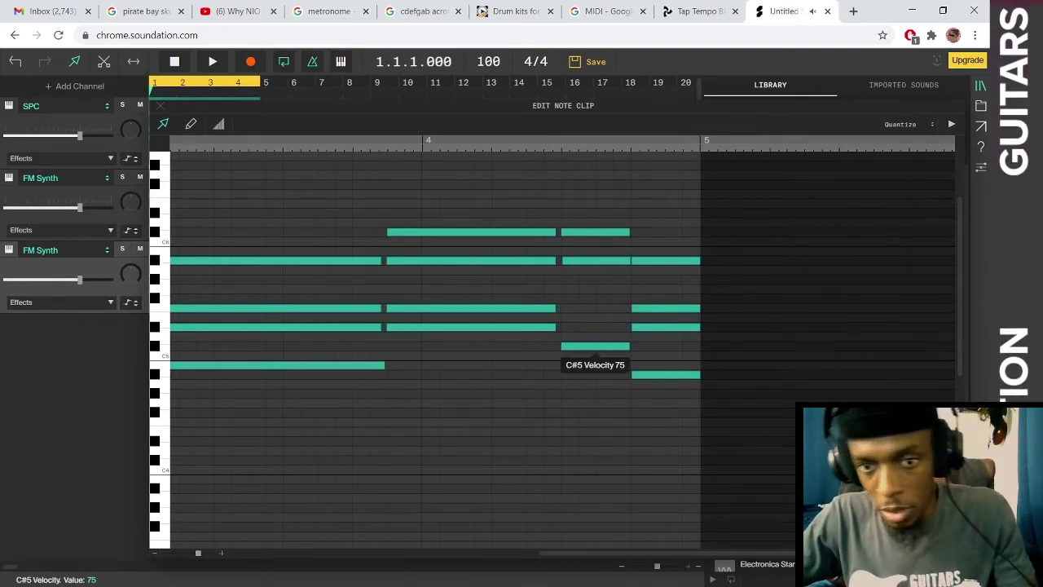
double_click(595, 327)
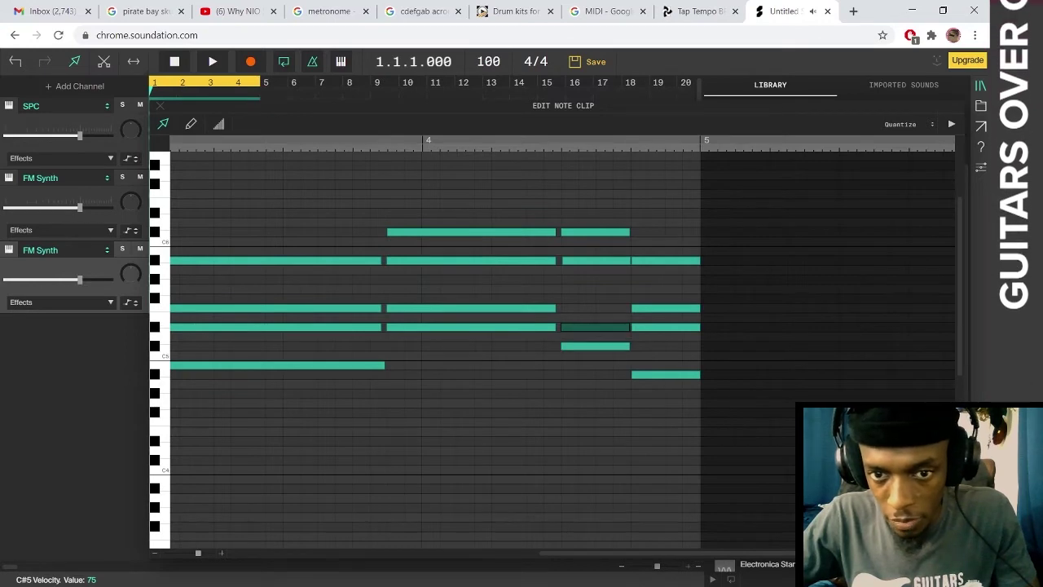
drag(595, 327, 596, 309)
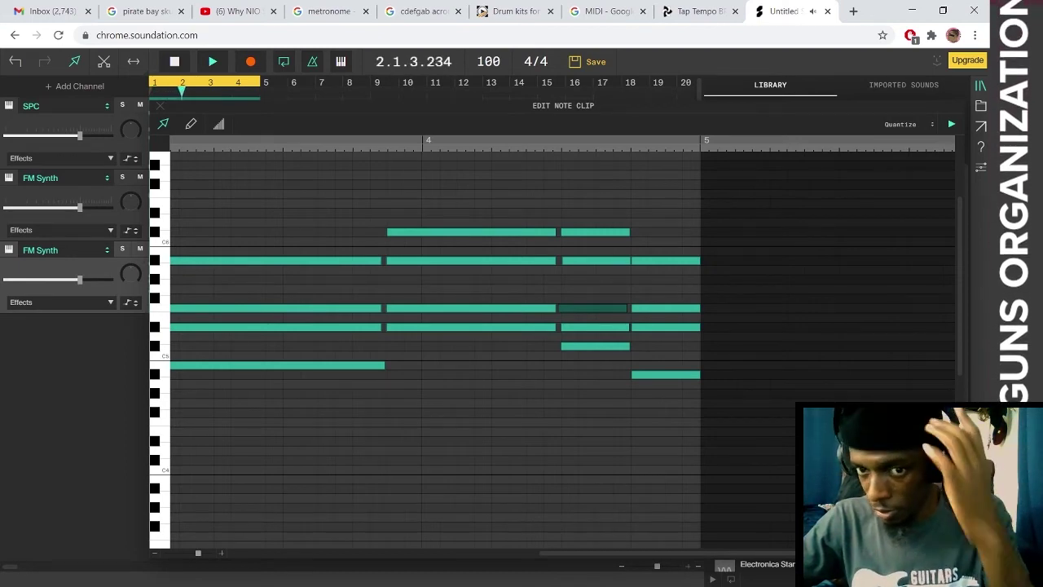
click(596, 347)
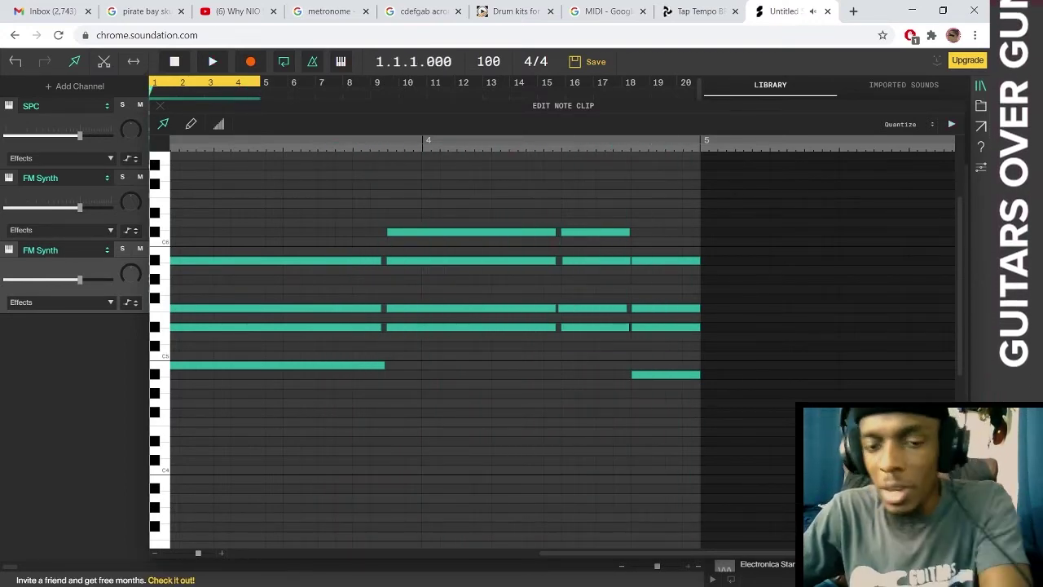
- Try raising the F5 on beat 3 of bar 4 to G#5 and compare playback from bar 3
drag(592, 308, 596, 279)
click(205, 85)
key(space)
click(205, 85)
key(space)
mouse_move(665, 308)
mouse_down()
mouse_move(665, 290)
mouse_move(665, 308)
mouse_up()
key(space)
key(space)
key(space)
key(space)
key(space)
drag(595, 280, 595, 308)
key(space)
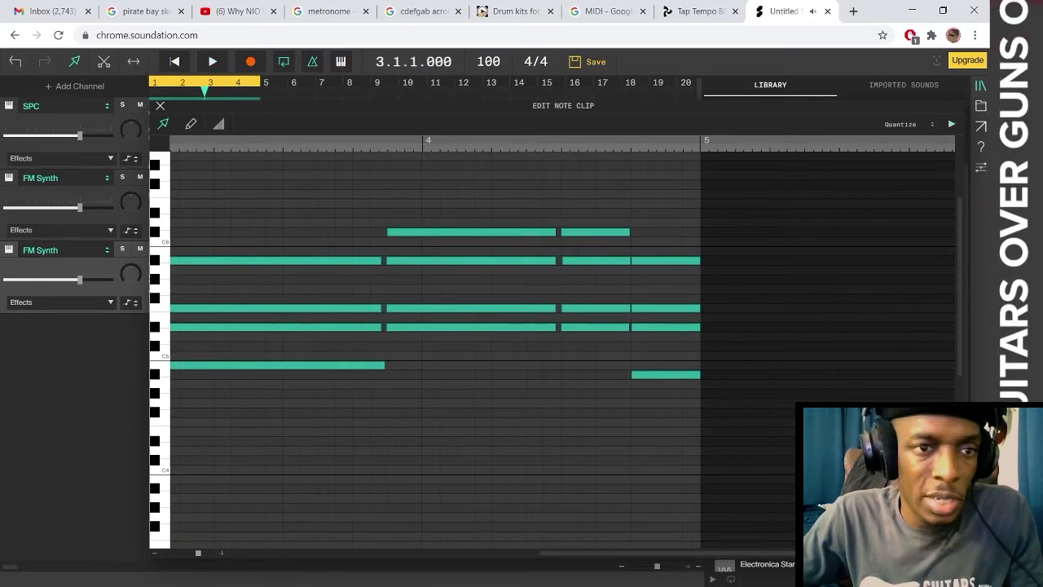
- Change the chord channel's instrument from FM Synth to Europa and listen to the progression with it
click(160, 106)
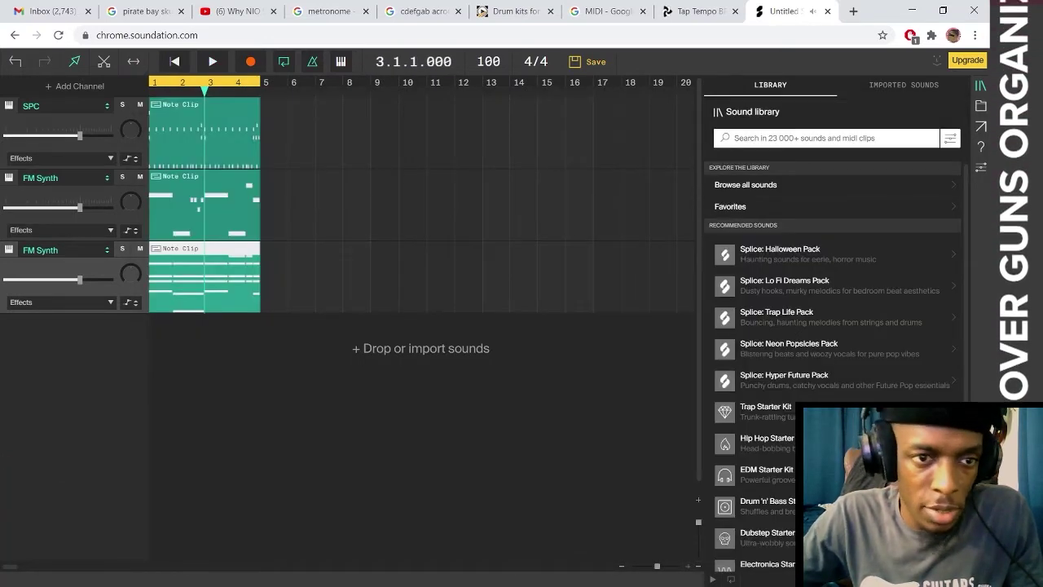
click(65, 250)
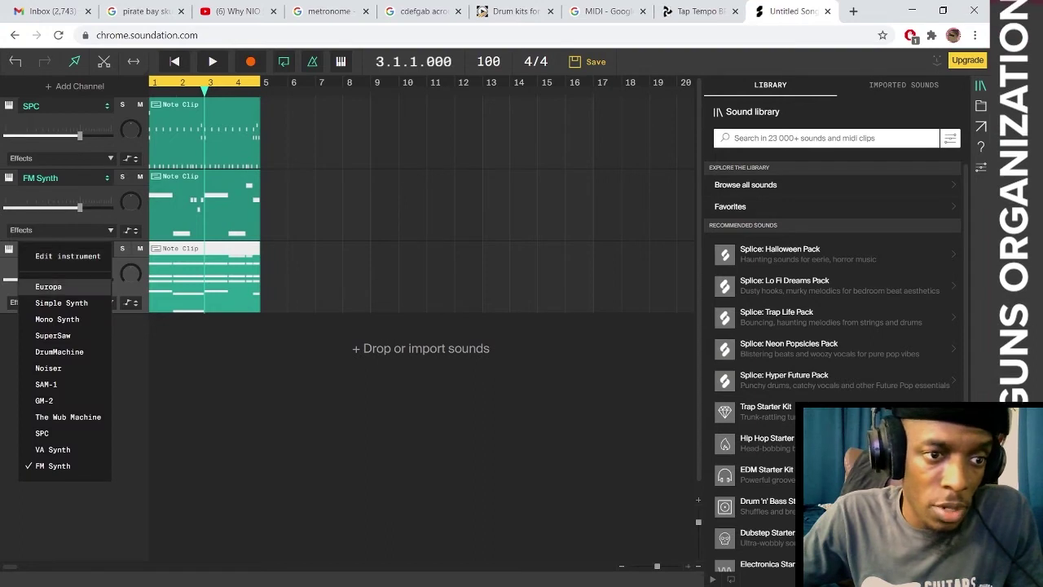
click(45, 287)
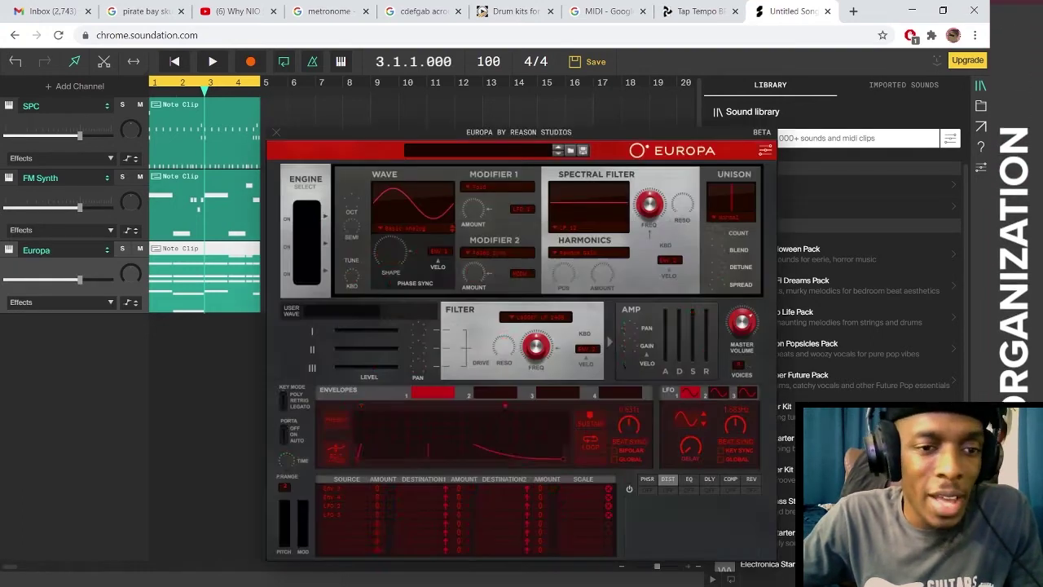
key(space)
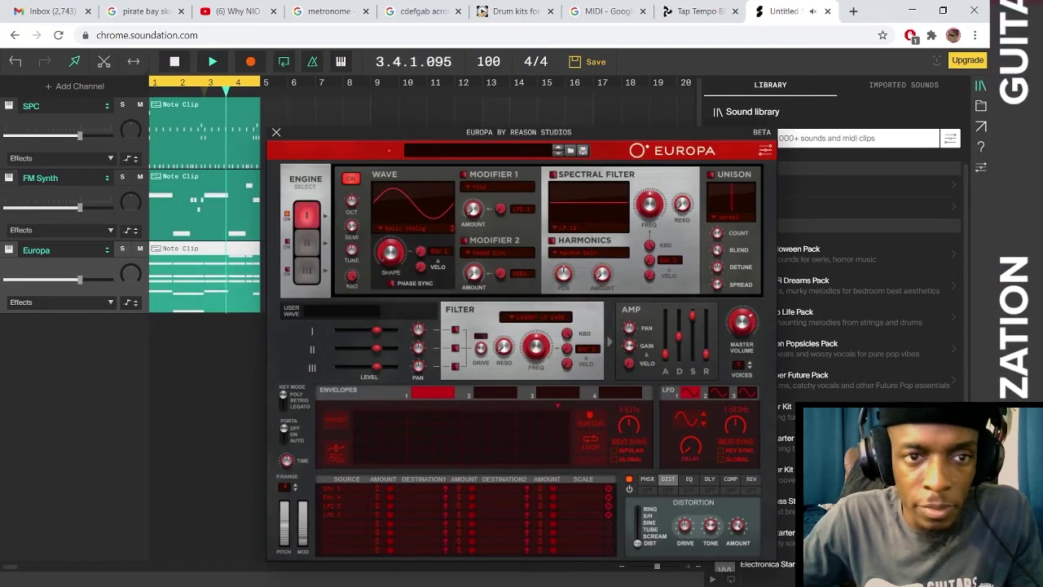
click(277, 132)
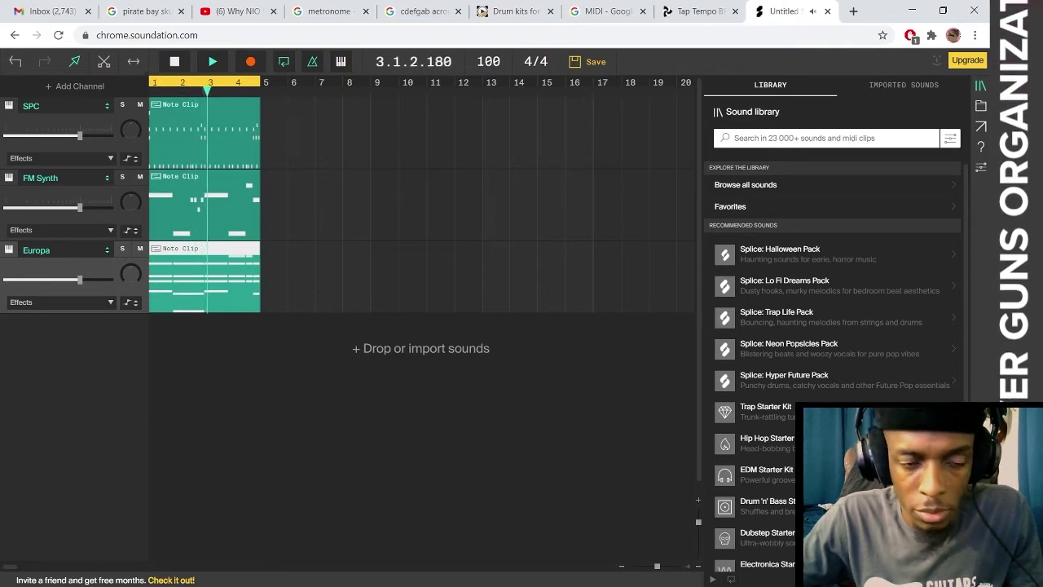
- Reopen the Europa note clip in an enlarged editor, end the bar 2 chord slightly before bar 3, and play it back
double_click(205, 281)
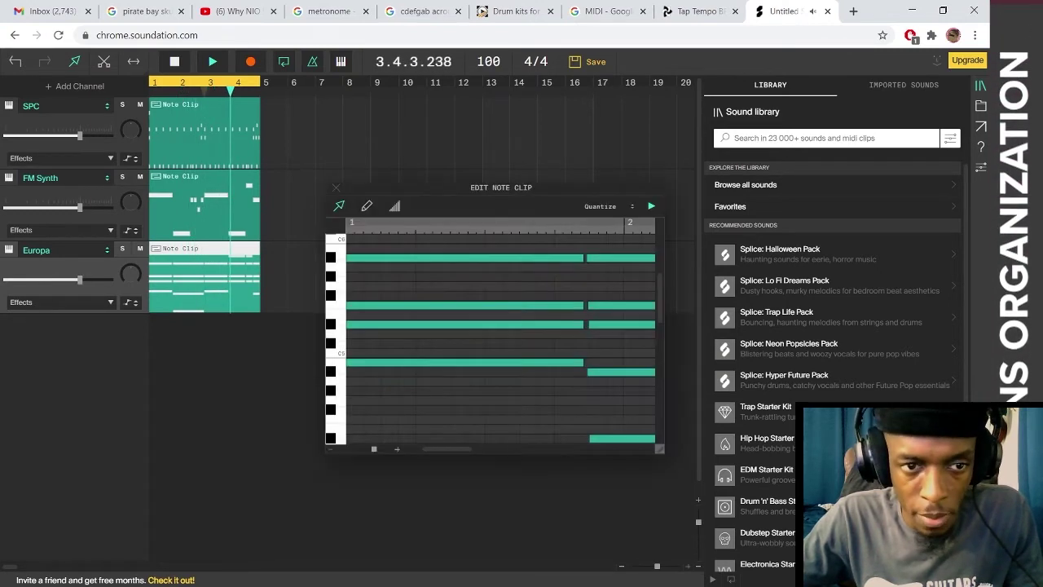
key(space)
drag(431, 189, 255, 89)
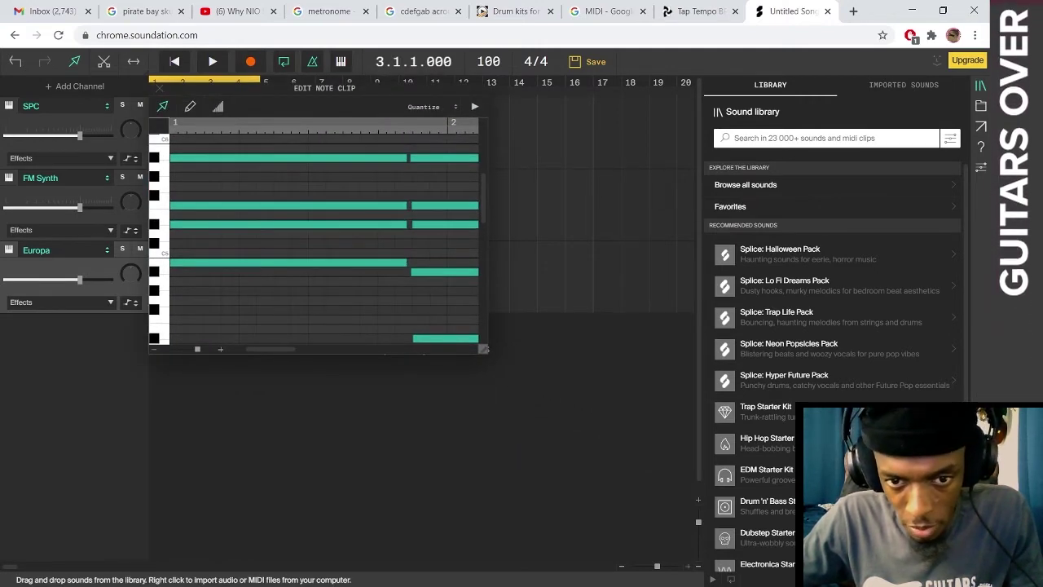
drag(484, 349, 940, 517)
scroll(571, 326, right, 3)
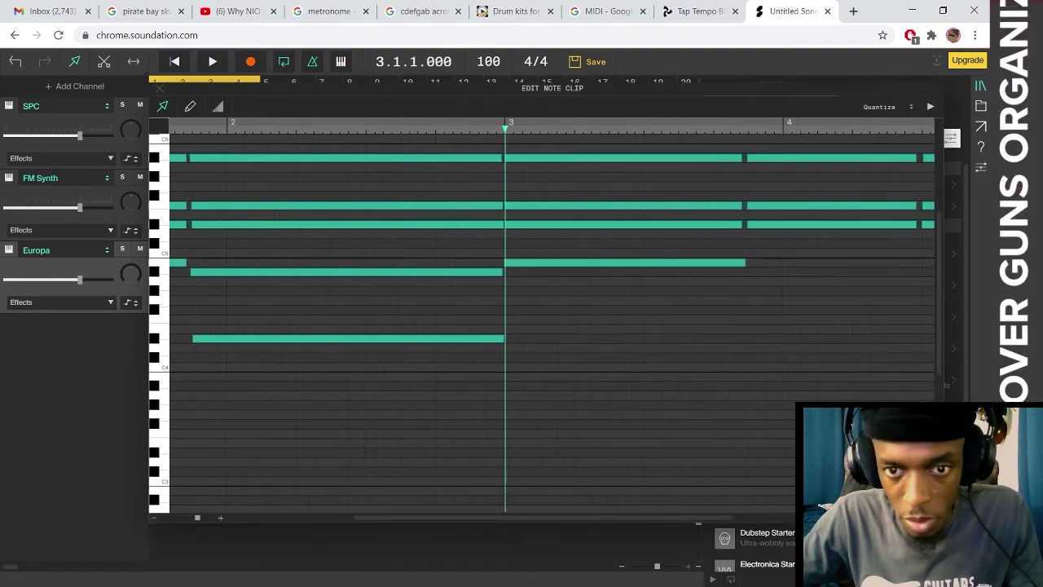
scroll(530, 285, up, 1)
drag(453, 201, 428, 431)
key(ctrl+z)
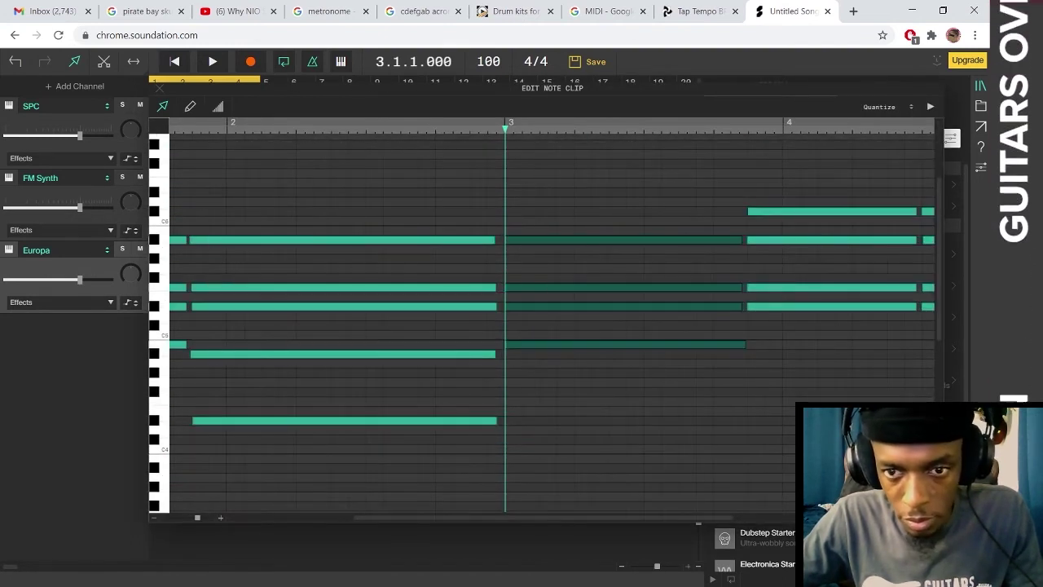
key(space)
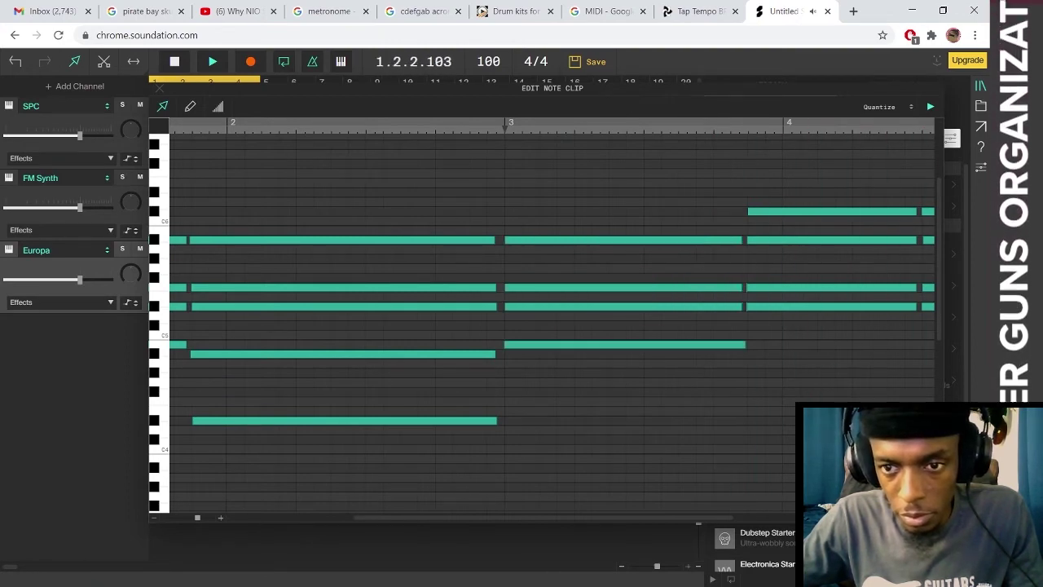
- Lower the A#5 to G#5 in the last three chords leading up to bar 5 and check playback
drag(803, 240, 803, 259)
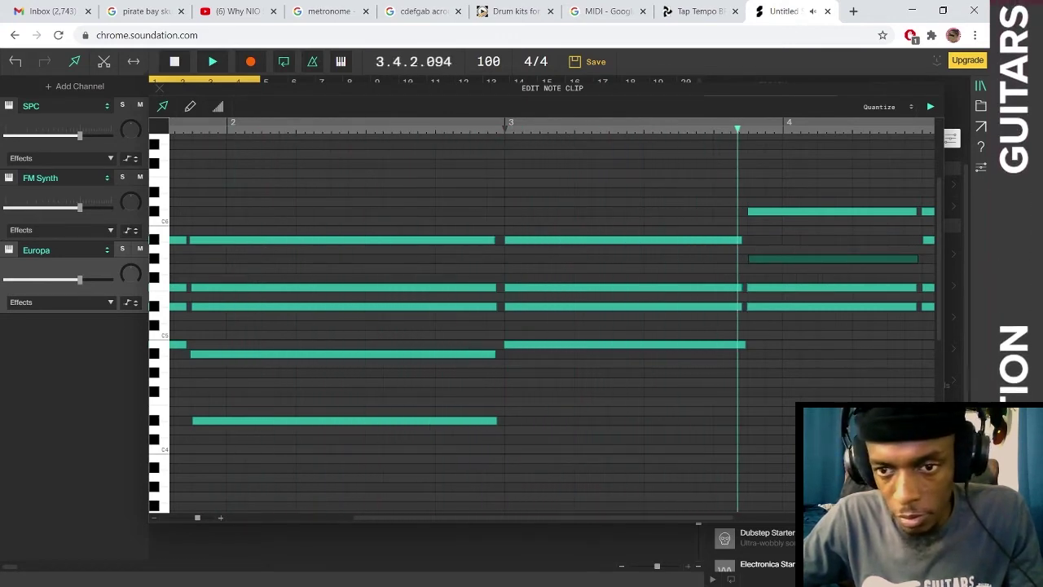
key(space)
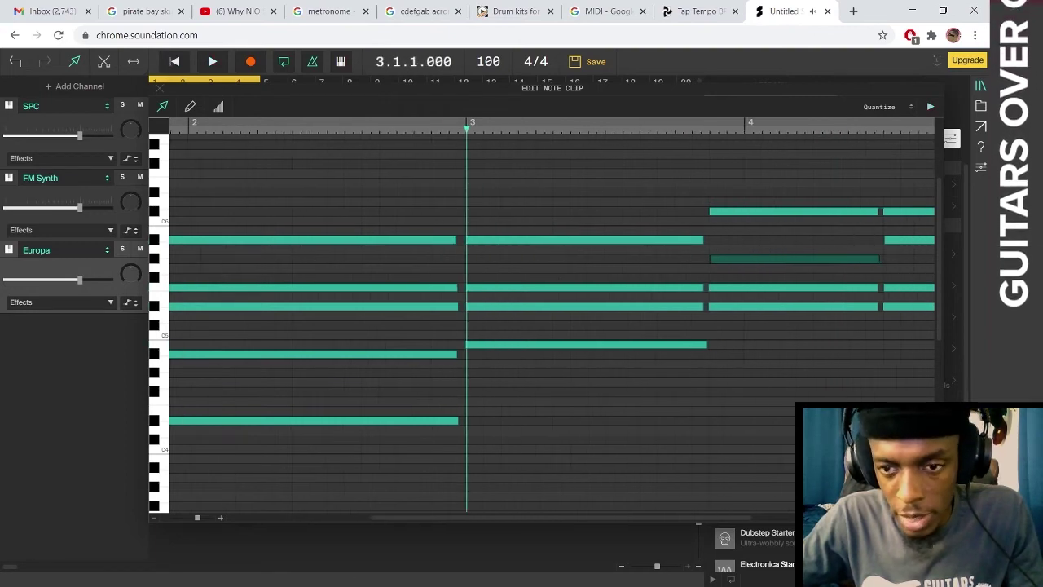
drag(738, 240, 737, 259)
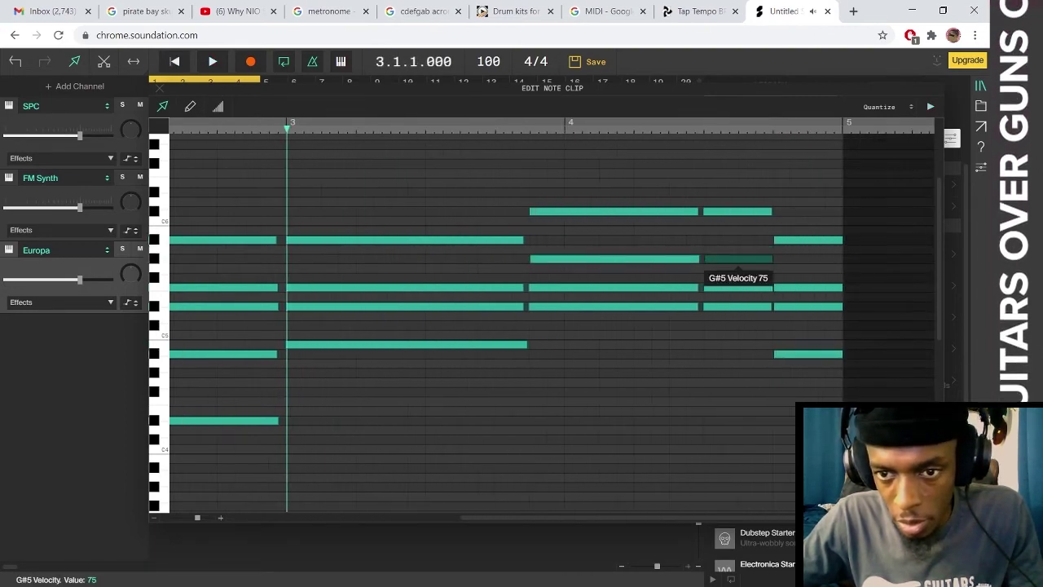
drag(808, 240, 807, 258)
key(space)
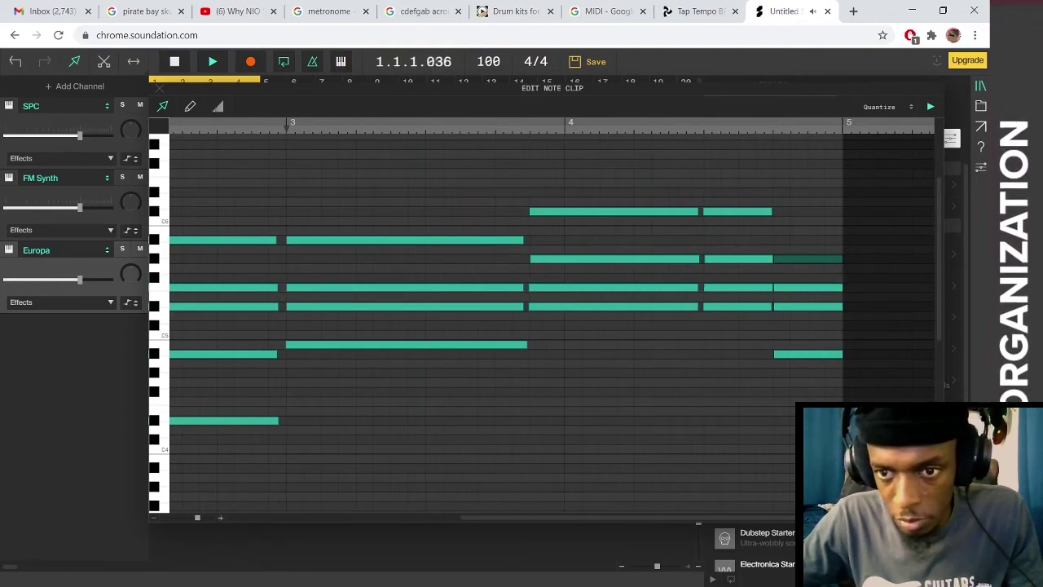
key(space)
- Shorten the G#5, F5 and D#5 notes on beat 3 of bar 4 to end just before the final chord
drag(704, 240, 772, 325)
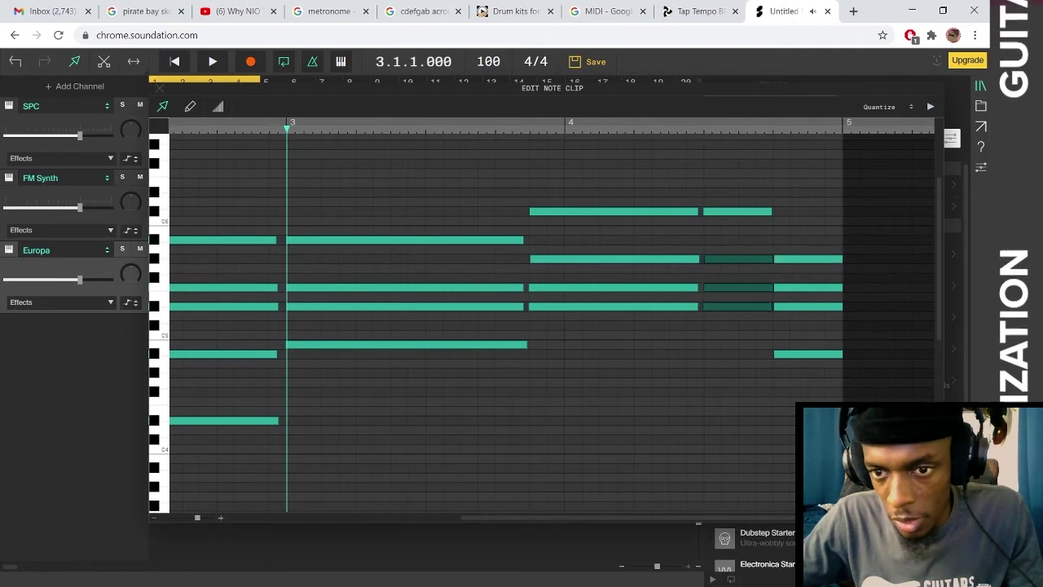
mouse_move(738, 259)
mouse_down()
mouse_move(739, 372)
mouse_move(768, 373)
mouse_move(724, 278)
mouse_move(730, 259)
mouse_up()
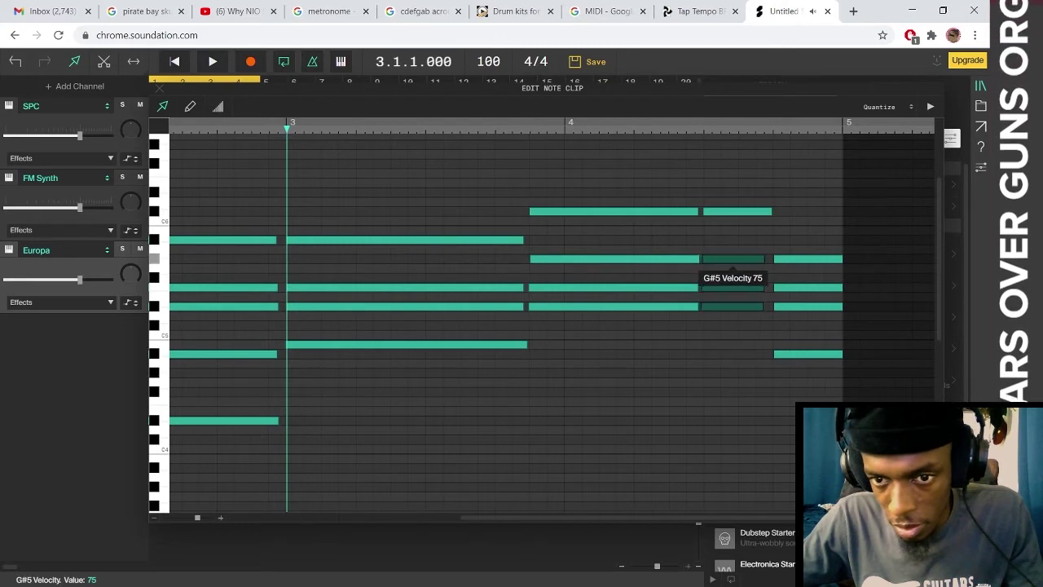
key(space)
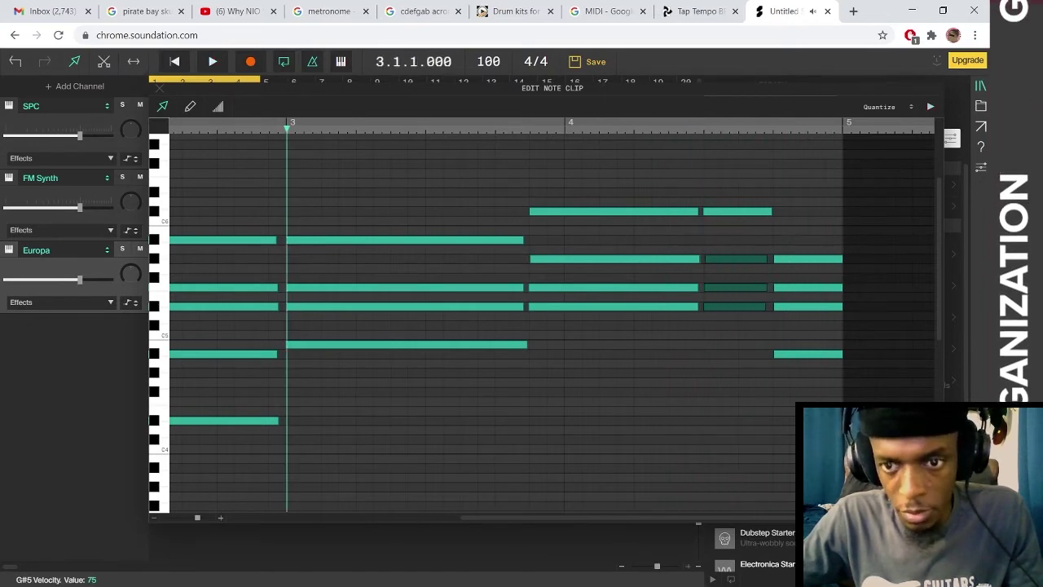
click(735, 259)
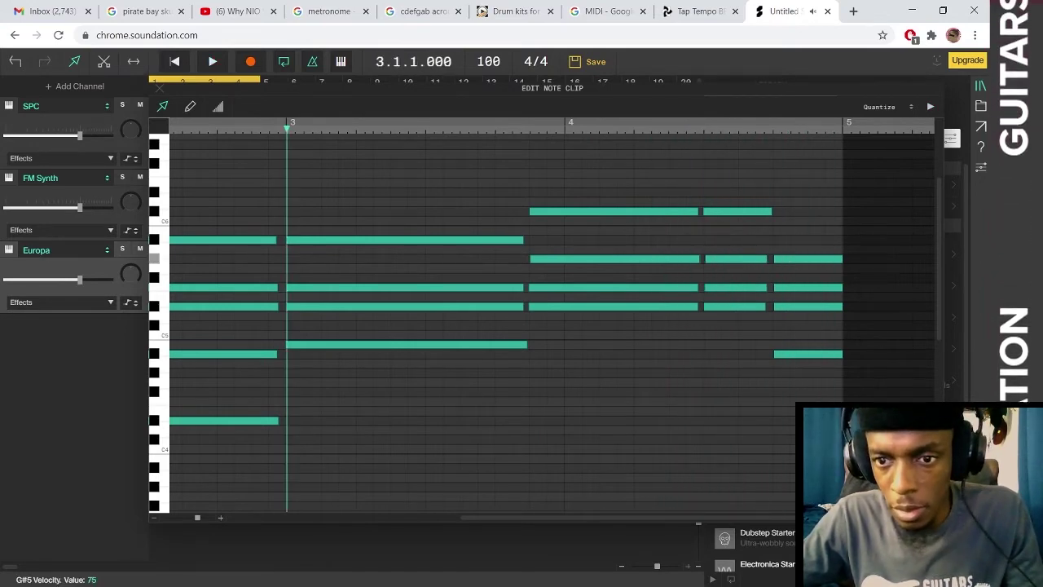
- Raise the final chord's G#5 to A#5 and its F5 to G#5, checking playback
drag(808, 259, 807, 240)
drag(807, 287, 807, 260)
key(space)
key(space)
click(807, 240)
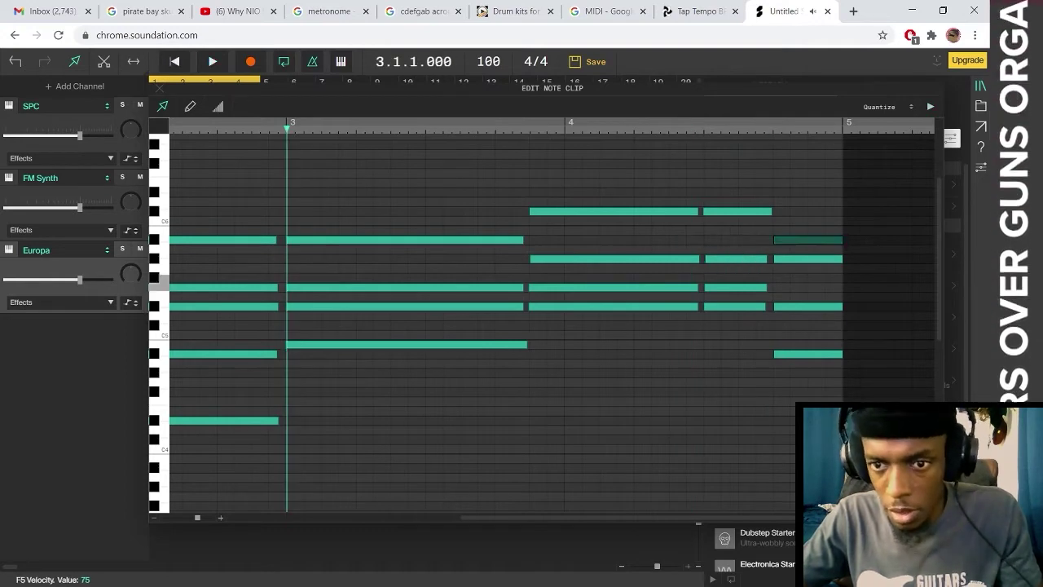
- Raise the final chord's D#5 to F#5, delete its A#4 note, and play the clip back
drag(807, 306, 807, 278)
double_click(807, 354)
key(space)
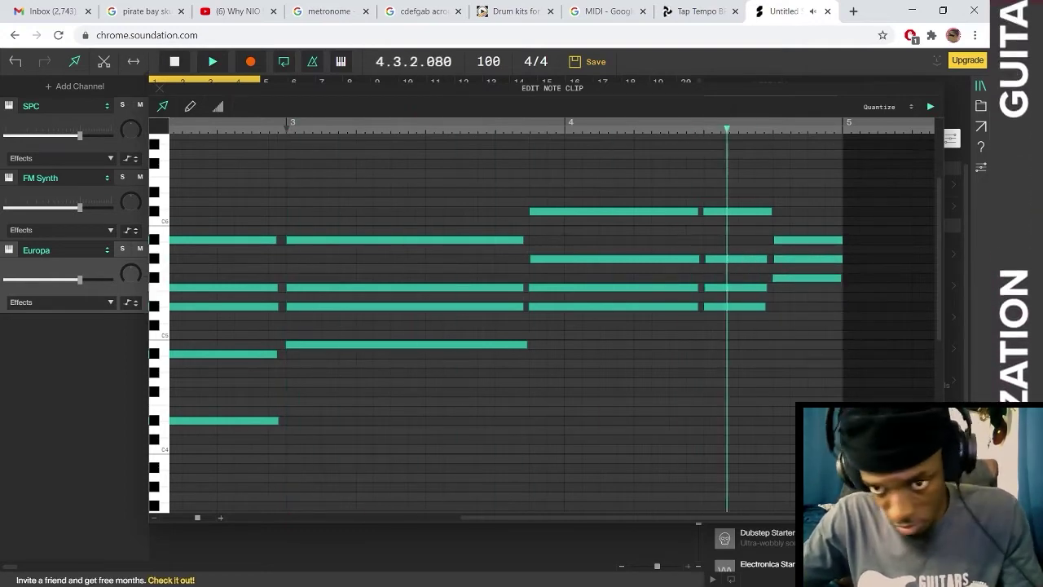
- Raise the final chord's A#5 to B5, check playback, and close the note editor
drag(806, 240, 806, 229)
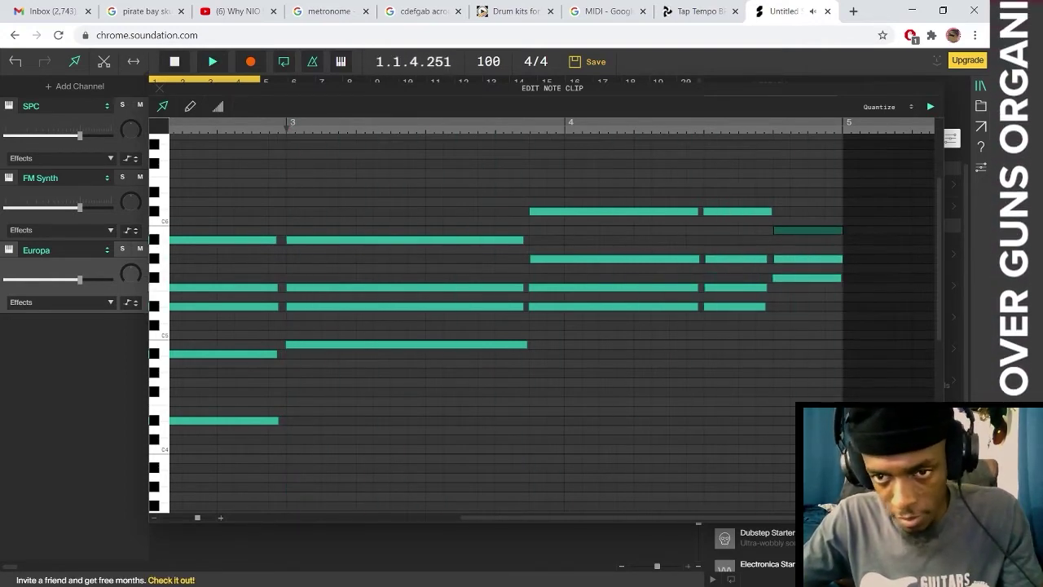
key(space)
click(160, 88)
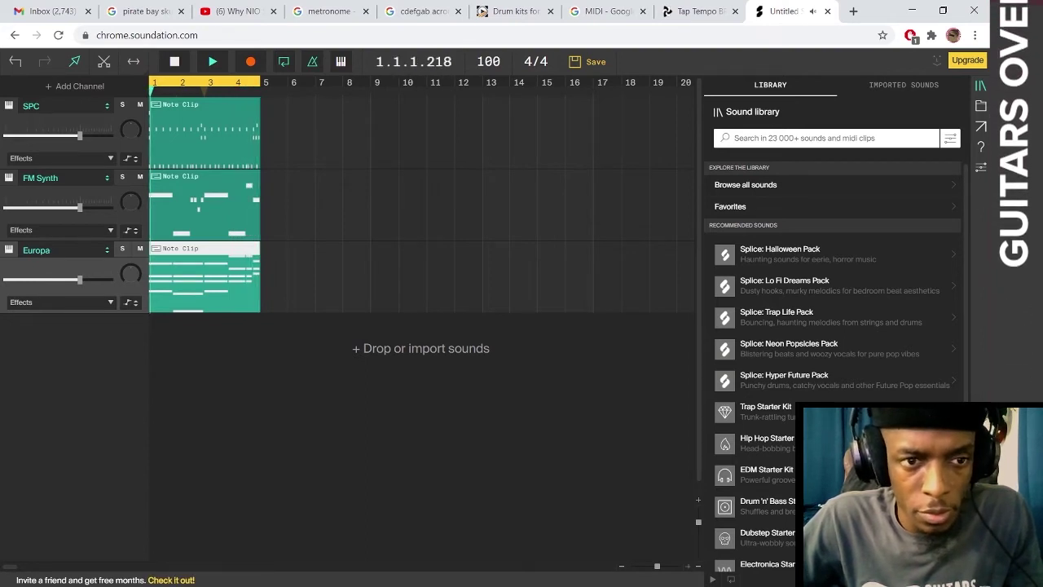
key(space)
- Transpose all notes in the FM Synth clip down one octave and listen to the result
click(203, 206)
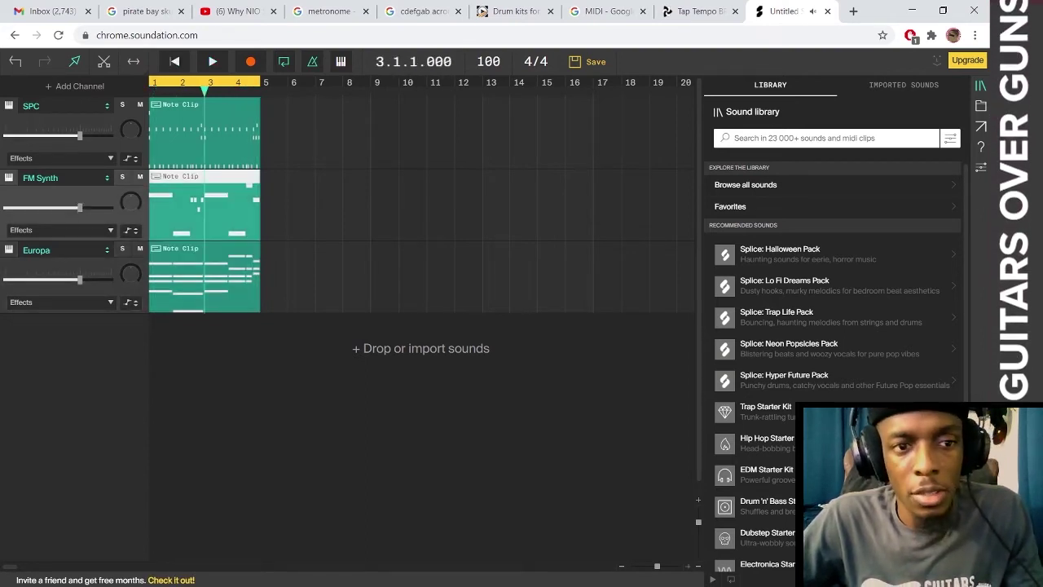
double_click(204, 206)
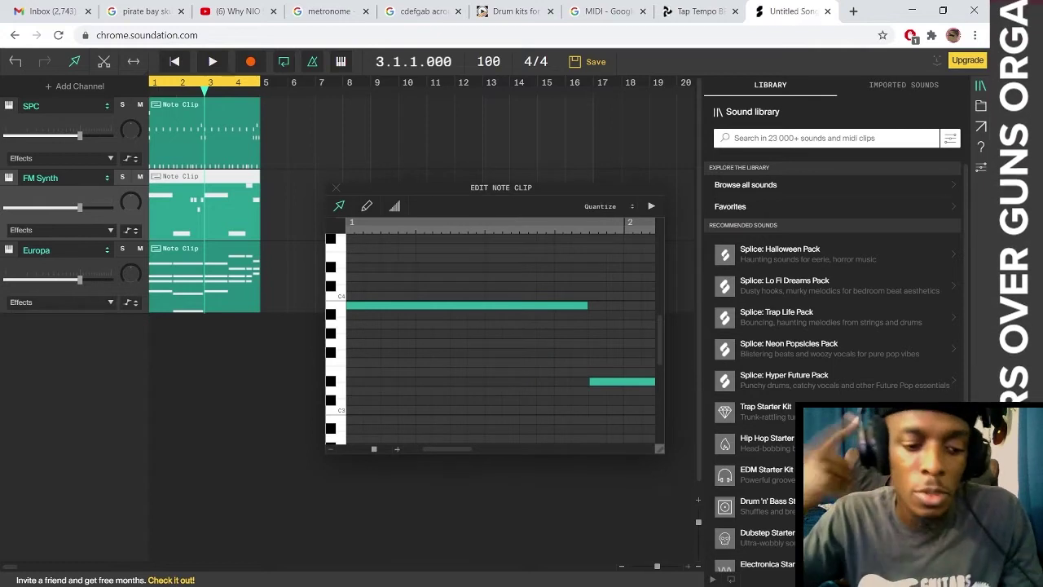
key(ctrl+a)
key(shift+Down)
key(space)
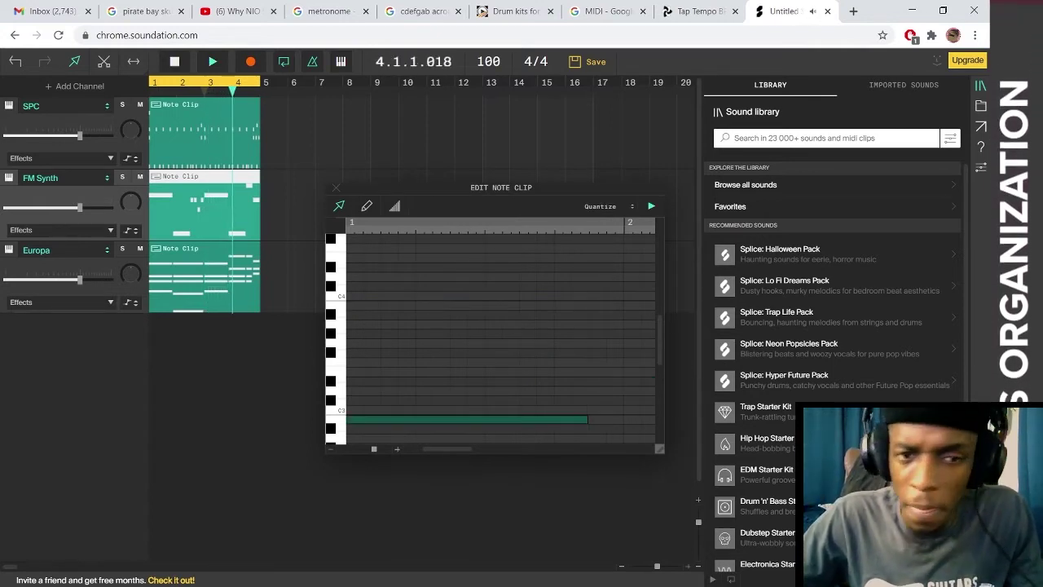
click(336, 187)
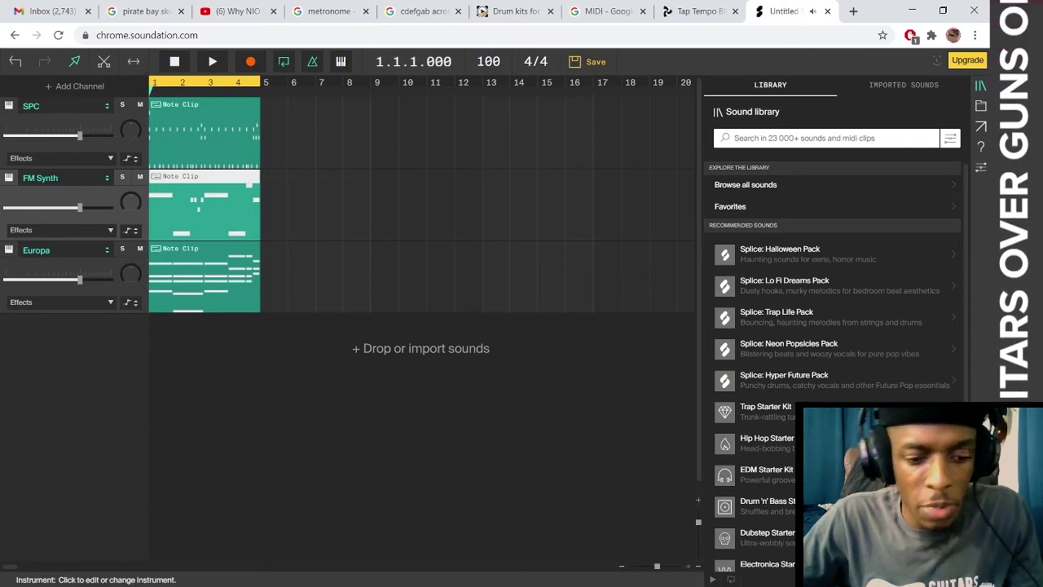
- Save the song as Afro Demo 2
key(ctrl+s)
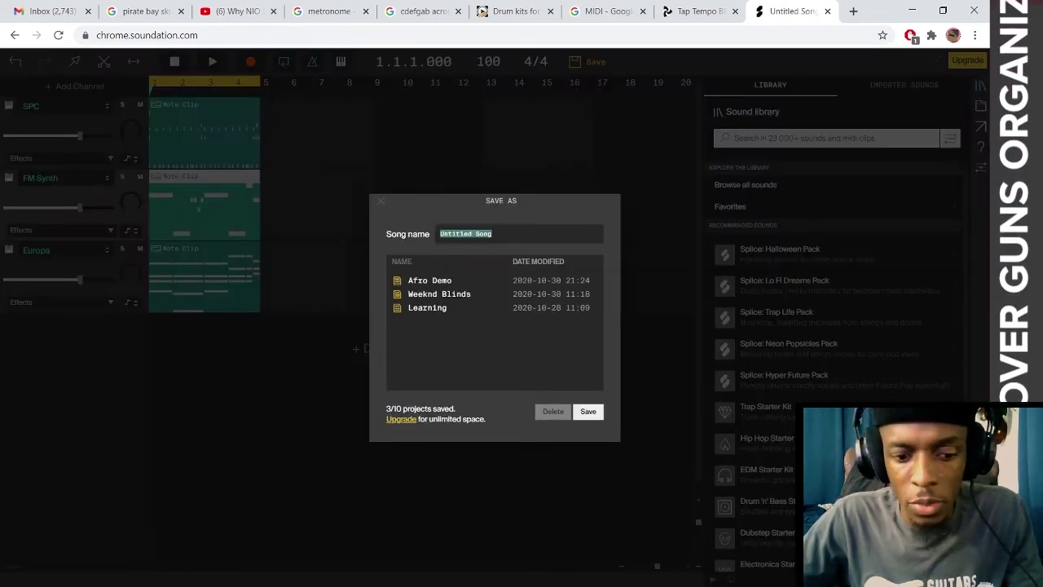
text(Afro Demo 2)
key(Return)
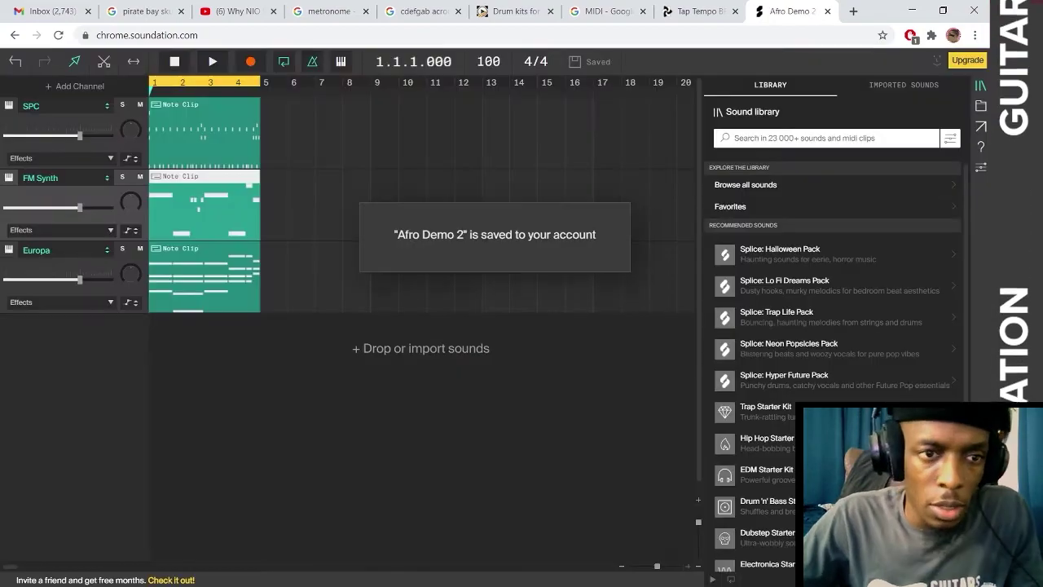
- Try the VA Synth with different presets, including 303 Square, on the FM Synth channel during playback
click(65, 177)
click(53, 378)
key(space)
click(794, 156)
click(795, 90)
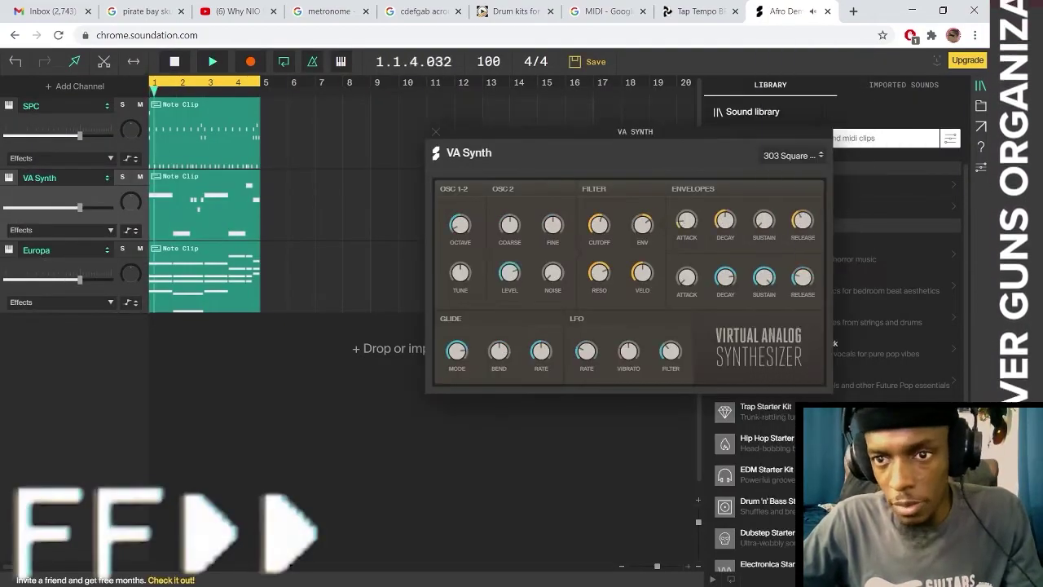
click(795, 156)
click(792, 380)
- Switch the bass channel's instrument to GM-2 and choose Synth Bass 3 from the Bass category, comparing sounds during playback
click(65, 178)
click(47, 313)
click(647, 155)
click(647, 216)
click(585, 249)
click(585, 221)
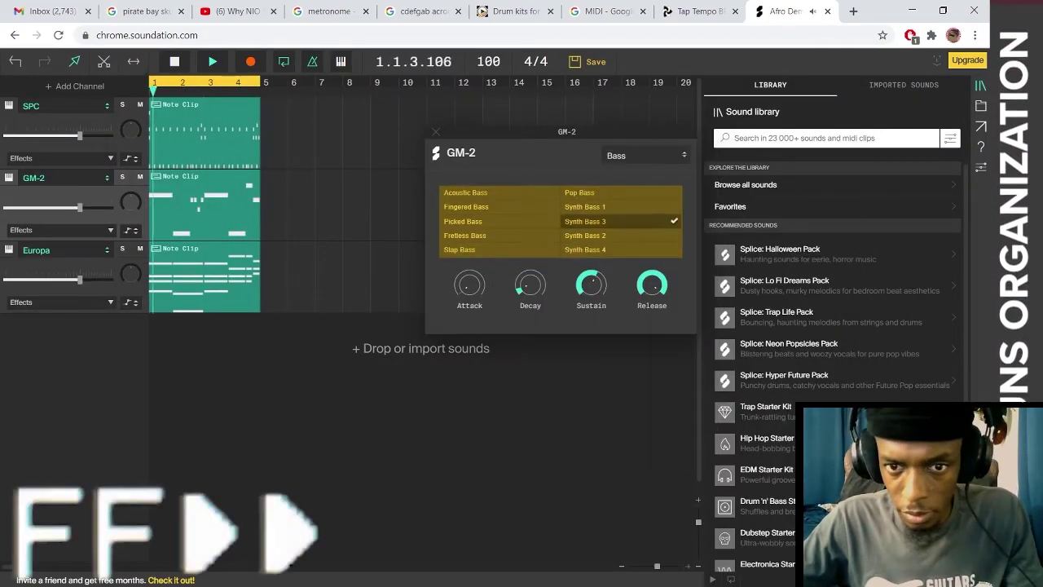
click(585, 236)
click(585, 221)
key(space)
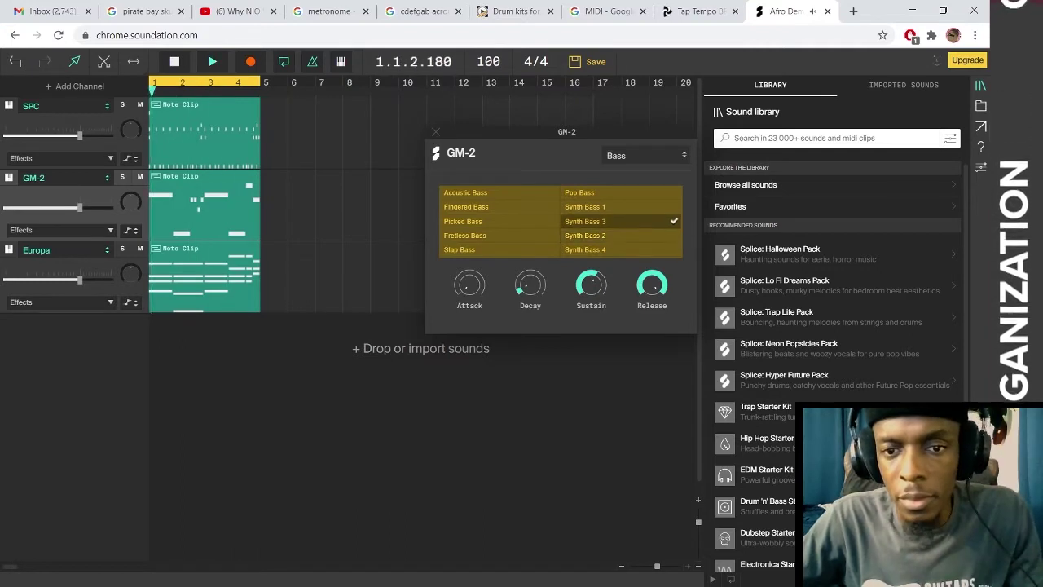
- Add a lowpass Filter effect to the GM-2 channel and lower its cutoff close to the minimum during playback
click(57, 230)
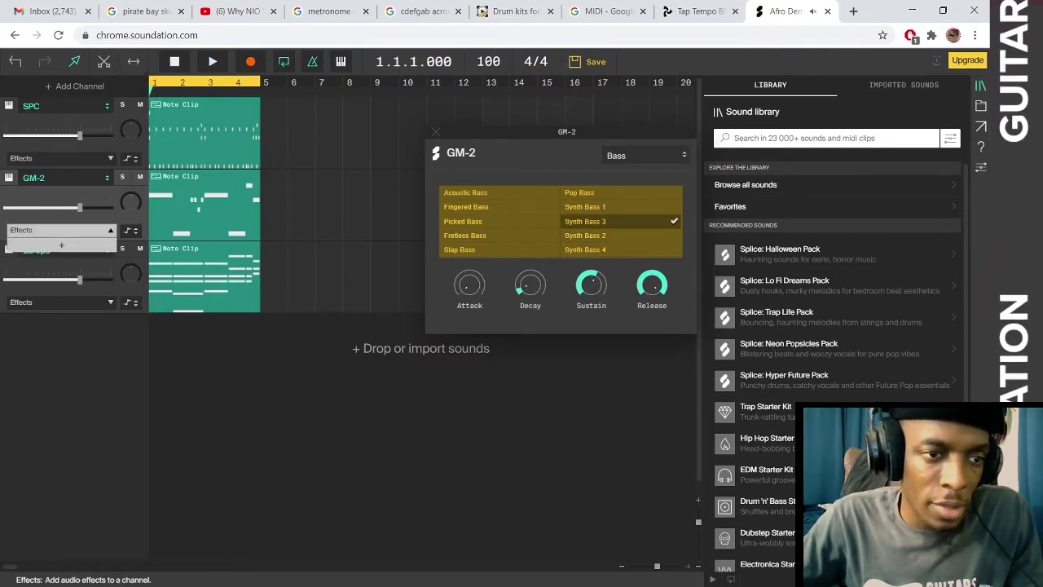
click(61, 245)
click(33, 288)
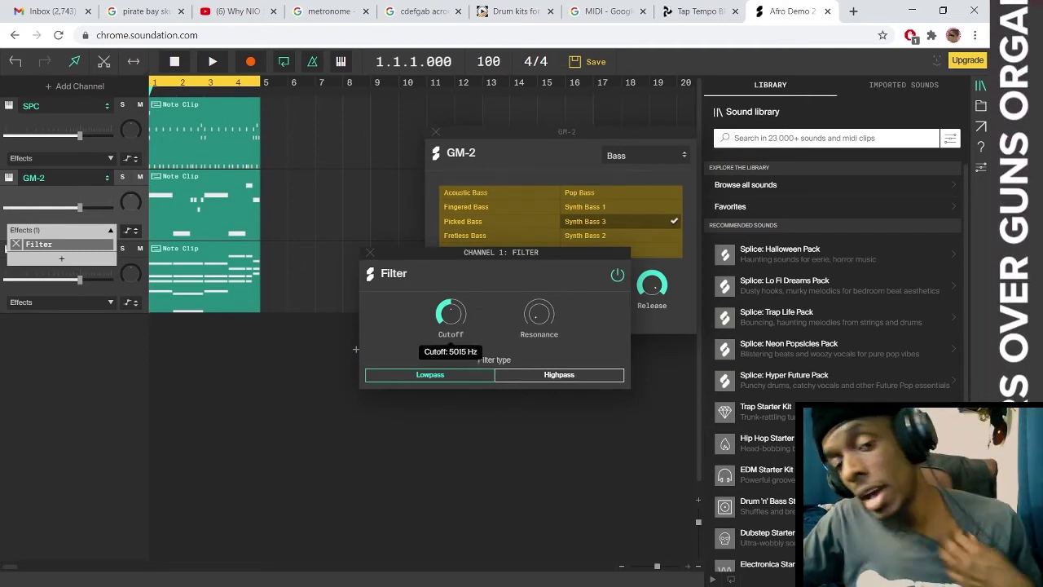
key(space)
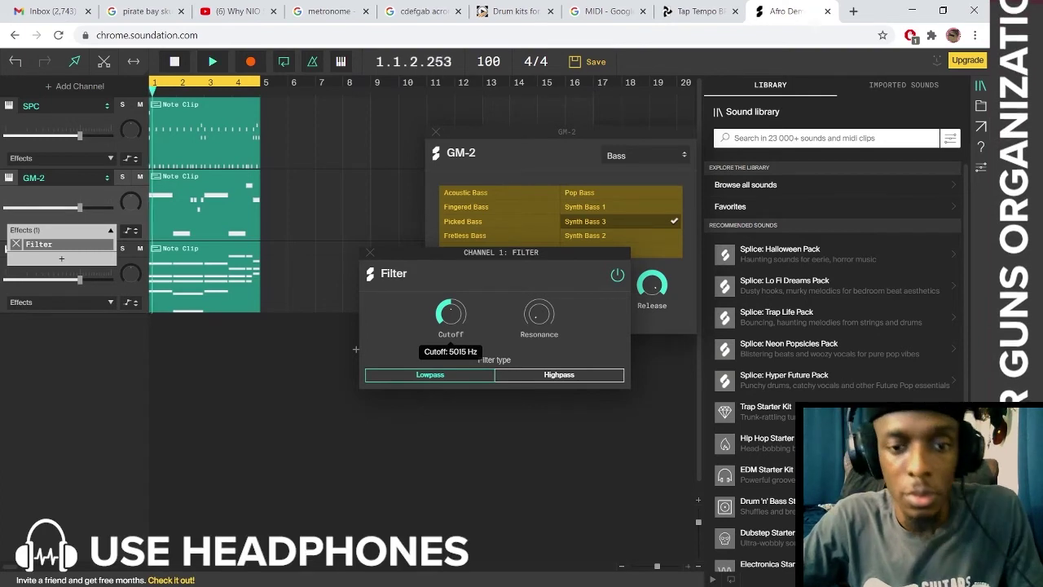
drag(451, 314, 450, 335)
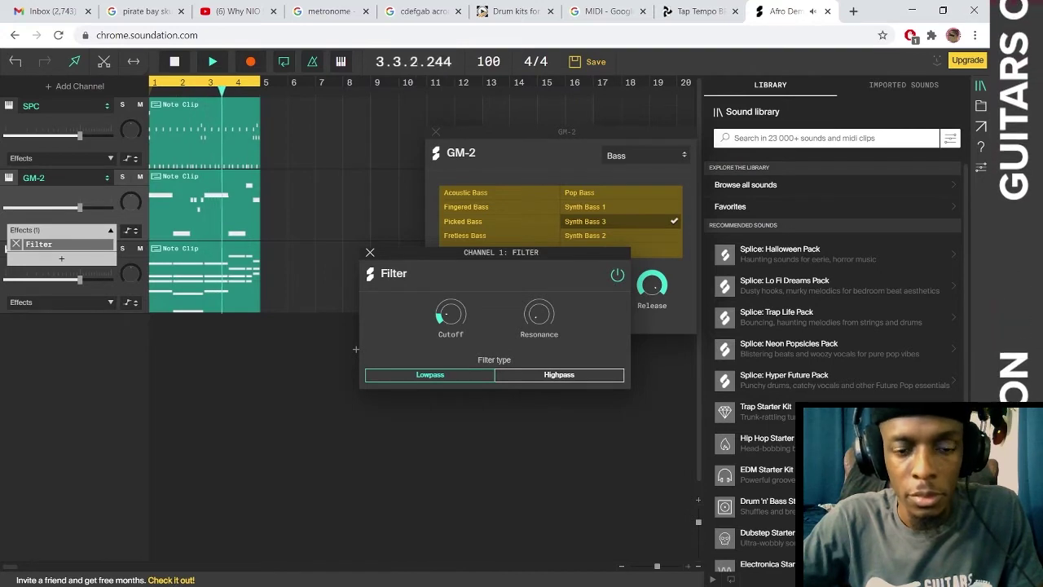
mouse_move(451, 315)
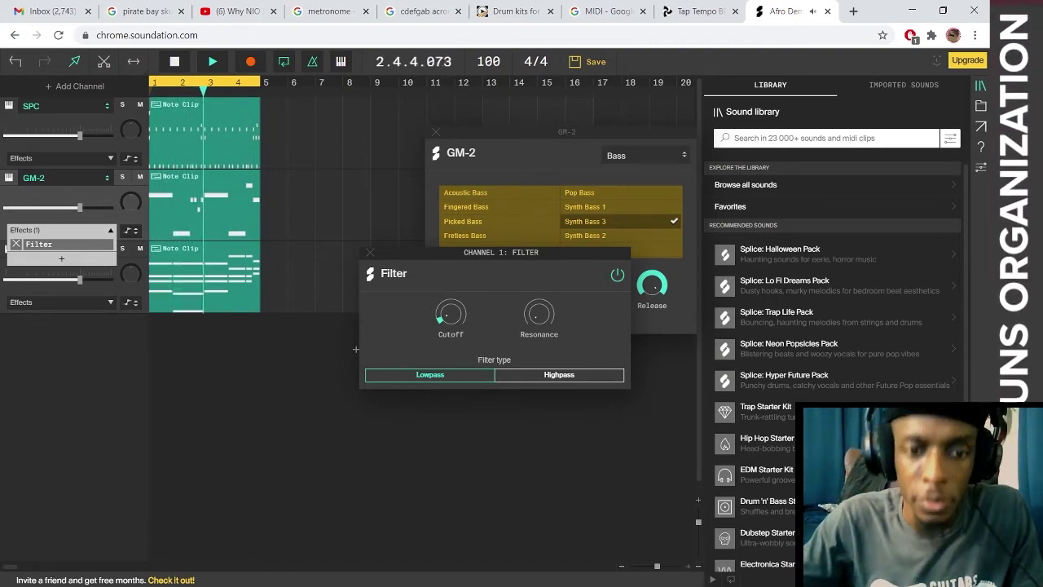
click(370, 253)
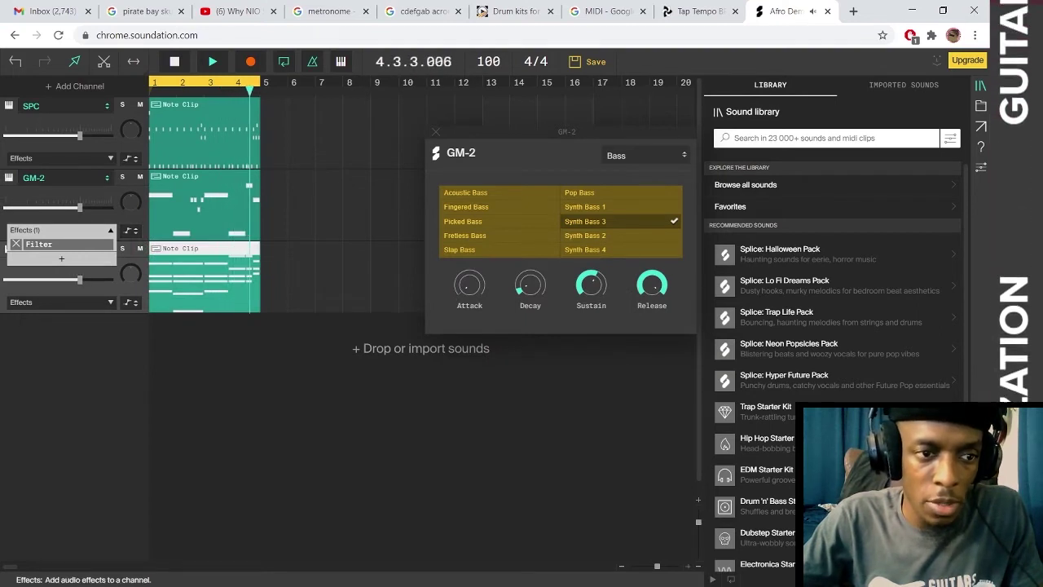
- Add a Phaser effect with the Sweeper preset to the Europa channel
click(62, 231)
click(62, 303)
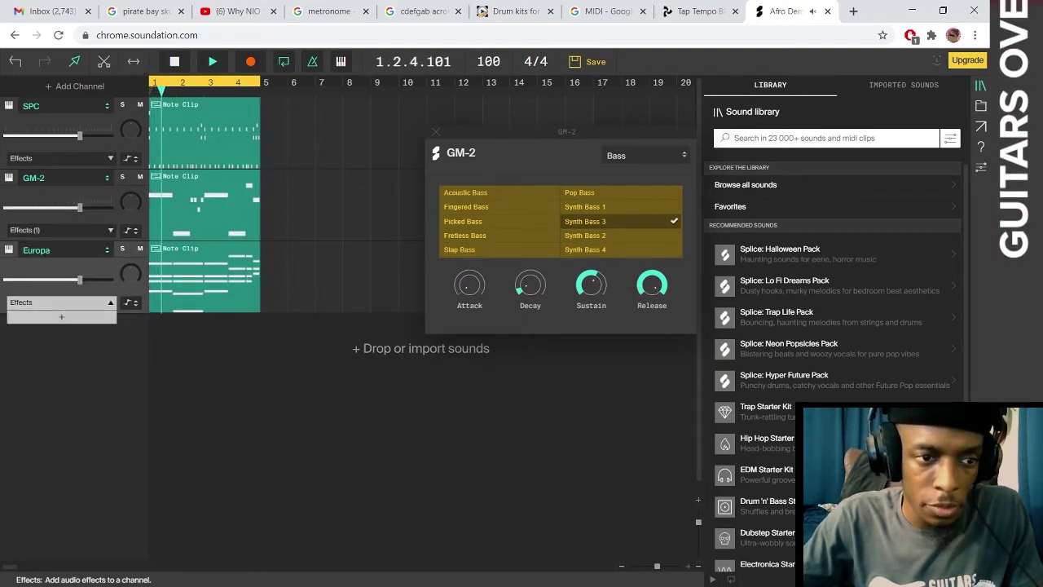
click(61, 317)
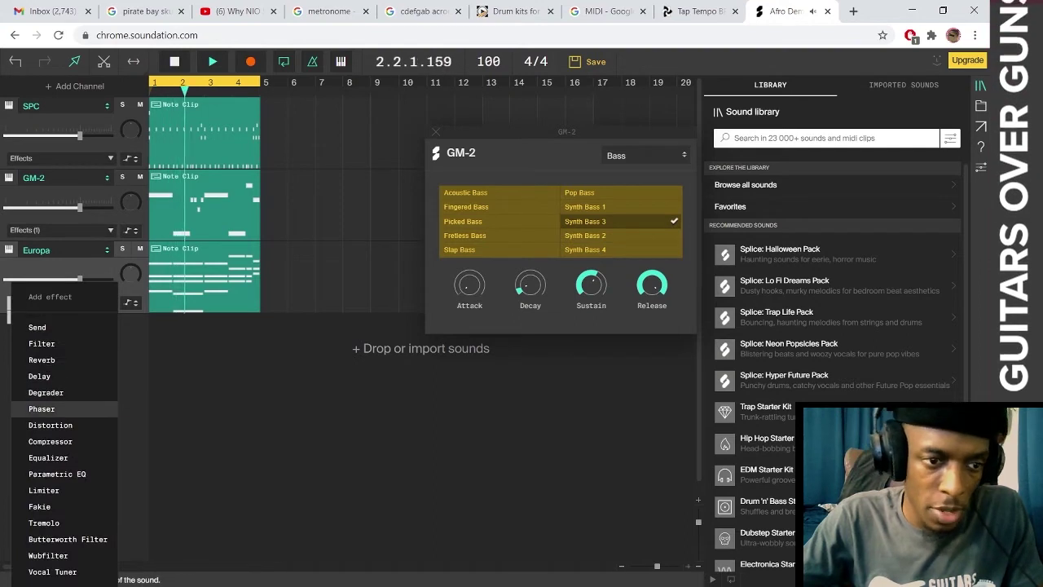
click(32, 409)
click(566, 295)
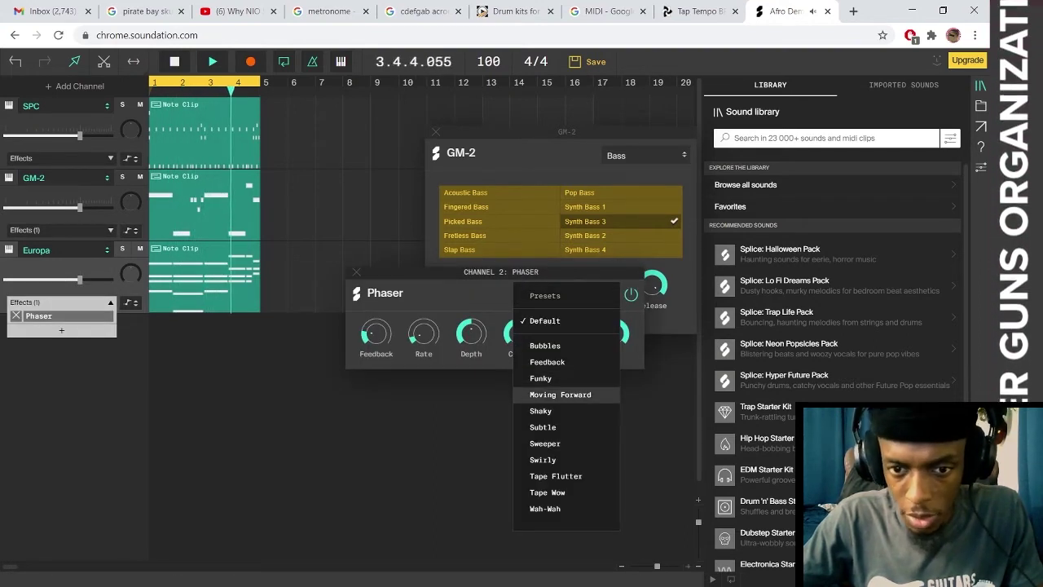
click(544, 443)
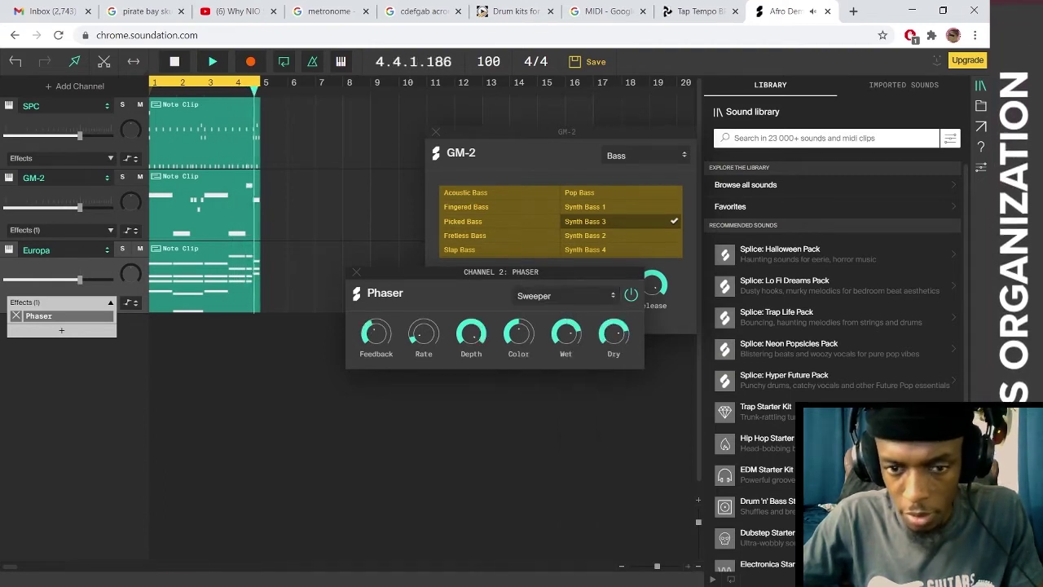
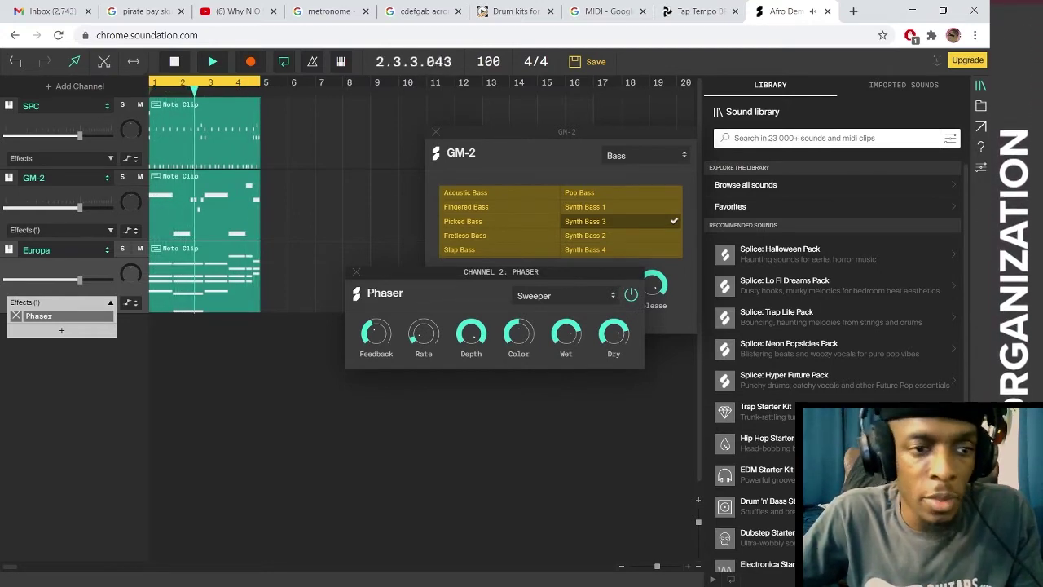
- Add an empty audio channel below the Europa channel
right_click(92, 269)
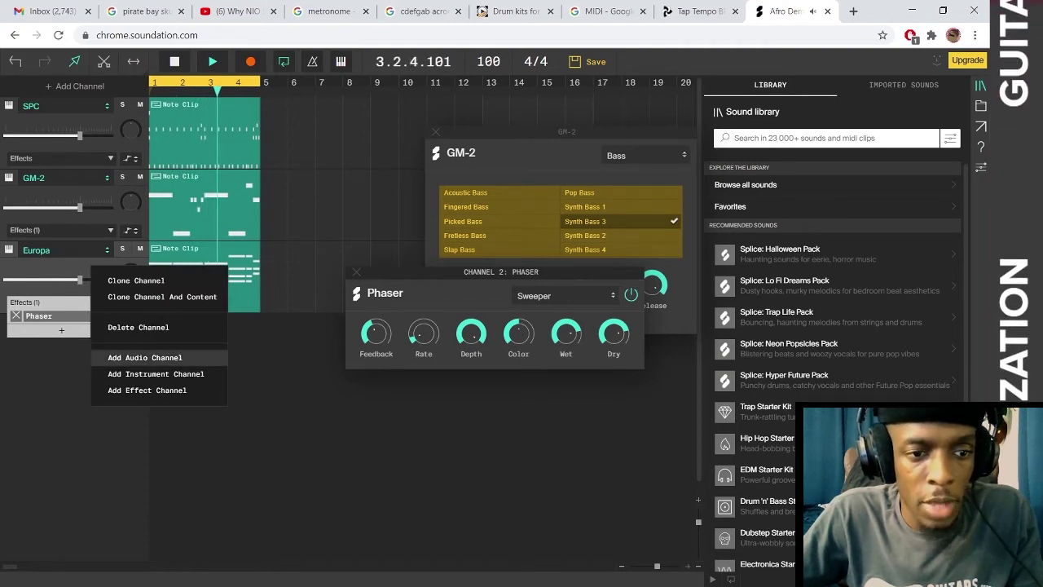
click(144, 356)
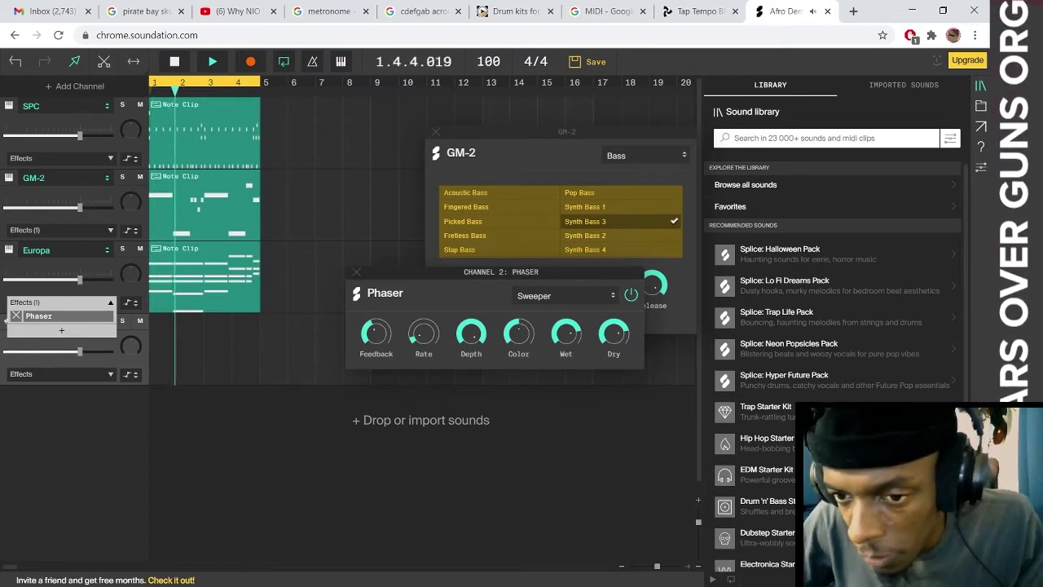
- Browse the EDM Starter Kit in the sound library and preview sounds such as EDM 7 Kick
scroll(831, 367, down, 1)
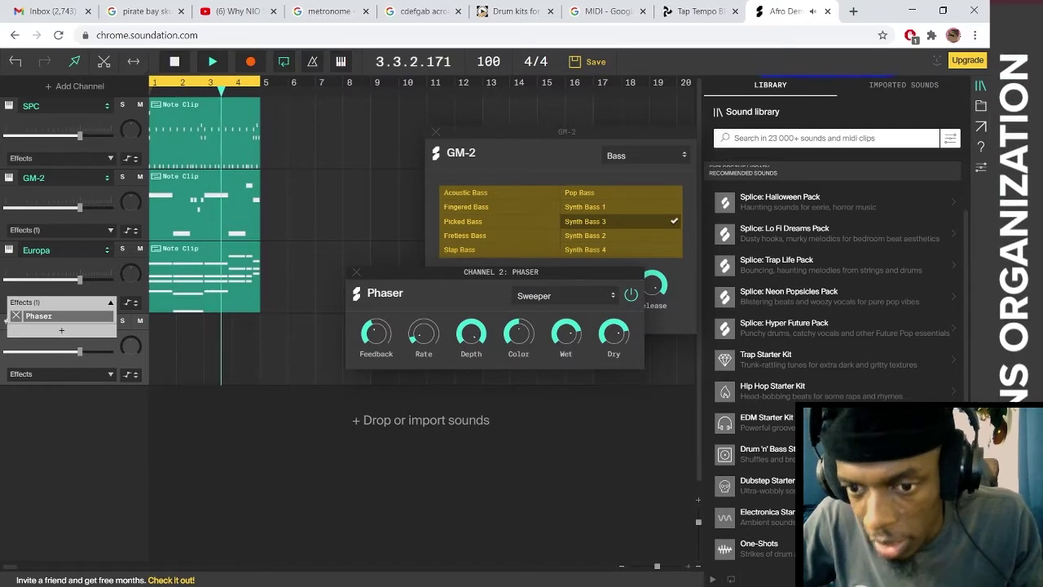
click(758, 420)
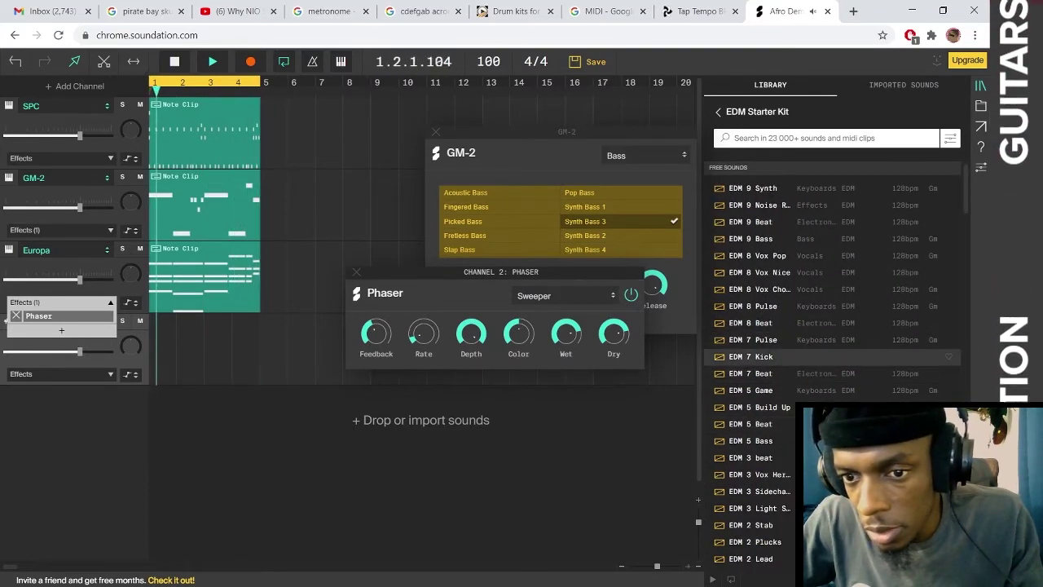
click(750, 356)
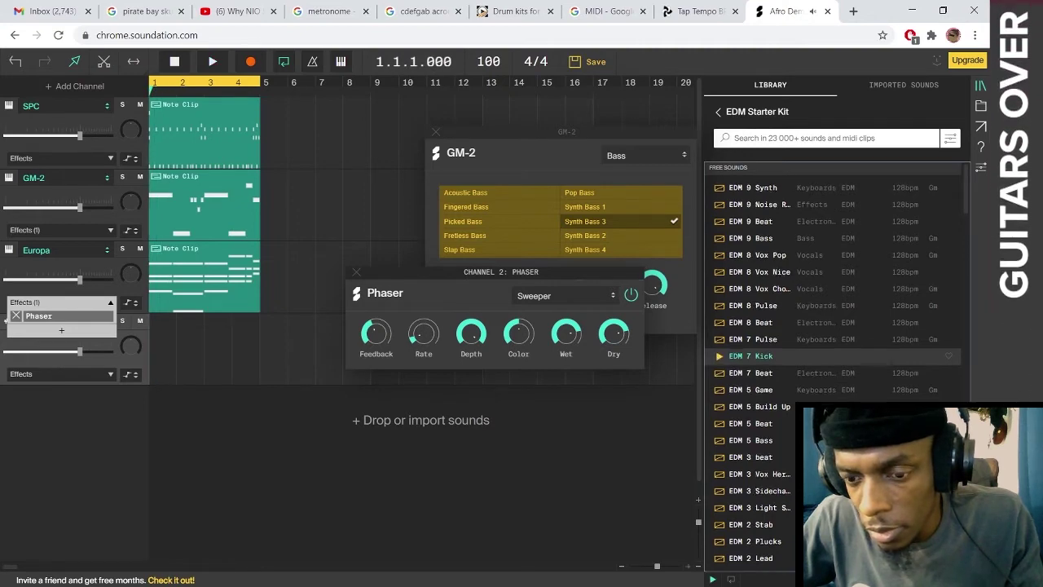
scroll(757, 356, down, 5)
click(758, 337)
scroll(753, 454, down, 5)
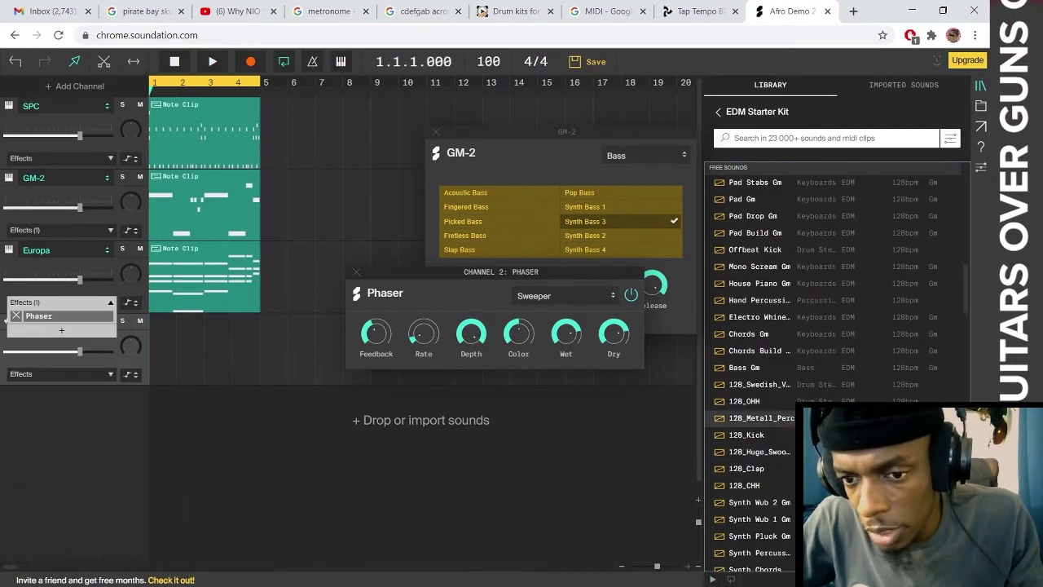
click(756, 449)
scroll(756, 449, down, 5)
click(718, 112)
scroll(831, 358, up, 1)
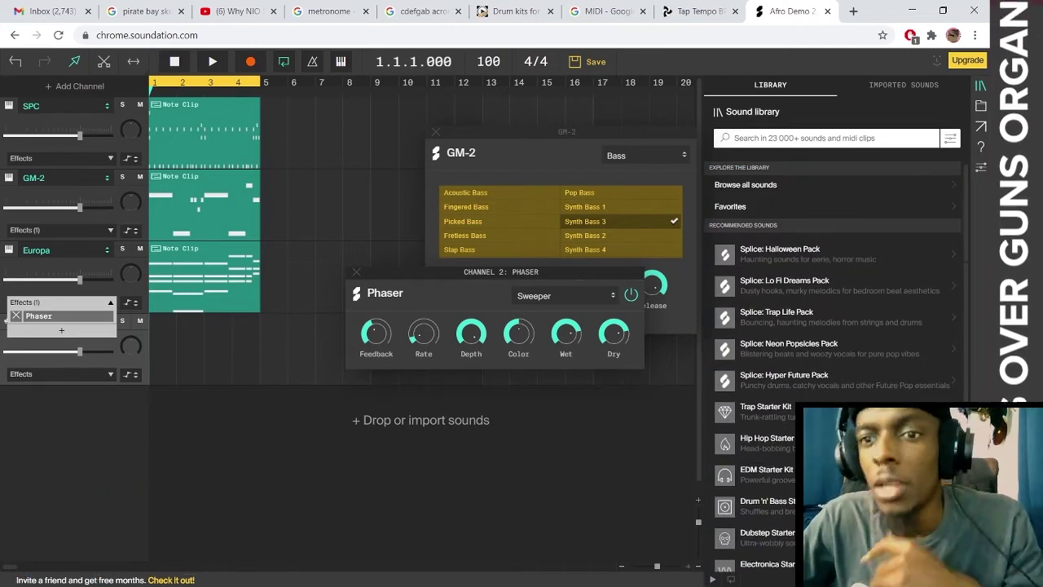
- Search the sound library for bongo, preview free loops such as SO_NW_105_bongos_vega, and play the song for comparison
text(bo)
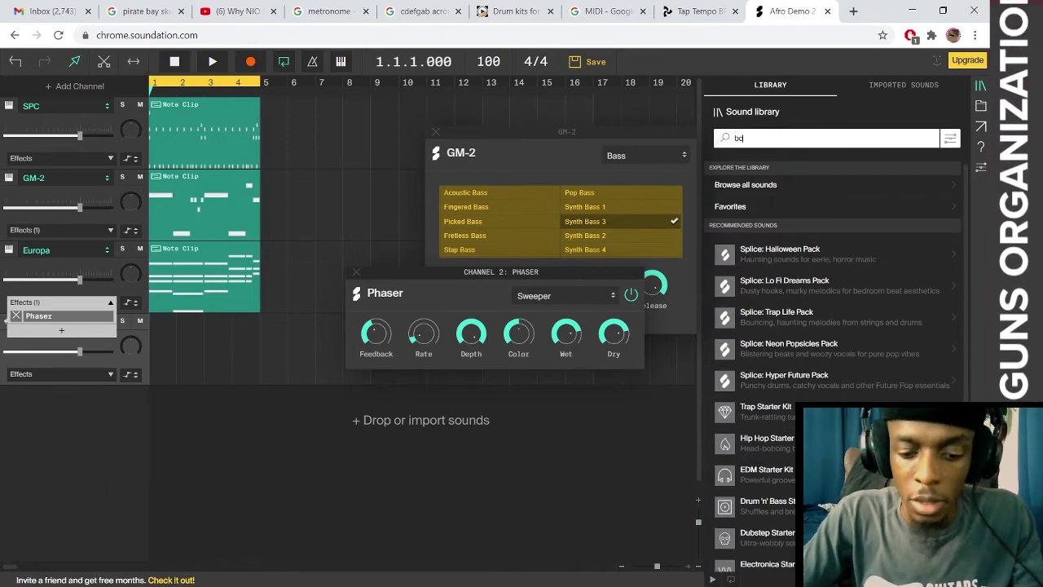
text(ngo)
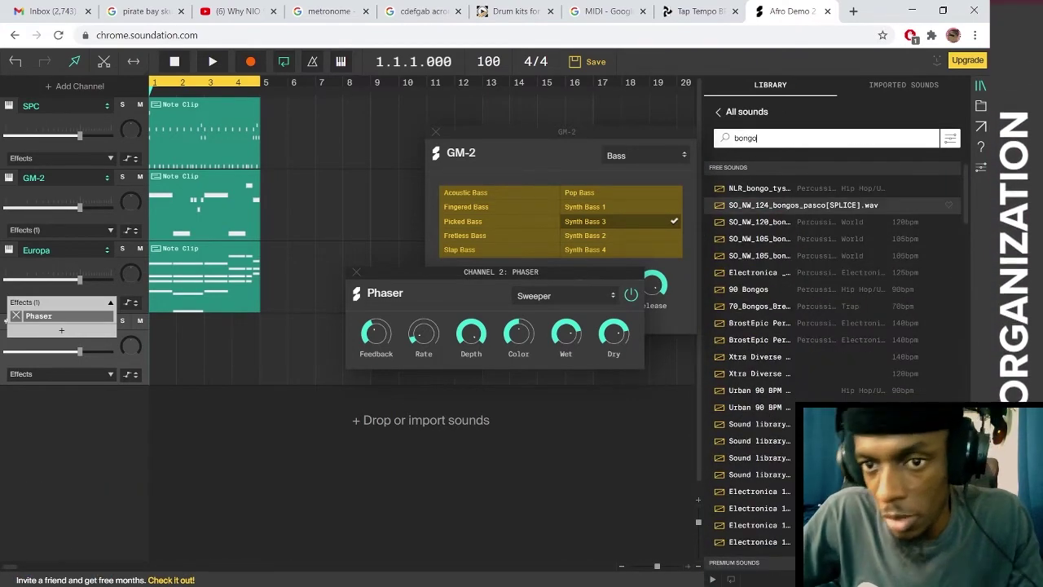
click(759, 188)
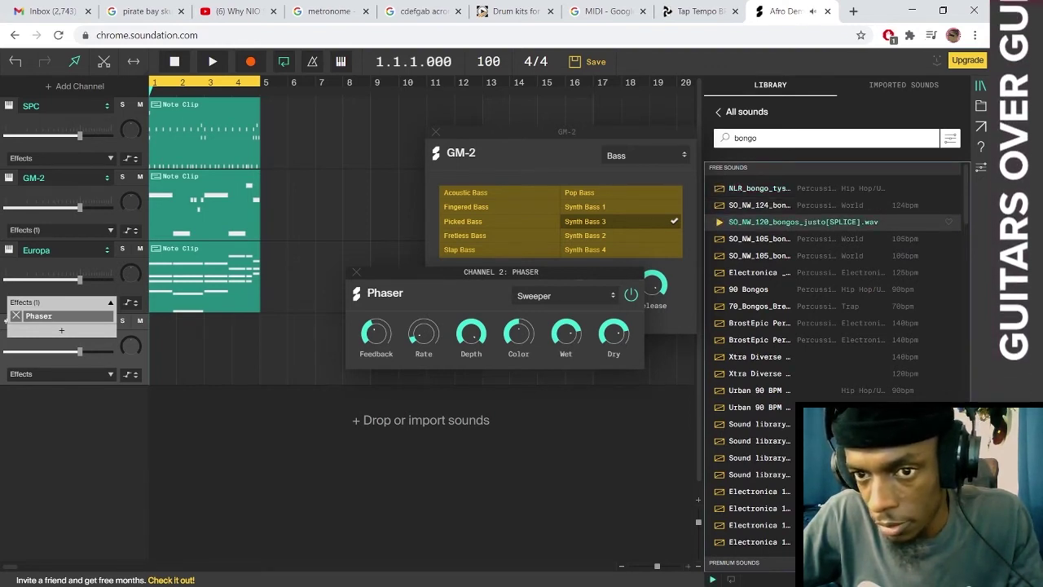
click(758, 205)
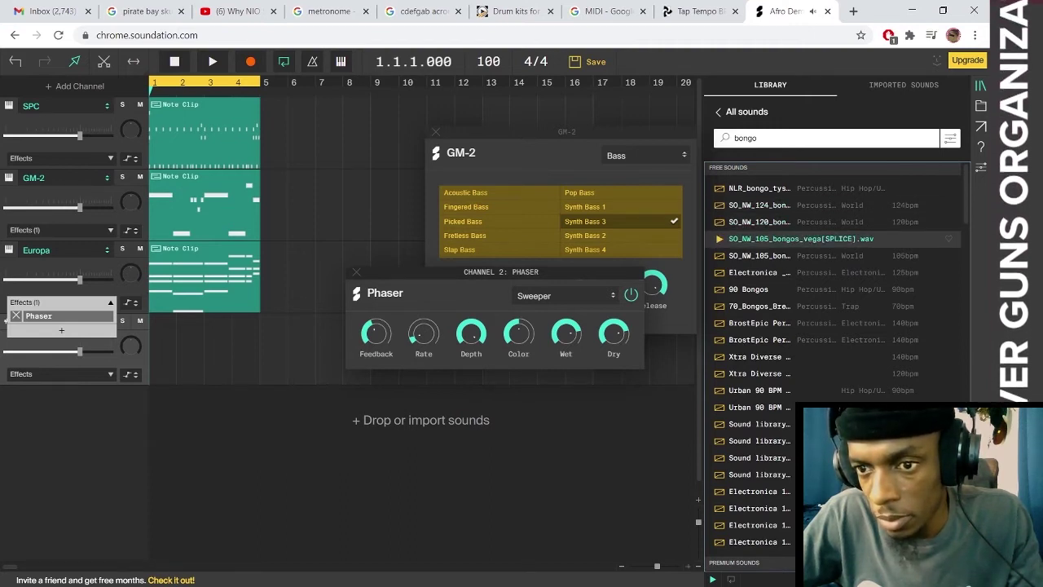
key(space)
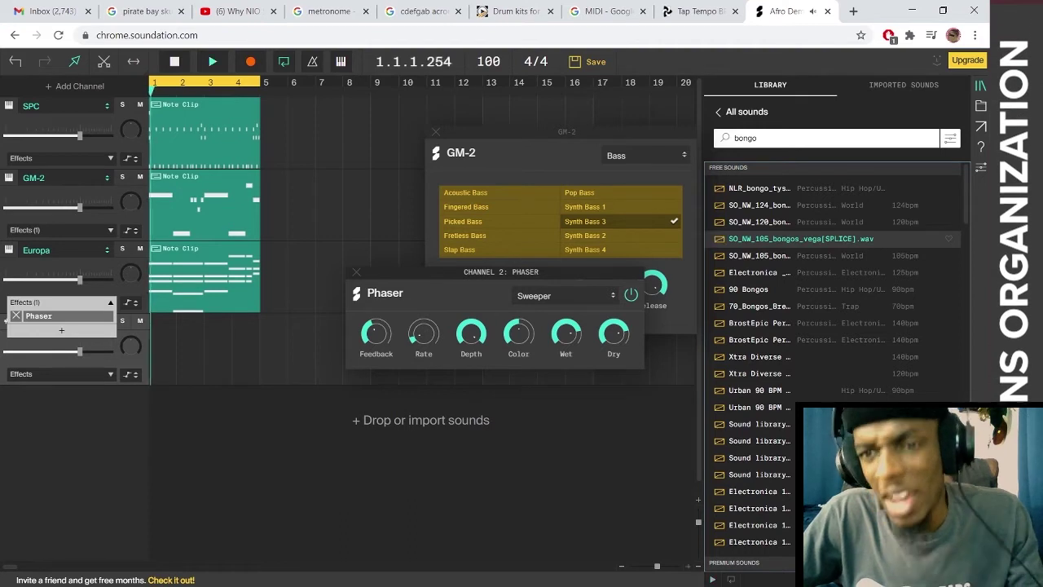
- Place the SO_NW_105_bongos_vega loop at bar 1 of the empty audio channel, time-stretch it to fill four bars, and play it back
key(space)
drag(799, 238, 183, 352)
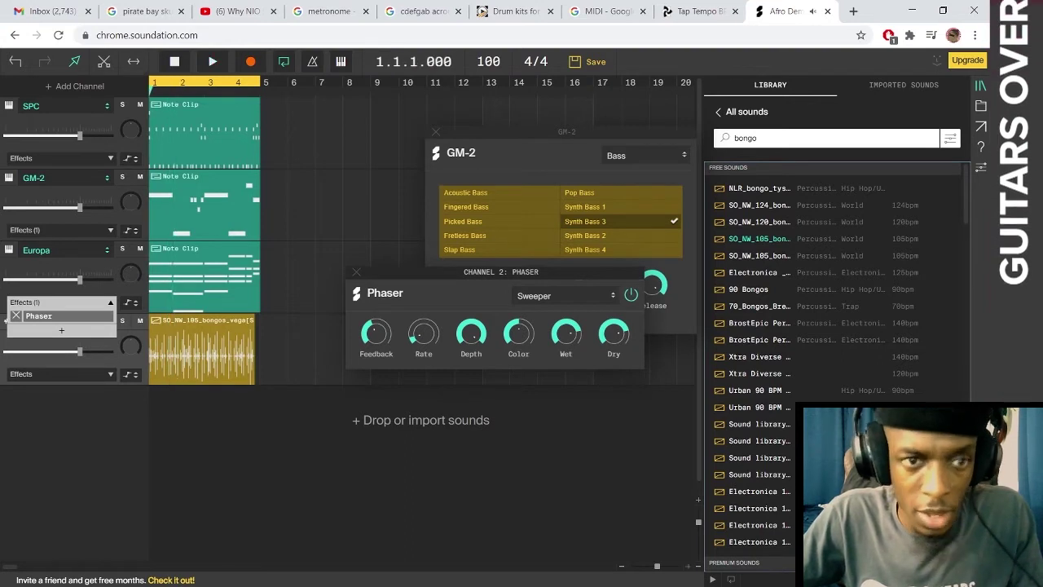
click(134, 61)
click(173, 89)
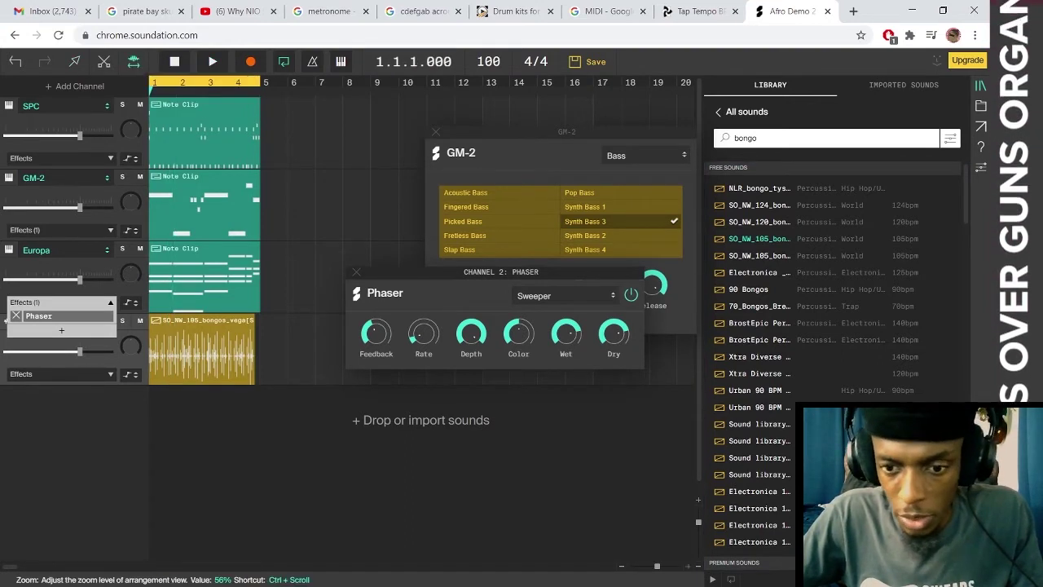
drag(657, 565, 664, 565)
click(356, 271)
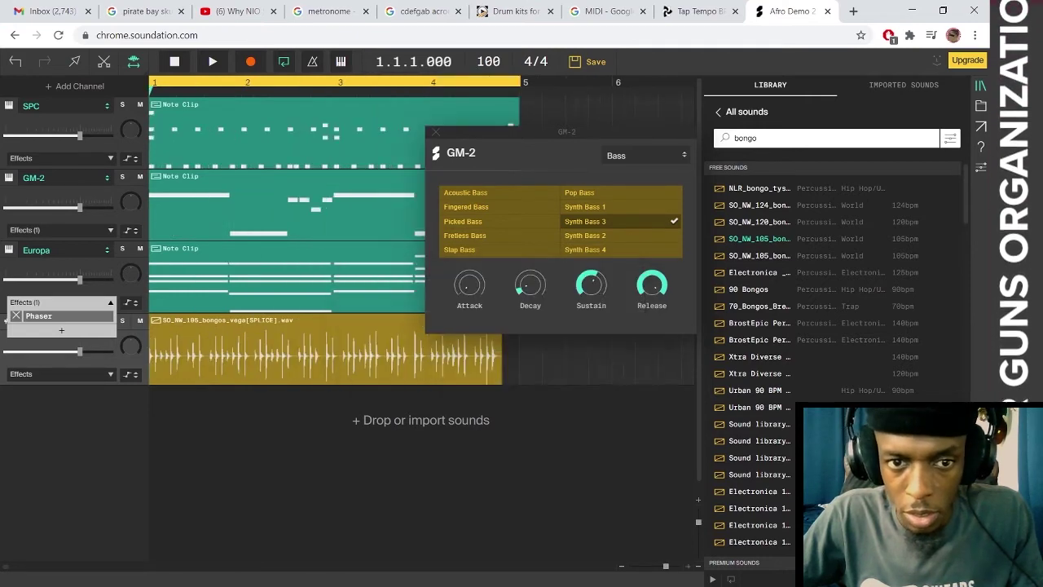
click(435, 132)
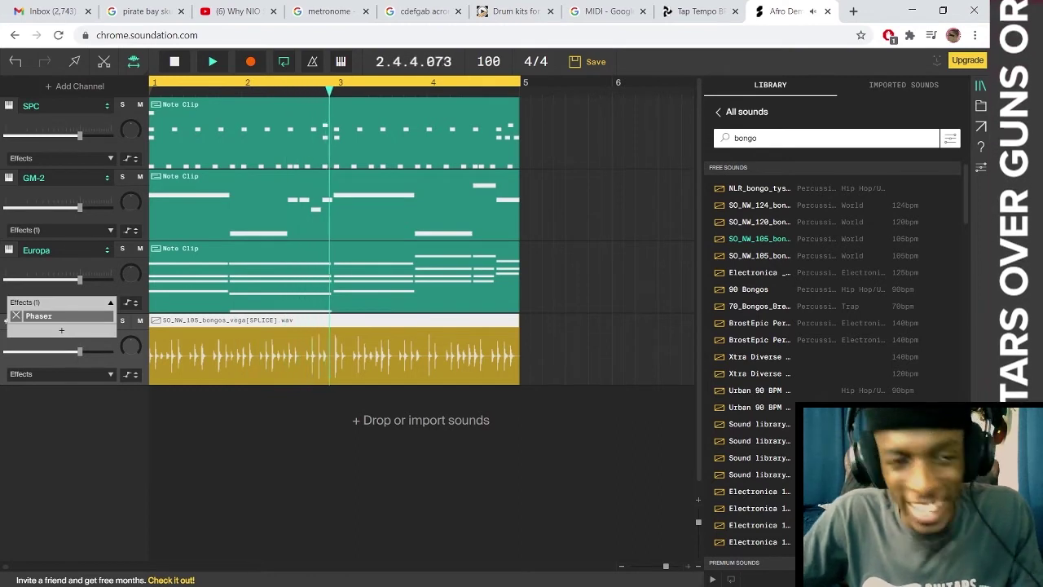
key(space)
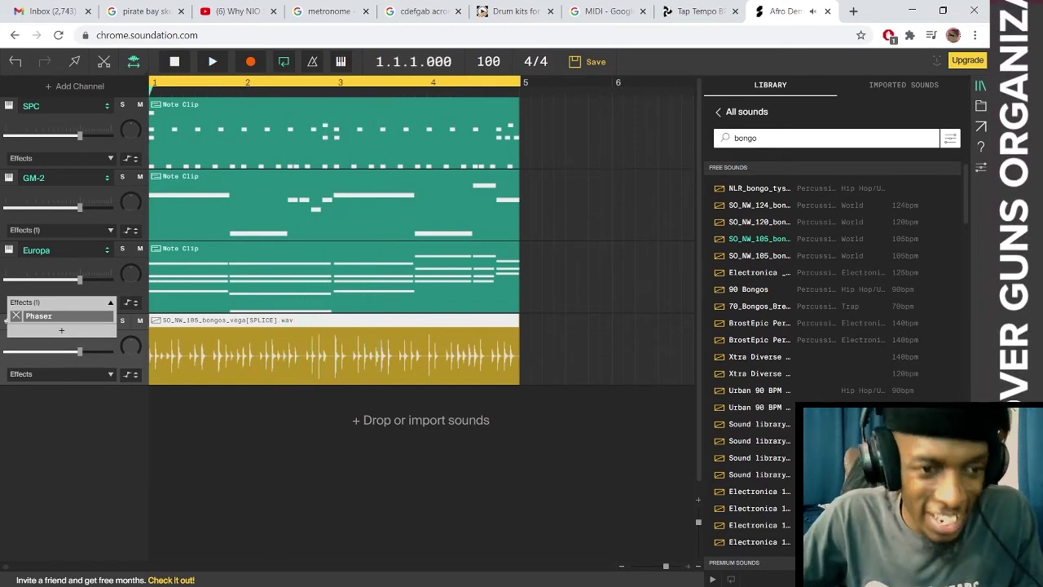
- Lower the bongo channel's volume to -2.56 dB while the song plays and collapse the Europa channel's effects list
click(110, 374)
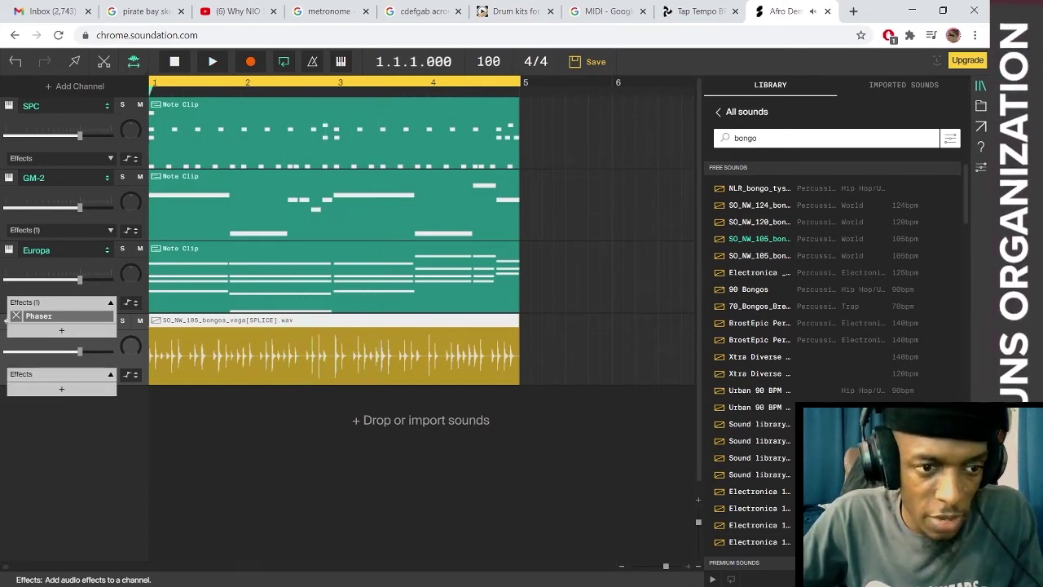
key(space)
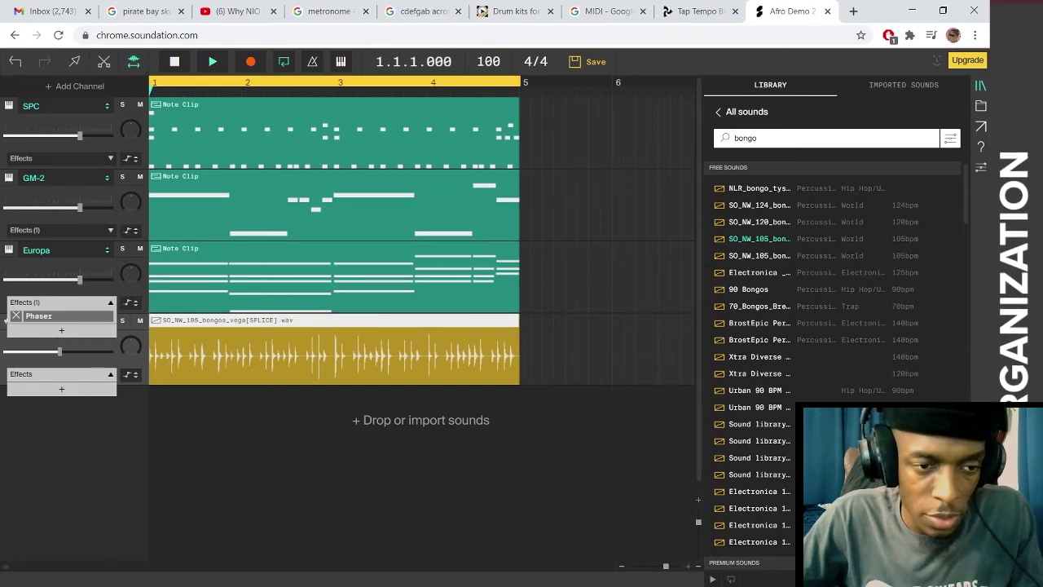
drag(61, 351, 70, 351)
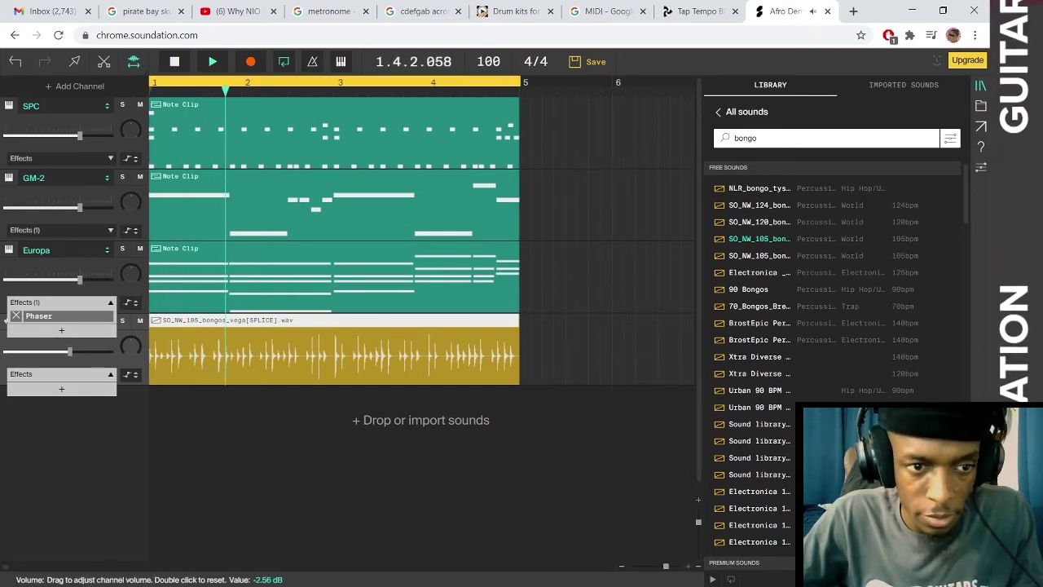
key(space)
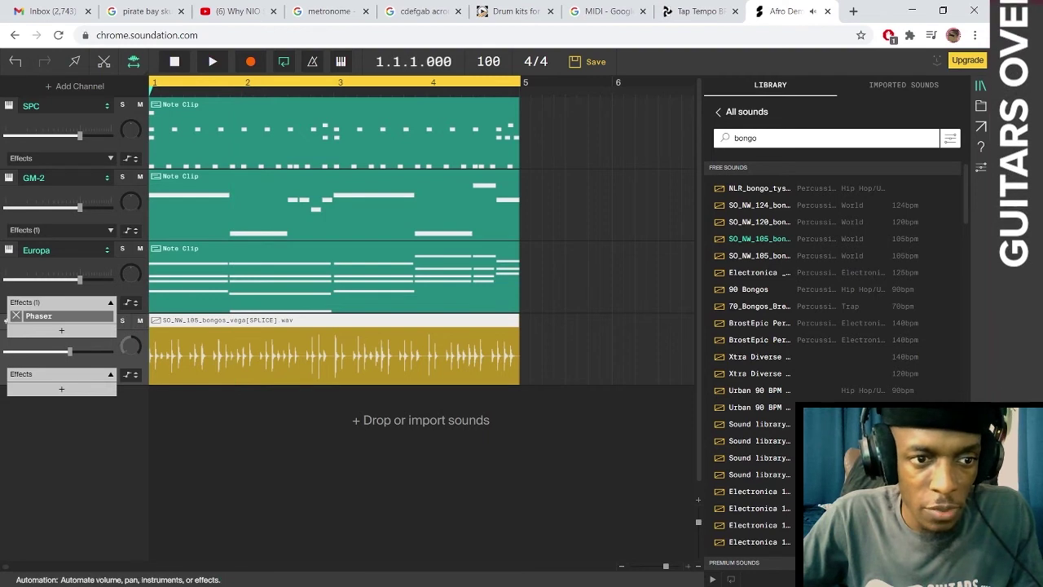
click(109, 302)
click(109, 302)
click(109, 302)
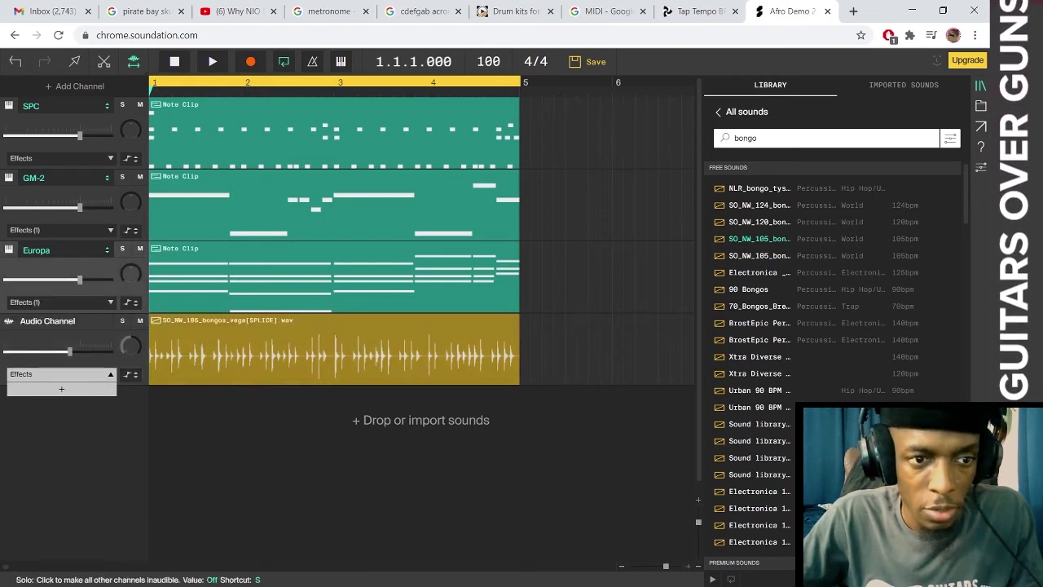
- Reset the bongo channel's pan to center and set its volume to -2.13 dB during playback
click(122, 320)
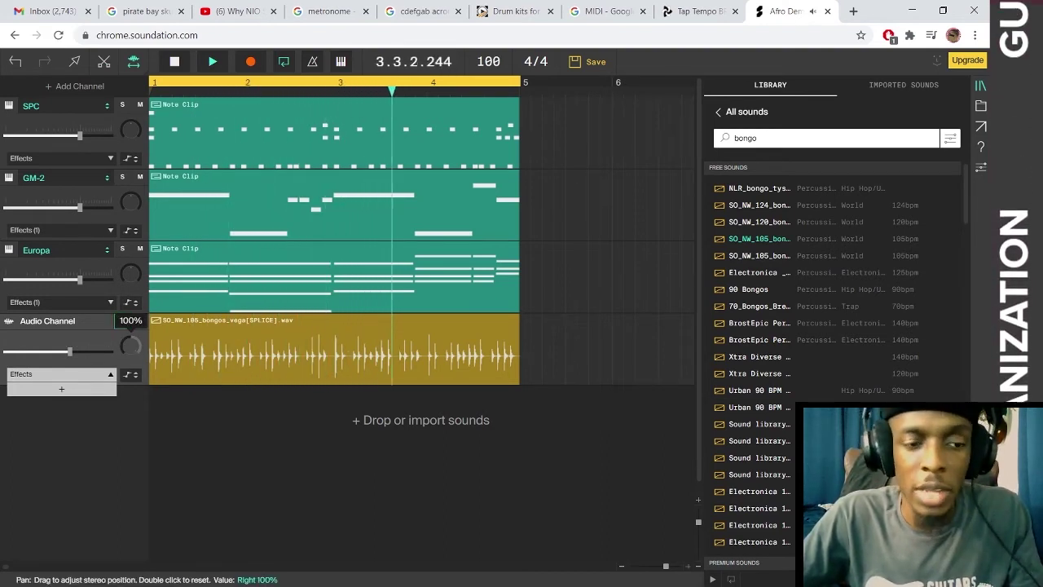
double_click(130, 346)
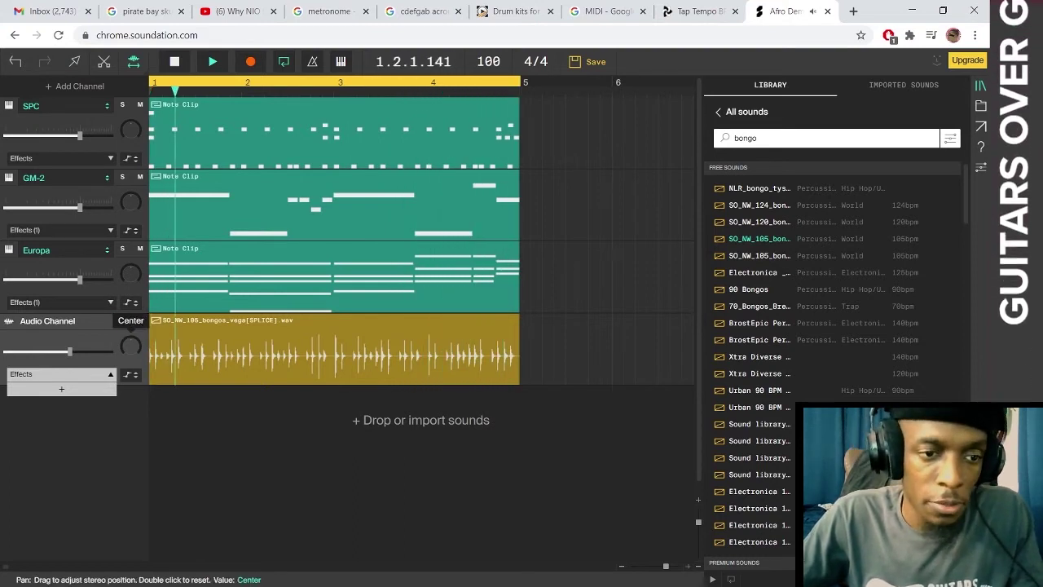
drag(70, 351, 72, 351)
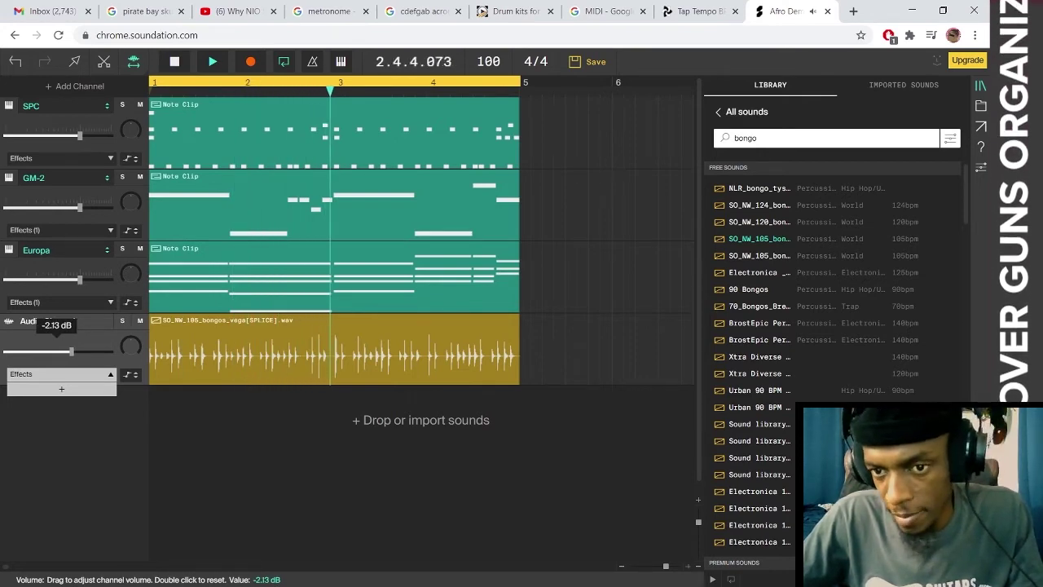
key(space)
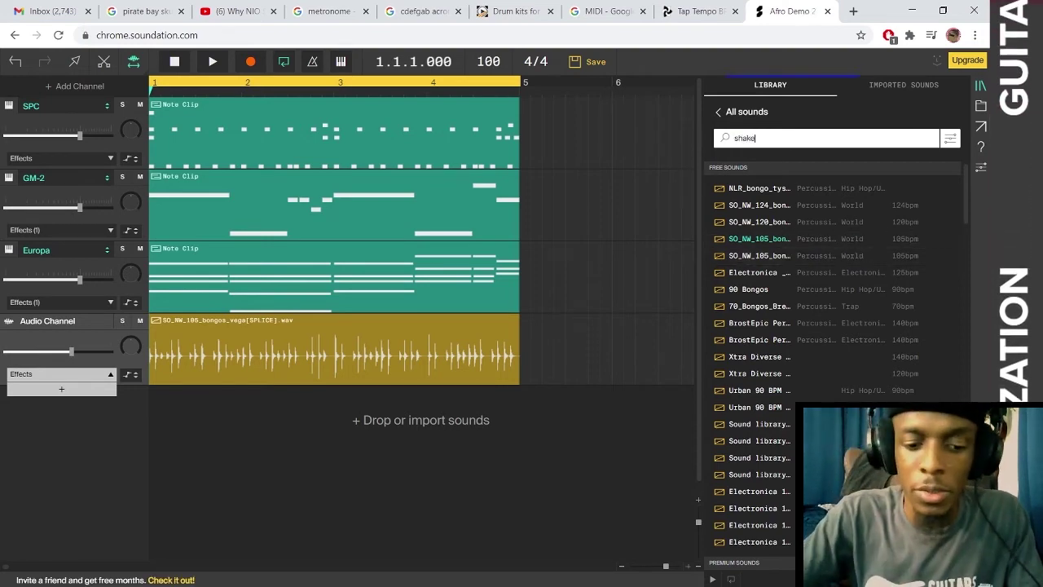
- Search the sound library for shaker and preview free loops such as SO_NW_105_shakers_sibate and 128_Shakers_And_Hats
text(r)
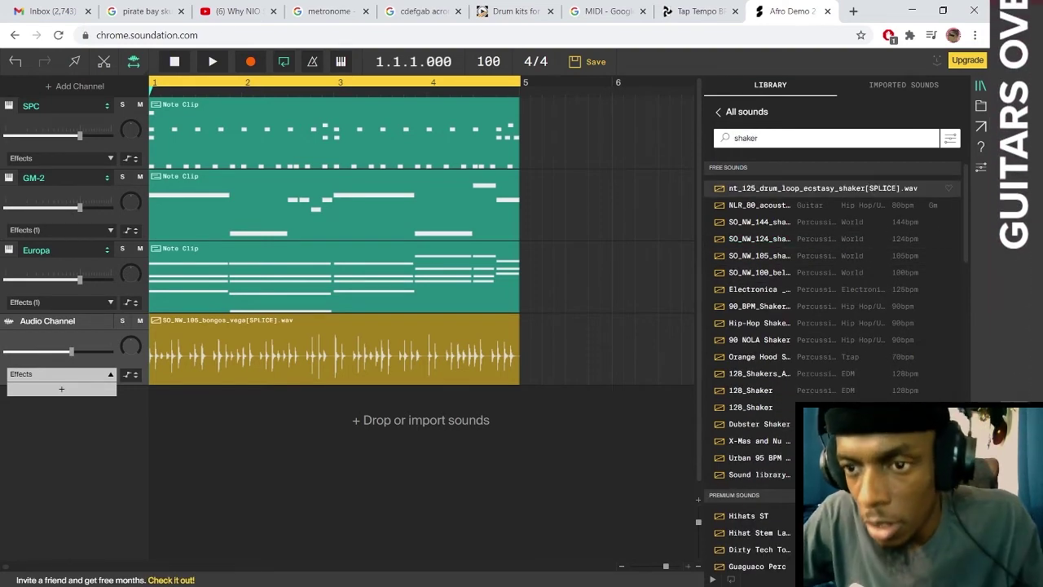
click(774, 222)
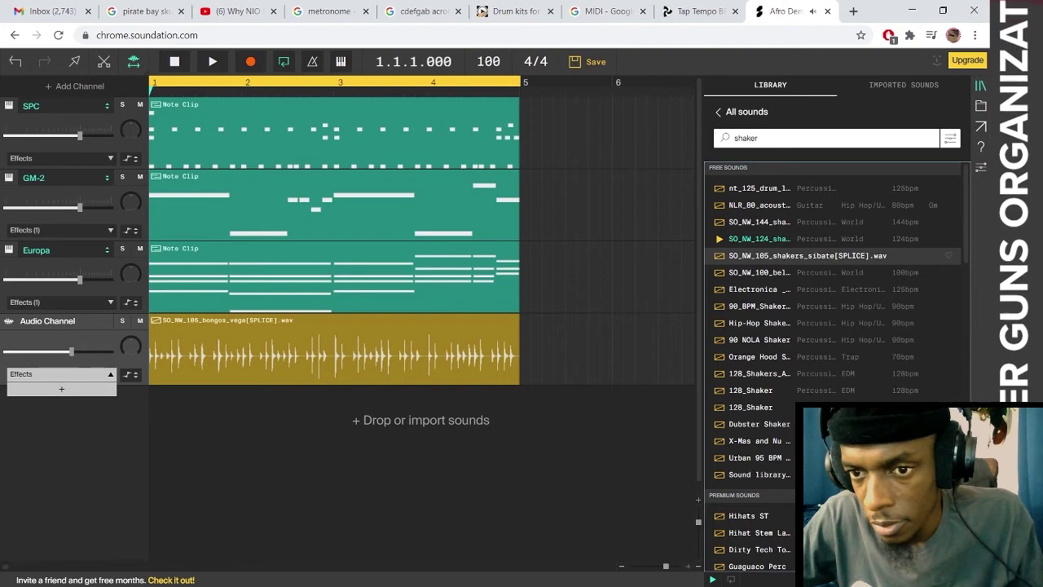
click(774, 255)
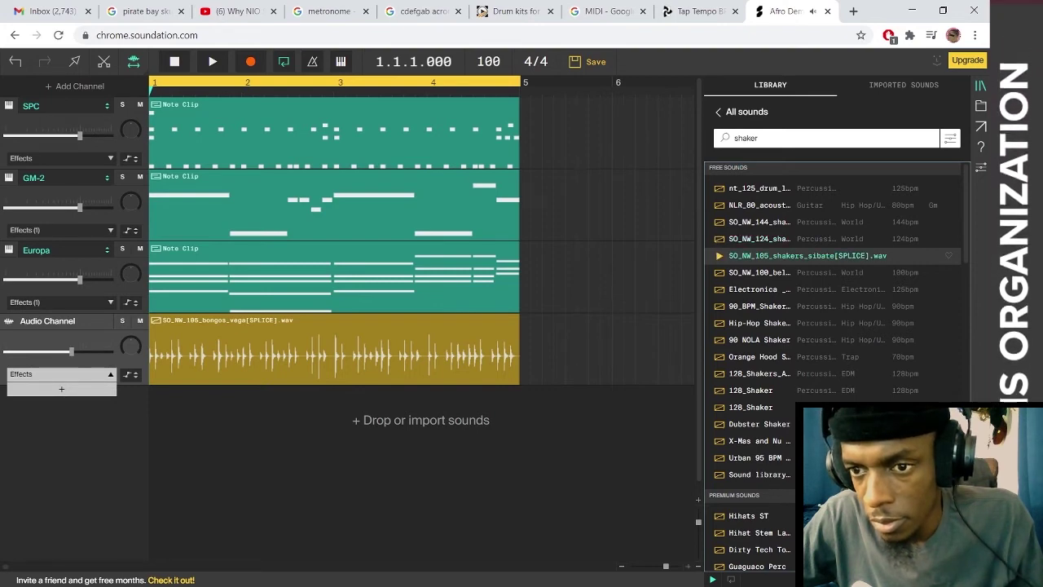
click(774, 272)
click(775, 289)
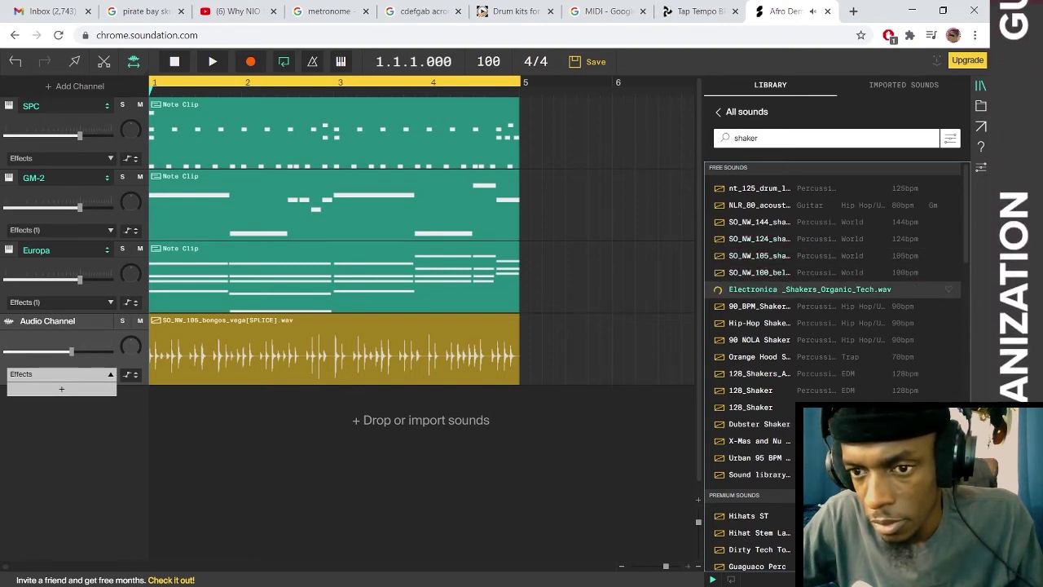
click(774, 374)
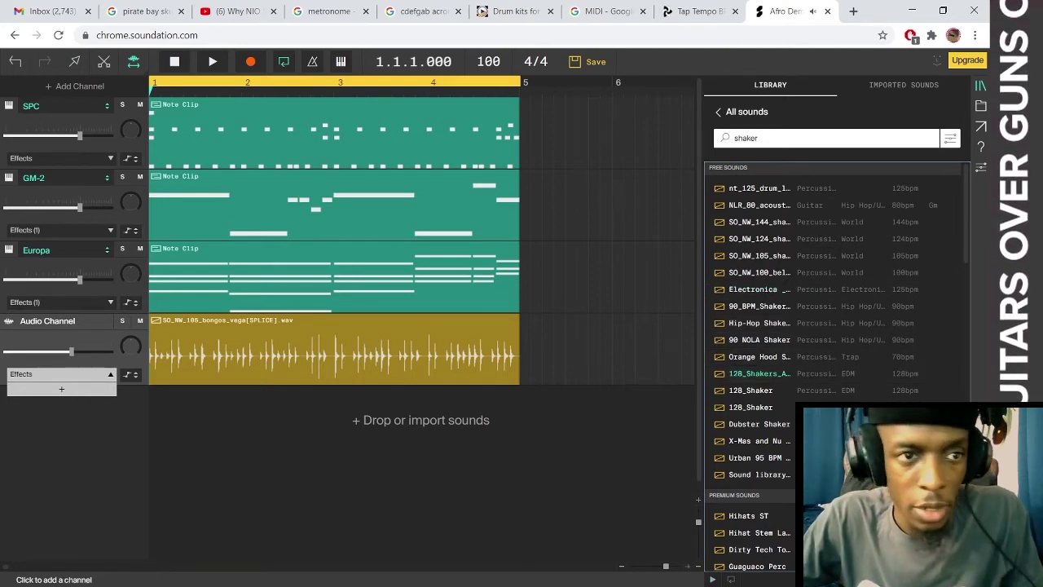
- Add a second audio channel and place the 128_Shakers_And_Hats loop on it at bar 1
click(80, 86)
click(50, 109)
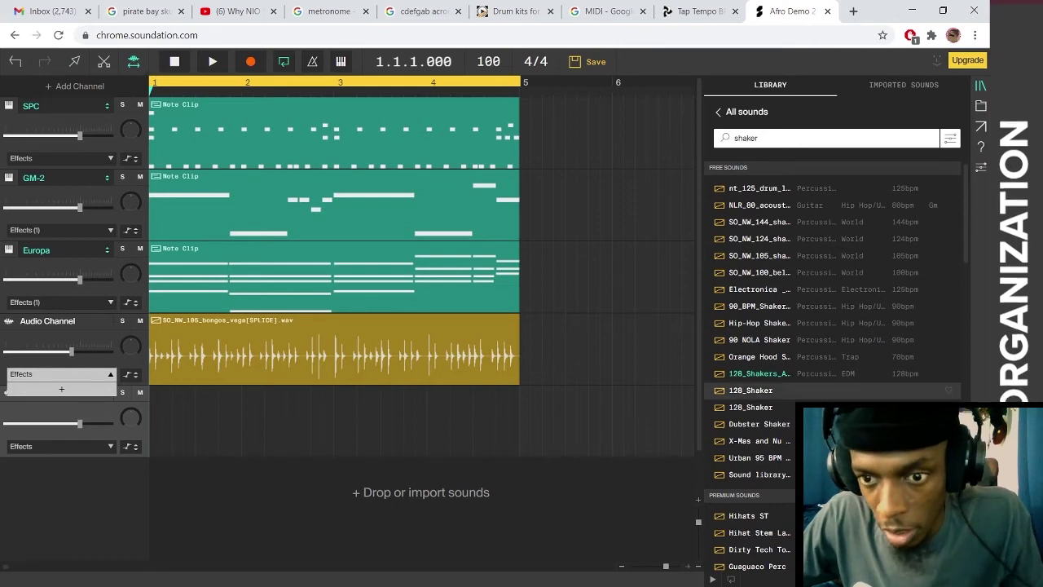
drag(772, 373, 185, 421)
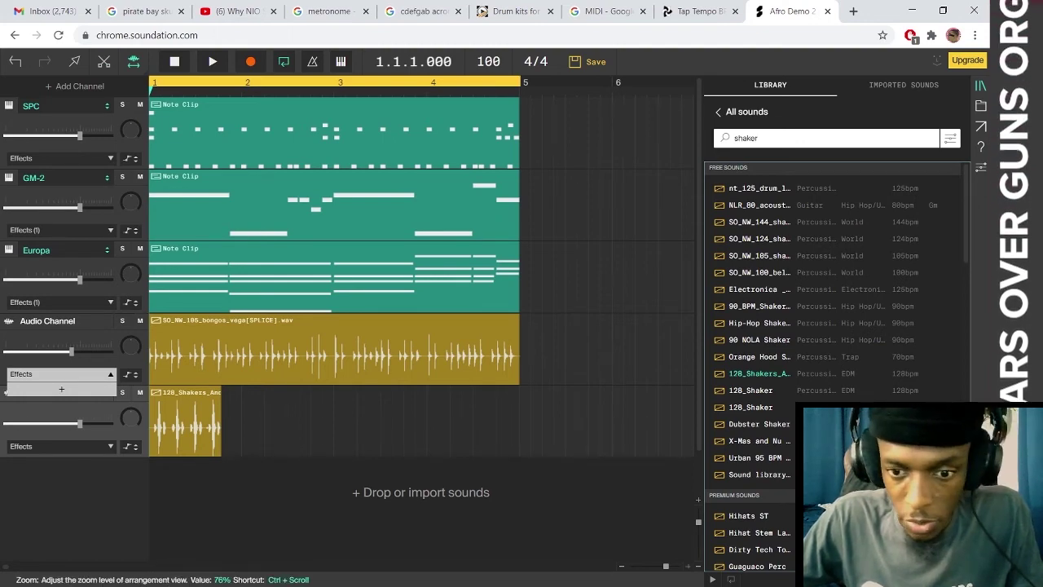
- Time-stretch the shaker clip to fill exactly one bar and play the song
drag(666, 566, 670, 565)
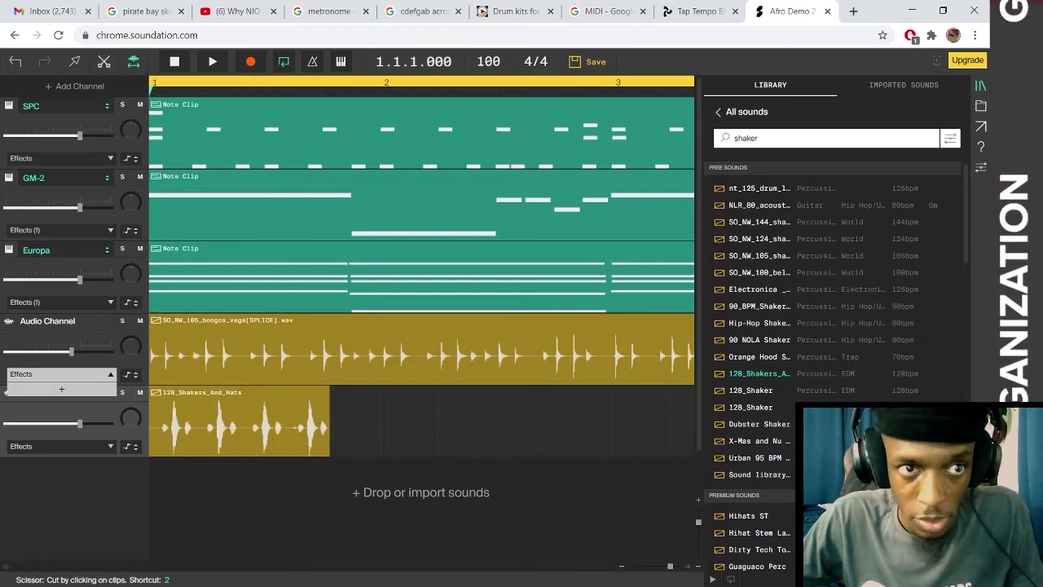
drag(328, 424, 380, 424)
key(space)
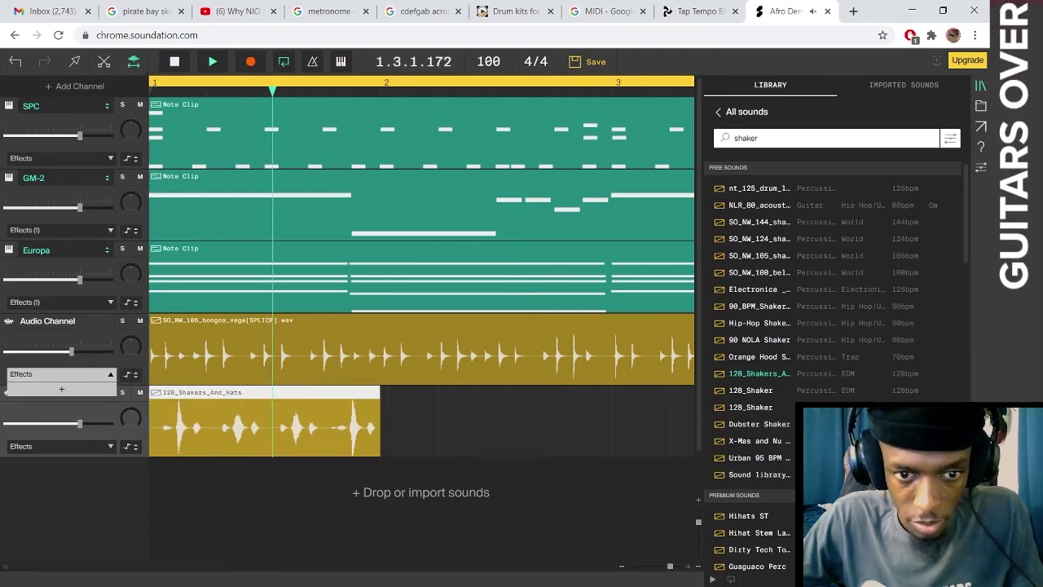
- Lower the shaker channel's volume and pan the bongo channel about 34% left, checking the mix by playback
key(space)
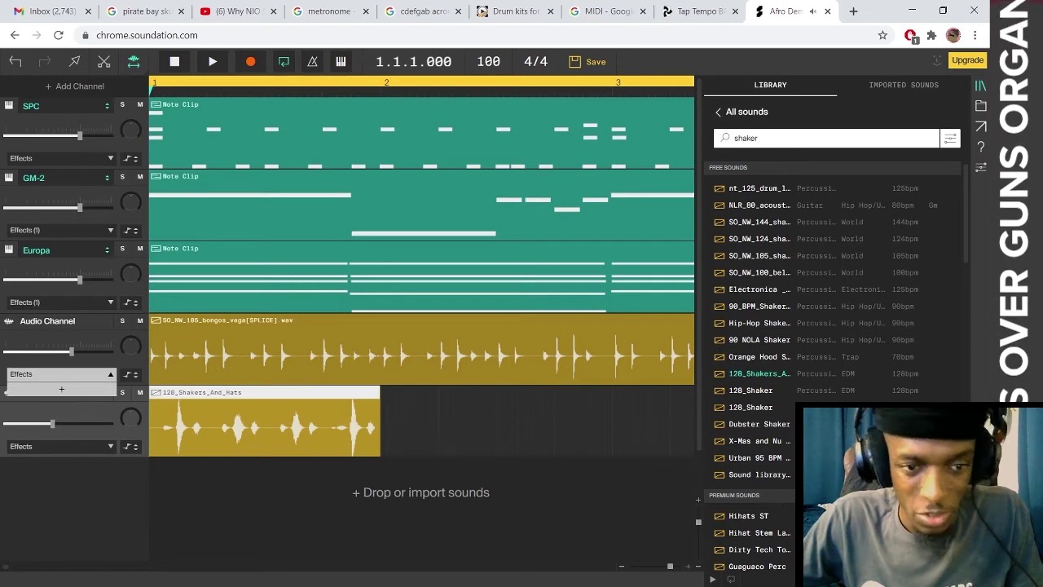
key(space)
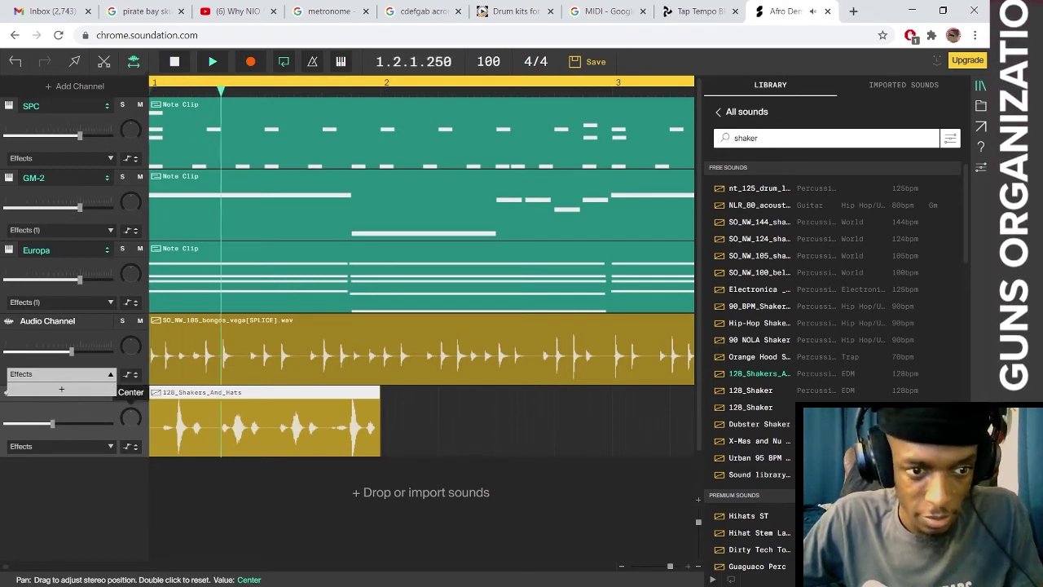
key(space)
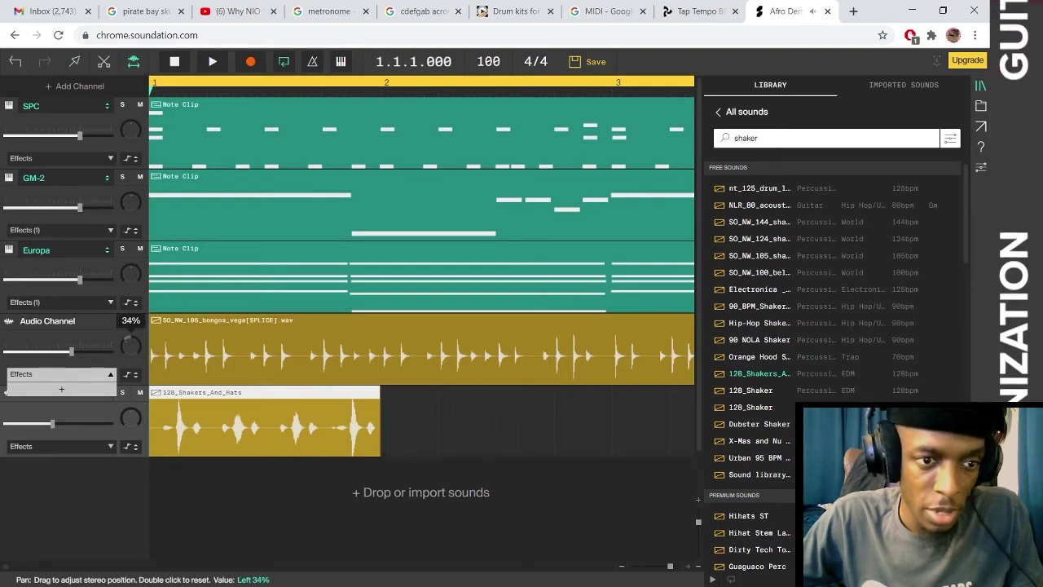
double_click(130, 346)
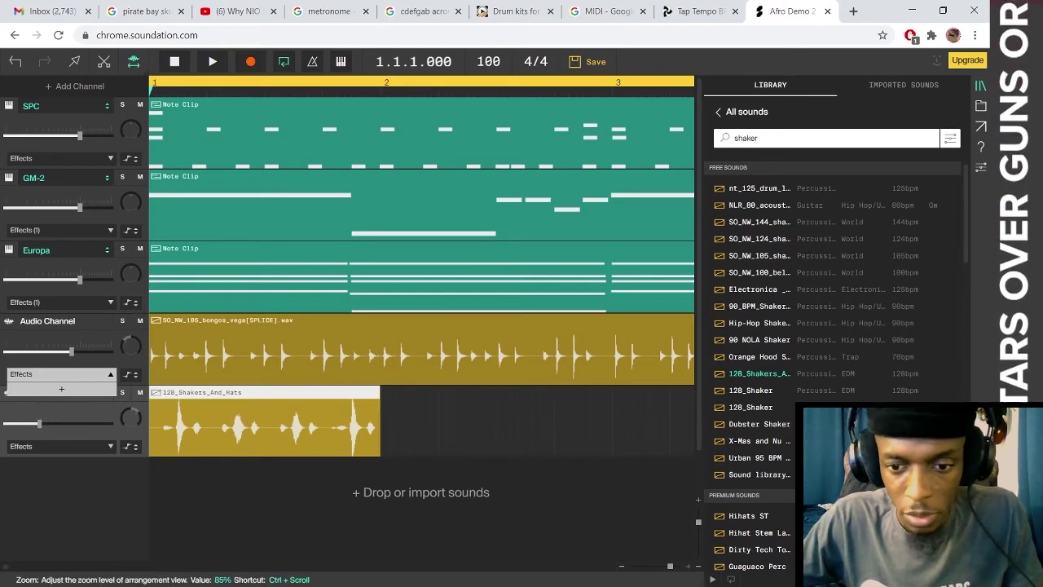
- Duplicate the one-bar shaker clip end to end so it fills bars 1 to 4
click(666, 567)
drag(193, 423, 280, 424)
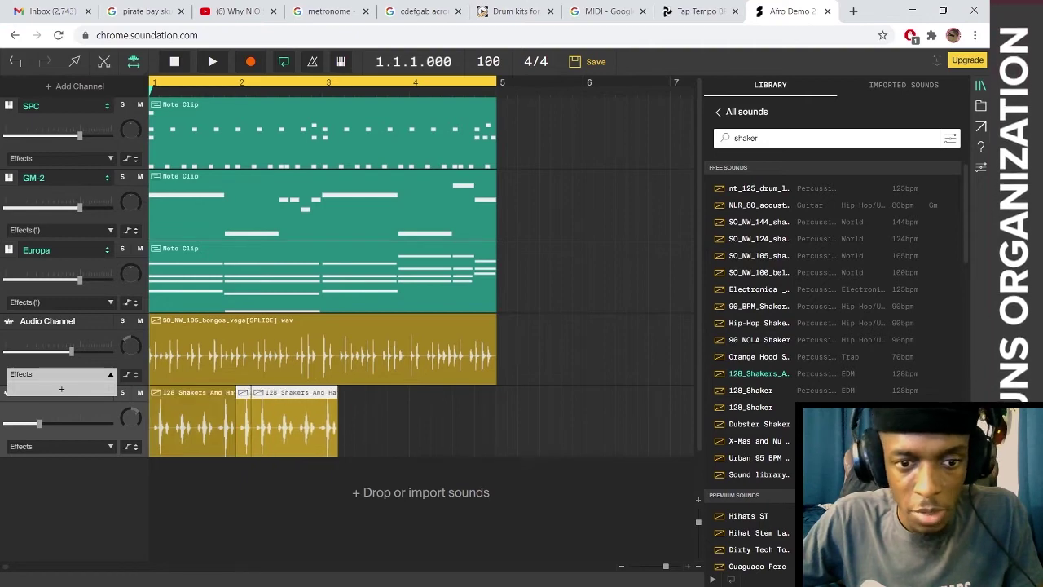
key(ctrl+d)
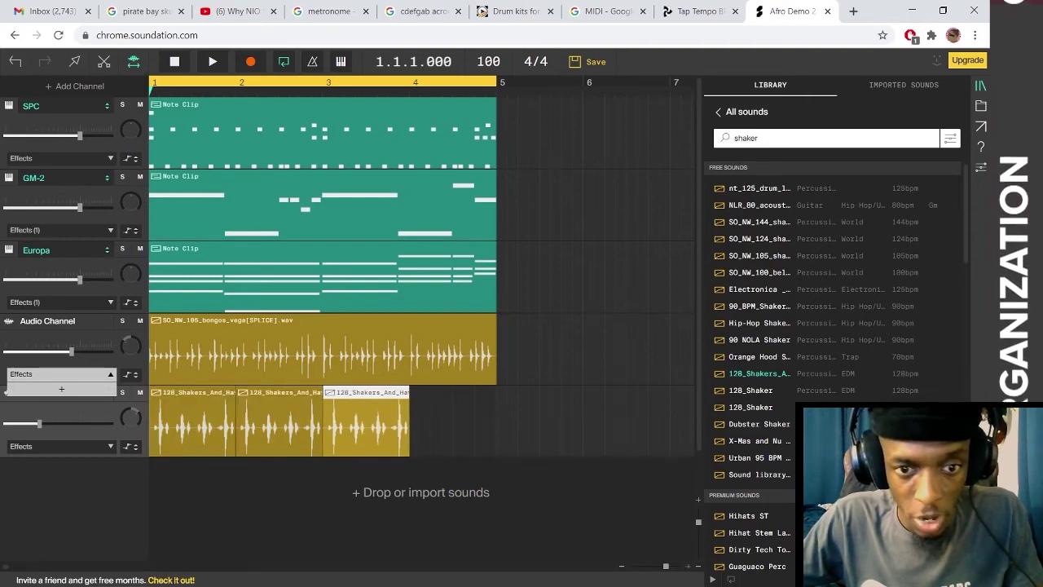
key(ctrl+d)
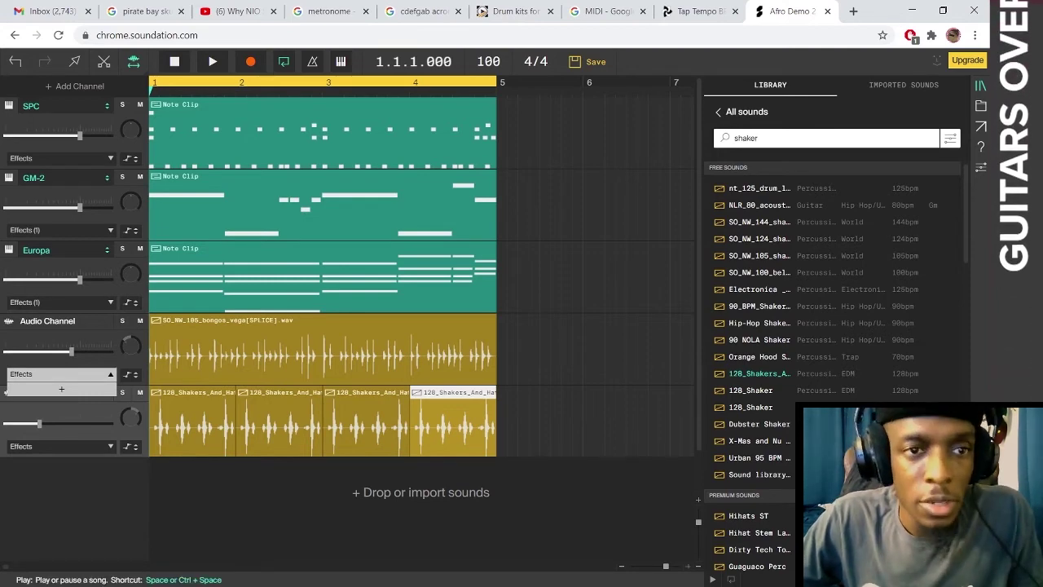
- Lower the shaker channel's volume slightly more while the song plays, and save the project
click(212, 62)
drag(39, 424, 35, 424)
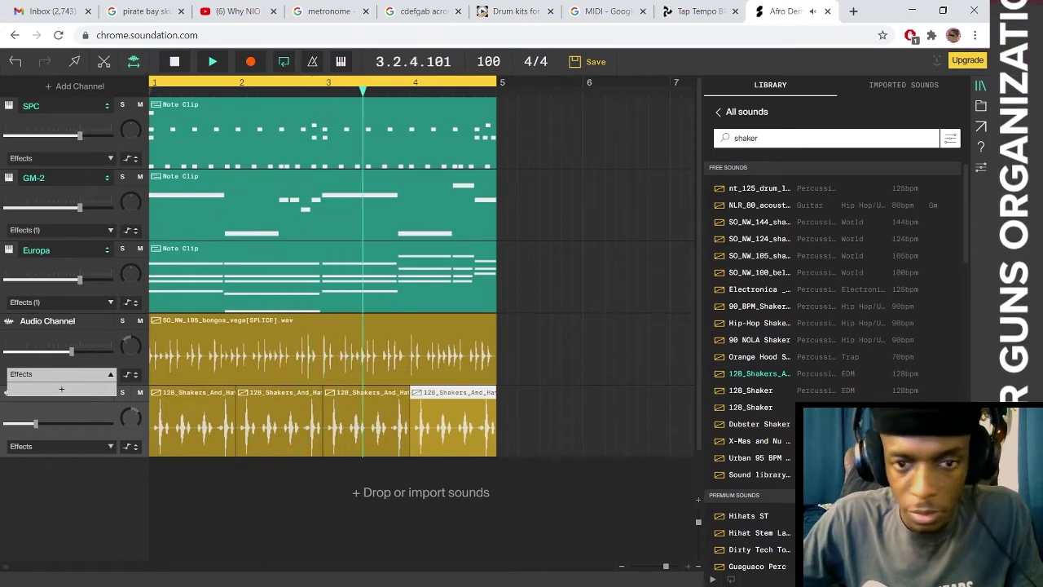
key(space)
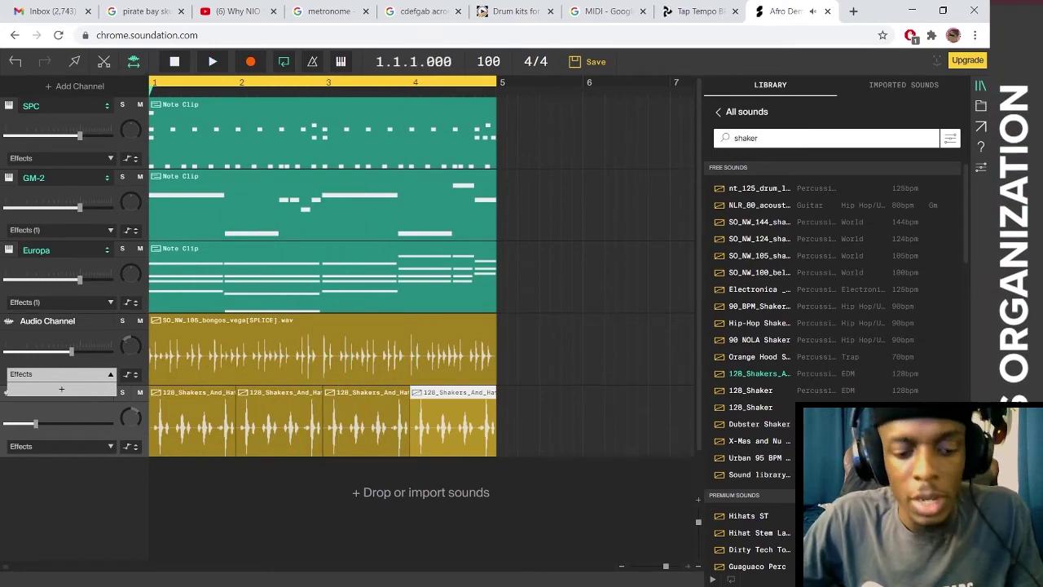
key(ctrl+s)
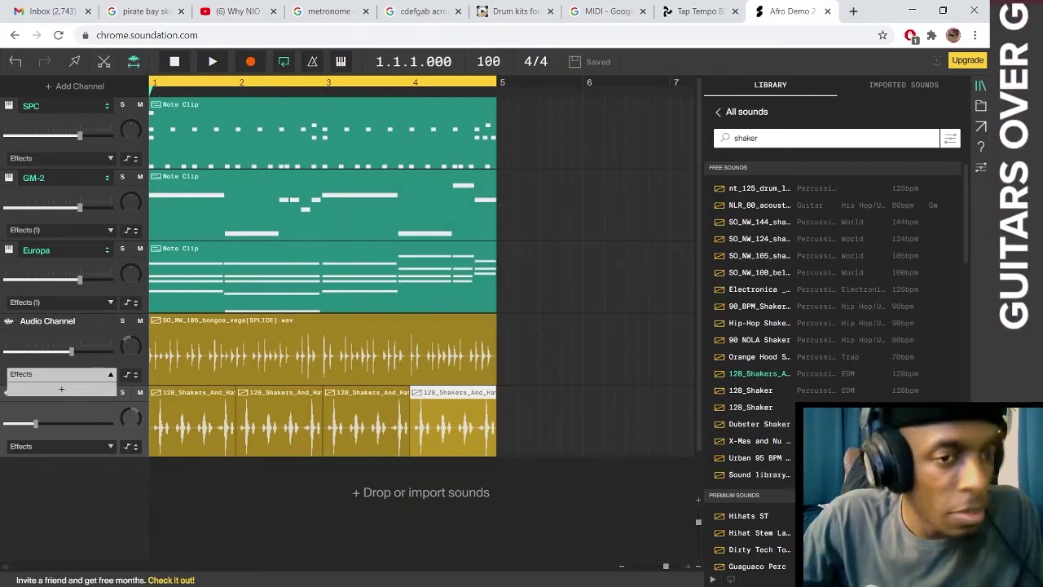
- Add a Simple Synth instrument channel below Europa and open the virtual keyboard to play it
click(61, 389)
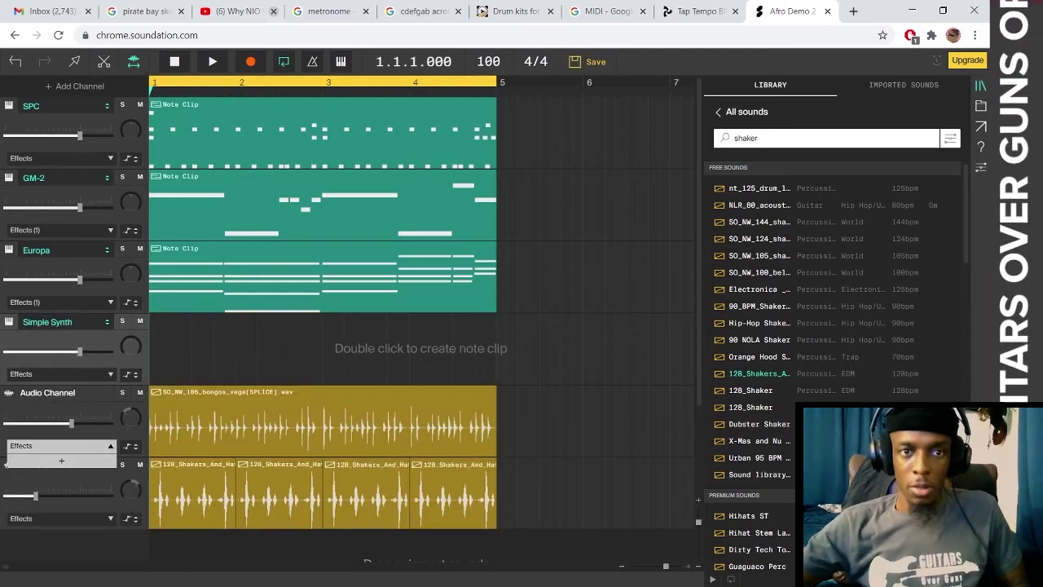
click(341, 61)
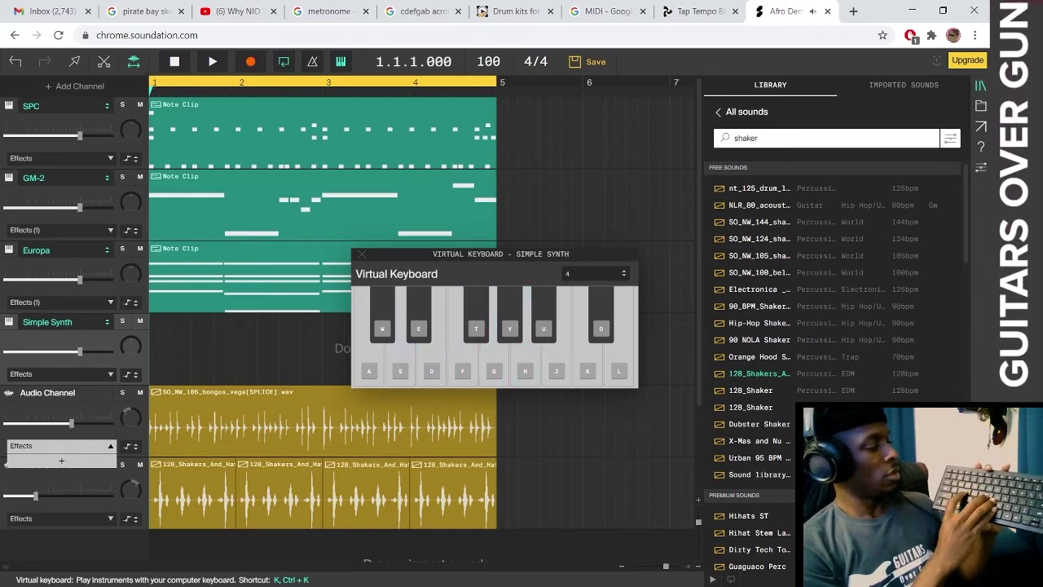
- Play the song and try out Simple Synth melody notes over it on the virtual keyboard
key(space)
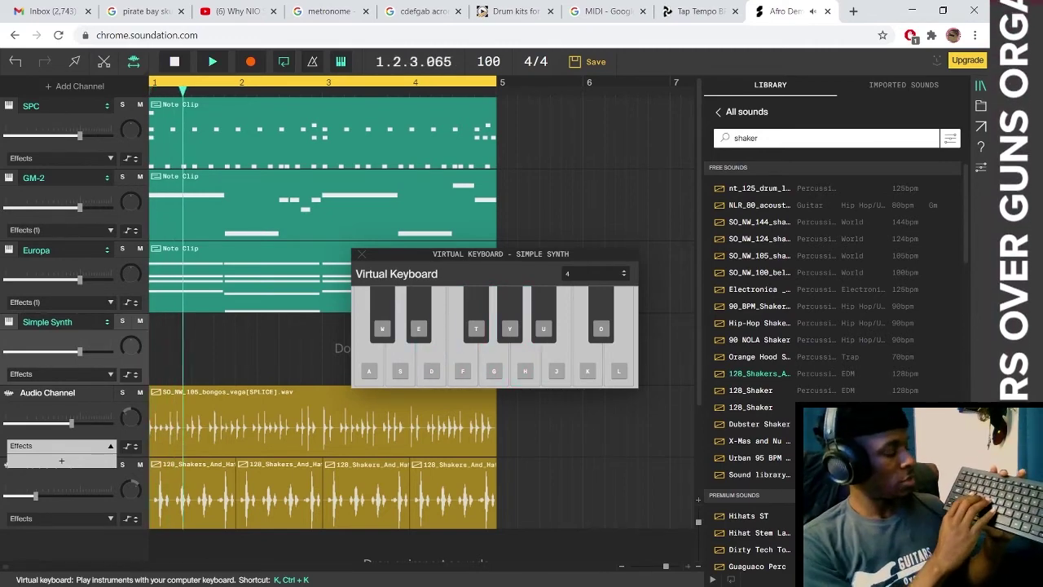
key(s)
key(d)
key(f)
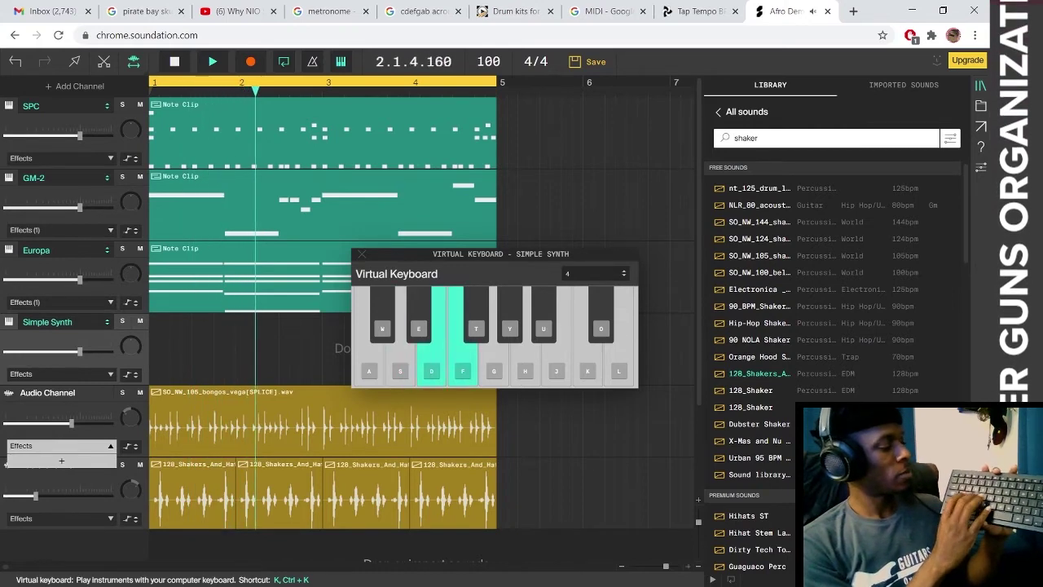
key(h)
key(s)
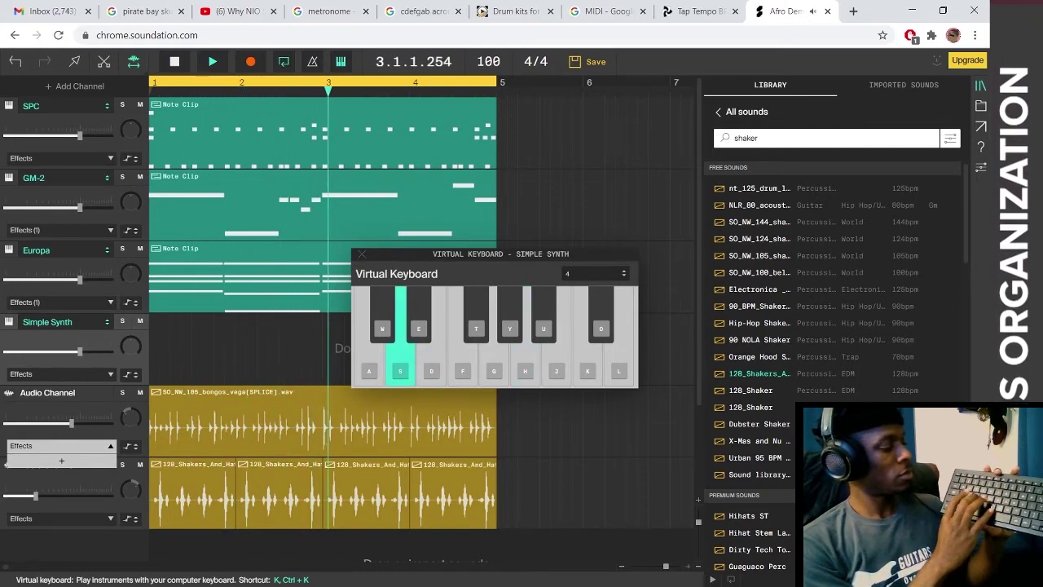
key(f)
key(h)
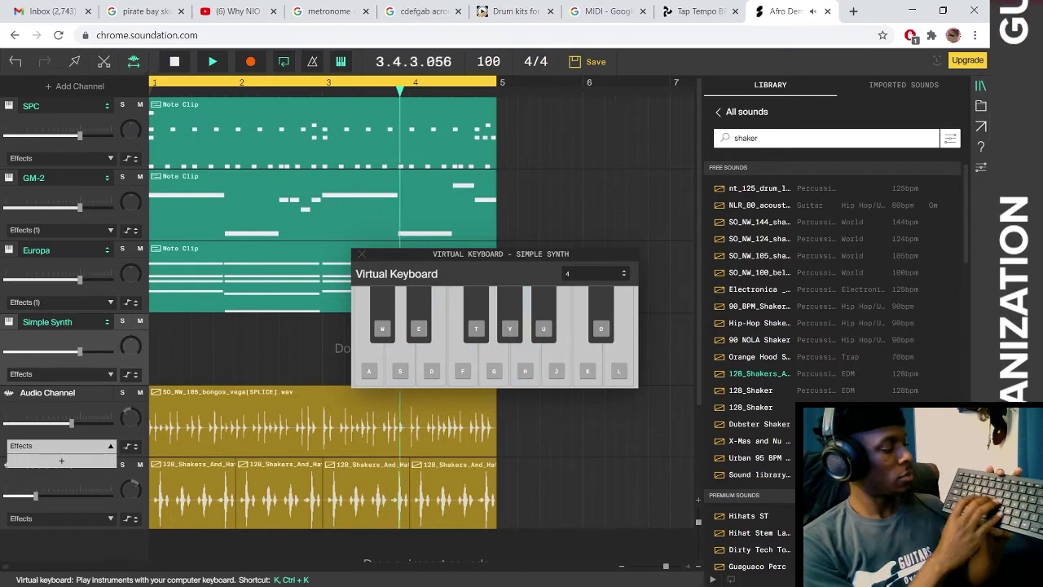
key(e)
key(d)
key(e)
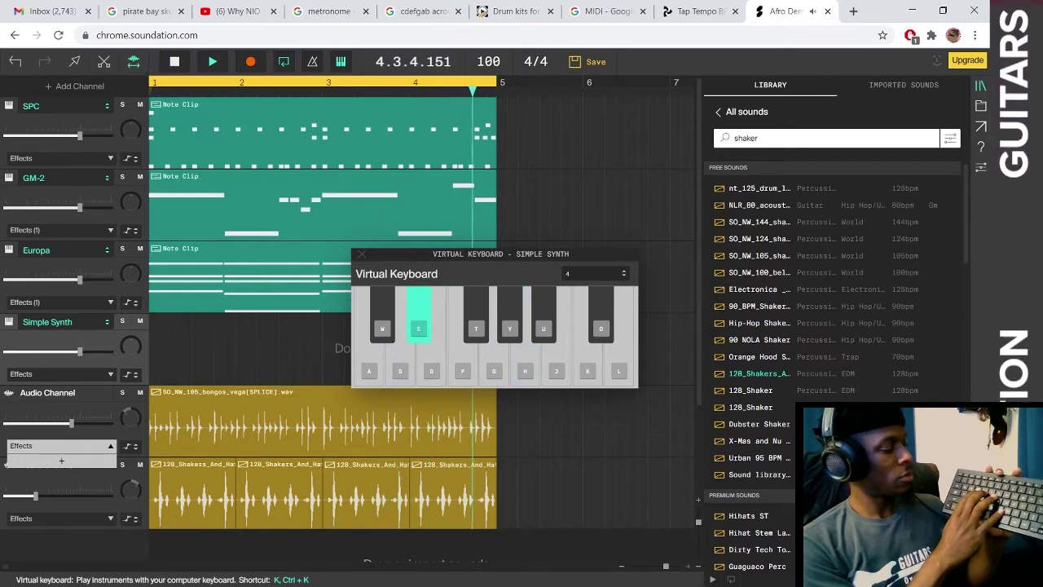
- Try to record a Simple Synth melody over the playing song with the virtual keyboard
key(e)
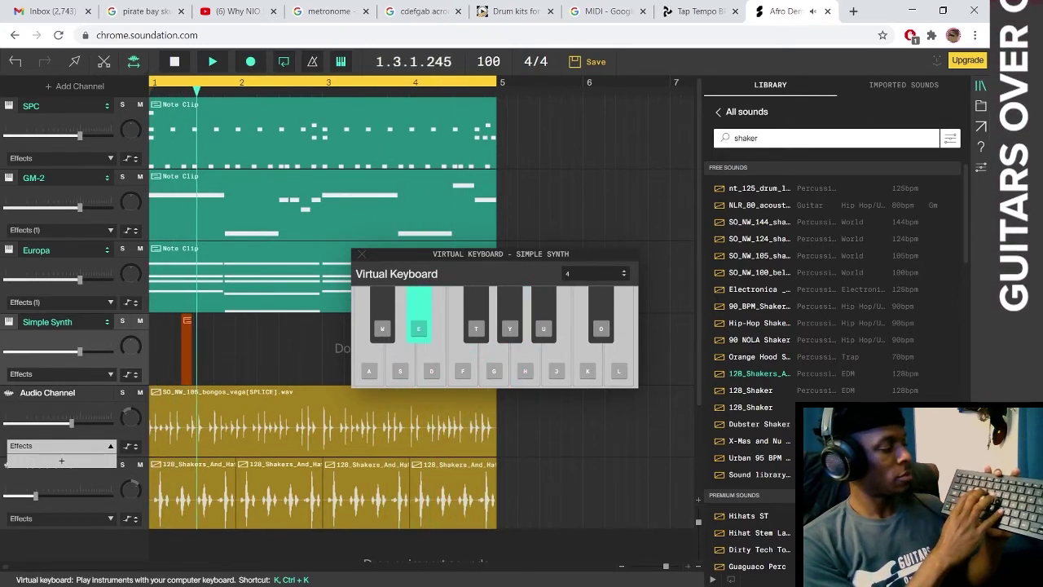
key(f)
key(t)
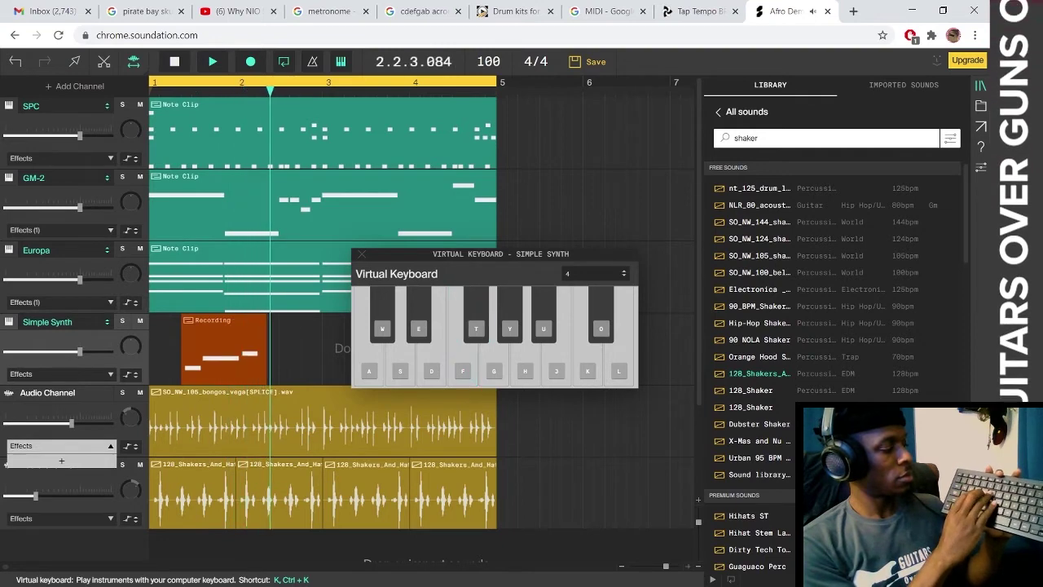
key(e)
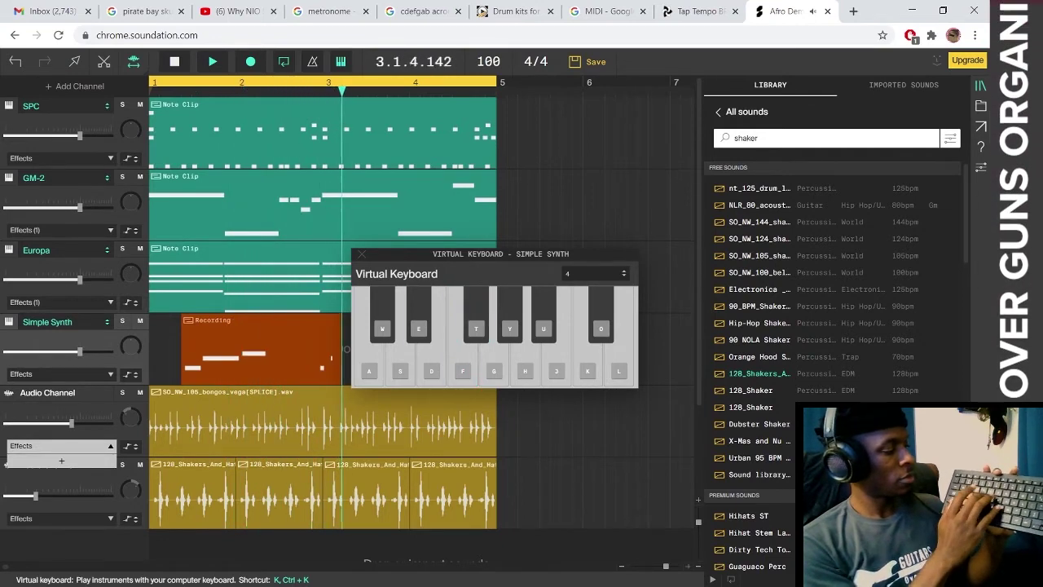
key(t)
key(y)
key(u)
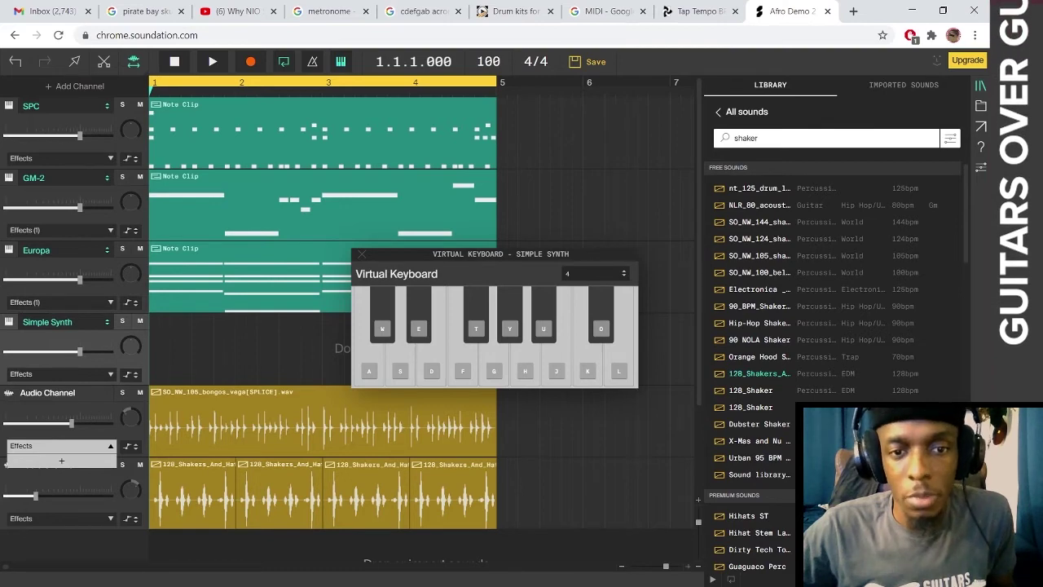
- Move the virtual keyboard clear of the clips and record the rising Simple Synth notes D#4, F4, F#4, G#4 and A#4 from bar 1
drag(500, 253, 694, 182)
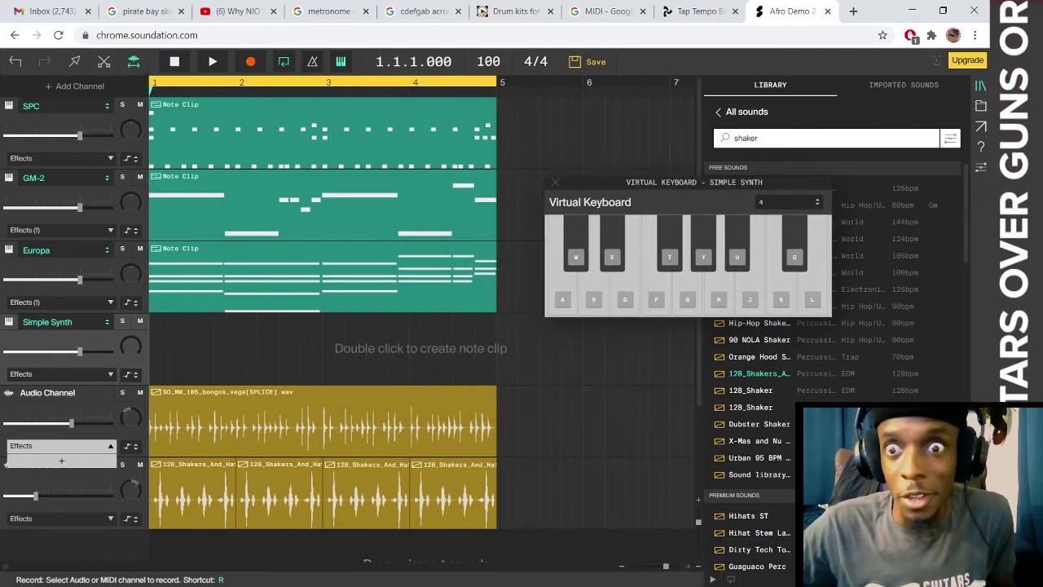
click(250, 61)
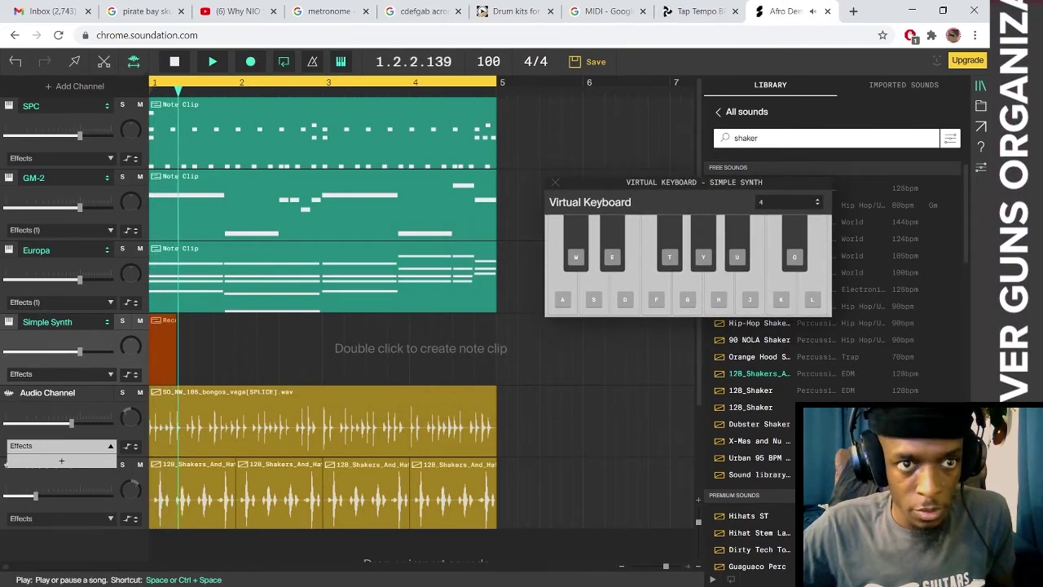
click(175, 61)
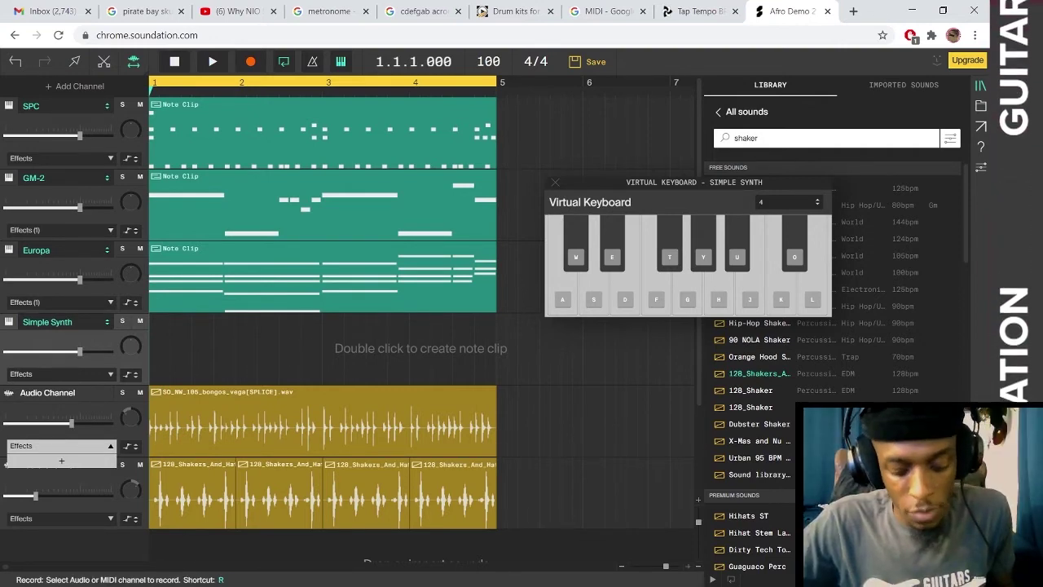
key(r)
key(e)
key(t)
key(y)
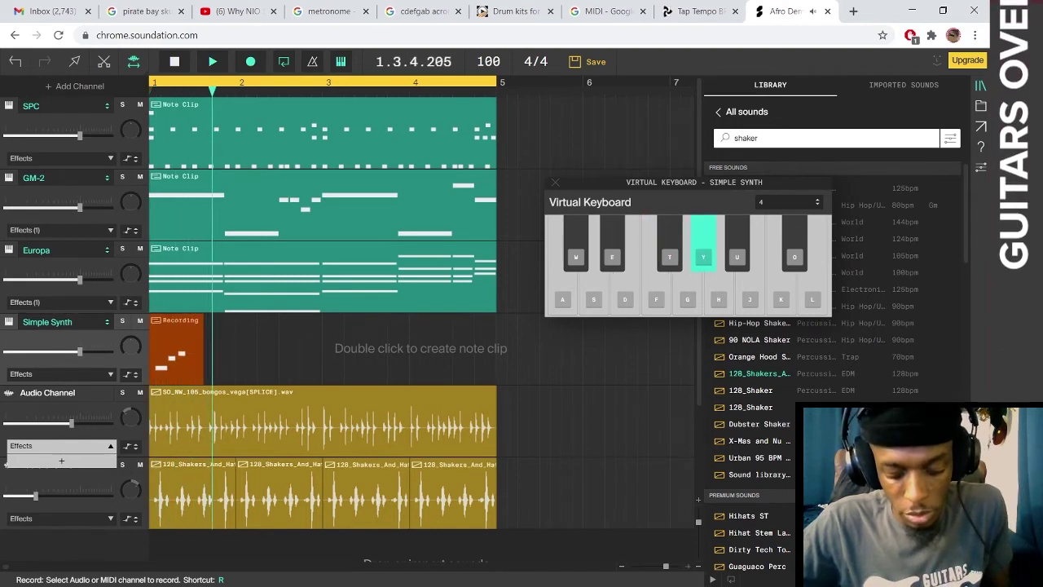
key(u)
key(space)
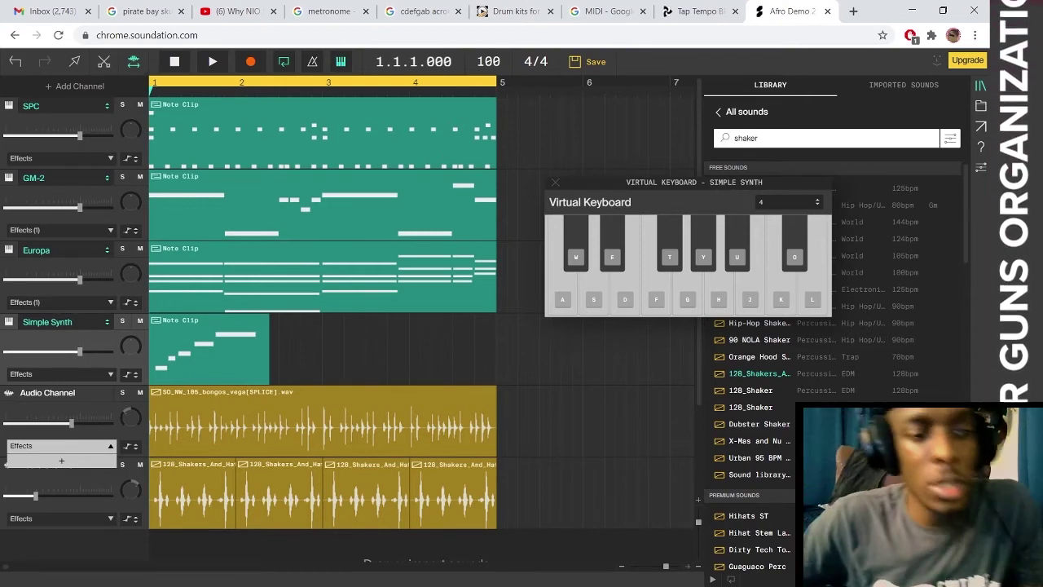
- Extend the recorded Simple Synth clip to two bars and open it in an enlarged note editor
drag(267, 352, 305, 352)
key(ctrl+z)
double_click(209, 350)
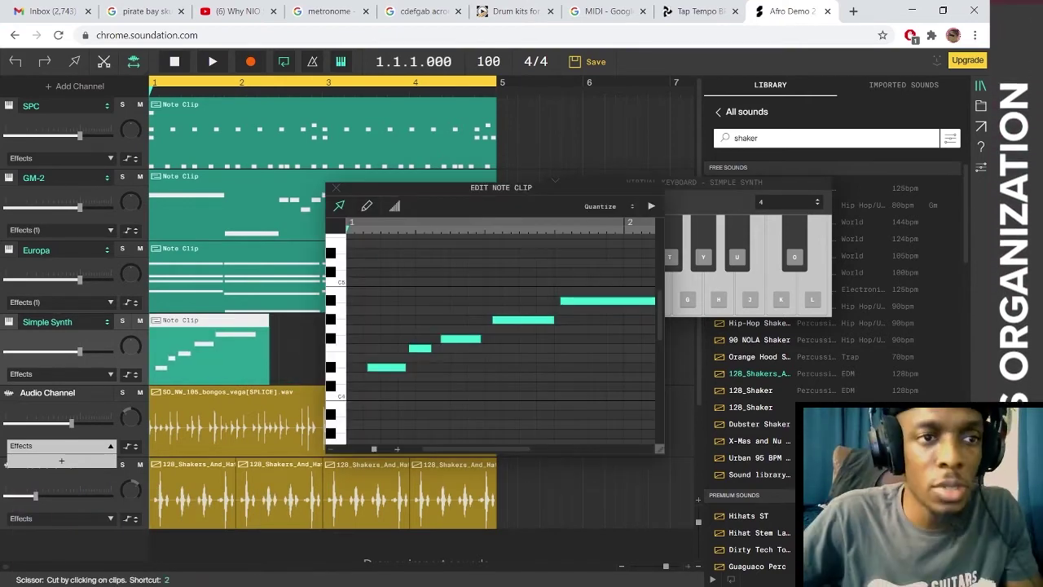
click(74, 61)
drag(456, 187, 286, 103)
drag(490, 364, 914, 543)
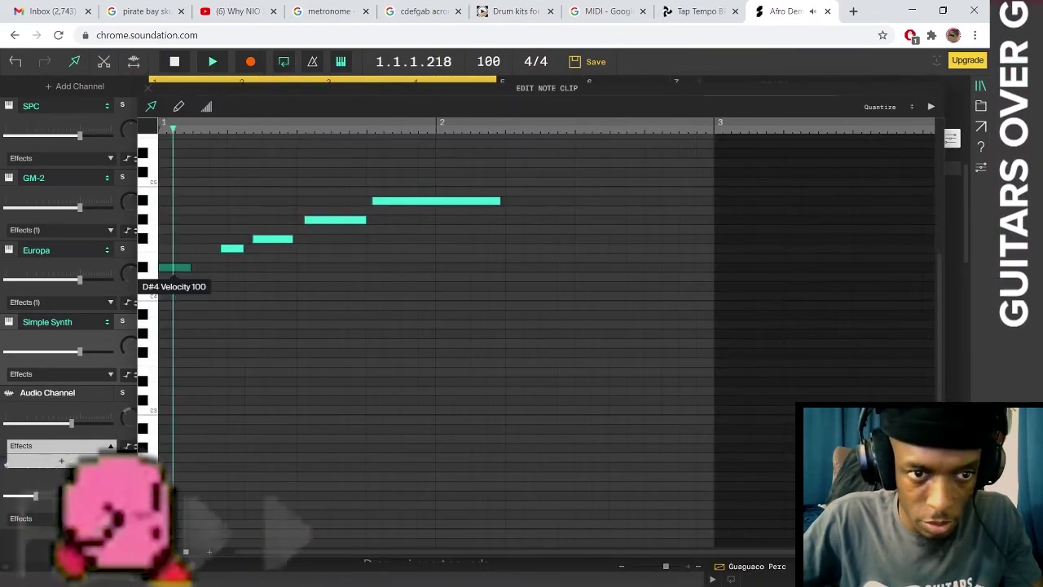
- Shift the D#4, F4 and F#4 notes earlier within the first beat of bar 1 and shorten each to about a sixteenth, checking by playback
drag(187, 266, 231, 239)
key(space)
key(space)
mouse_move(225, 249)
mouse_down()
mouse_move(174, 267)
mouse_move(225, 239)
mouse_up()
key(space)
key(space)
key(space)
key(space)
key(space)
key(space)
key(space)
- Move the G#4 and A#4 notes earlier into the second beat and stretch A#4 to the end of bar 2
drag(335, 220, 277, 220)
key(space)
key(space)
key(space)
key(space)
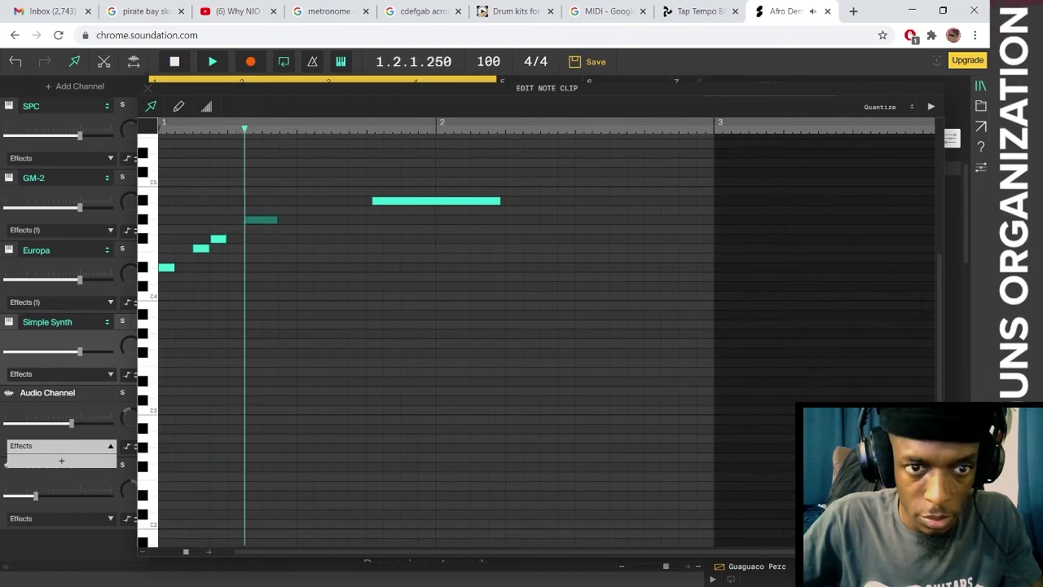
key(space)
drag(436, 200, 343, 201)
key(space)
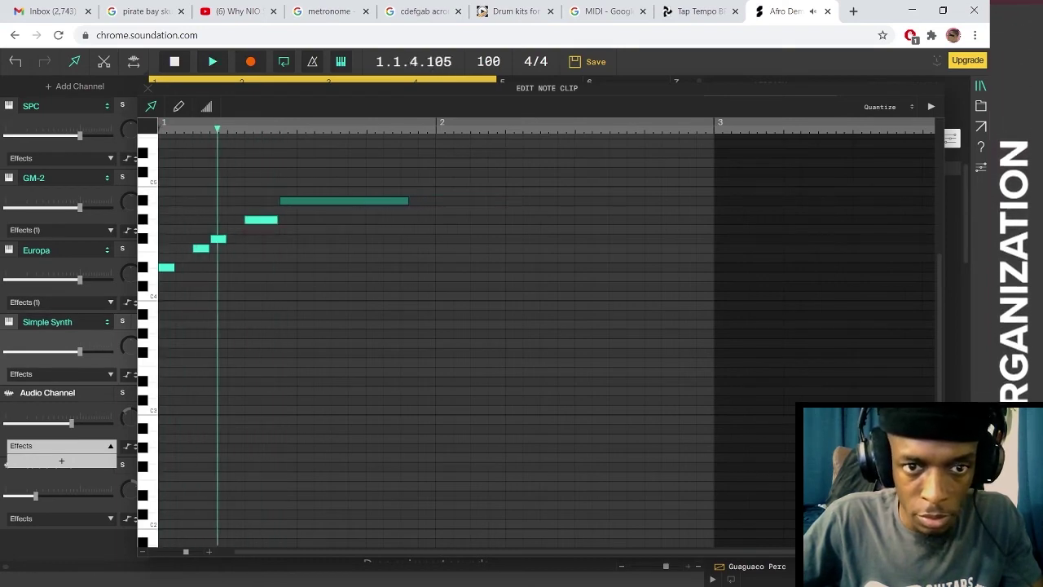
drag(407, 200, 708, 200)
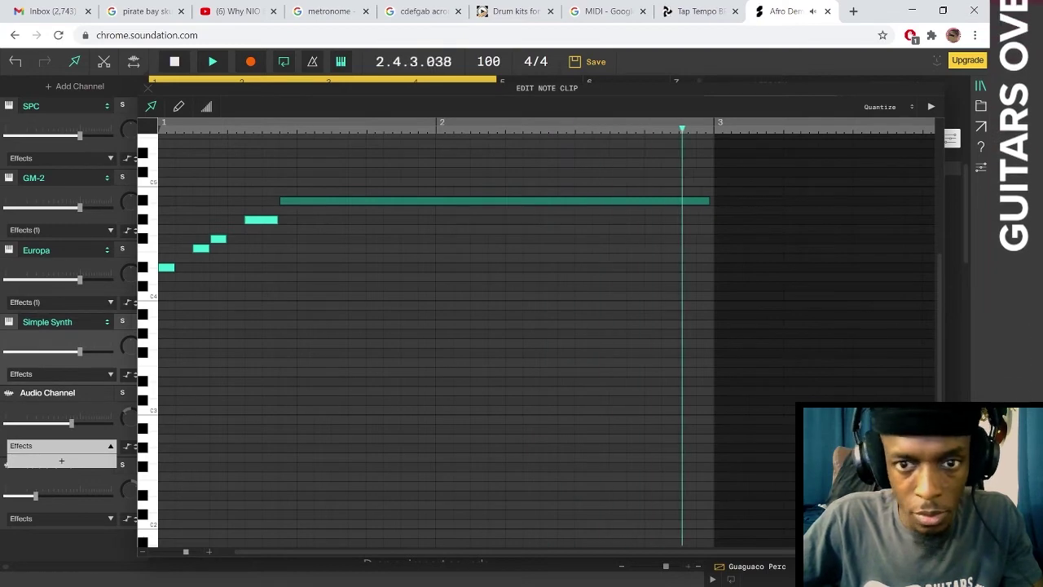
key(space)
- Duplicate the two-bar Simple Synth clip into bars 3 and 4 and lower the copy's long last note to D#4
click(148, 88)
drag(237, 350, 410, 350)
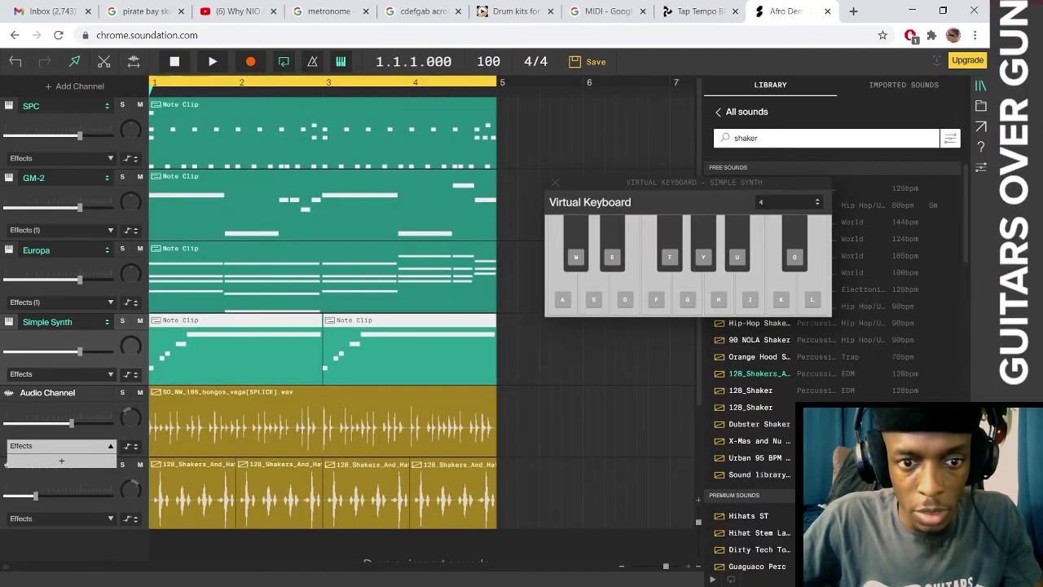
double_click(410, 350)
drag(643, 300, 650, 369)
click(336, 189)
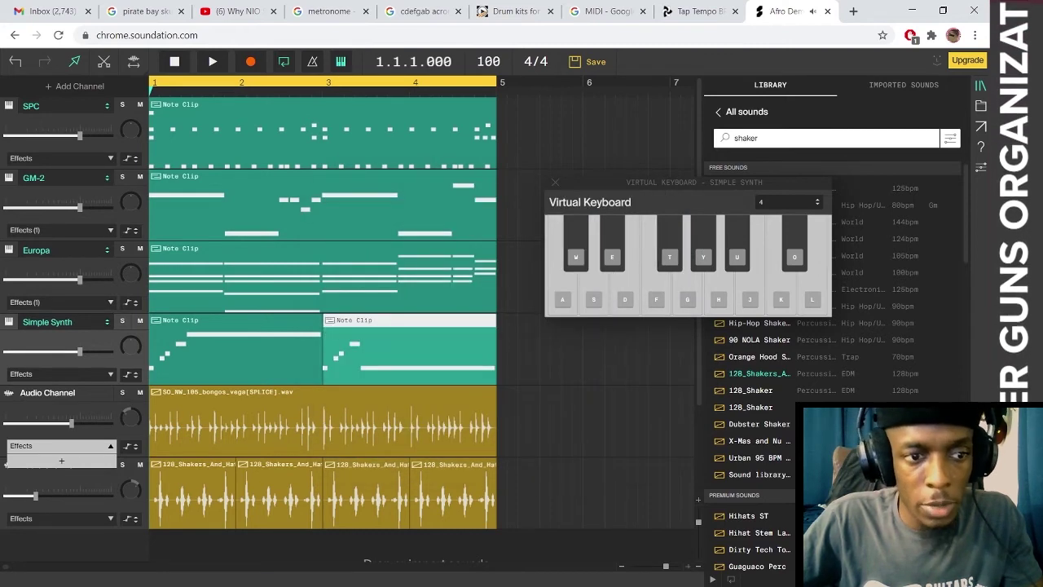
- Change the Simple Synth channel's instrument to FM Synth with the Marimba preset and play it soloed
click(68, 322)
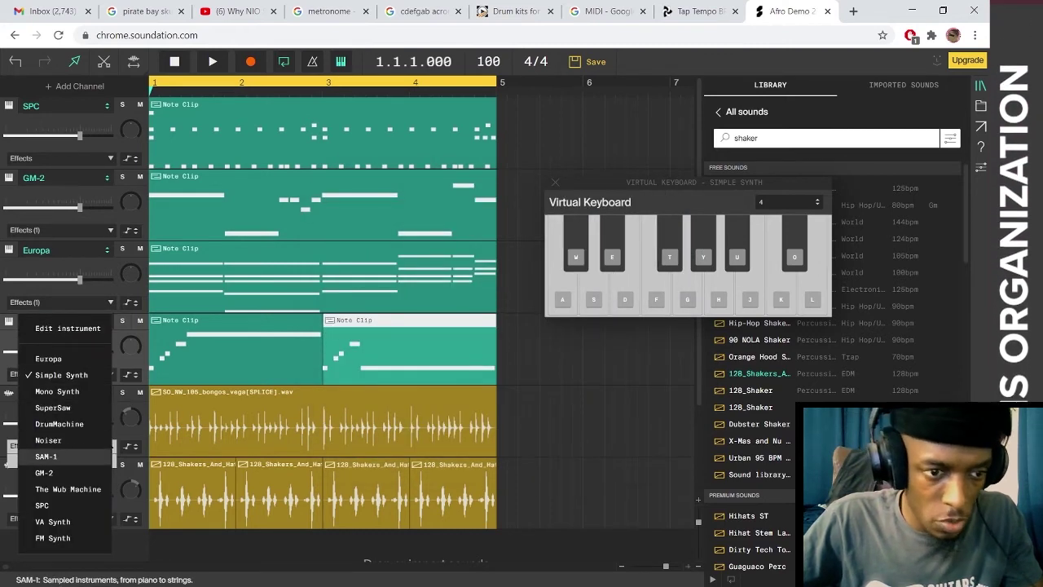
click(52, 538)
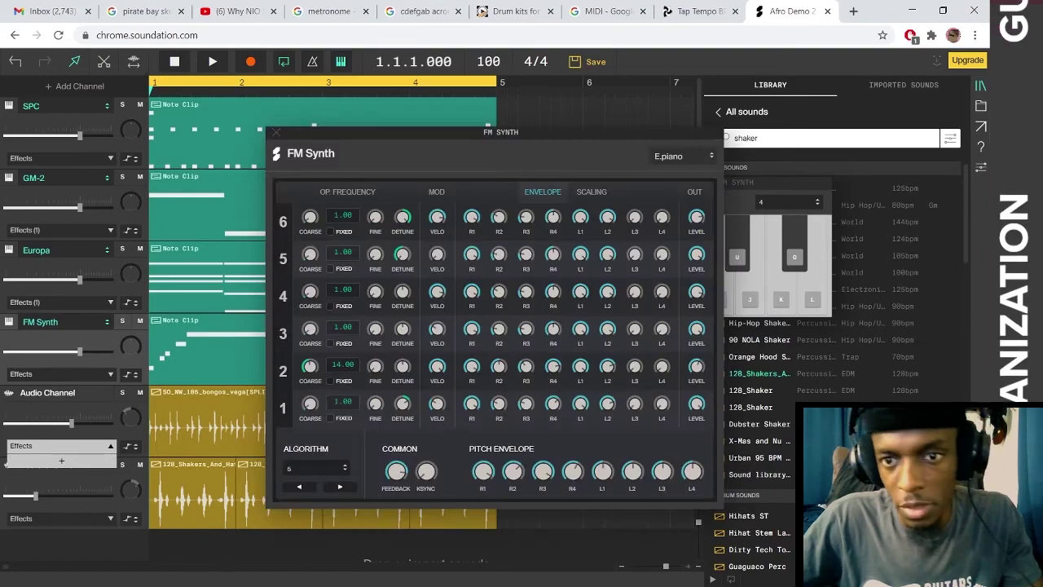
click(683, 156)
scroll(694, 318, down, 1)
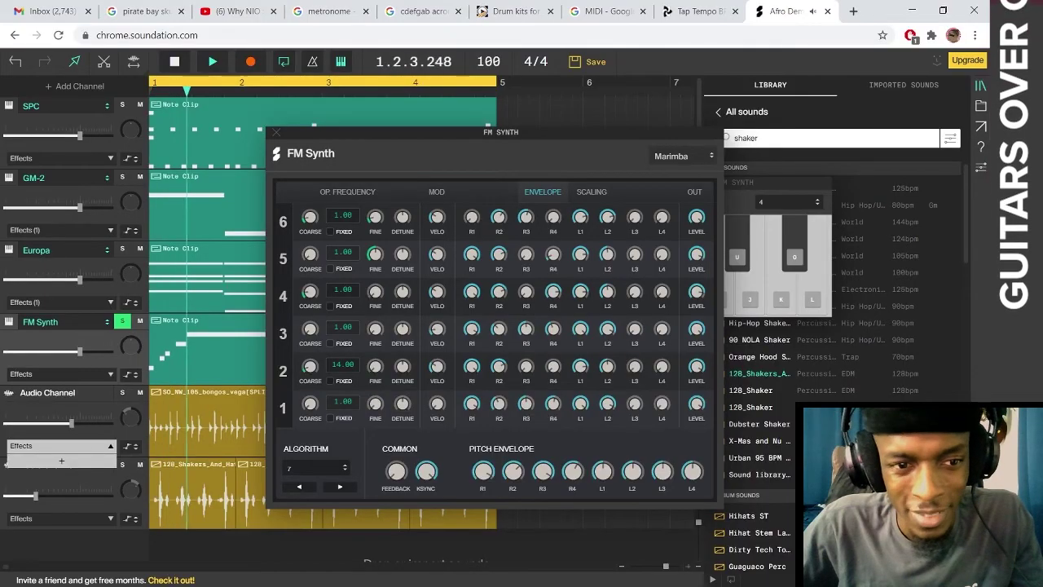
- Raise all notes of the first FM Synth clip by one octave and listen to them soloed
double_click(208, 349)
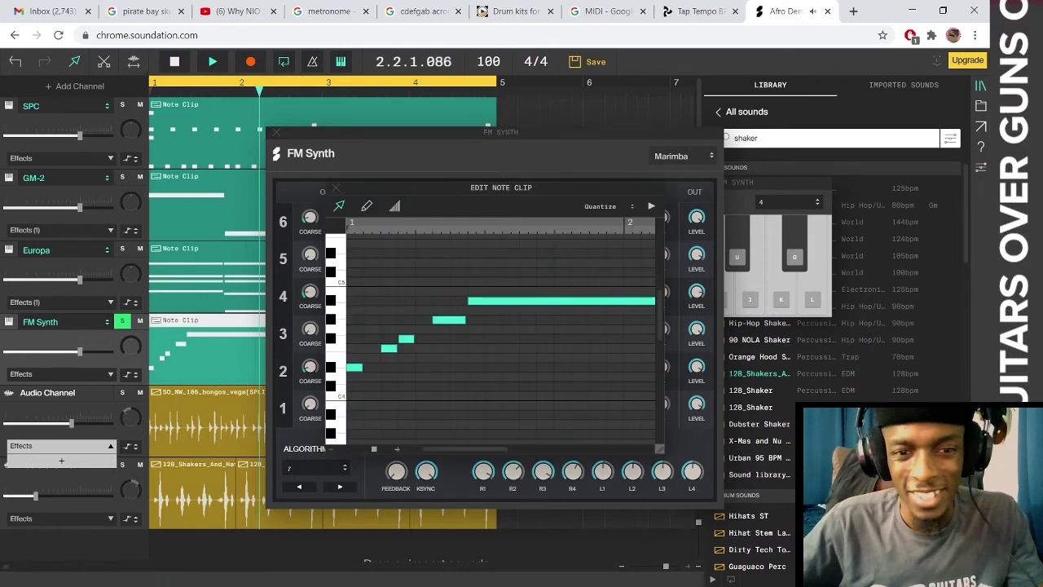
key(space)
click(521, 366)
key(ctrl+a)
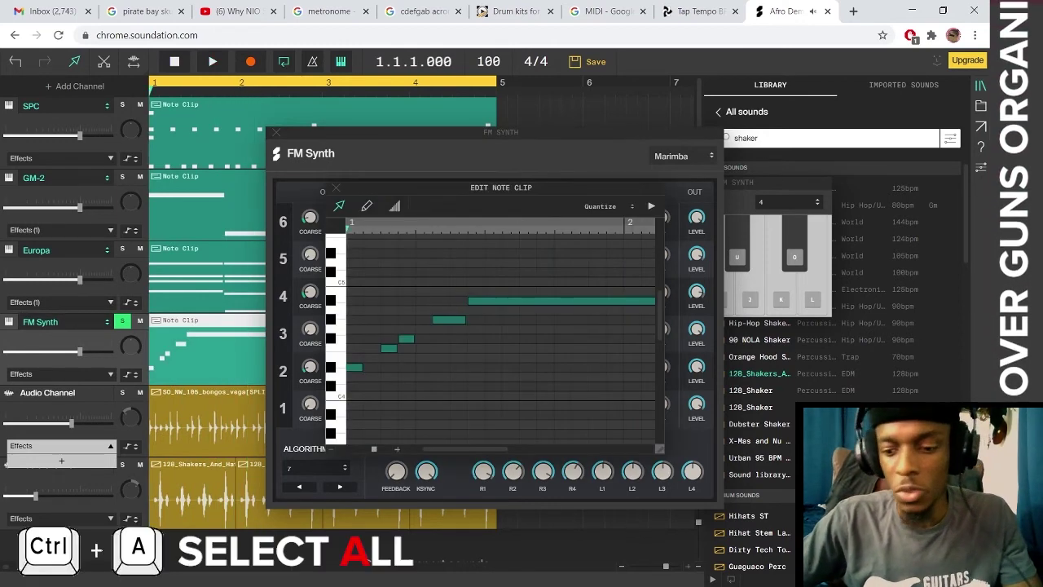
key(shift+Up)
key(space)
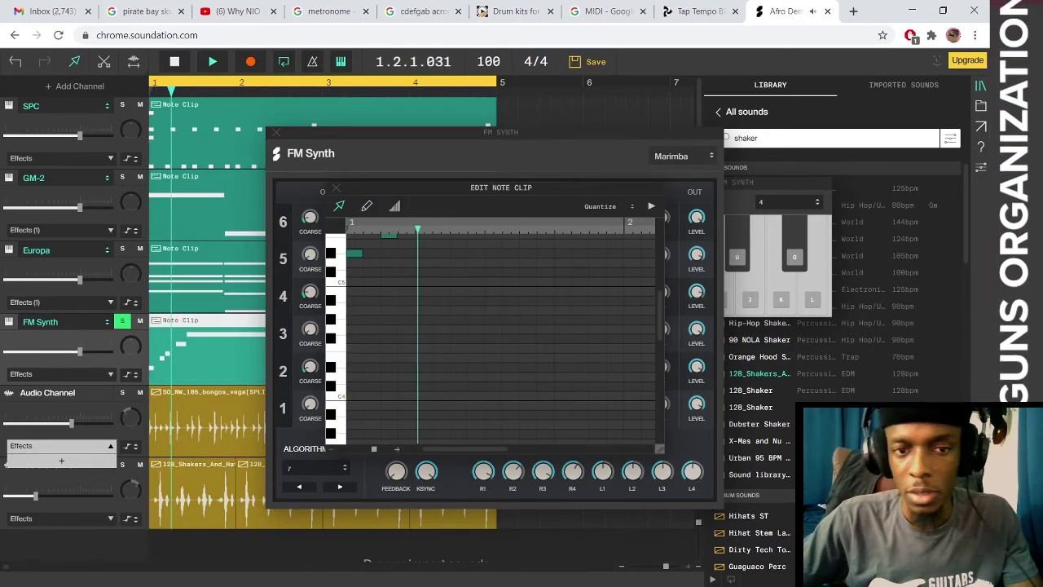
key(space)
- Unsolo the FM Synth channel and raise the first clip's notes another octave, checking them against the full mix
click(276, 132)
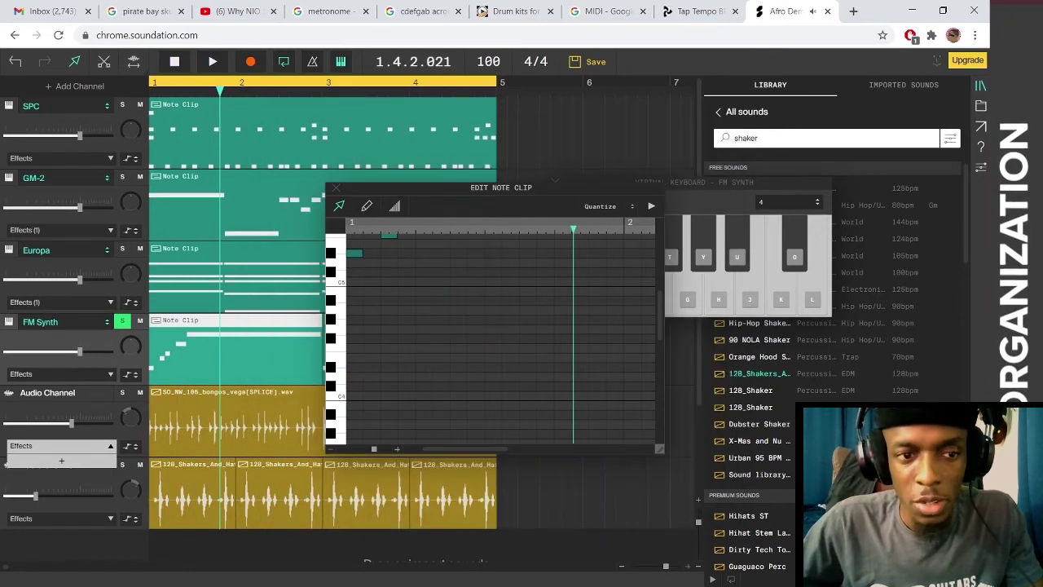
click(122, 321)
key(ctrl+v)
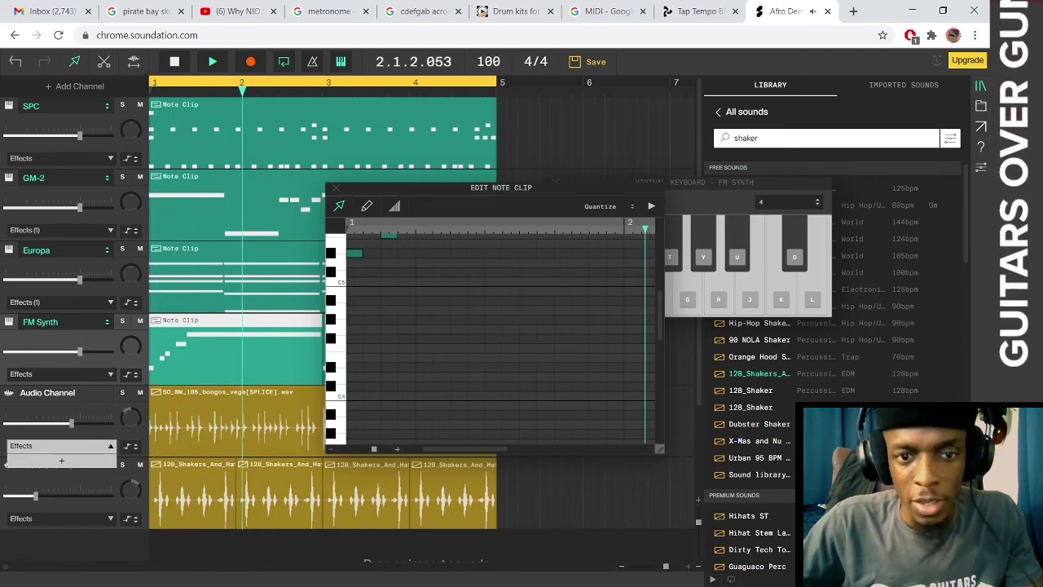
key(space)
key(ctrl+a)
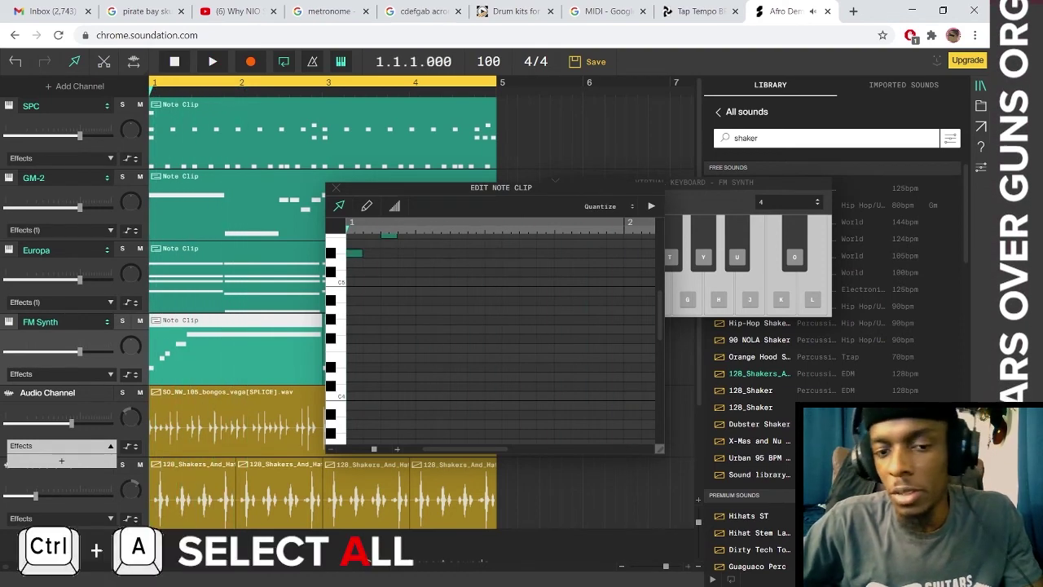
key(space)
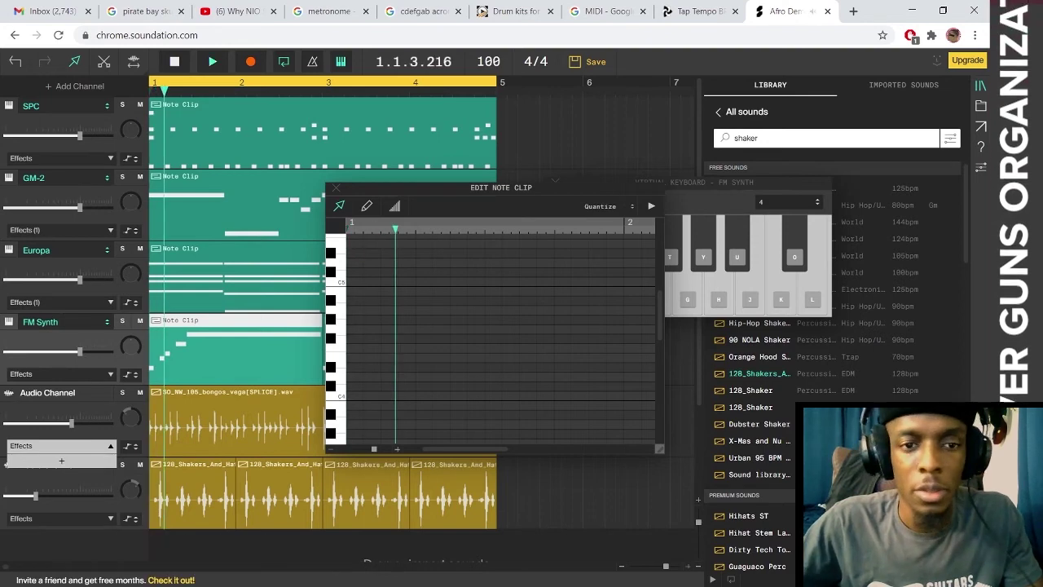
click(336, 187)
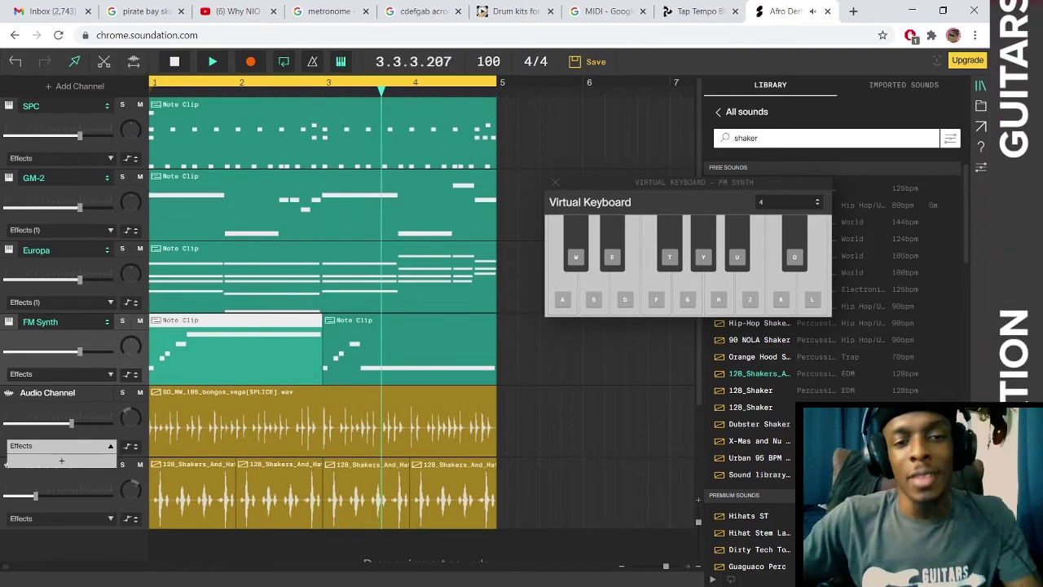
- Raise all notes of the second FM Synth clip in bars 3 and 4 by two octaves
click(409, 351)
double_click(409, 350)
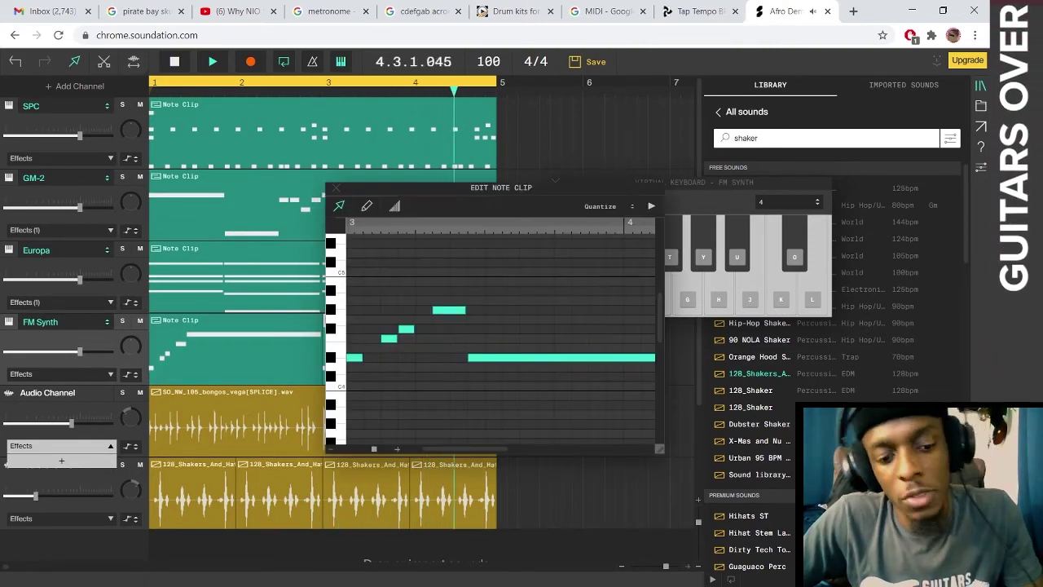
key(ctrl+a)
key(shift+Up)
key(shift+Up)
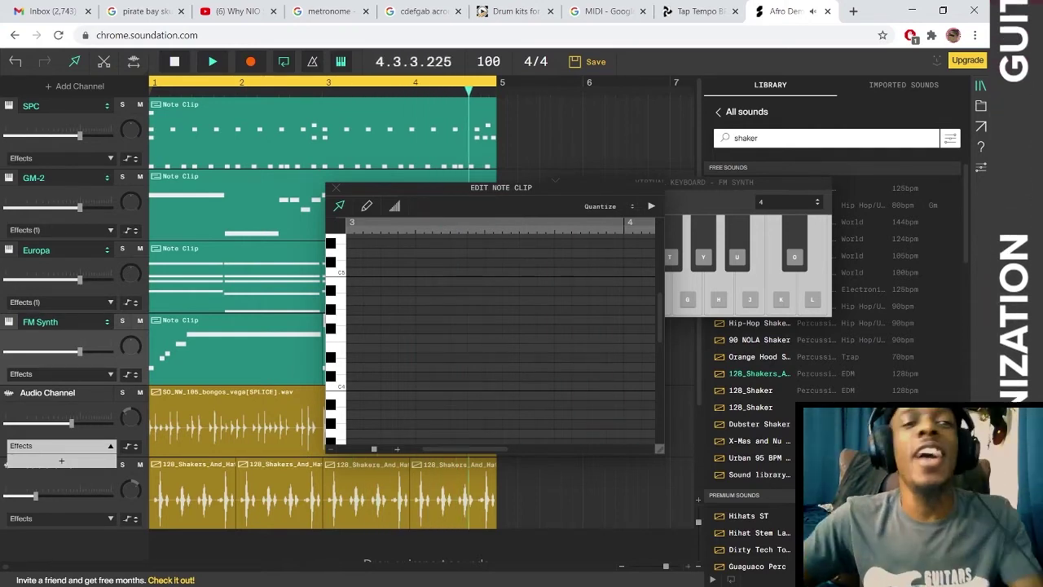
click(336, 187)
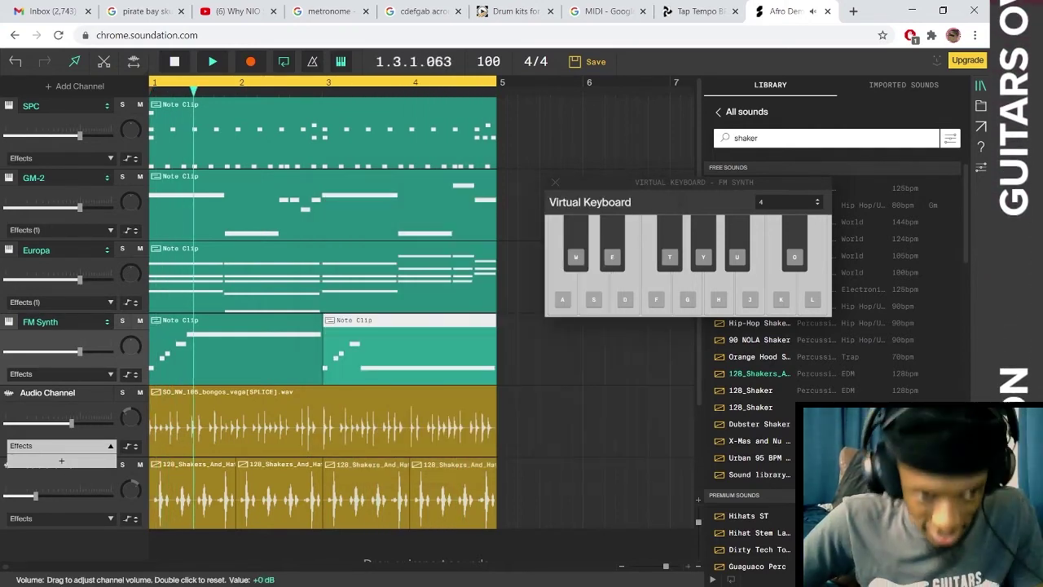
- Add a Delay and a Reverb effect to the FM Synth channel and close the Reverb settings
click(61, 460)
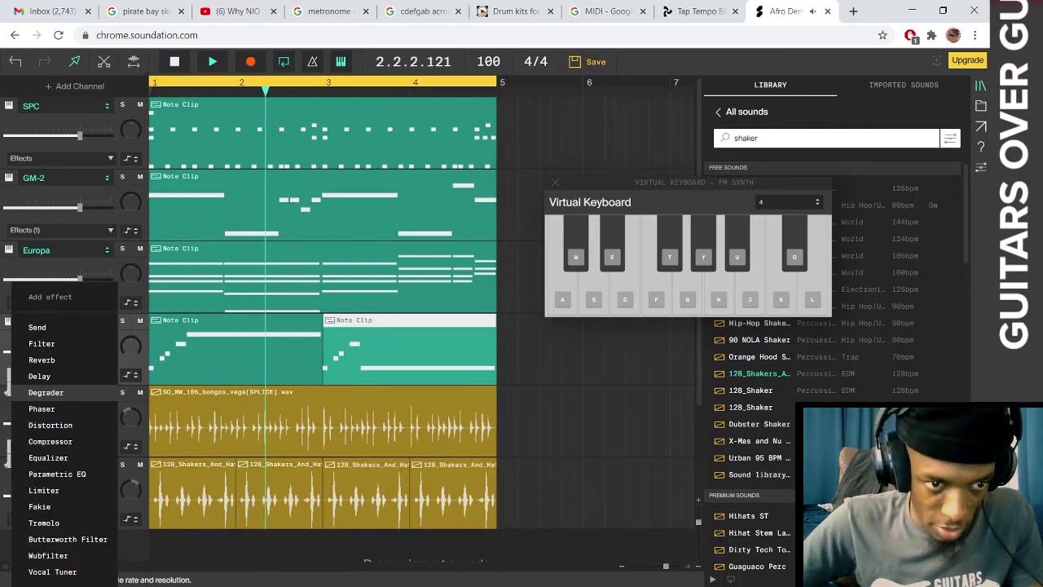
click(36, 376)
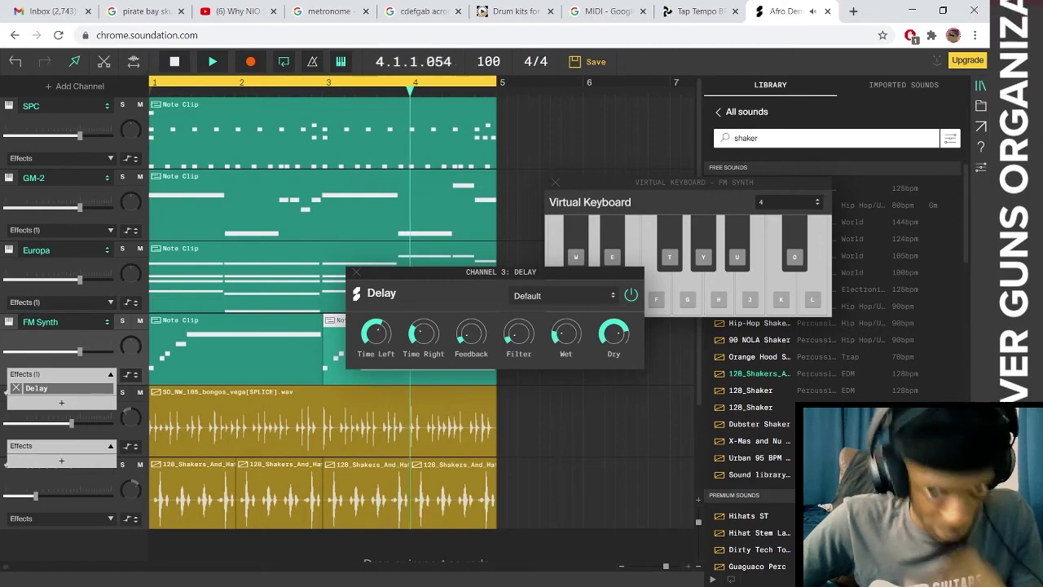
click(61, 402)
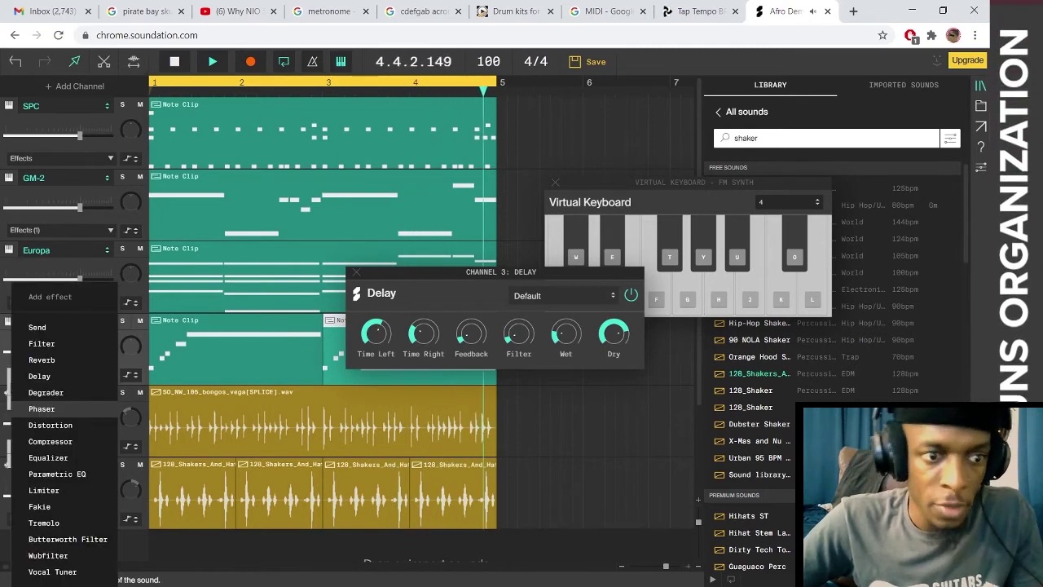
click(42, 359)
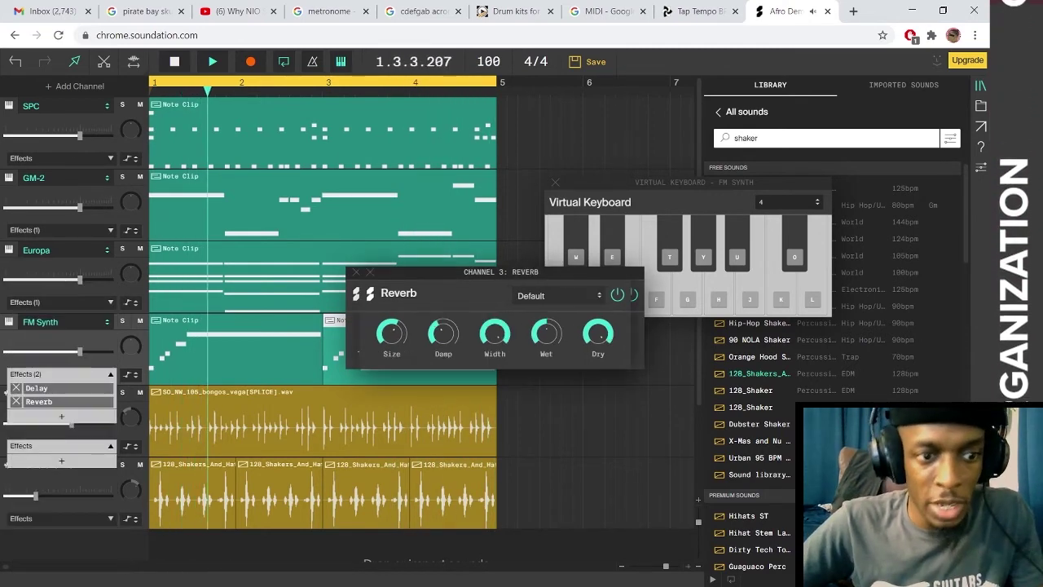
mouse_move(392, 334)
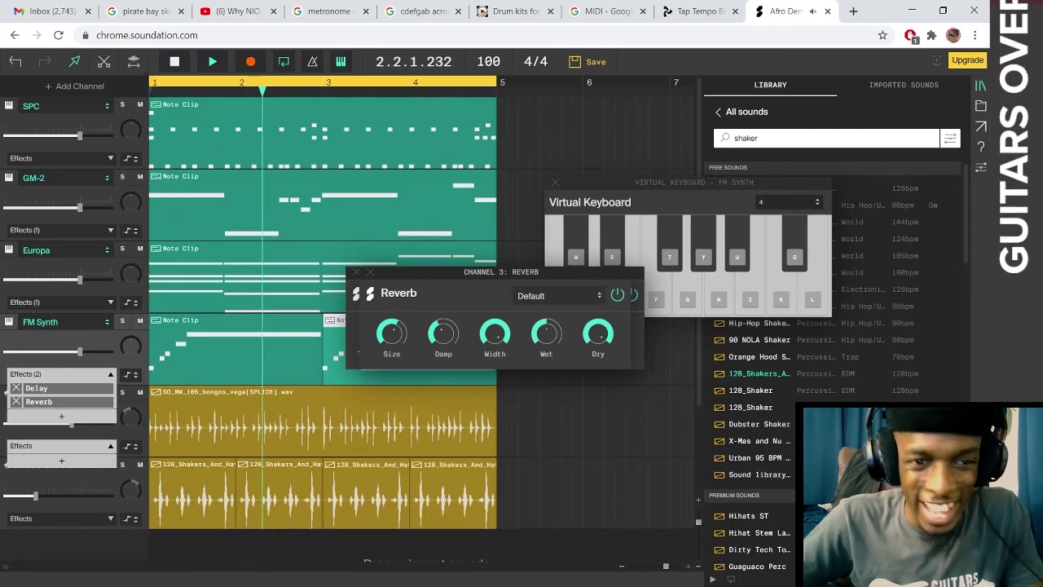
click(370, 273)
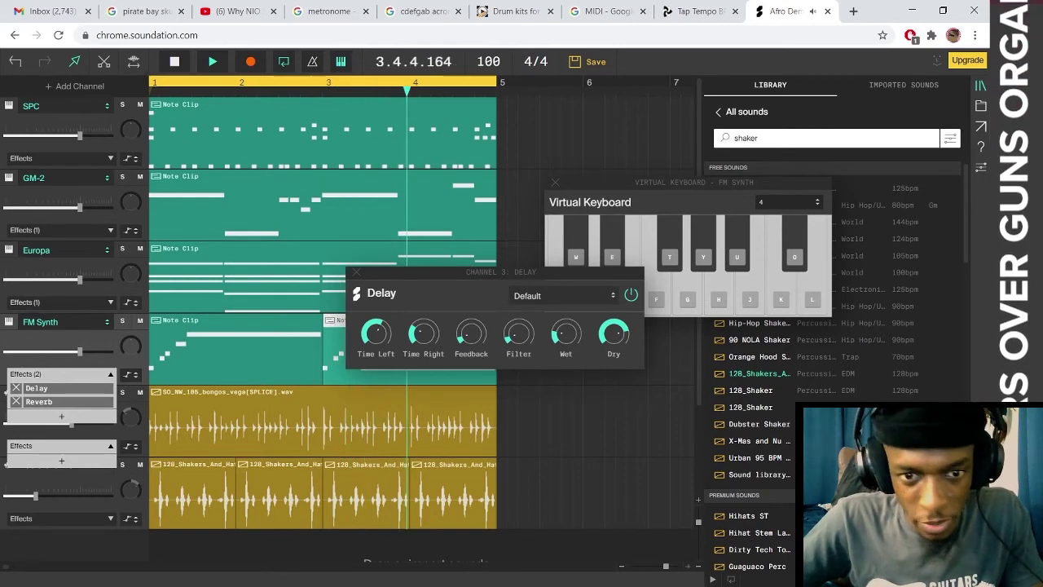
- Try the Echo Wash preset on the FM Synth Delay, settle on the Chorusy preset and stop playback
mouse_move(423, 333)
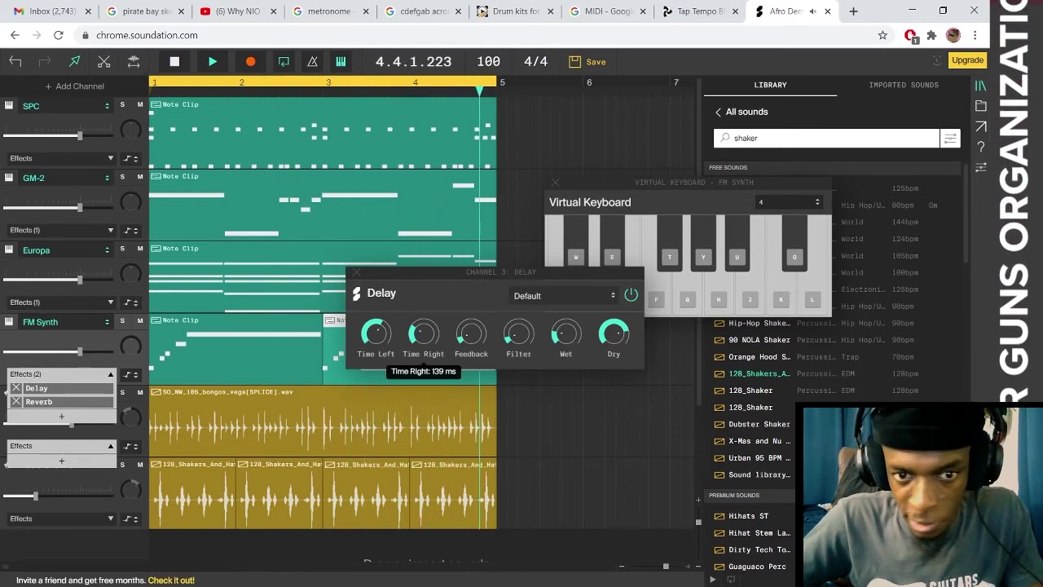
click(563, 295)
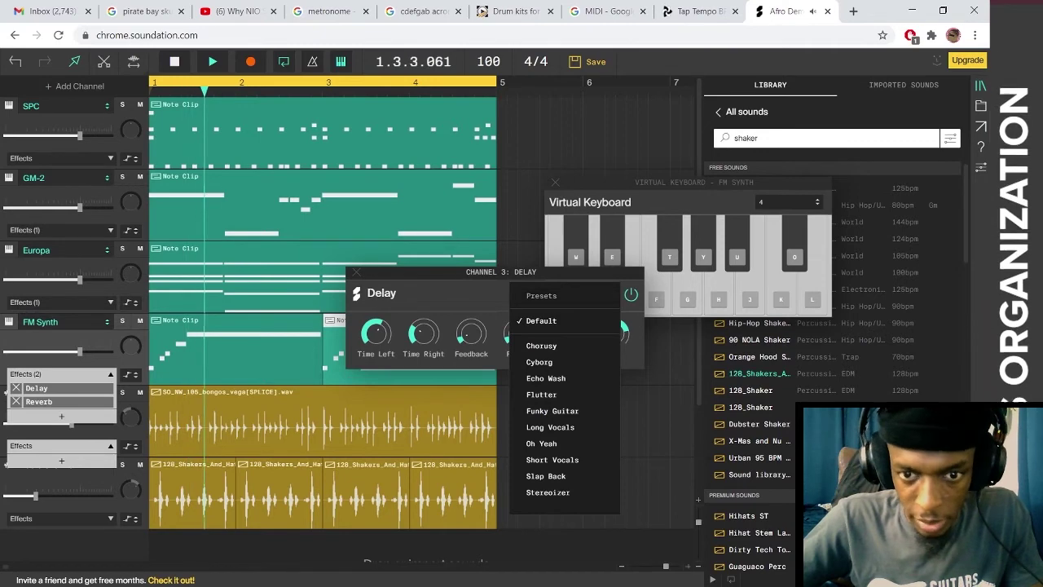
click(546, 378)
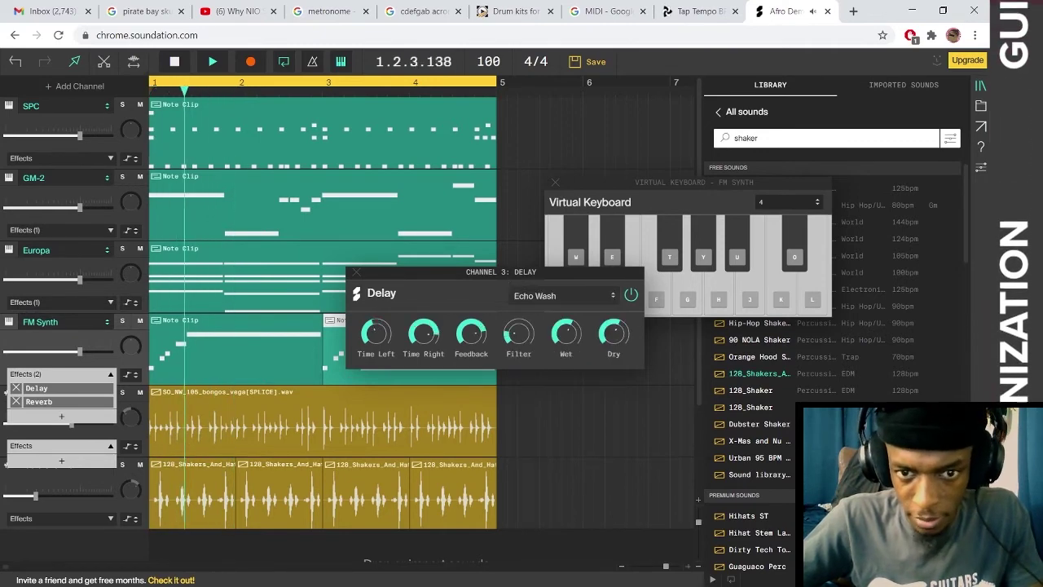
click(564, 295)
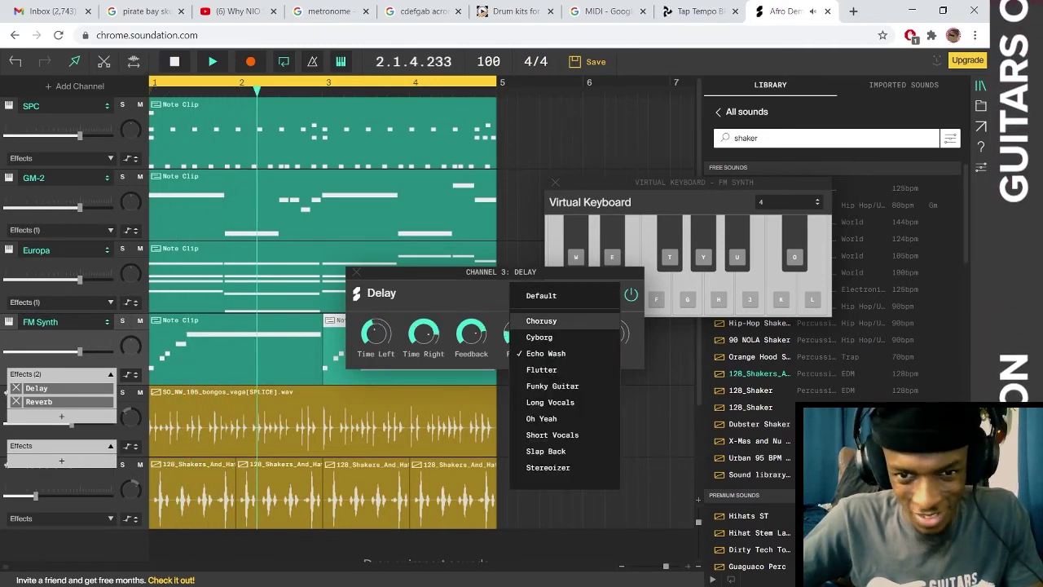
click(541, 320)
click(563, 295)
click(541, 320)
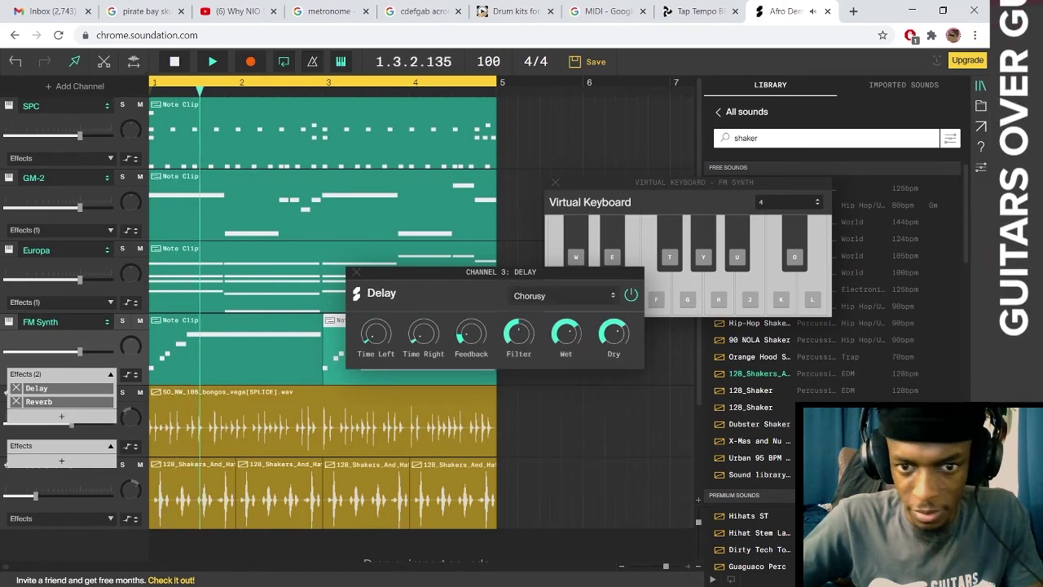
click(564, 295)
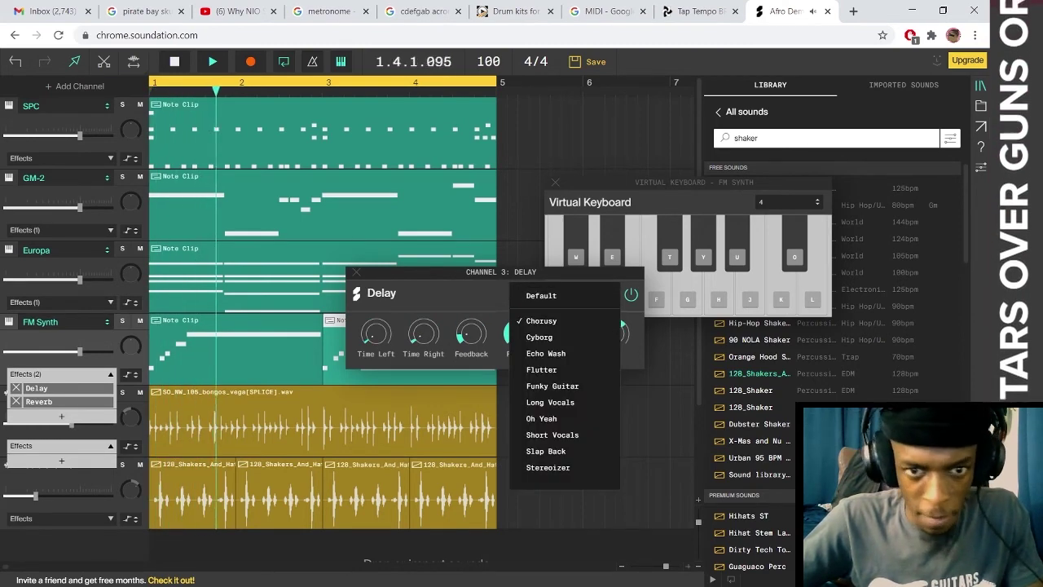
click(174, 62)
- Add a Delay with the Chorusy preset to the Europa channel alongside its Phaser
click(24, 302)
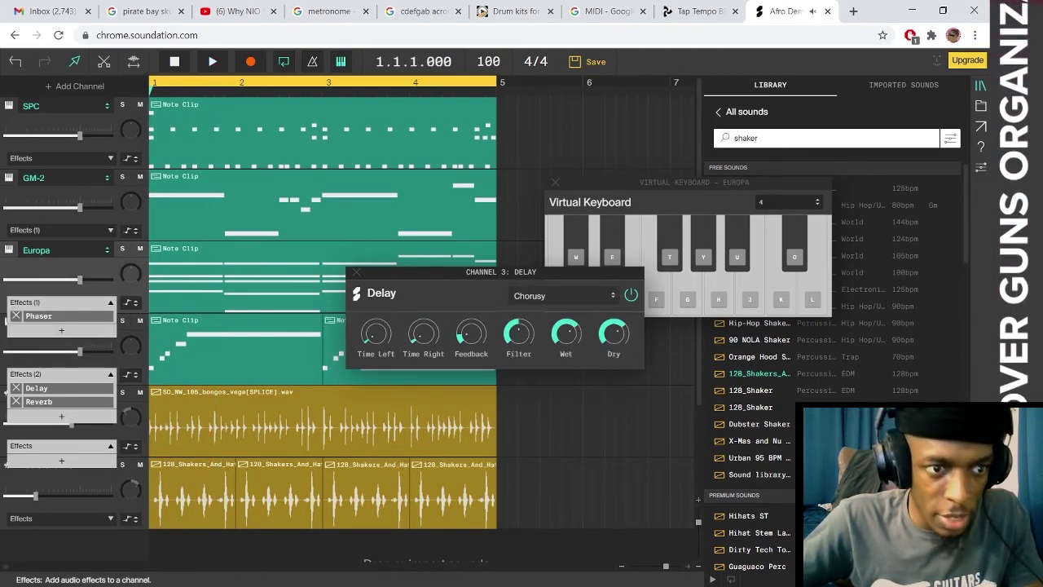
click(61, 330)
click(32, 376)
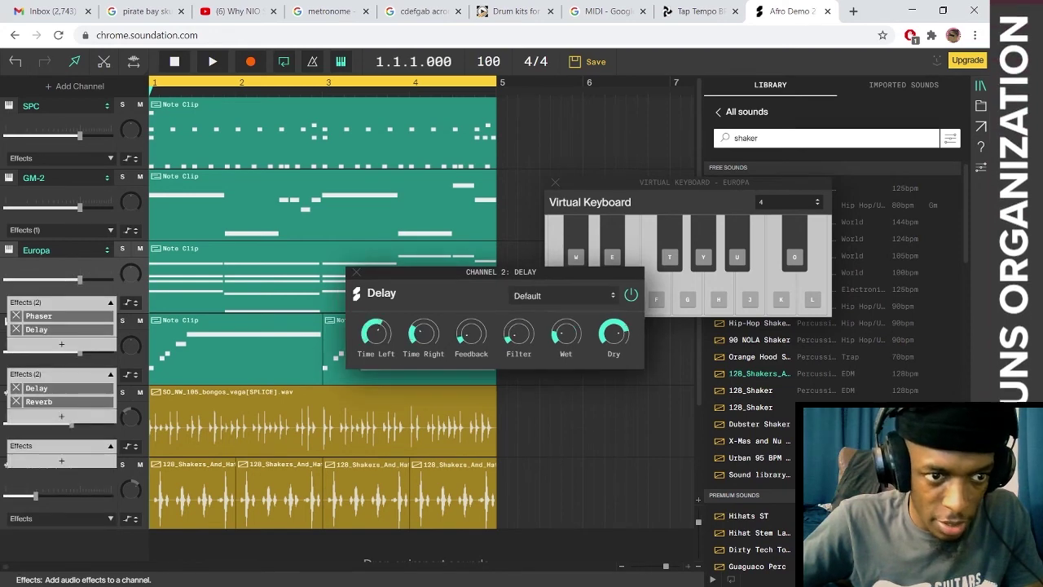
click(563, 295)
click(541, 314)
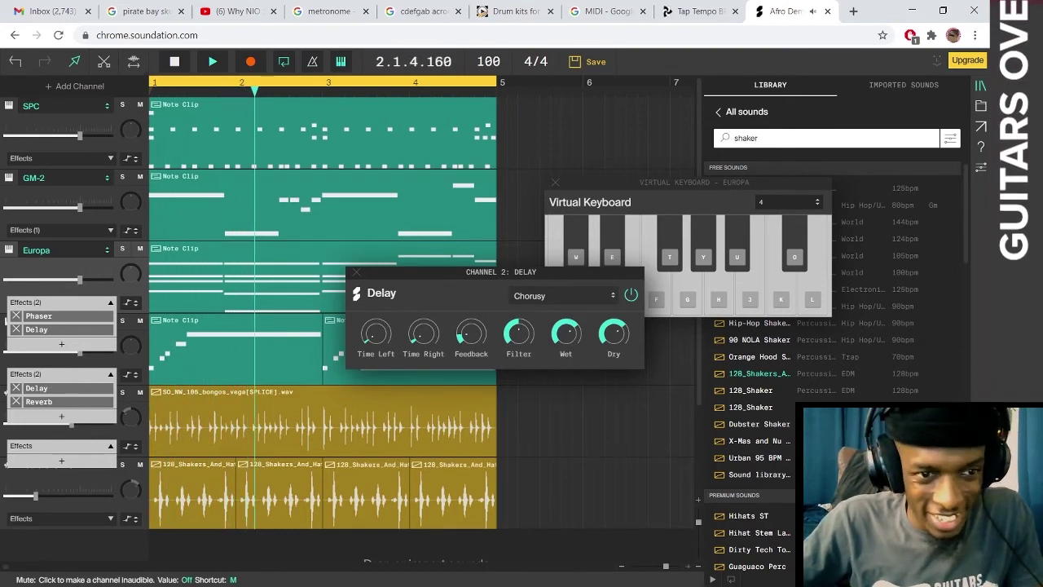
- Mute FM Synth and solo Europa to compare the chords with and without their Delay, restoring the Delay after removing it
click(140, 321)
key(space)
click(123, 249)
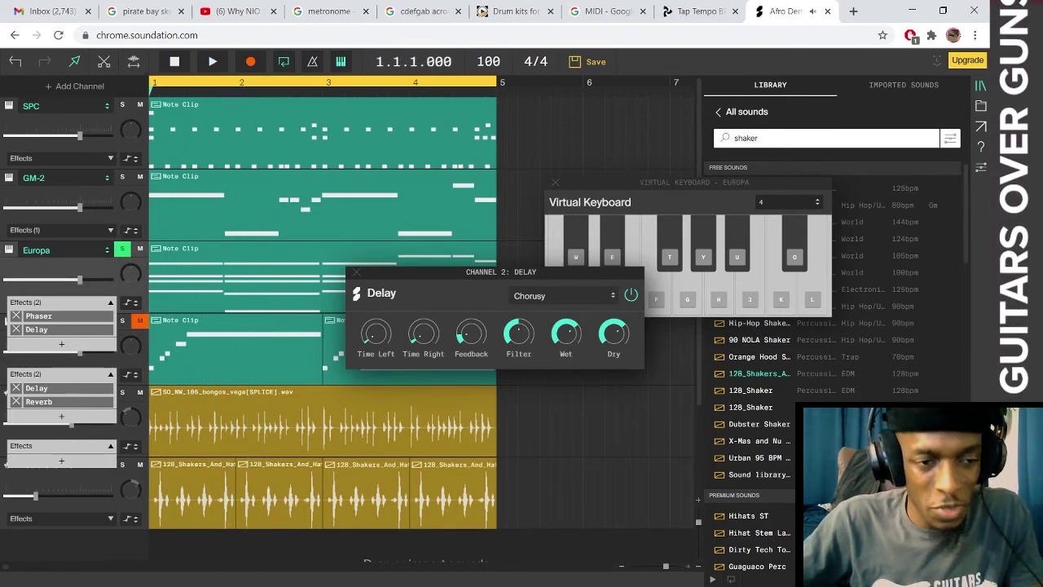
key(space)
click(16, 330)
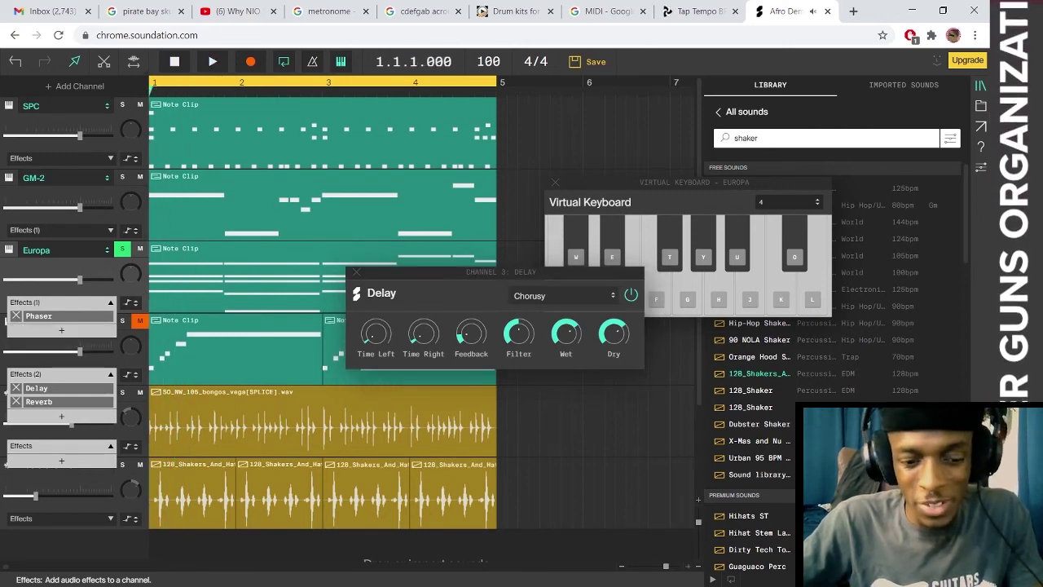
key(ctrl+z)
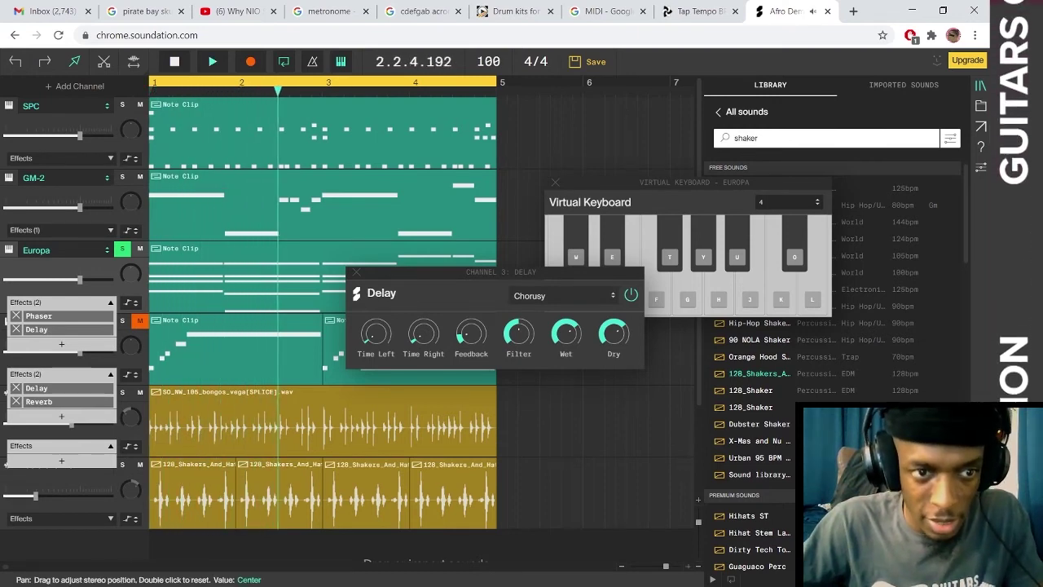
- Unsolo the Europa channel and unmute FM Synth to play the full mix
click(122, 249)
key(space)
click(139, 320)
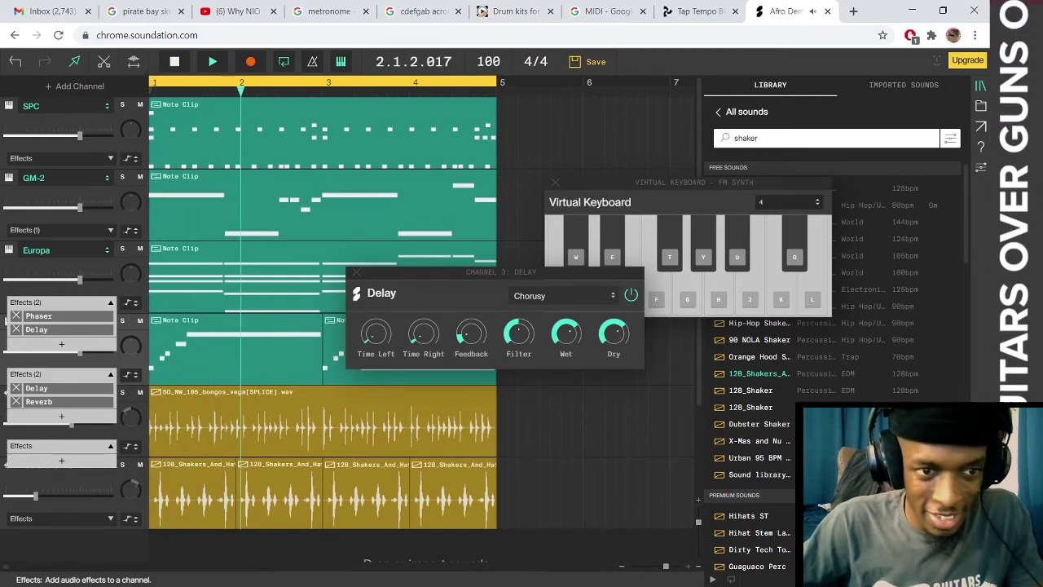
- Lower the GM-2 bass channel's volume, mute the channel and save the project
click(57, 329)
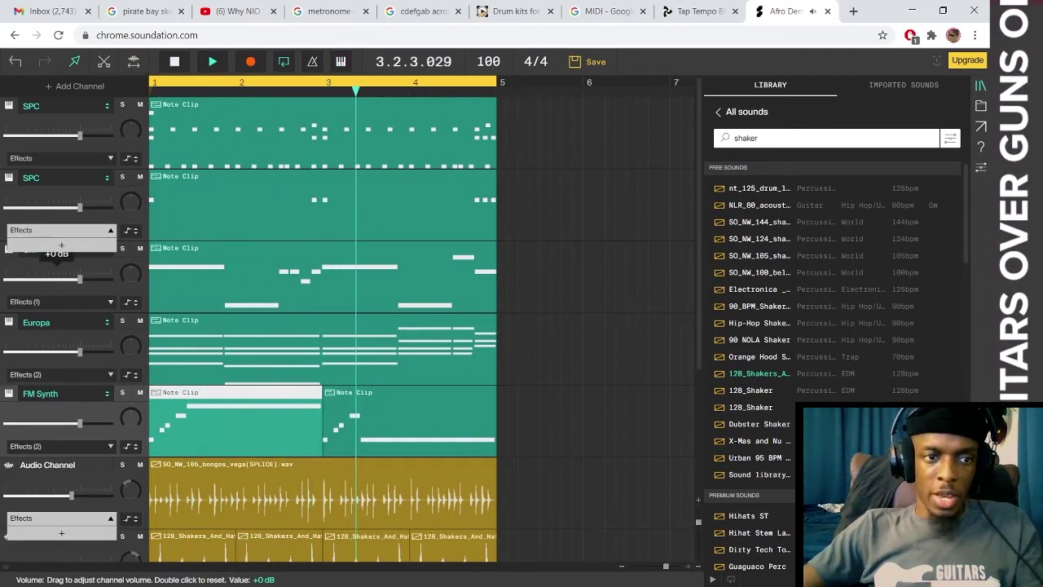
click(66, 276)
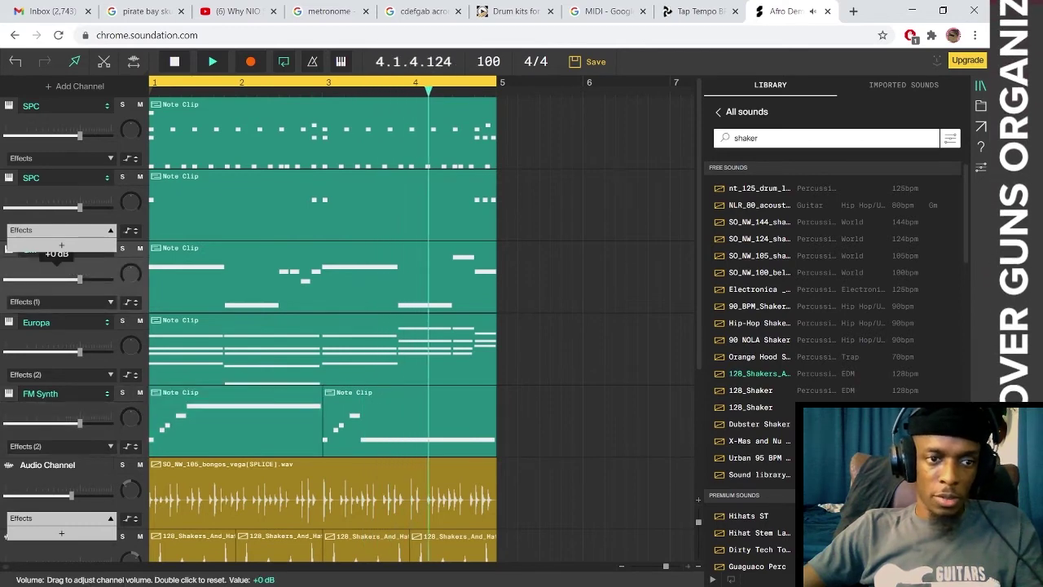
click(62, 231)
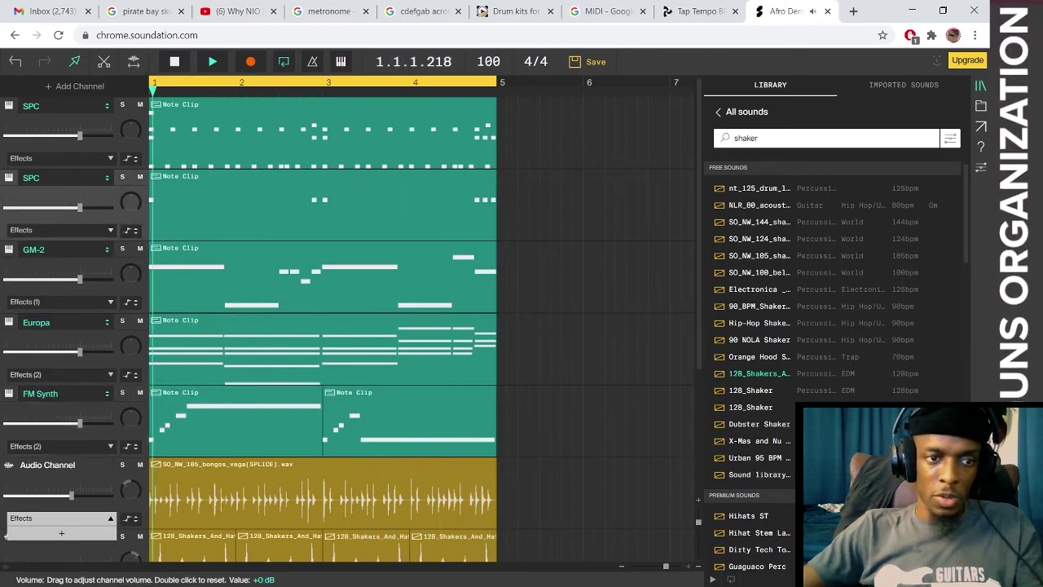
mouse_move(79, 279)
mouse_down()
mouse_move(52, 278)
mouse_move(64, 279)
mouse_up()
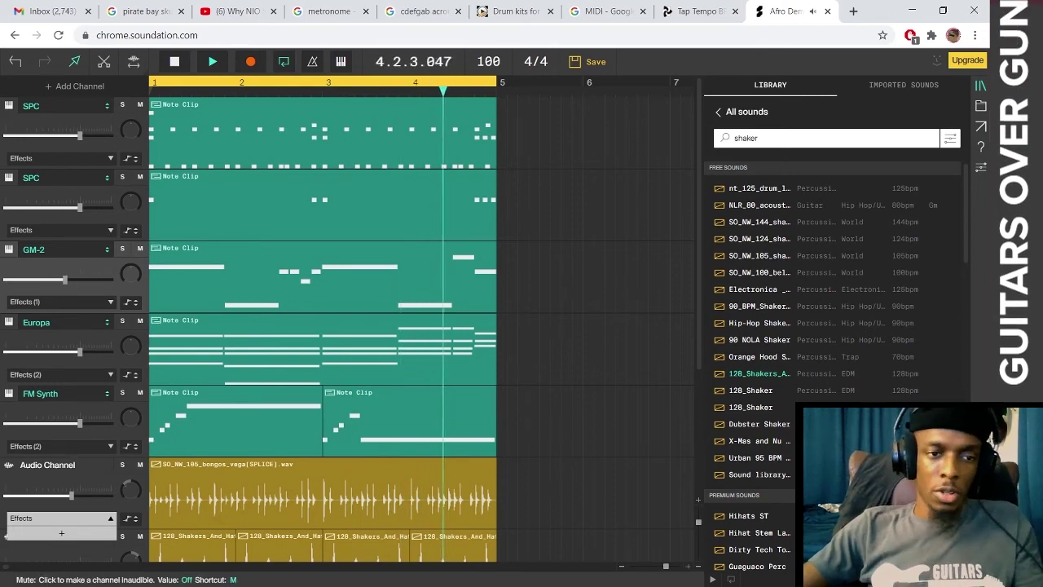
click(139, 249)
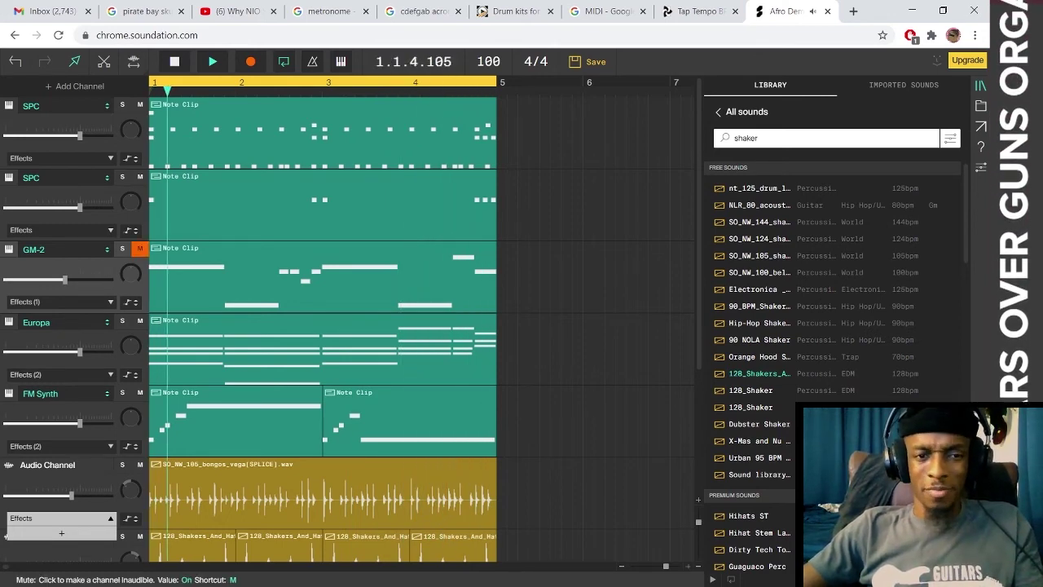
key(space)
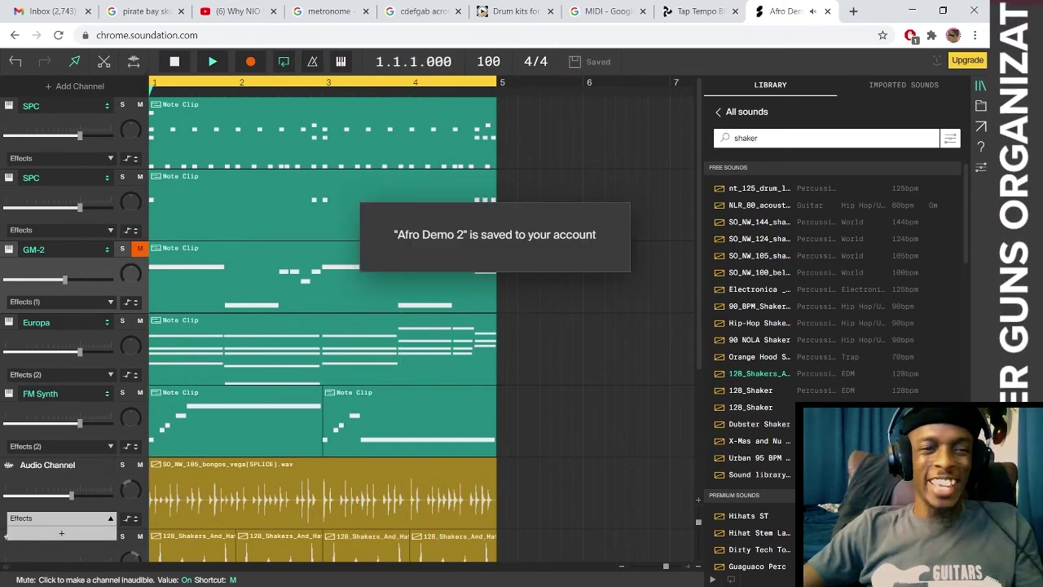
- Place C3 notes on every beat of both bars in the second SPC channel's clip and play the pattern
scroll(347, 326, down, 3)
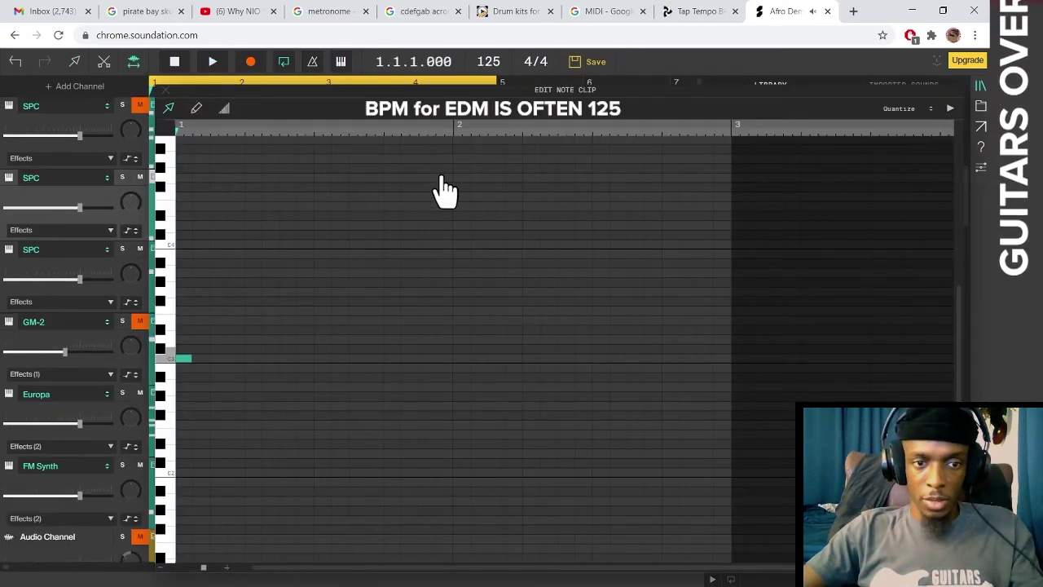
double_click(253, 359)
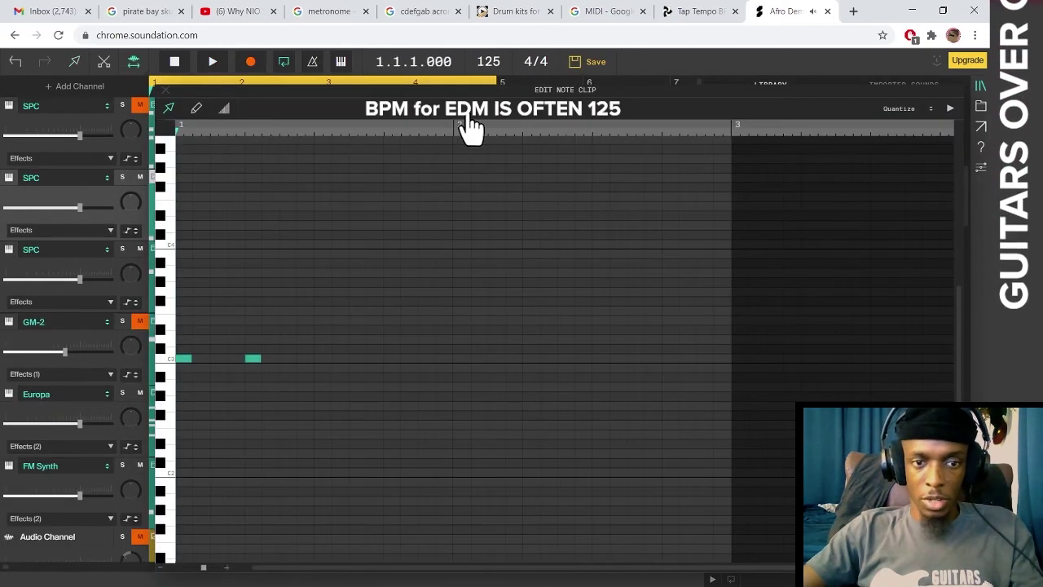
double_click(322, 359)
key(space)
double_click(392, 358)
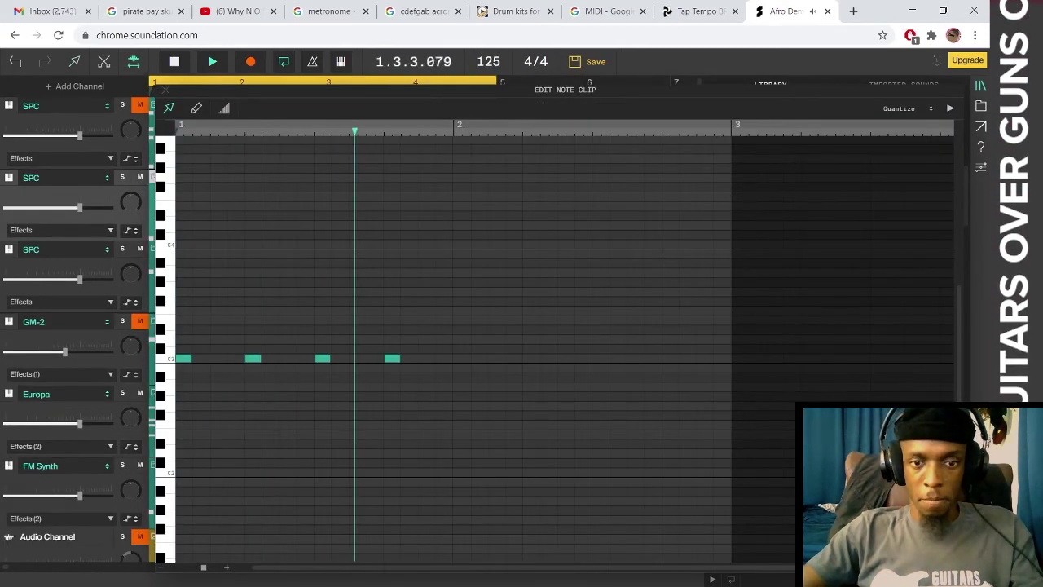
key(space)
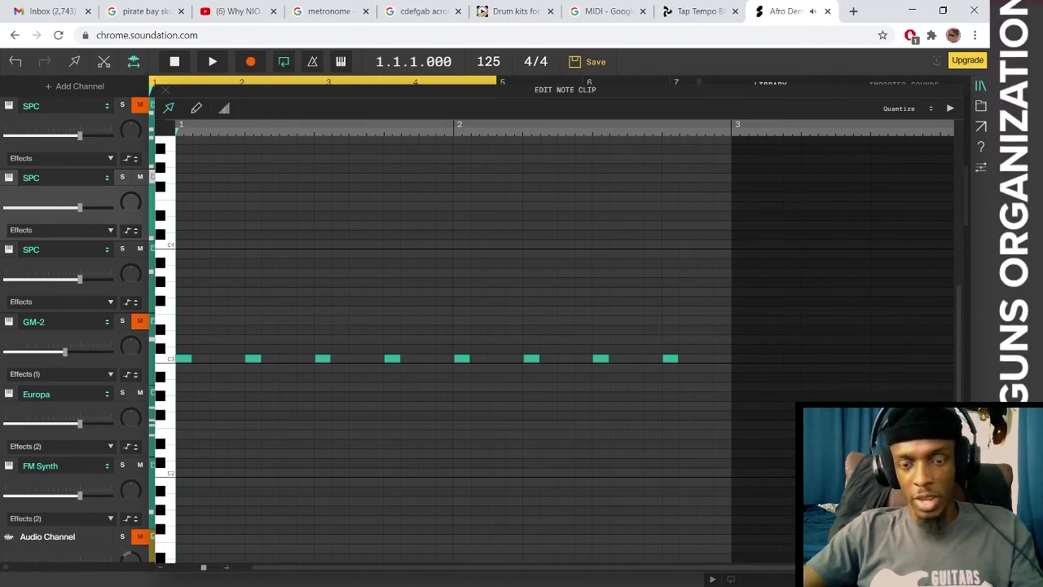
key(space)
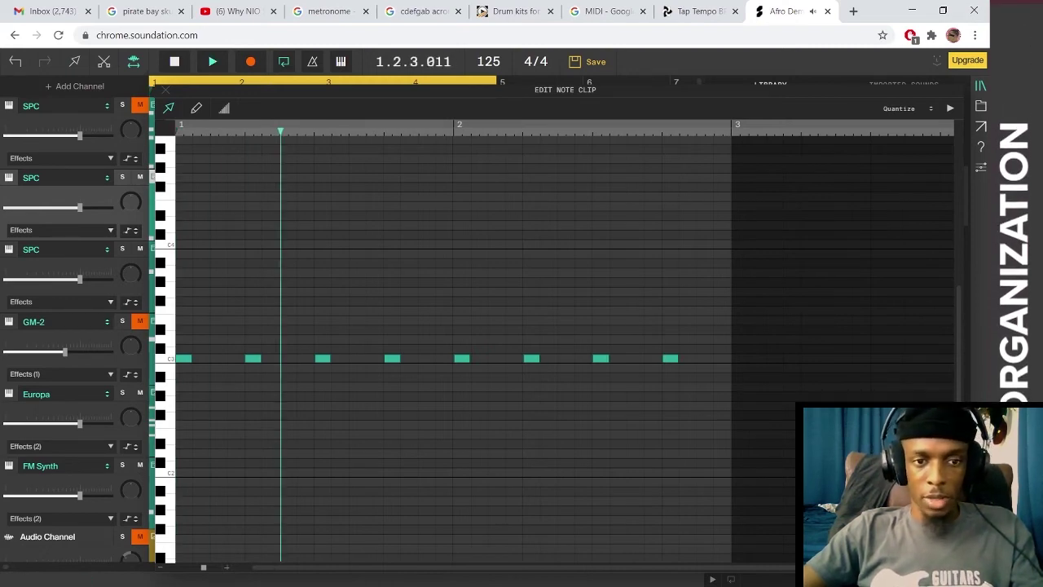
key(space)
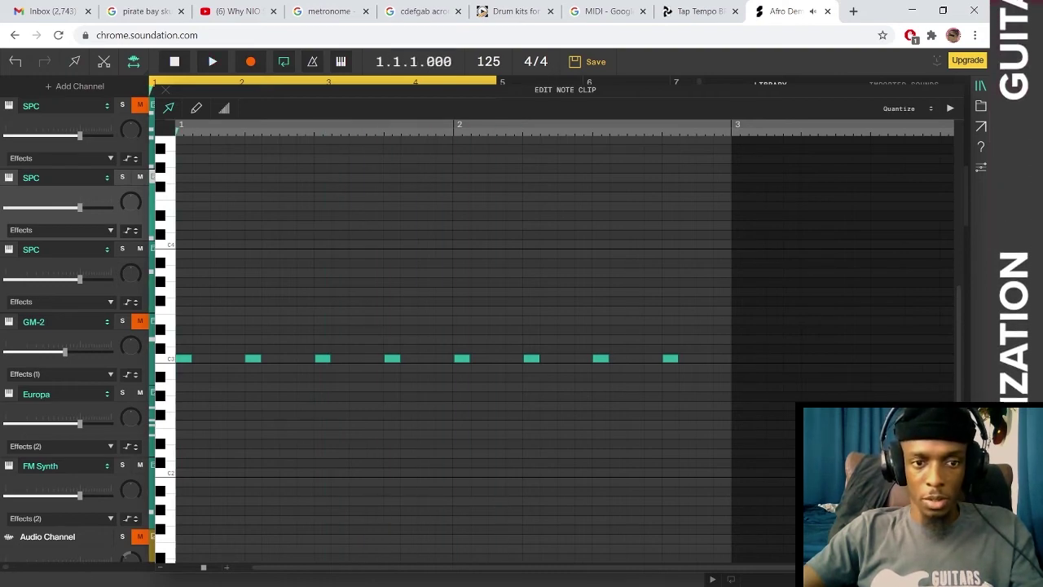
- Add C4 notes on beats 2 and 4 of both bars in the second SPC channel's clip
drag(253, 358, 251, 244)
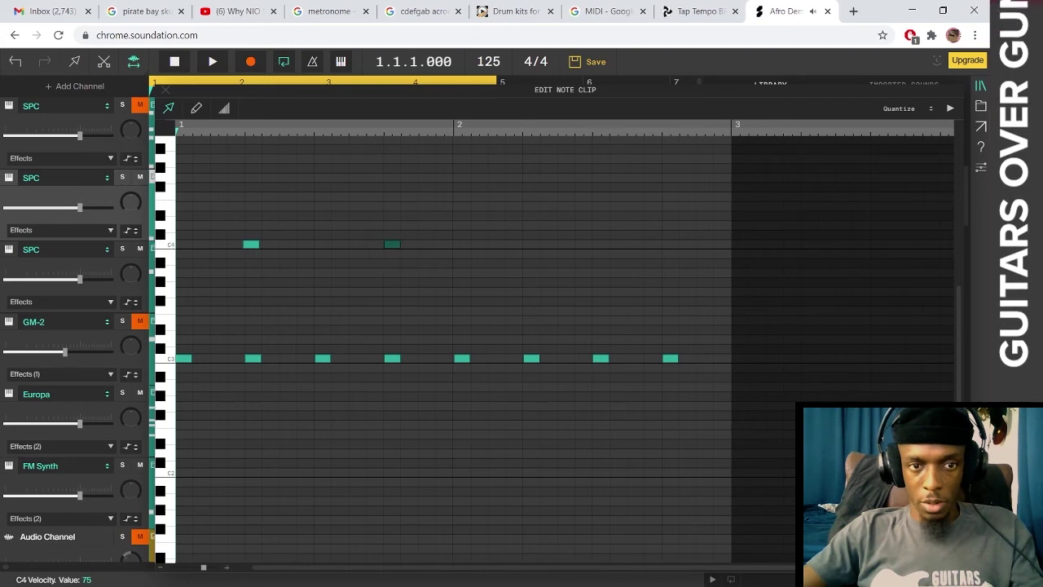
click(530, 245)
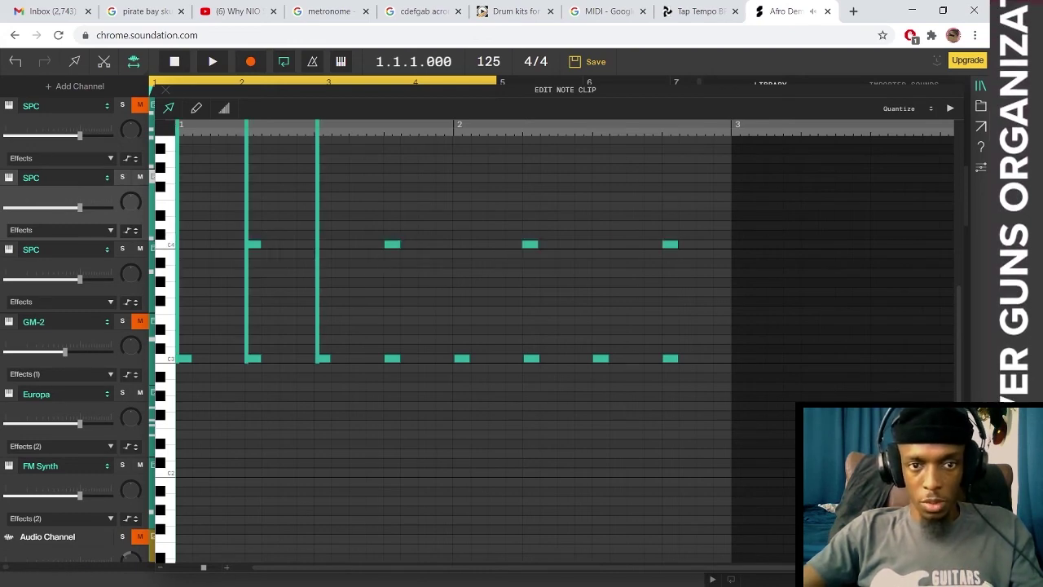
drag(653, 211, 685, 268)
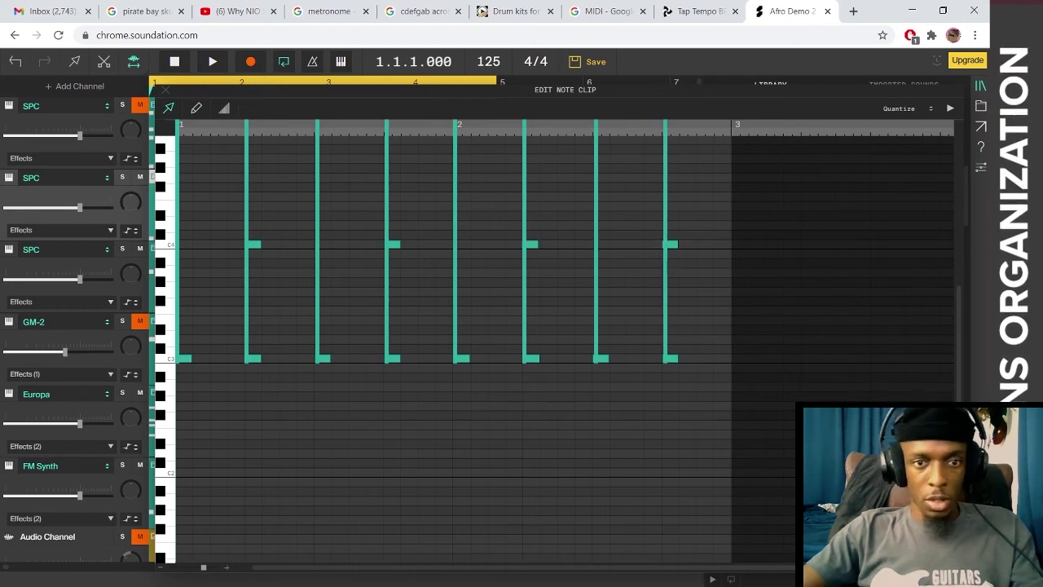
scroll(554, 349, up, 1)
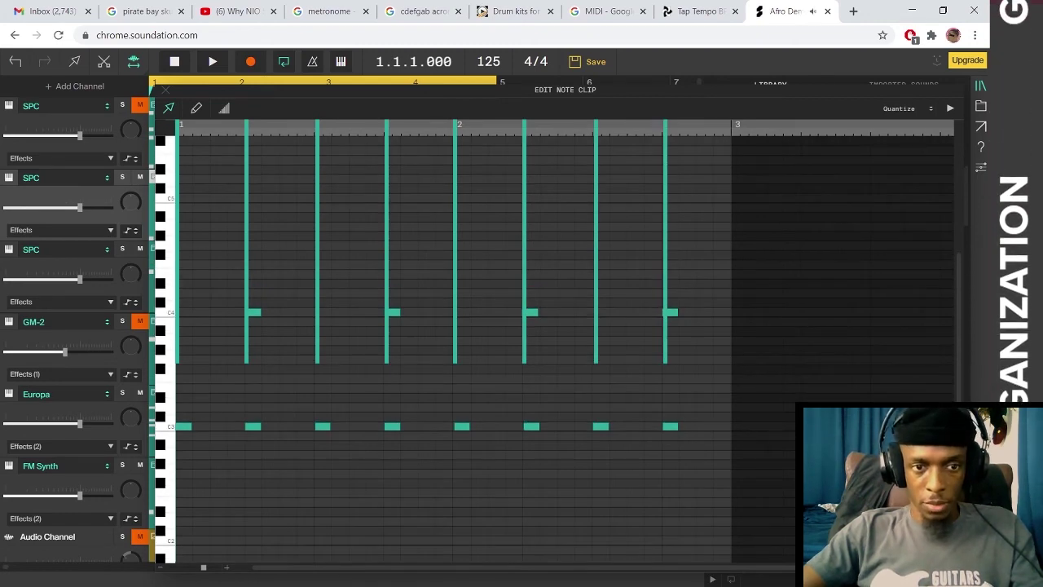
- Add B3 notes on the offbeats after every beat of both bars in the second SPC channel's clip and play the pattern
click(219, 321)
click(288, 321)
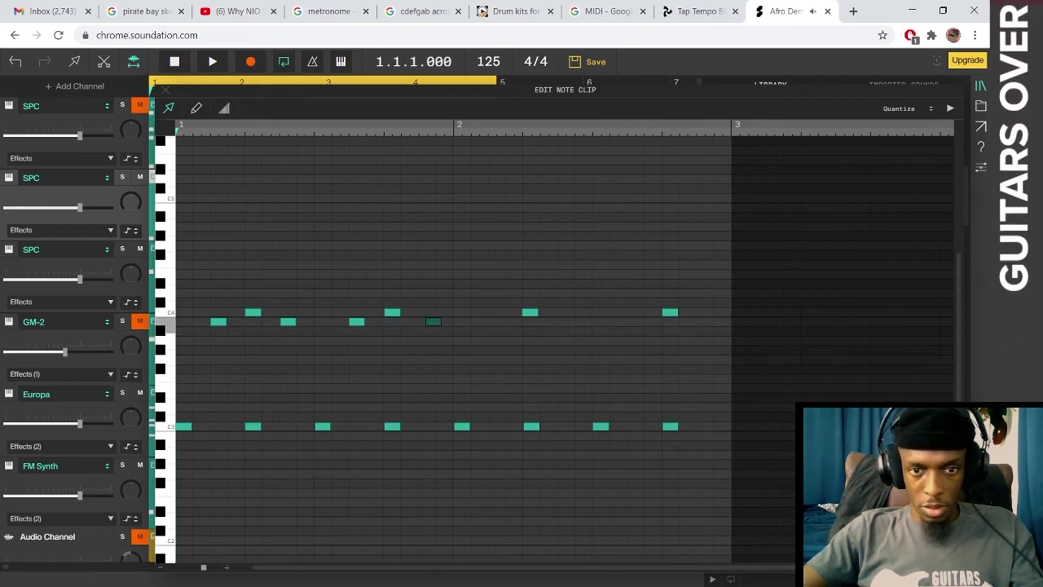
click(427, 321)
key(space)
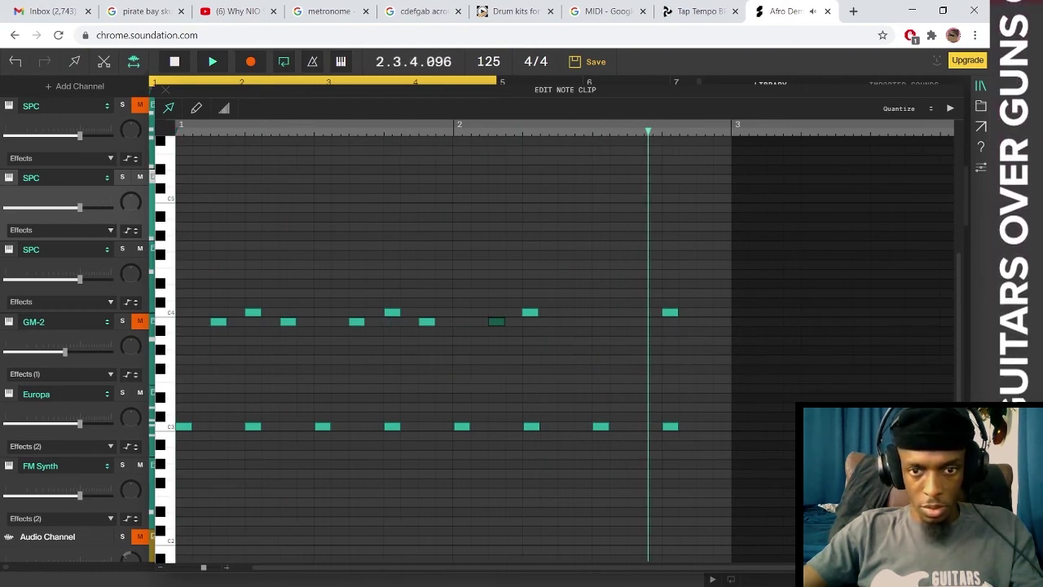
click(496, 321)
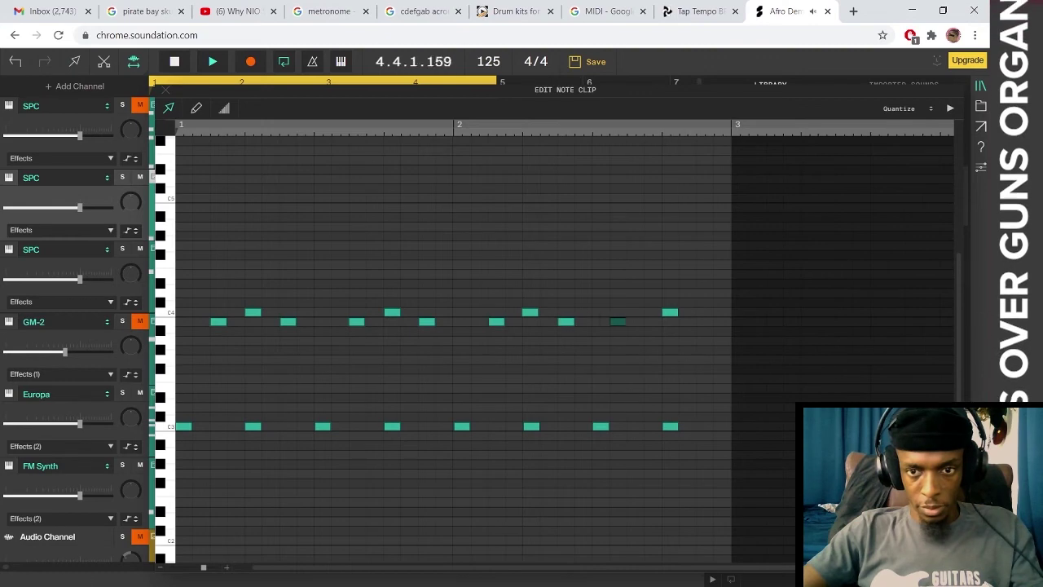
click(635, 321)
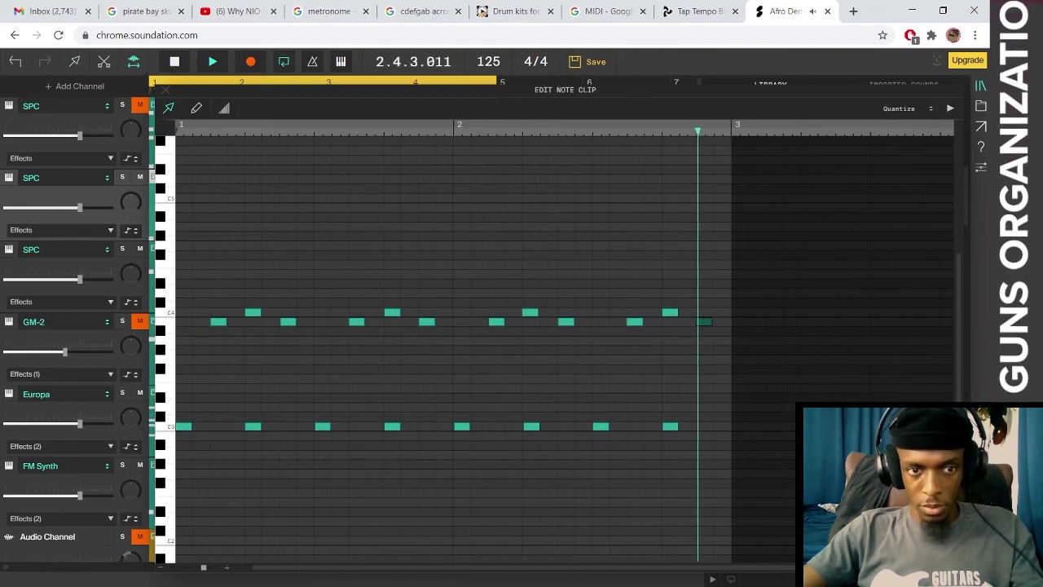
drag(196, 317, 219, 331)
key(space)
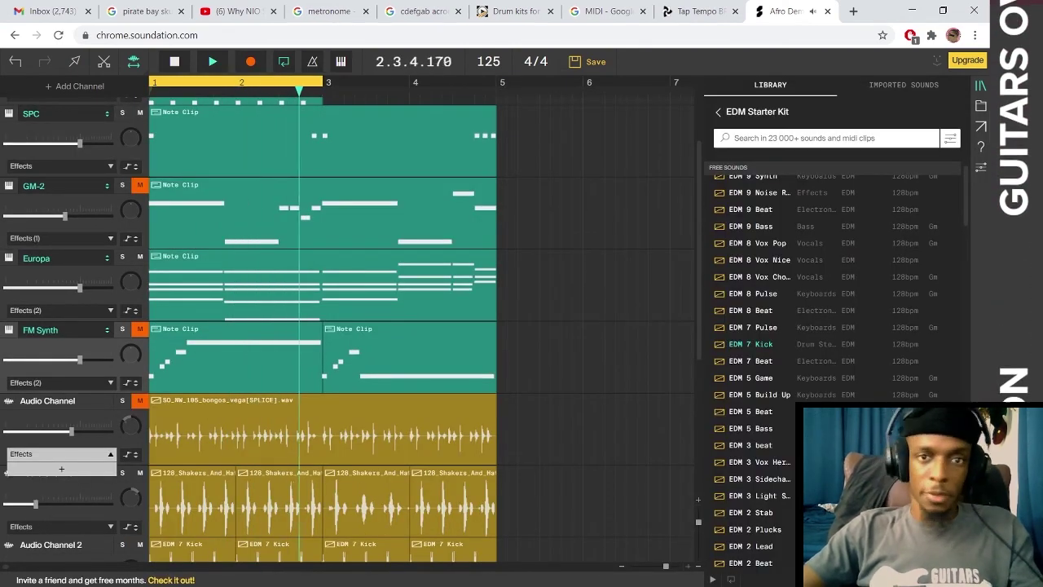
scroll(61, 468, up, 3)
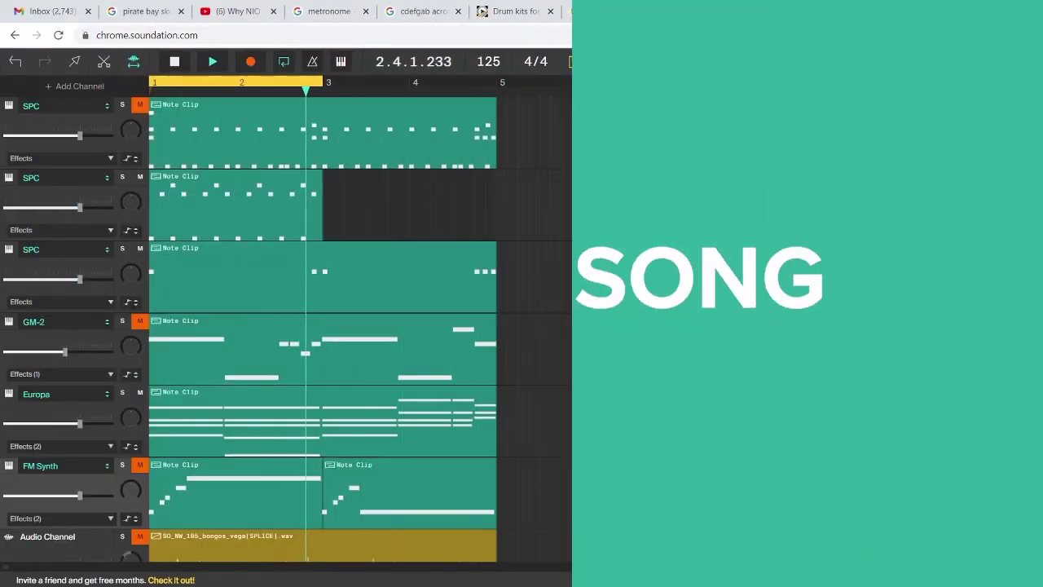
- Duplicate all the clips of the four-bar loop three times to fill 16 bars
key(ctrl+a)
key(ctrl+d)
key(ctrl+d)
key(ctrl+d)
key(space)
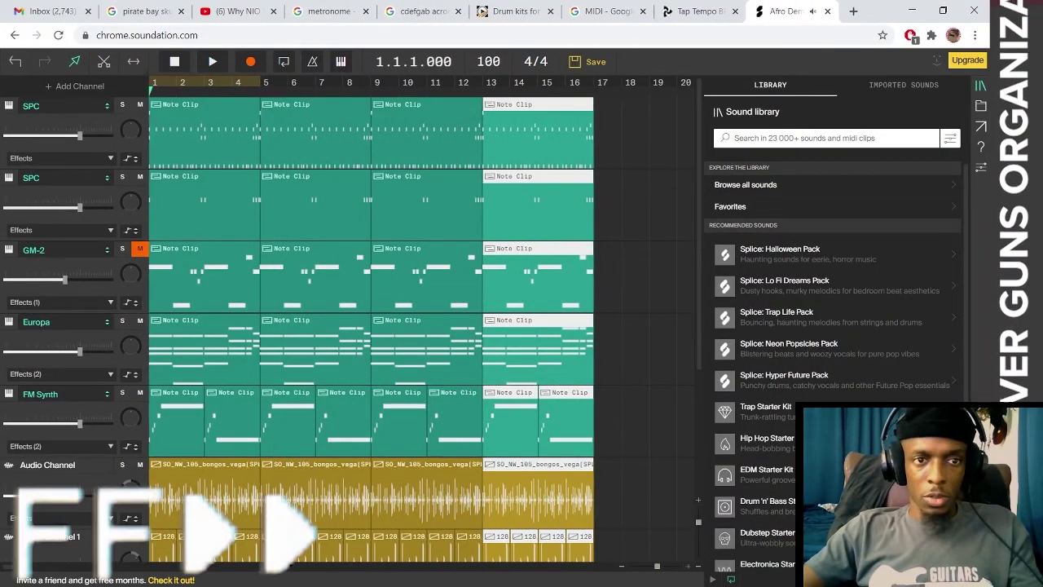
- Delete the FM Synth and audio channel clips in bars 1 to 4 and the GM-2 clips in bars 1 to 8
scroll(371, 326, down, 2)
click(204, 309)
shift+click(163, 381)
key(Delete)
scroll(203, 310, up, 3)
click(204, 277)
key(Delete)
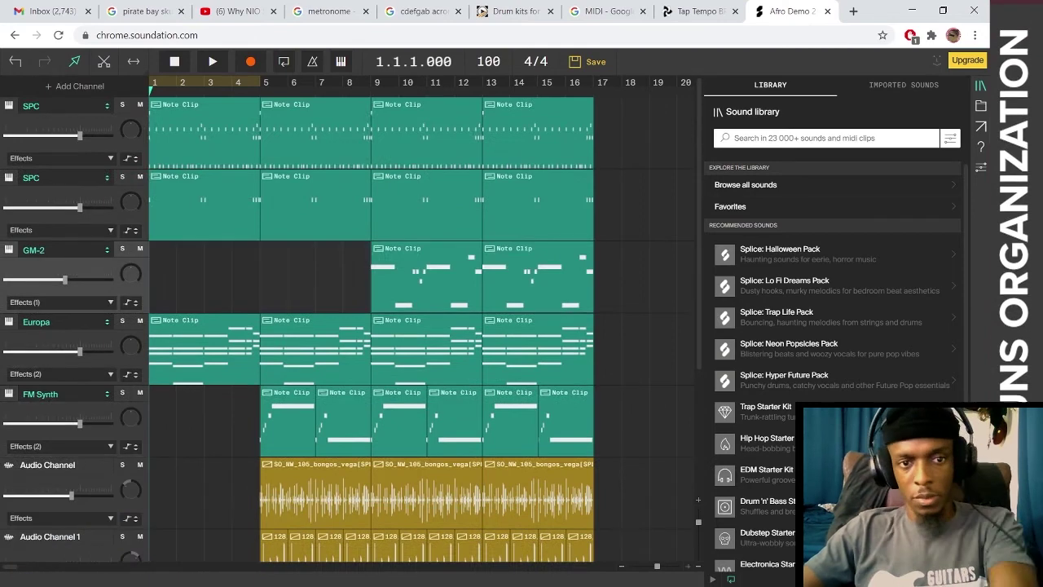
- Delete the first SPC channel's clip in bars 1 to 4 and both FM Synth clips in bars 5 to 8
click(204, 134)
key(Delete)
key(space)
click(287, 424)
key(Delete)
click(343, 424)
key(Delete)
key(space)
key(space)
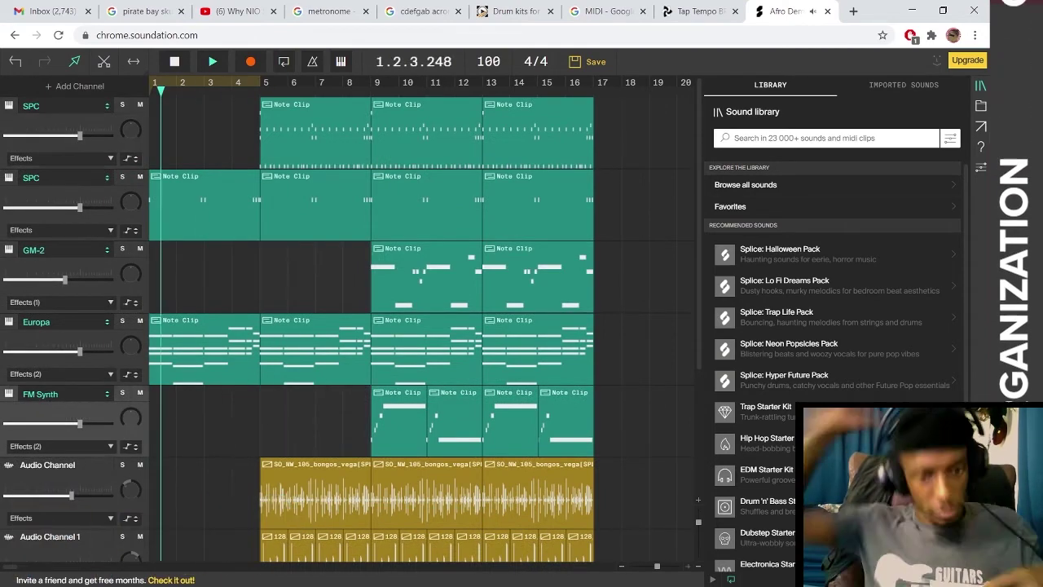
- Save the project and play the arrangement's intro
key(ctrl+s)
key(space)
key(space)
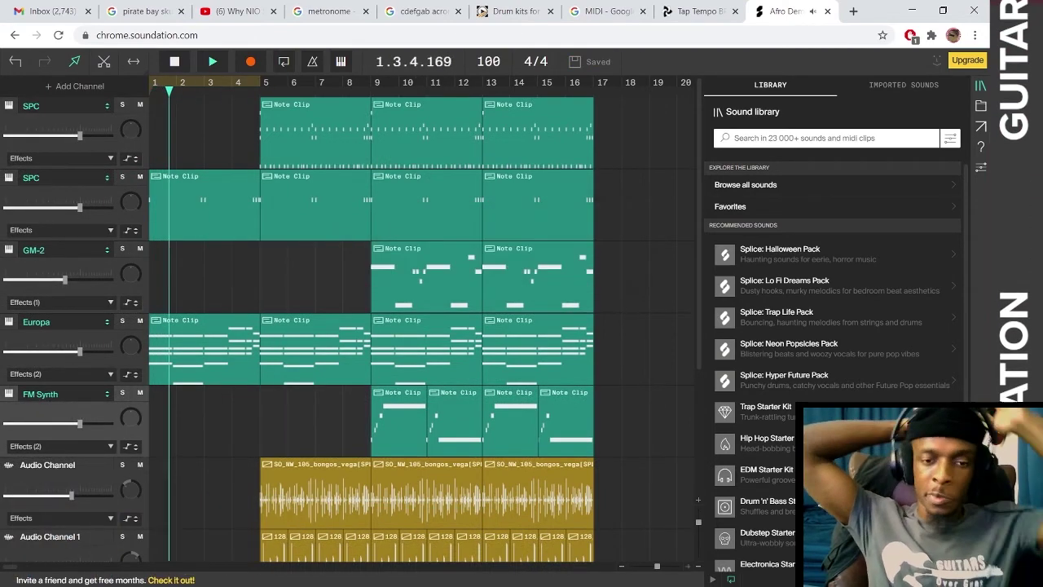